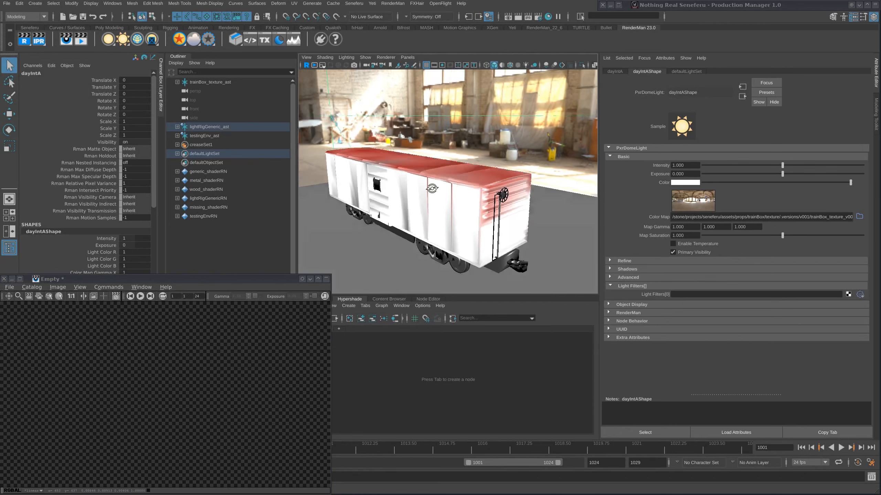
Inspect the generic_shd shader attributes of the train box's red roof mesh.
left_click(457, 176)
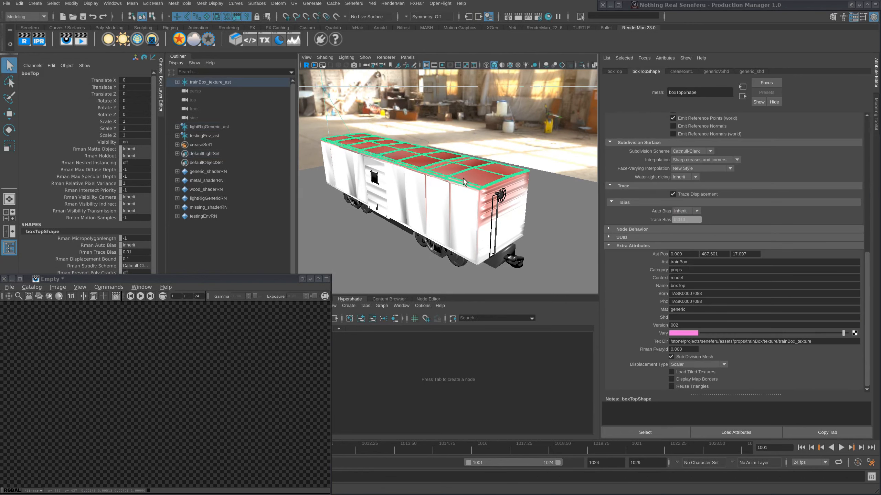
left_click(752, 72)
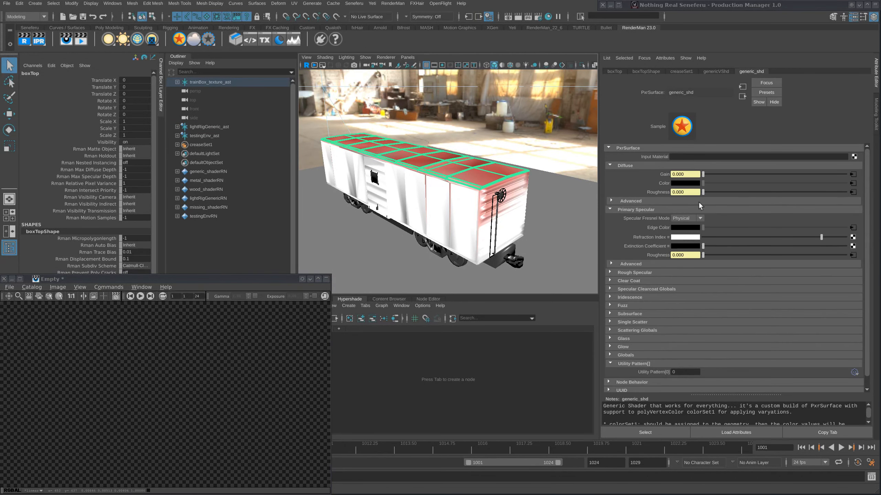
mouse_move(868, 201)
left_mouse_down()
mouse_move(868, 228)
mouse_move(868, 205)
left_mouse_up()
left_click_drag(446, 163, 474, 197, "alt")
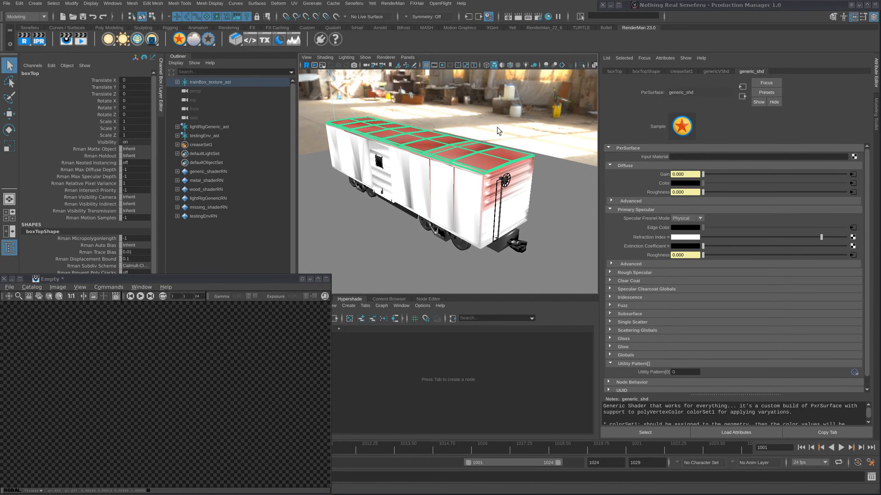
mouse_move(457, 185)
left_mouse_down("alt")
mouse_move(458, 160)
mouse_move(466, 185)
left_mouse_up("alt")
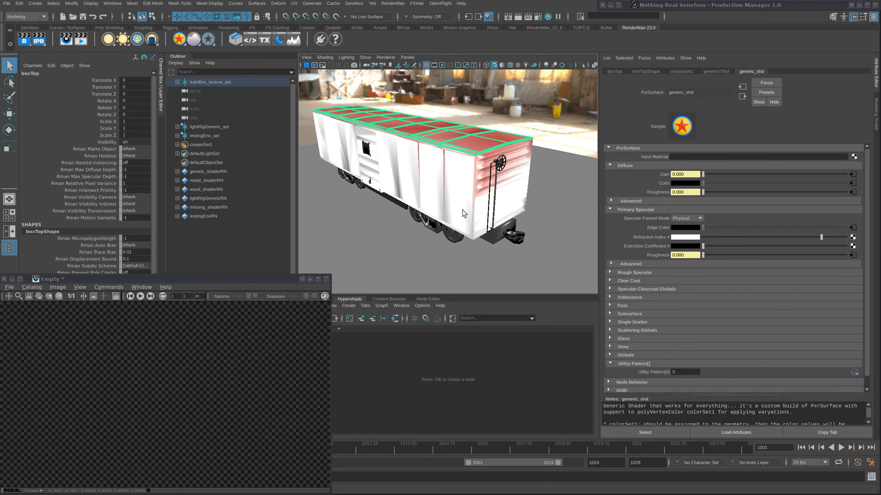
left_click(534, 137)
left_click_drag(461, 208, 481, 202, "alt")
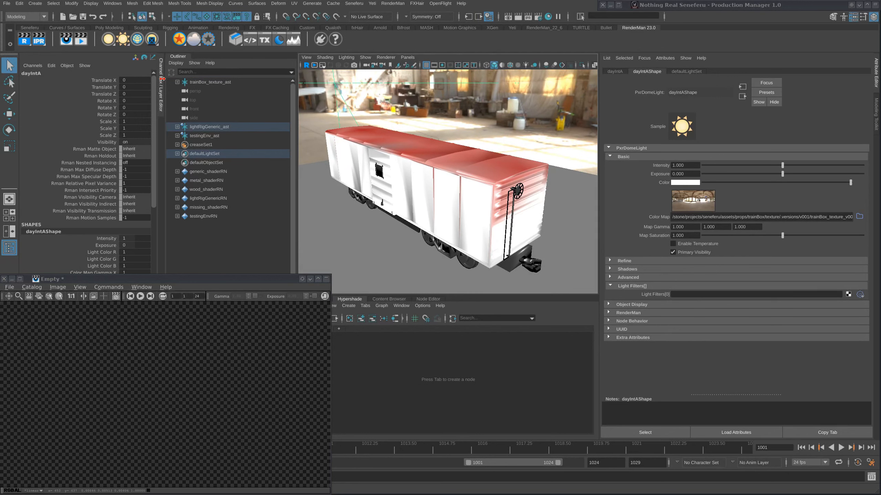
Check the roof mesh's colour set in the Color Set Editor, and close the editor.
left_click(37, 29)
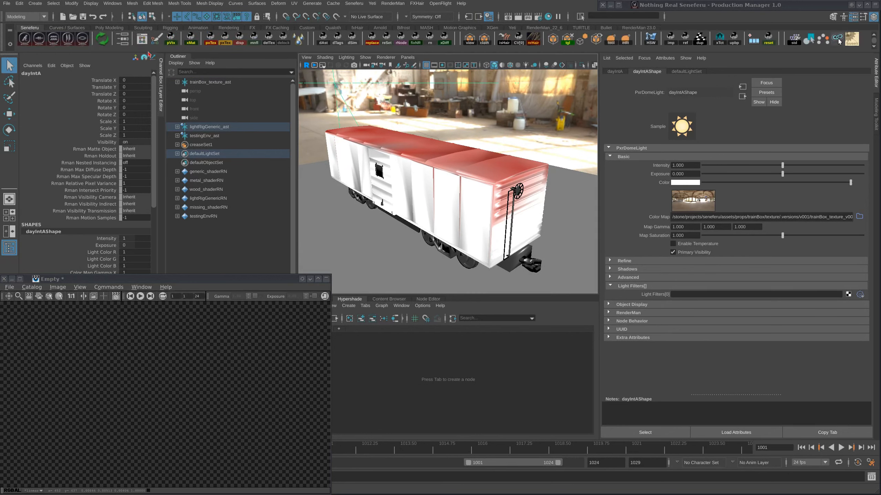
left_click(142, 43)
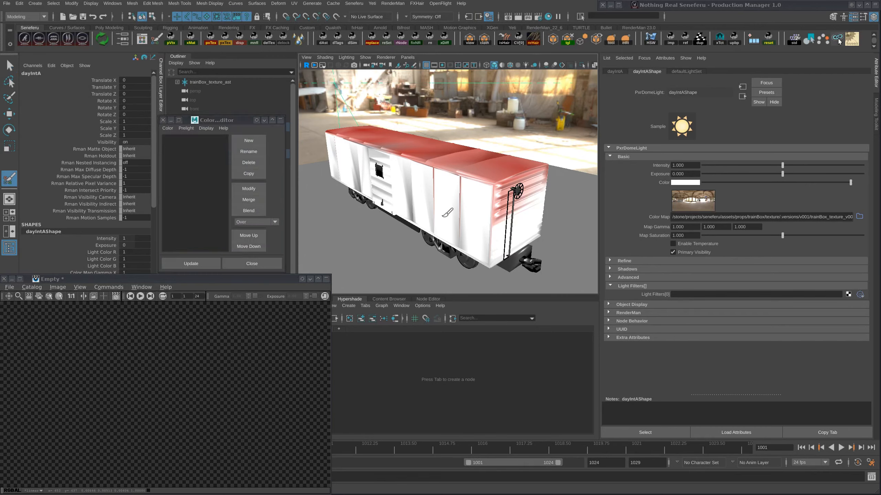
key("q")
left_click(465, 160)
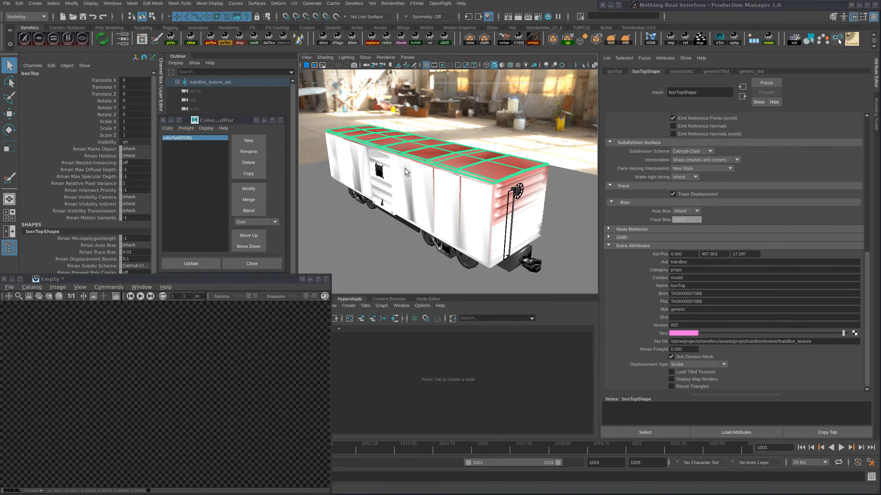
left_click_drag(167, 120, 185, 116)
left_click(182, 115)
left_click(516, 128)
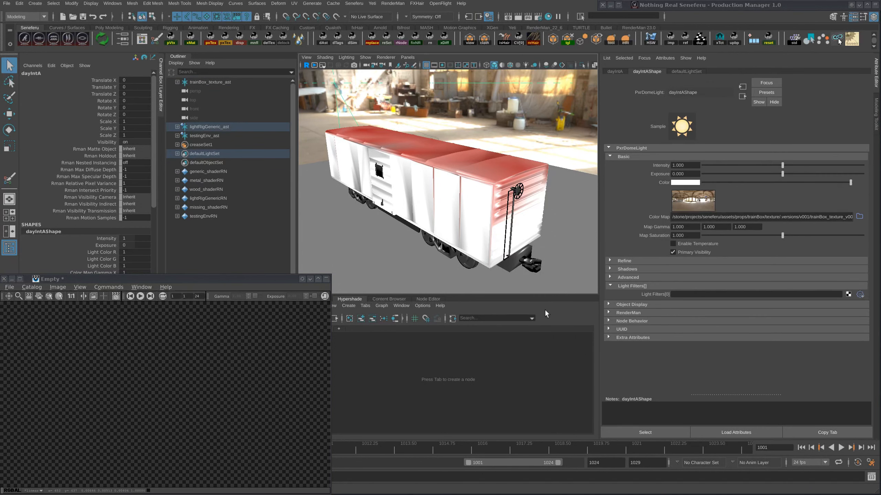
Inspect the roof mesh's Current Color Set and RenderMan Emit Color Sets attributes, and deselect the mesh.
left_click_drag(433, 194, 435, 185, "alt")
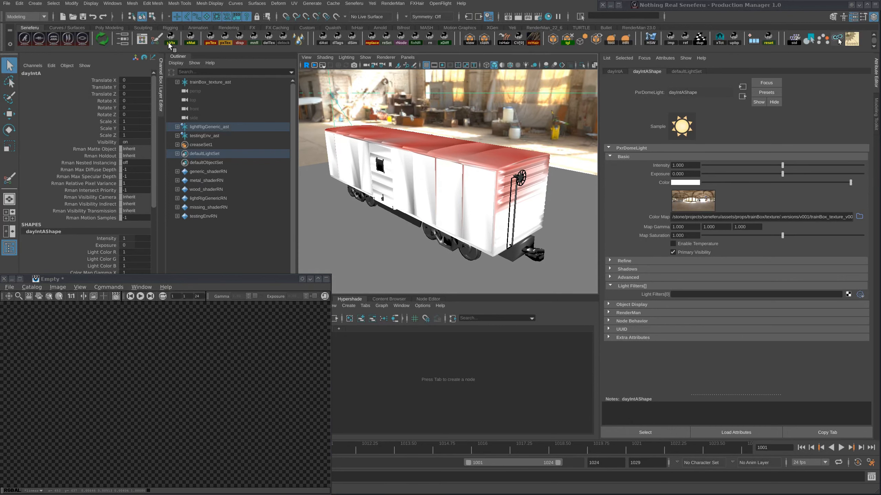
left_click(490, 156)
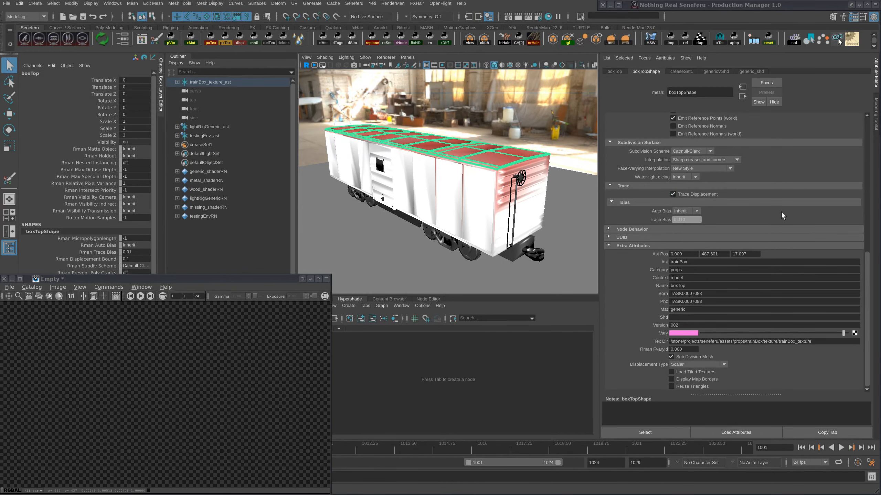
scroll(798, 144, "up", 10)
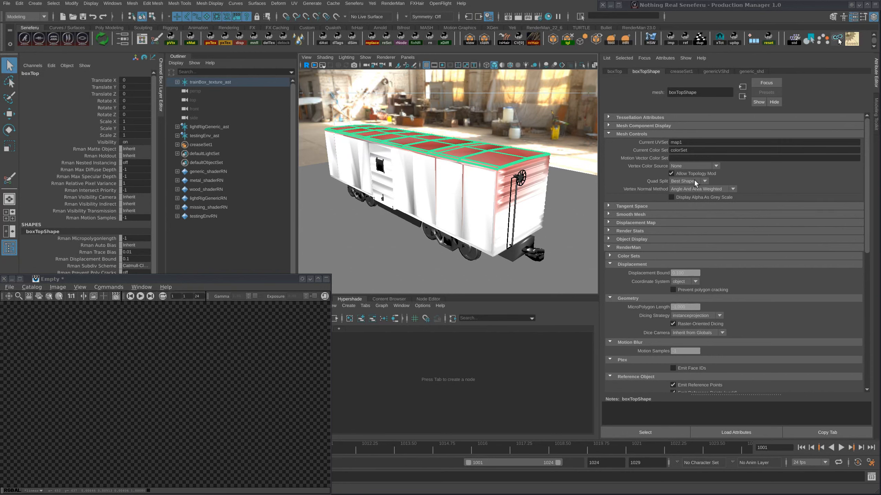
double_click(669, 152)
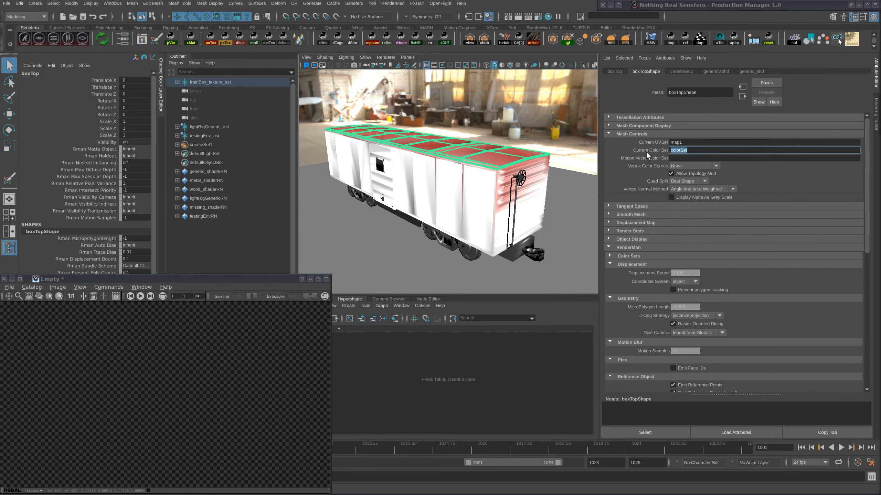
mouse_move(864, 234)
left_mouse_down()
mouse_move(866, 319)
mouse_move(864, 274)
mouse_move(849, 286)
left_mouse_up()
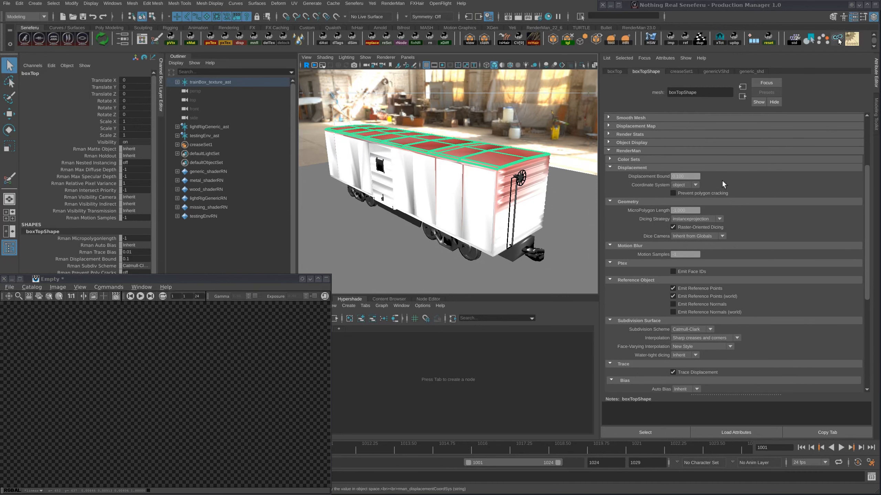
scroll(635, 354, "up", 3)
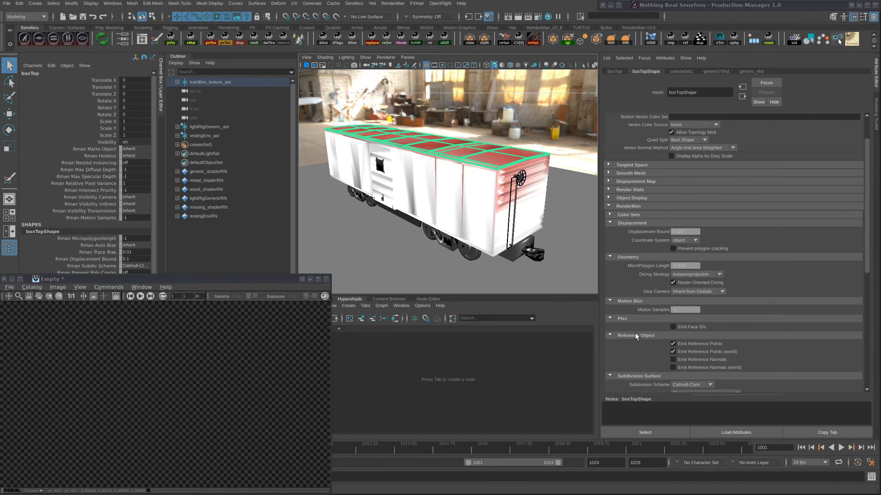
left_click(627, 212)
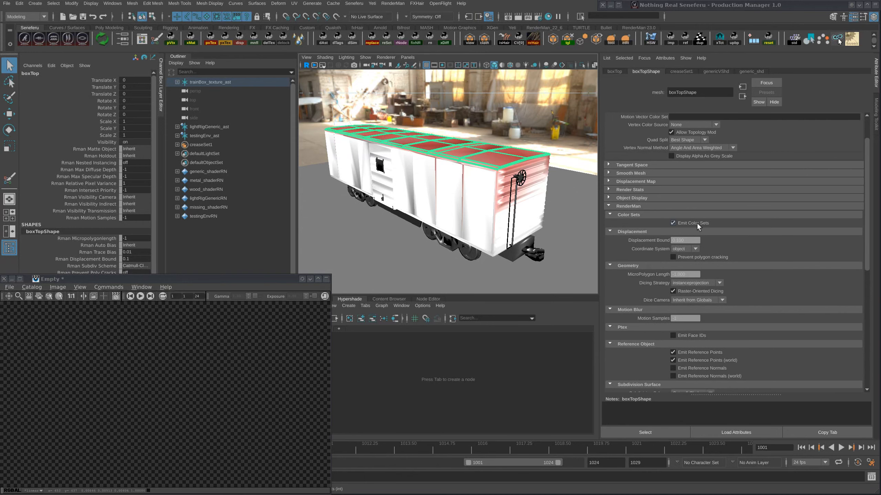
left_click(307, 186)
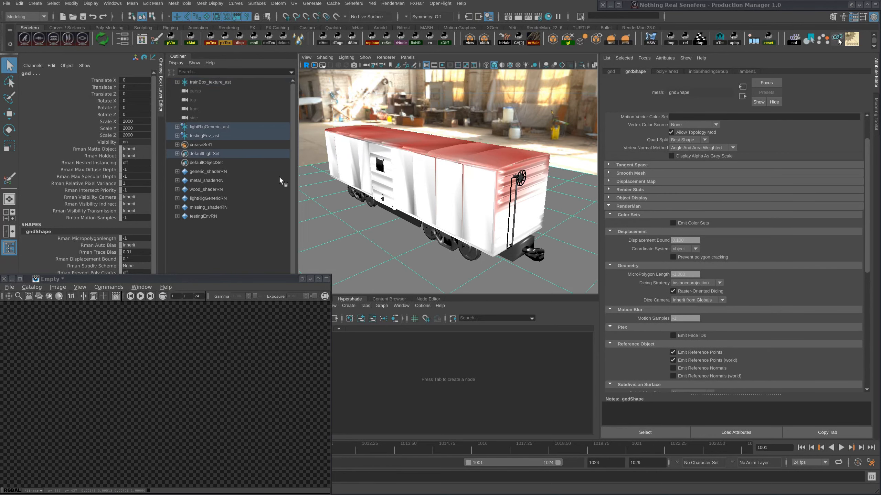
left_click(356, 106)
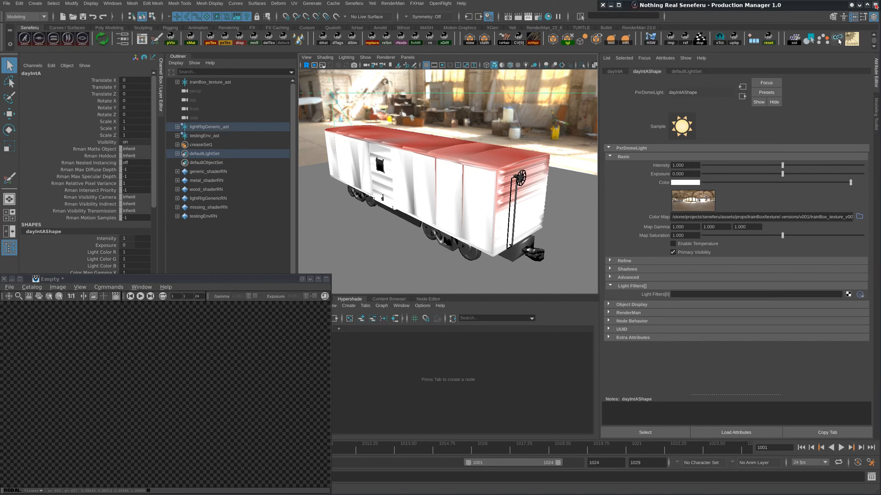
Examine the train box's roof and wood siding from above in the live beauty render.
left_click_drag(247, 284, 265, 256)
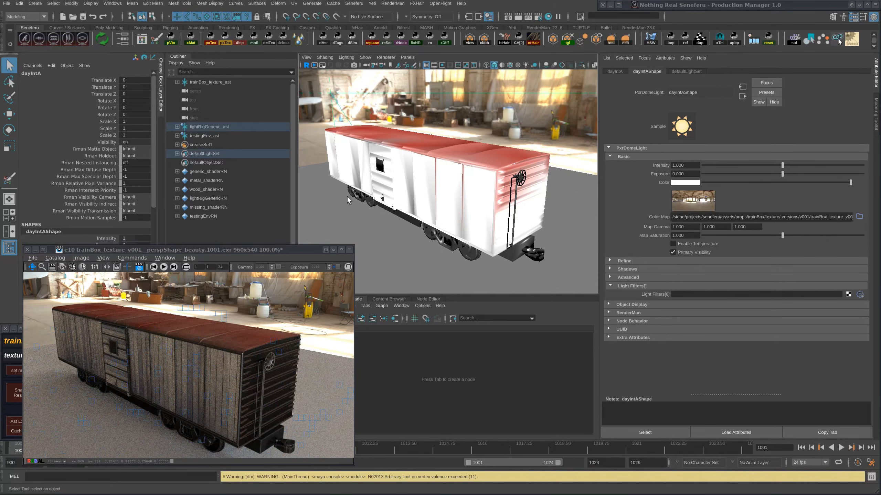
left_click(273, 431)
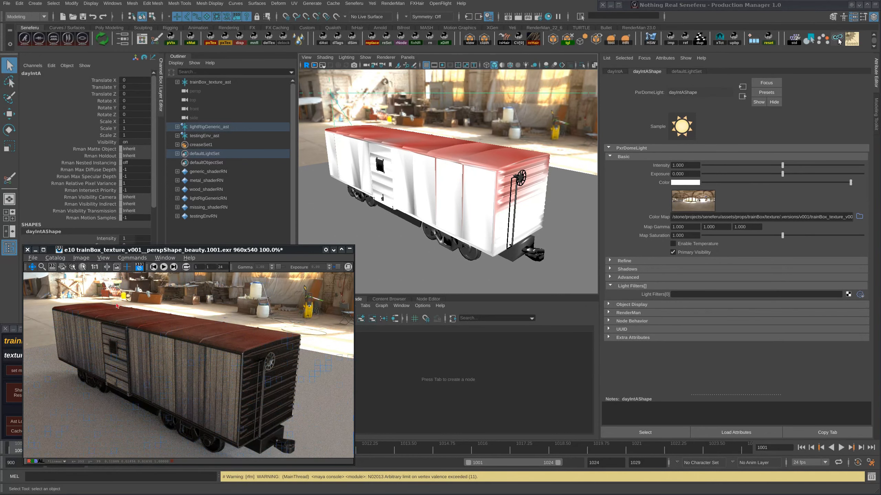
left_click_drag(448, 179, 432, 204, "alt")
right_click_drag(432, 205, 460, 209, "alt")
left_click_drag(436, 228, 470, 212, "alt")
right_click_drag(470, 212, 457, 209, "alt")
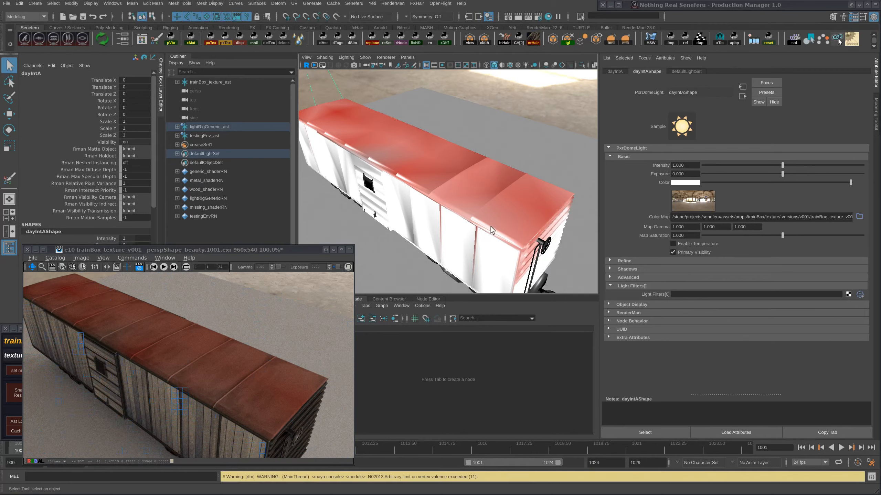
left_click_drag(490, 223, 485, 243, "alt")
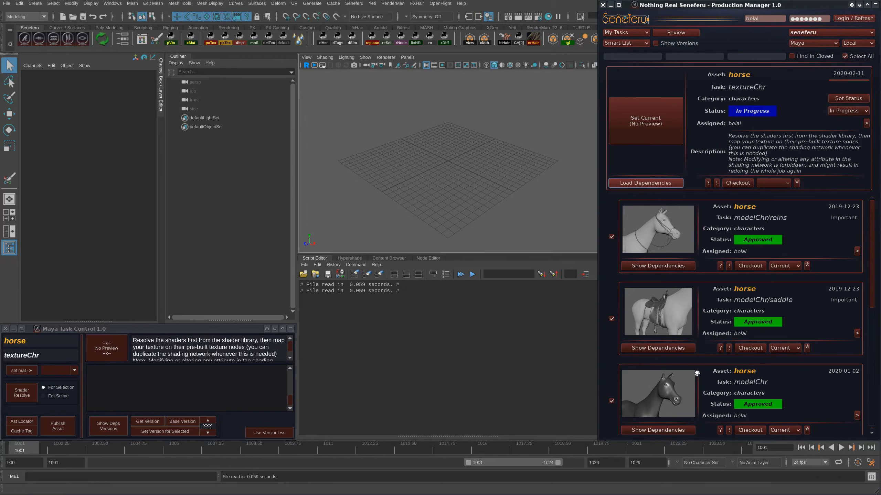
Load the dependencies of the horse textureChr task and look over the imported horse, saddle and reins.
left_click_drag(872, 241, 867, 222)
right_click_drag(513, 205, 358, 151, "alt")
middle_click_drag(358, 152, 464, 187, "alt")
right_click_drag(464, 187, 401, 183, "alt")
left_click_drag(402, 183, 406, 170, "alt")
right_click_drag(406, 169, 428, 181, "alt")
left_click_drag(428, 181, 475, 187, "alt")
right_click_drag(475, 188, 460, 180, "alt")
left_click_drag(460, 180, 466, 153, "alt")
right_click_drag(466, 153, 487, 188, "alt")
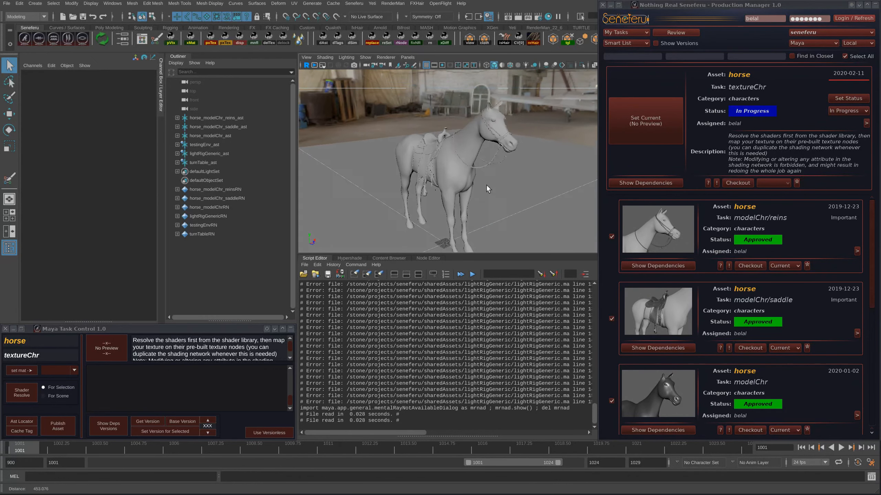
middle_click_drag(488, 188, 485, 160, "alt")
left_click_drag(466, 167, 484, 174, "alt")
right_click_drag(484, 173, 454, 189, "alt")
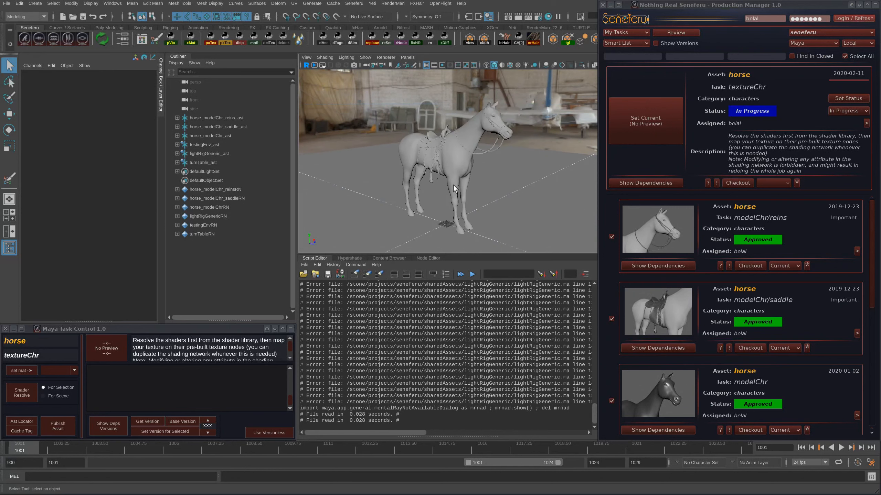
left_click_drag(455, 189, 470, 167, "alt")
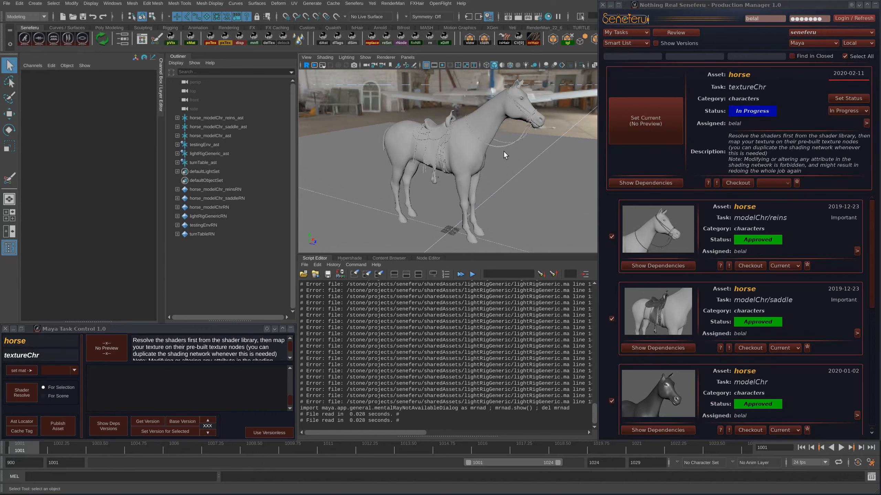
left_click_drag(473, 173, 463, 180, "alt")
Dismiss the Production Manager, review the available materials in Maya Task Control and read the horse task's update notes.
left_click(875, 5)
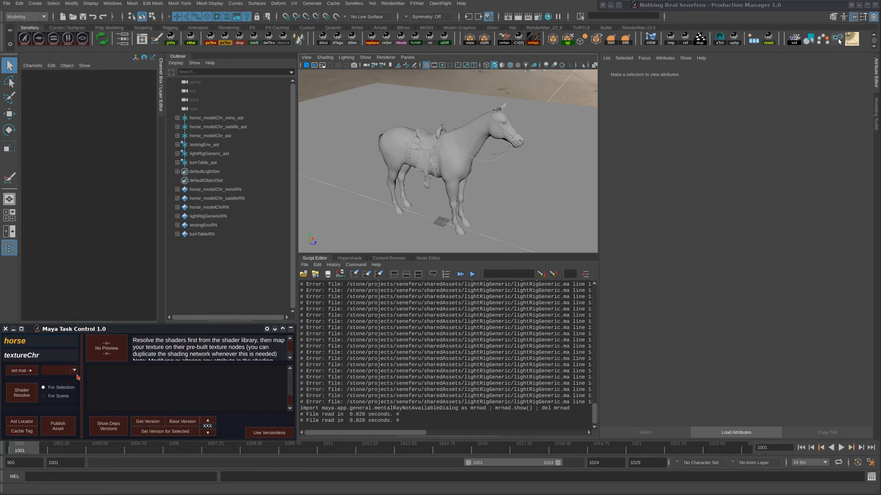
left_click(69, 374)
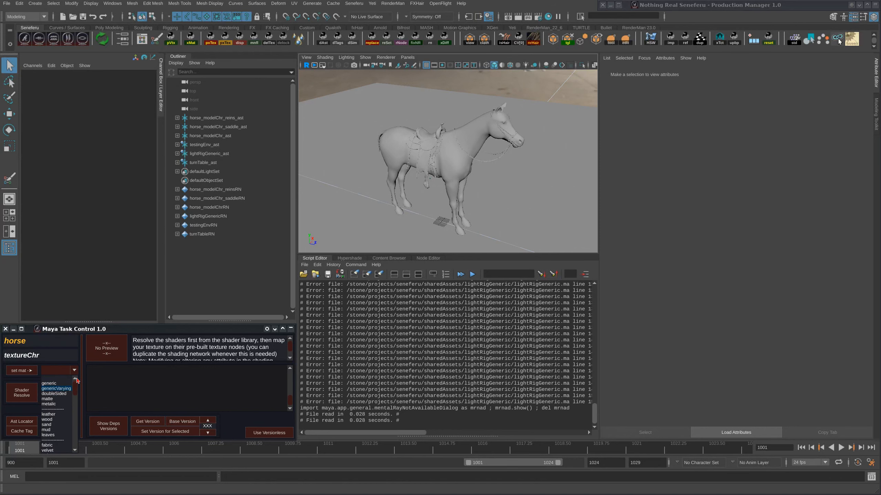
left_click(60, 353)
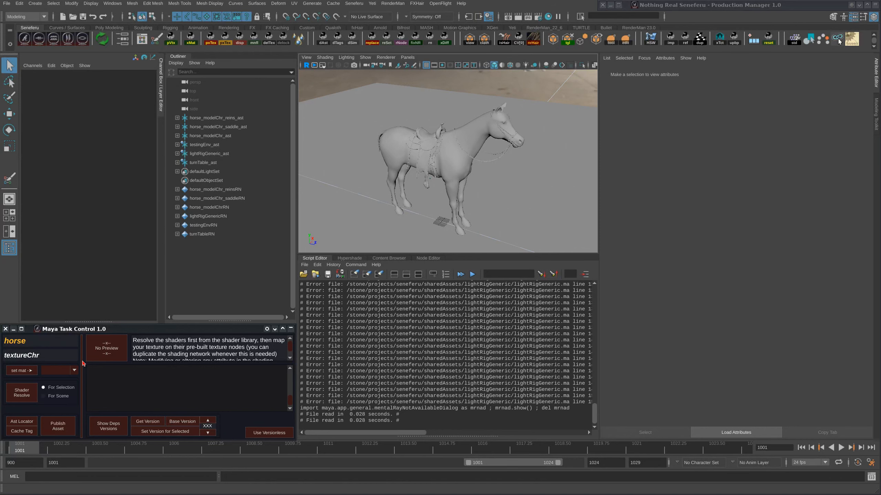
left_click_drag(291, 401, 291, 366)
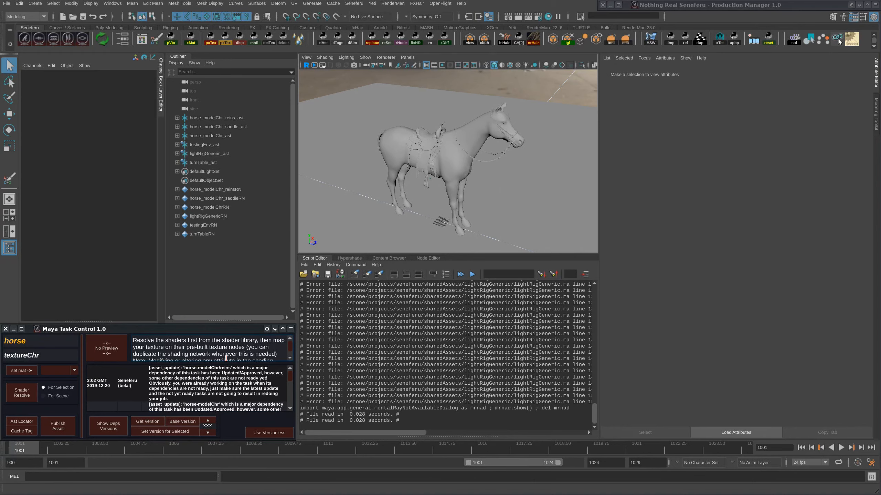
Examine the untextured horse with its saddle and reins from the front and side.
left_click_drag(466, 187, 438, 184, "alt")
right_click_drag(438, 184, 445, 201, "alt")
left_click_drag(444, 201, 438, 189, "alt")
middle_click_drag(438, 189, 440, 180, "alt")
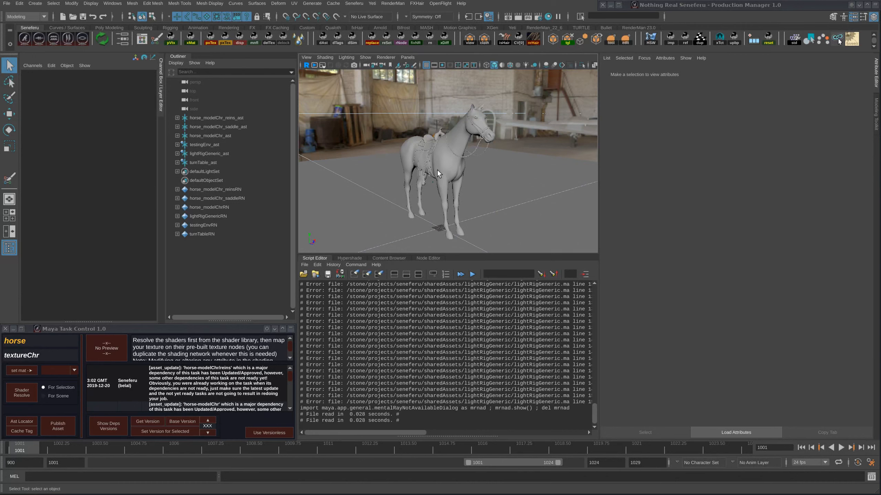
left_click_drag(453, 176, 470, 172, "alt")
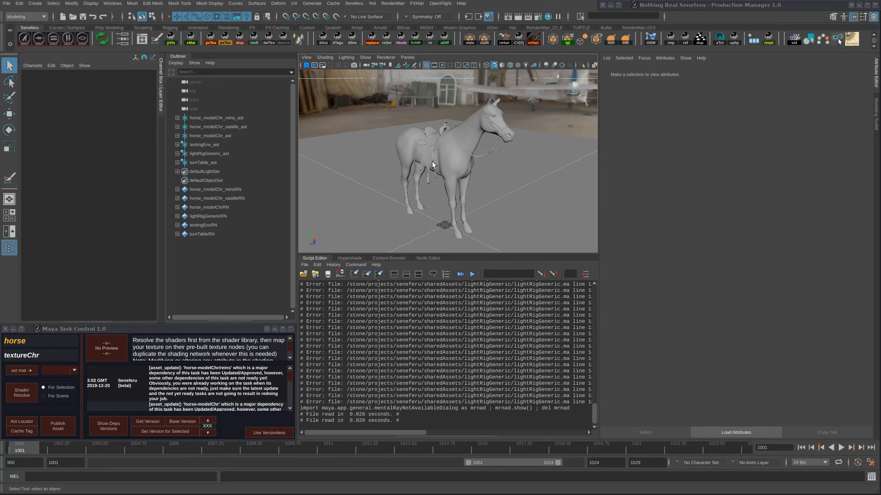
left_click_drag(458, 190, 472, 170, "alt")
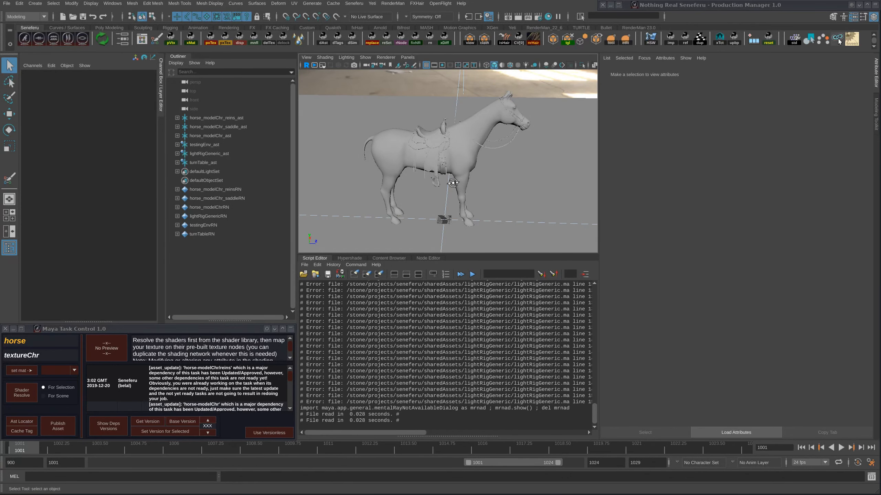
Select the horse's body mesh and set its material to furrySkin.
left_click_drag(461, 184, 456, 140, "alt")
left_click(456, 170)
right_click_drag(456, 170, 454, 187, "alt")
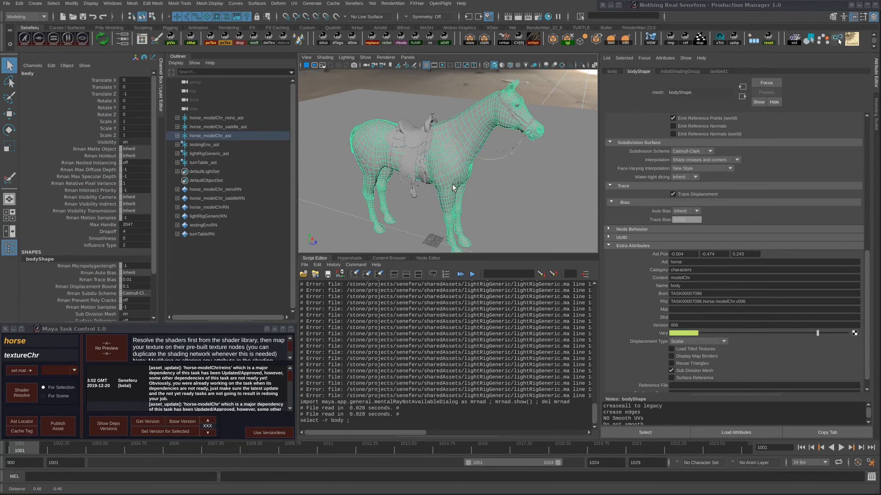
left_click_drag(454, 187, 473, 169, "alt")
right_click_drag(473, 169, 461, 173, "alt")
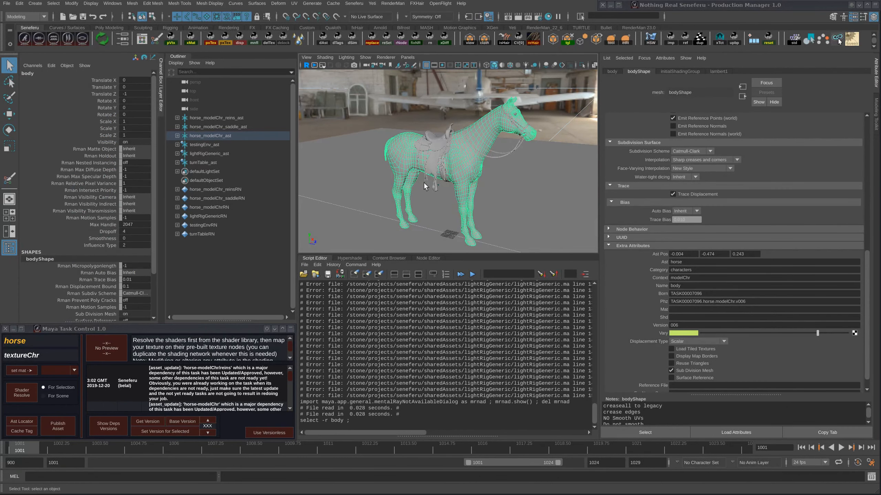
left_click_drag(433, 183, 429, 178, "alt")
right_click_drag(434, 177, 438, 180, "alt")
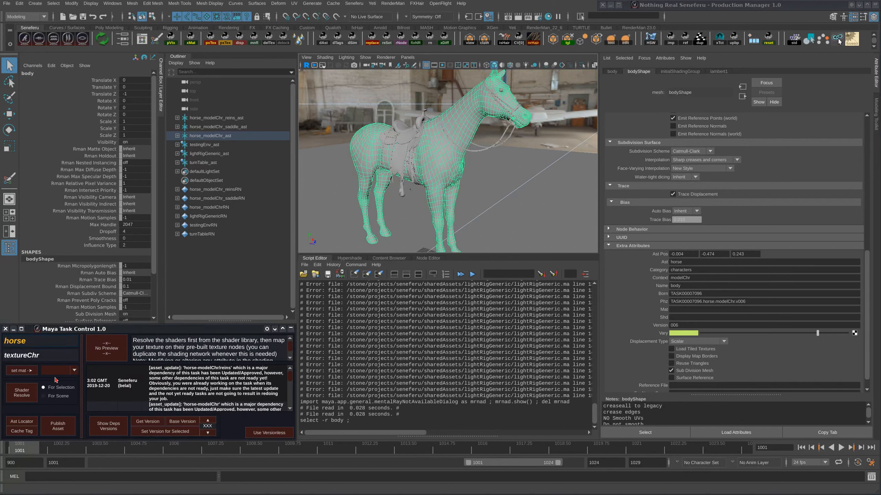
left_click(64, 370)
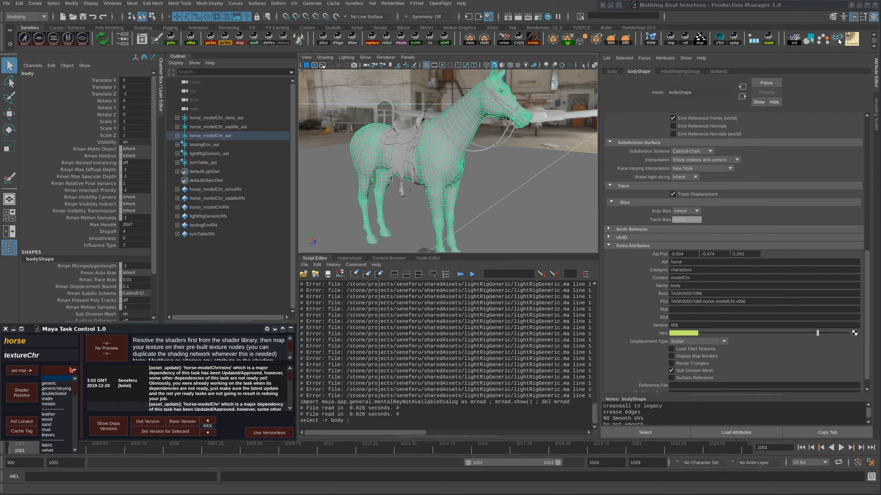
type("furrySkin")
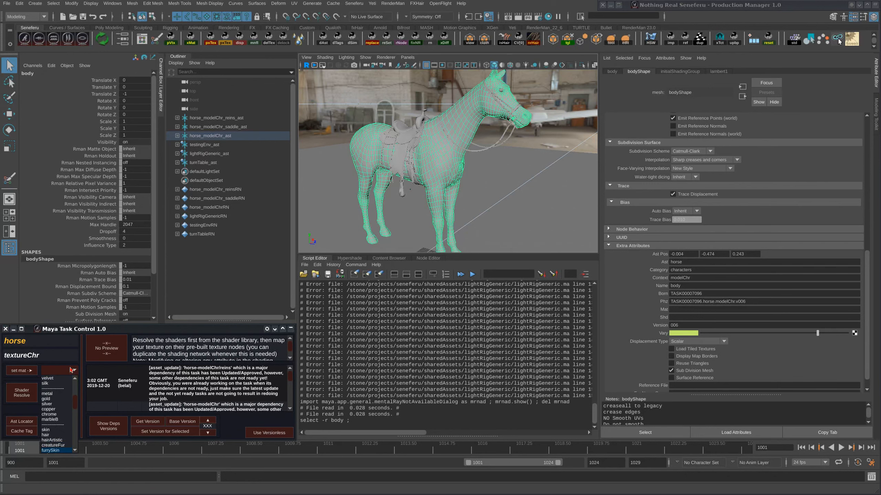
left_click(63, 450)
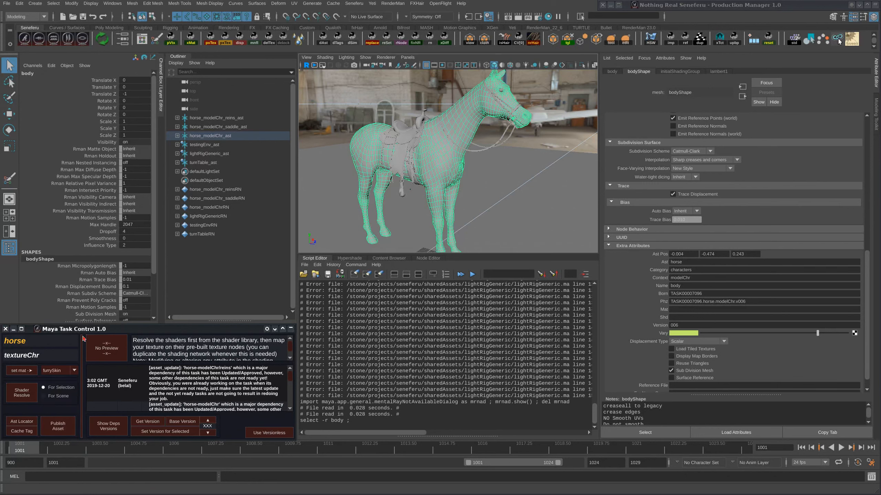
left_click(21, 370)
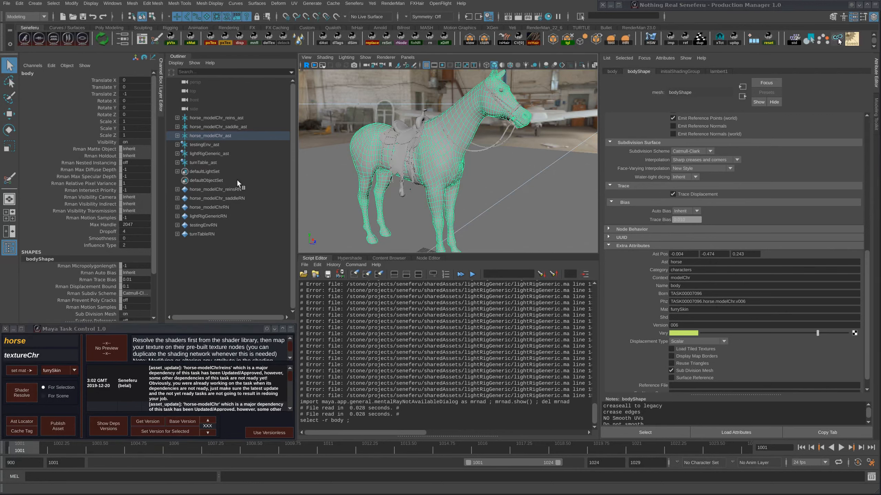
Expand the saddle asset in the scene hierarchy and select all of its meshes, from back to upperSides.
left_click(416, 133)
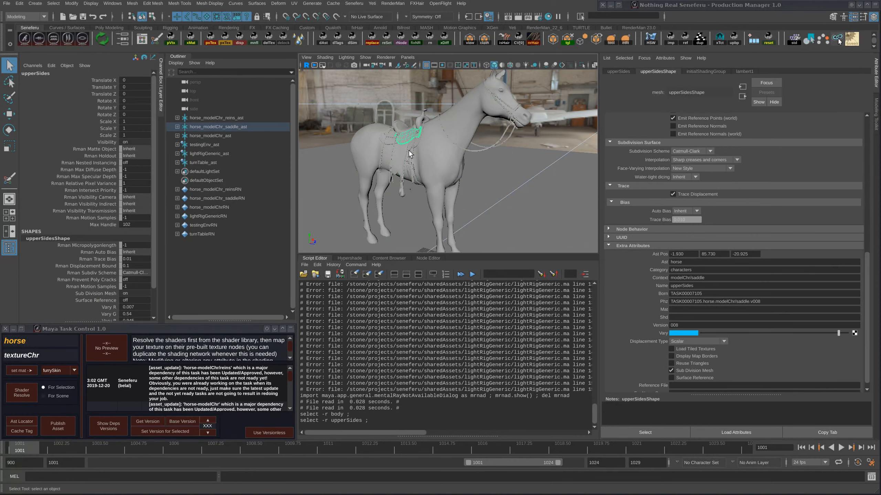
left_click(177, 126)
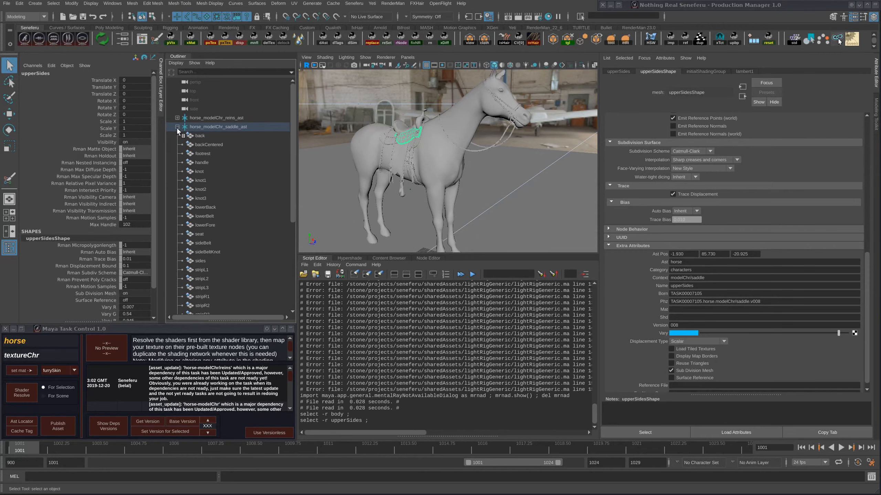
left_click(210, 128)
left_click_drag(335, 203, 423, 203, "alt")
key("f")
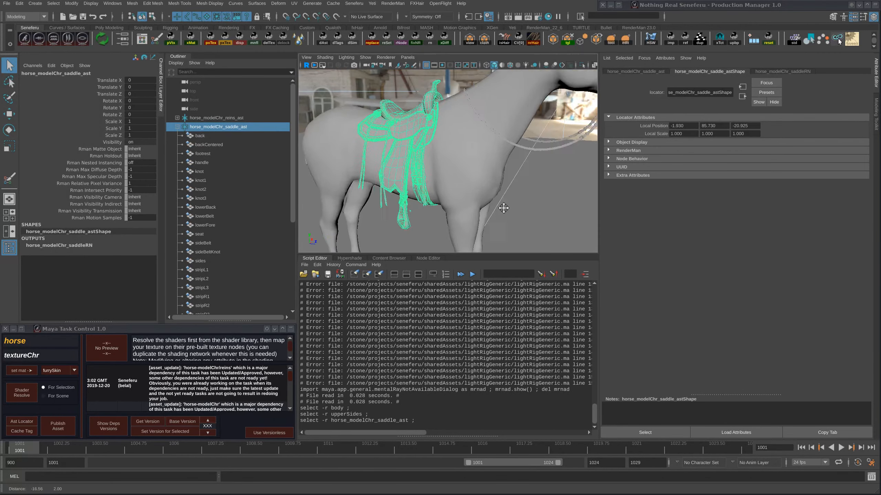
left_click(202, 136)
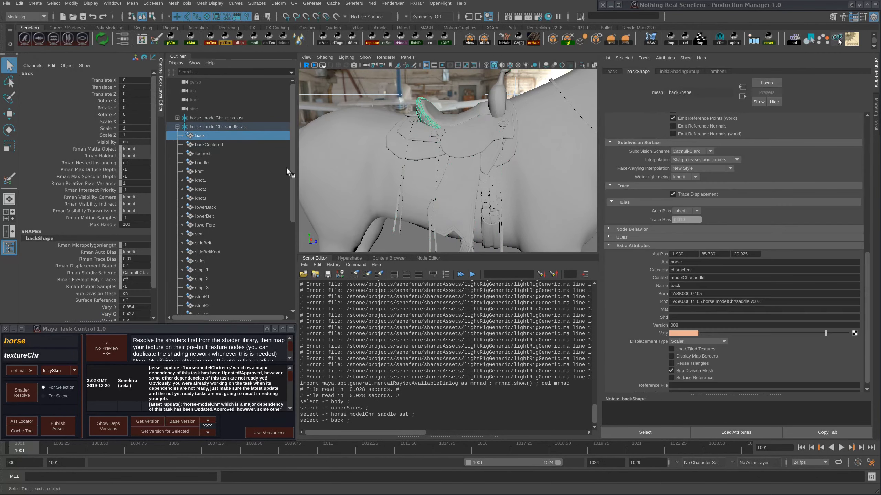
left_click_drag(293, 192, 293, 254)
left_click(210, 234, "shift")
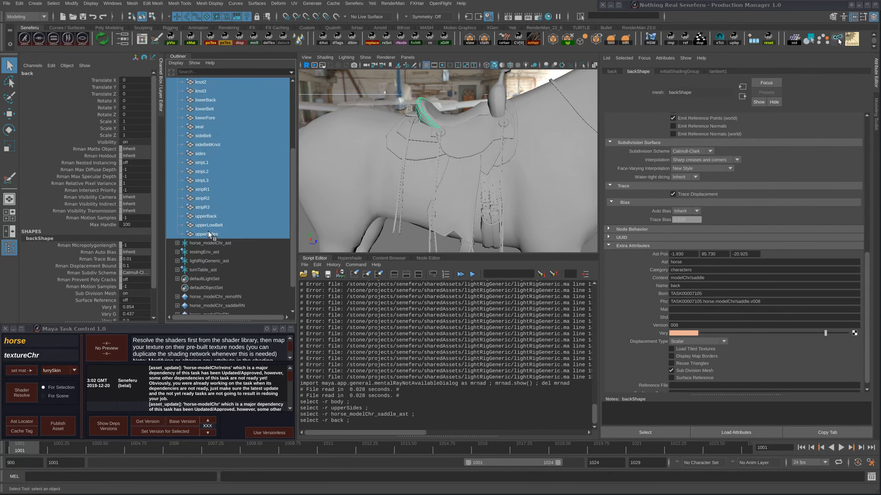
left_click_drag(290, 205, 292, 169)
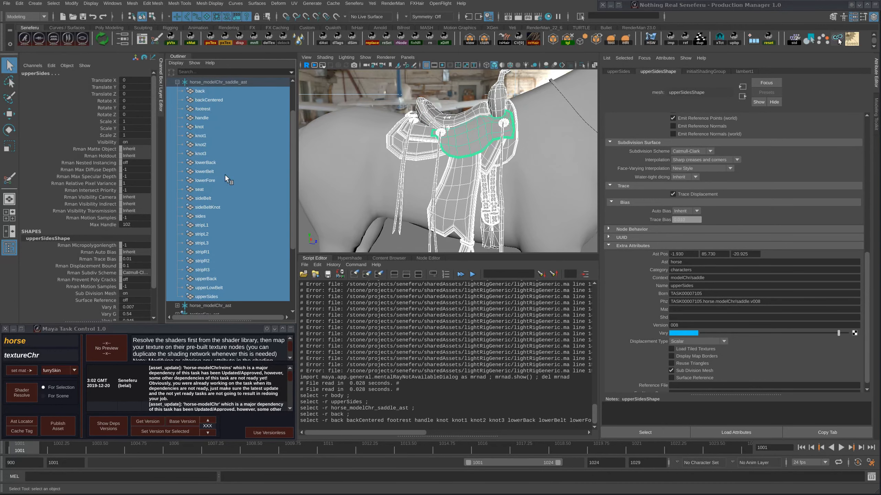
left_click(201, 153, "ctrl")
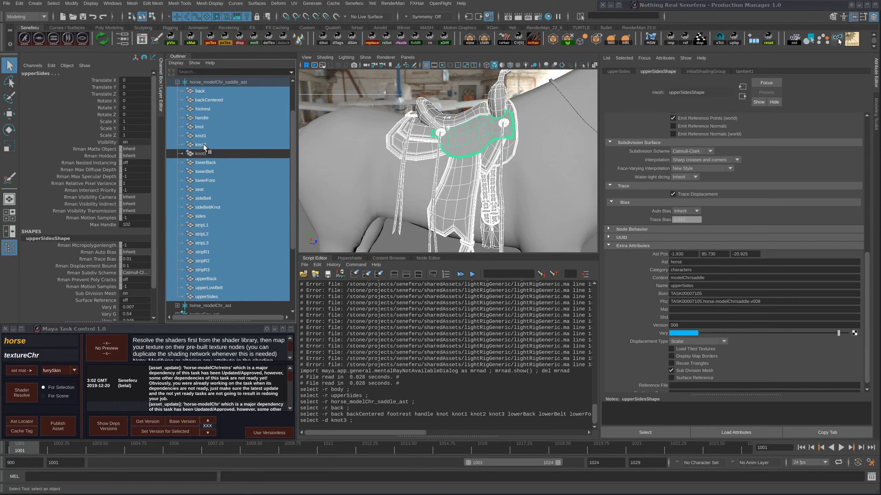
left_click(201, 145, "ctrl")
left_click(201, 136, "ctrl")
left_click(200, 126, "ctrl")
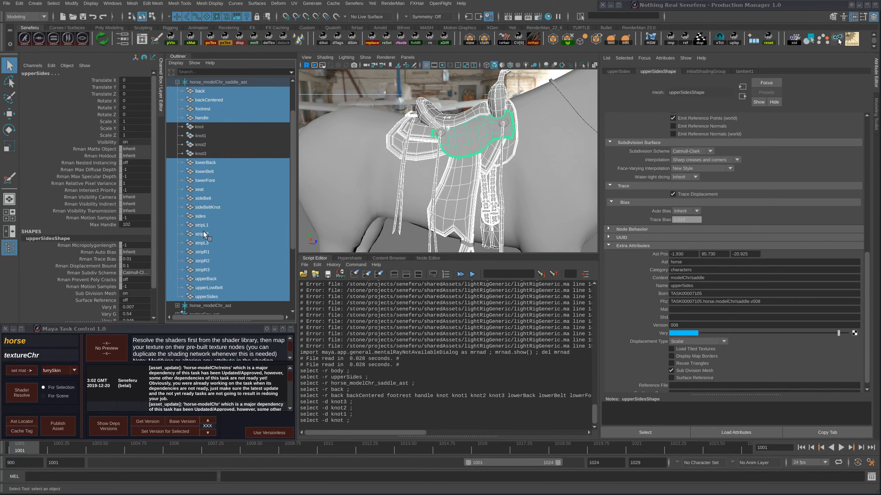
left_click(202, 154, "ctrl")
left_click(201, 144, "ctrl")
left_click(200, 136, "ctrl")
Examine the saddle's side straps and buckles up close.
left_click_drag(434, 159, 522, 161, "alt")
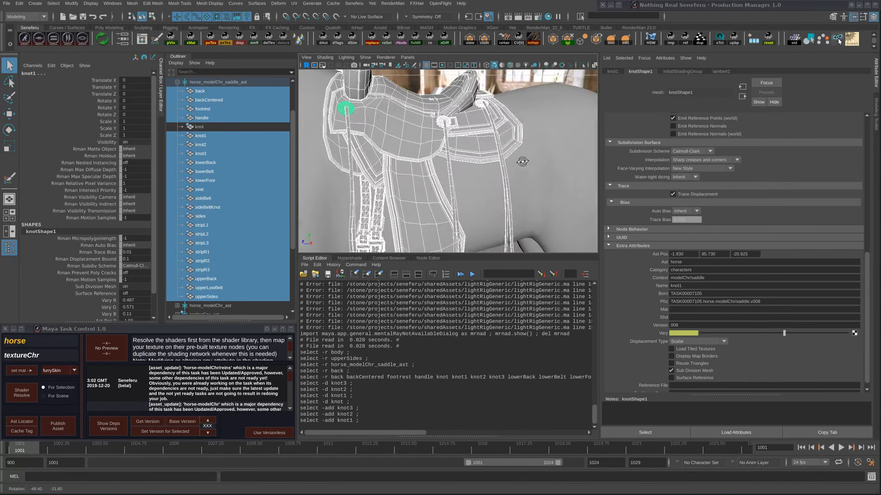
middle_click_drag(523, 161, 491, 136, "alt")
middle_click_drag(491, 180, 495, 150, "alt")
right_click_drag(495, 149, 554, 171, "alt")
middle_click_drag(381, 194, 466, 201, "alt")
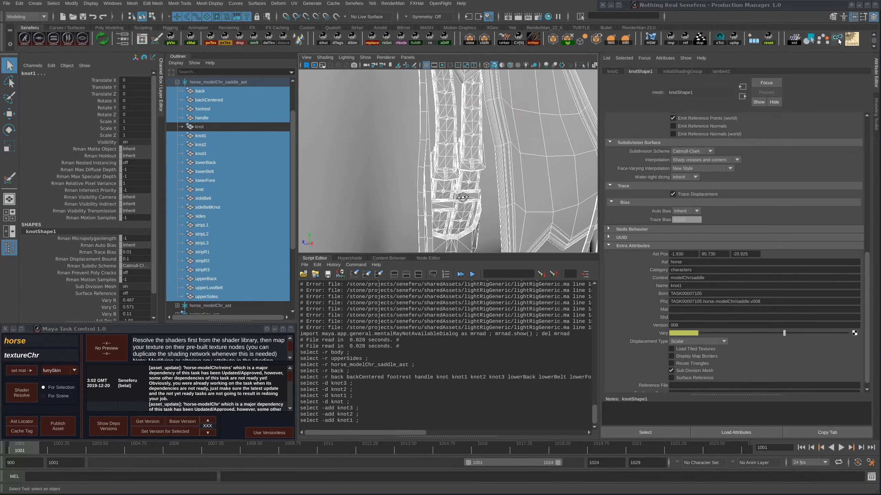
scroll(465, 202, "up", 4)
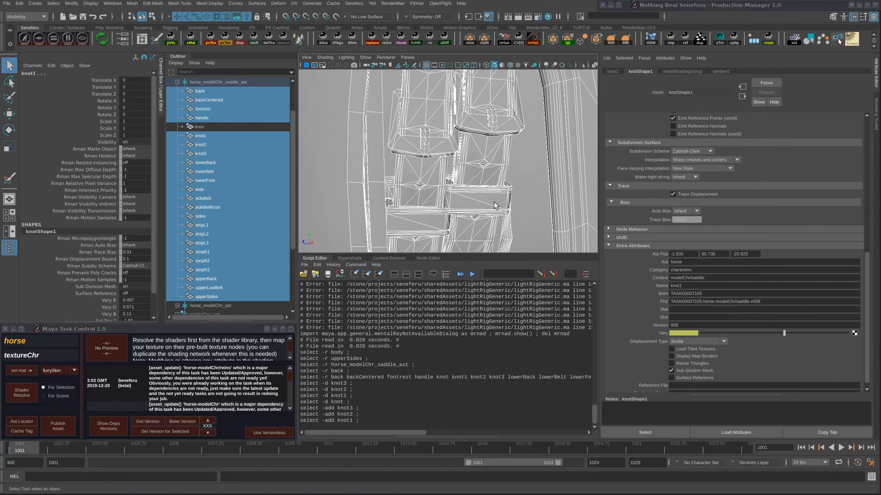
Reselect every saddle mesh from back to upperSides and set their material to leather.
left_click(215, 127)
left_click(213, 91)
left_click(211, 296, "shift")
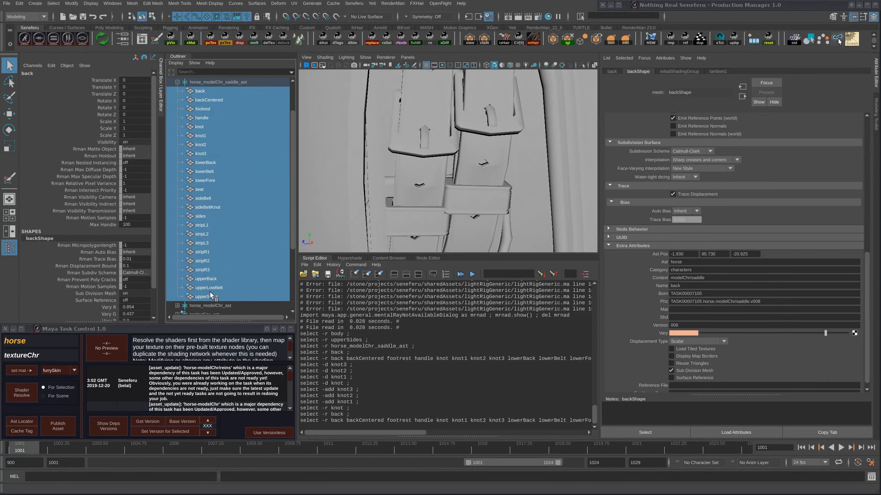
left_click(61, 373)
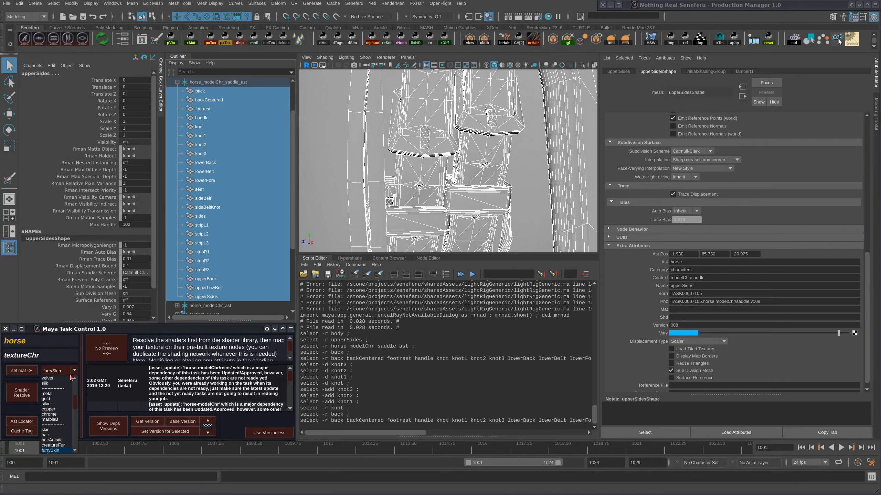
left_click_drag(77, 404, 77, 384)
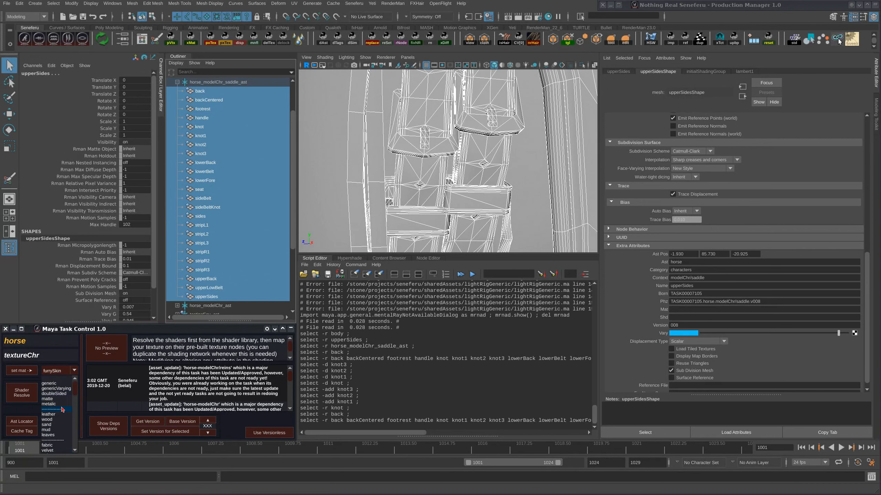
left_click(48, 414)
left_click(22, 370)
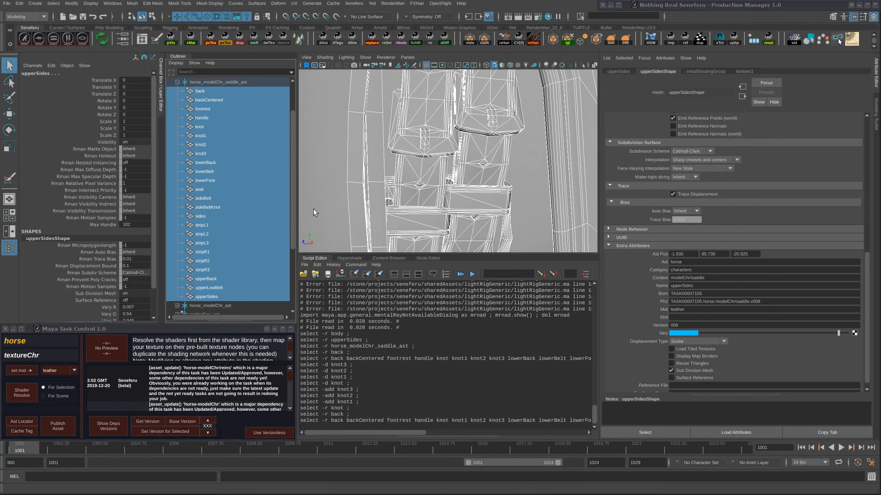
Select the sideBeltKnot buckle mesh on the saddle's side straps.
left_click(205, 190)
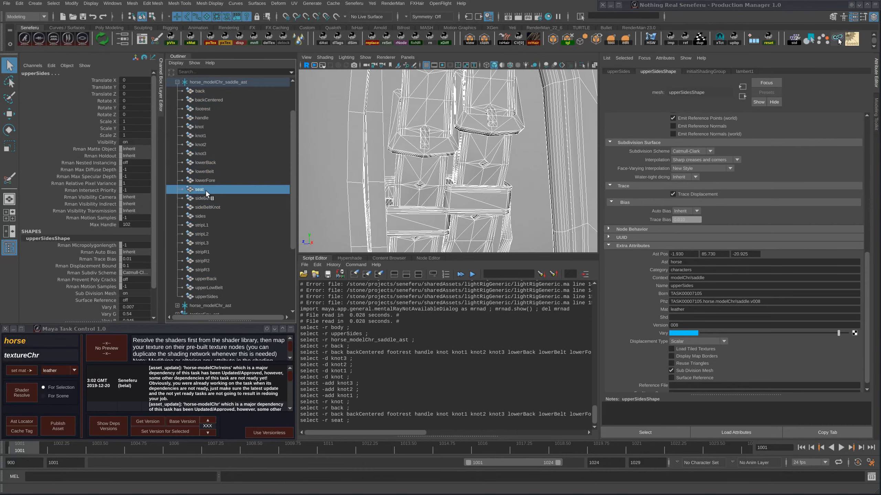
left_click_drag(432, 149, 465, 222)
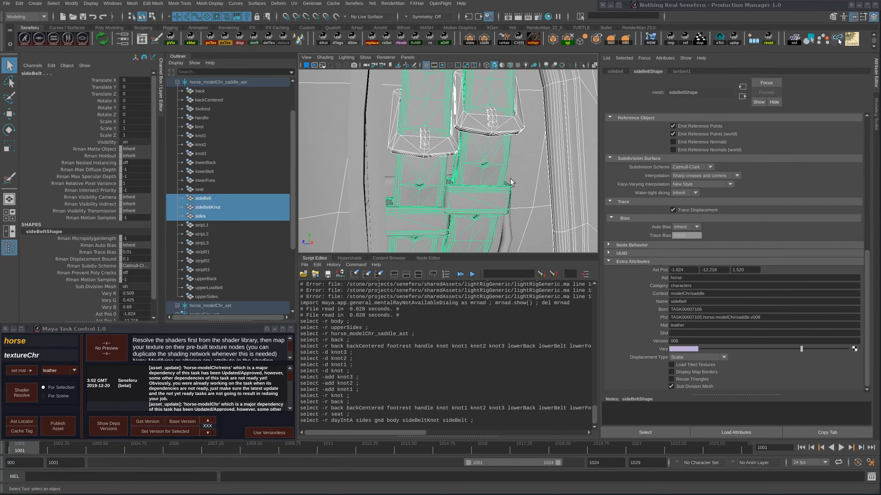
right_click_drag(505, 182, 474, 153, "alt")
left_click(476, 148)
Look over the saddle's fittings and try adding the handle to the buckle selection.
middle_click_drag(444, 155, 527, 168, "alt")
right_click_drag(528, 169, 450, 152, "alt")
left_click_drag(447, 173, 486, 177, "alt")
middle_click_drag(486, 177, 474, 142, "alt")
left_click_drag(470, 194, 411, 193, "alt")
right_click_drag(411, 193, 478, 194, "alt")
middle_click_drag(478, 194, 519, 199, "alt")
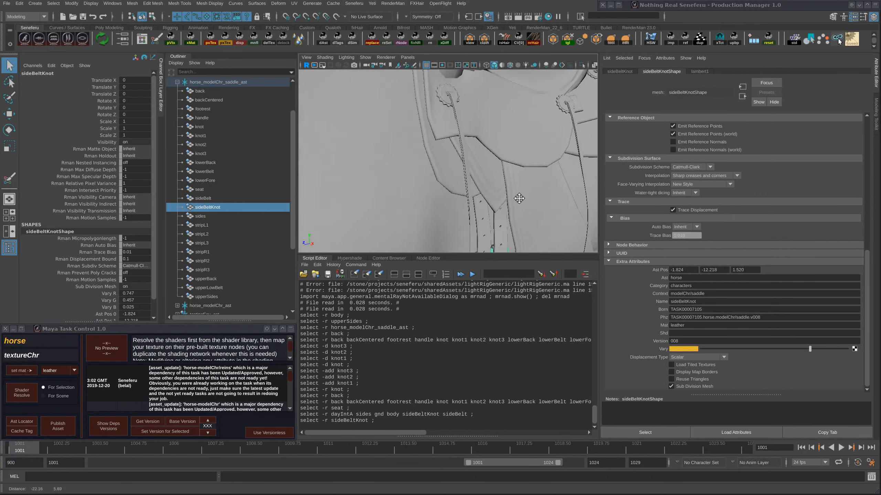
right_click_drag(519, 199, 416, 192, "alt")
left_click_drag(416, 191, 454, 135, "alt")
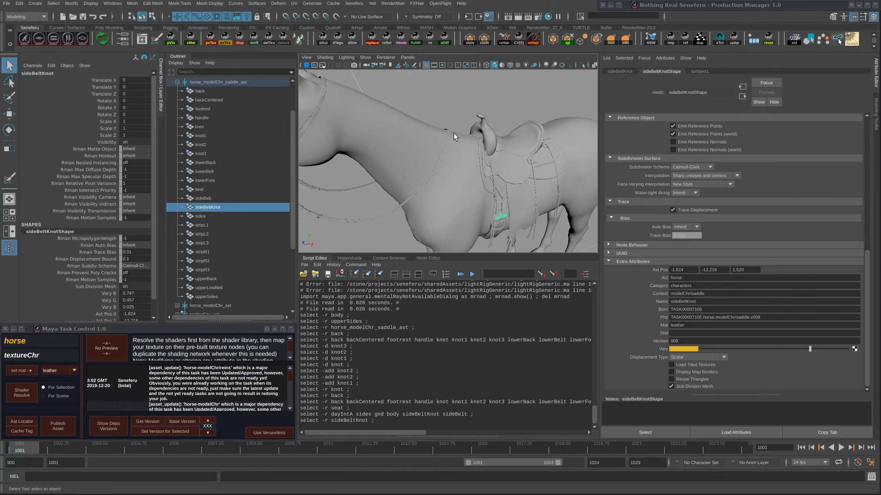
left_click(481, 115, "shift")
key("ctrl+z")
Add the reinsHeadMetal mesh on the horse's bridle to the selected saddle buckles.
left_click_drag(446, 168, 472, 173, "alt")
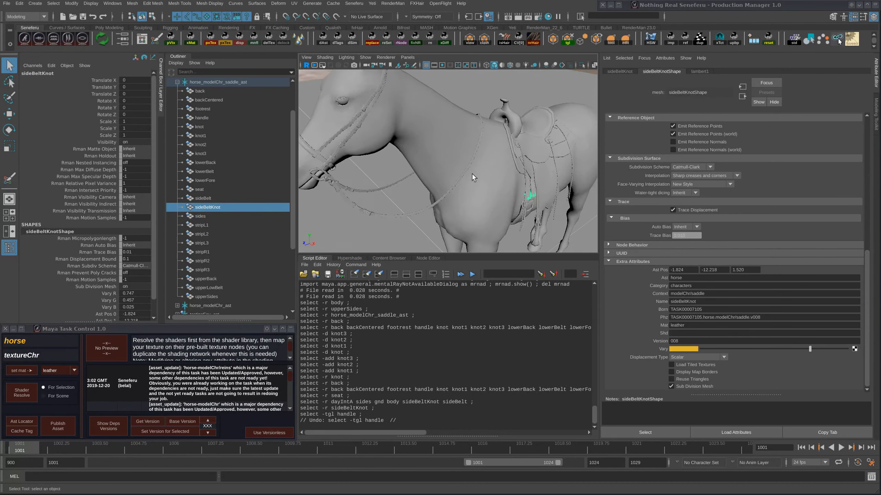
right_click_drag(472, 173, 425, 174, "alt")
middle_click_drag(425, 174, 428, 202, "alt")
right_click_drag(429, 203, 472, 206, "alt")
left_click_drag(472, 206, 453, 187, "alt")
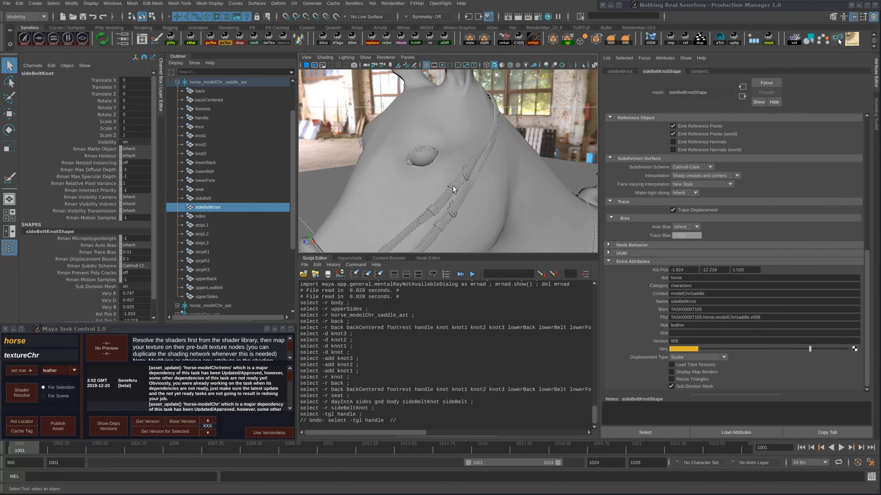
left_click(465, 175, "shift")
middle_click_drag(459, 191, 505, 177, "alt")
right_click_drag(505, 176, 463, 182, "alt")
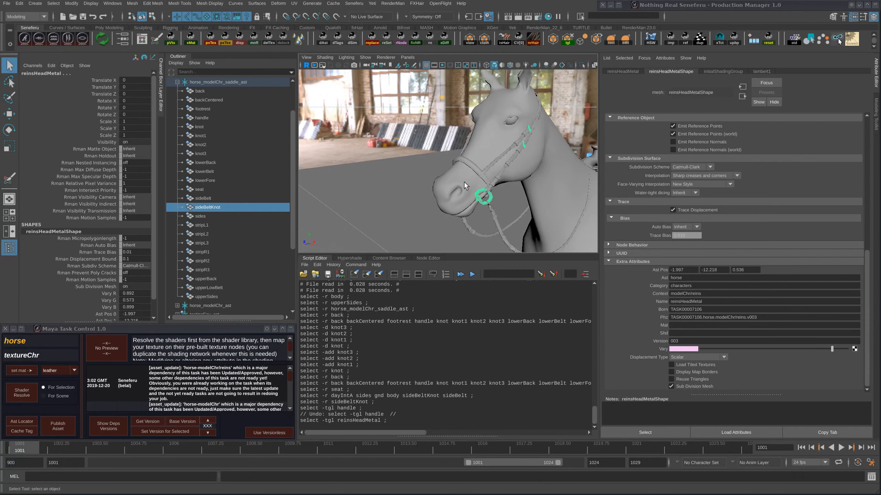
Set the material of the selected saddle buckles and bridle metal pieces to metal.
left_click_drag(465, 185, 503, 199, "alt")
right_click_drag(503, 200, 386, 168, "alt")
left_click_drag(386, 168, 468, 182, "alt")
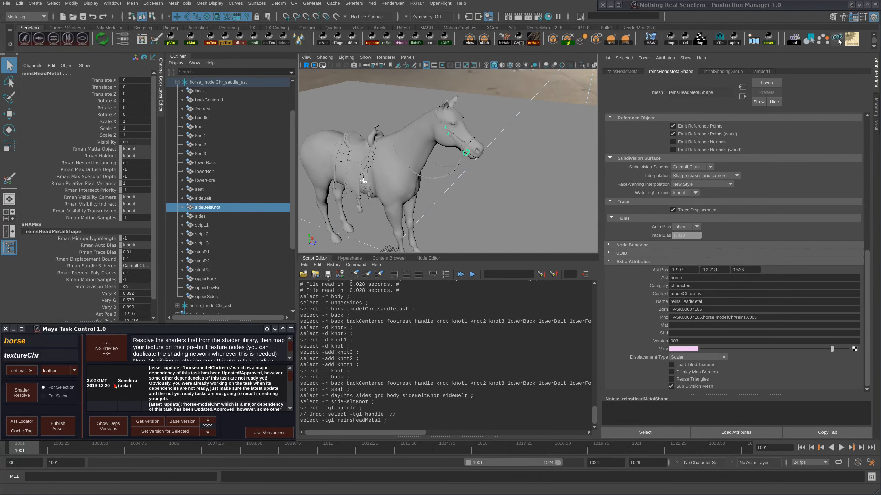
left_click(63, 372)
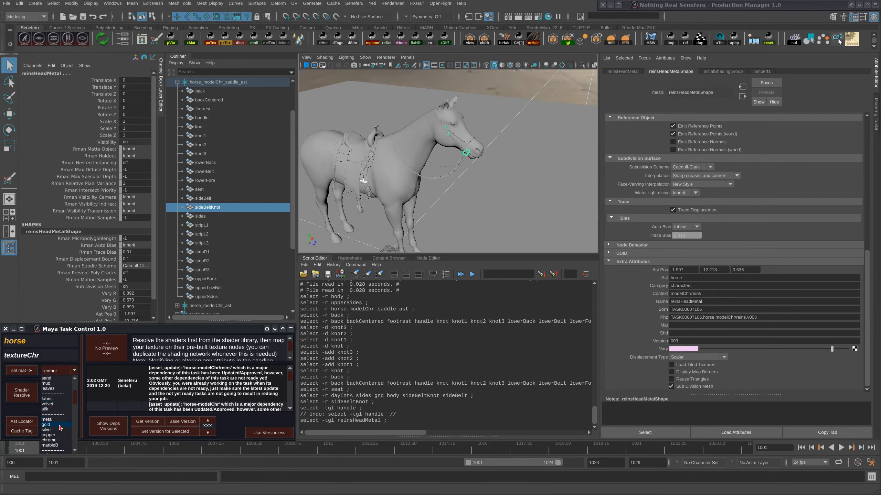
left_click(61, 420)
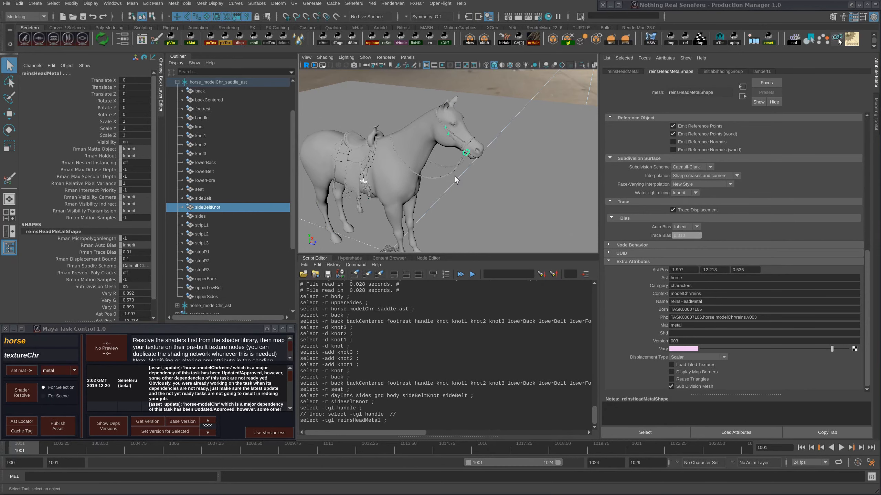
right_click_drag(454, 176, 416, 163, "alt")
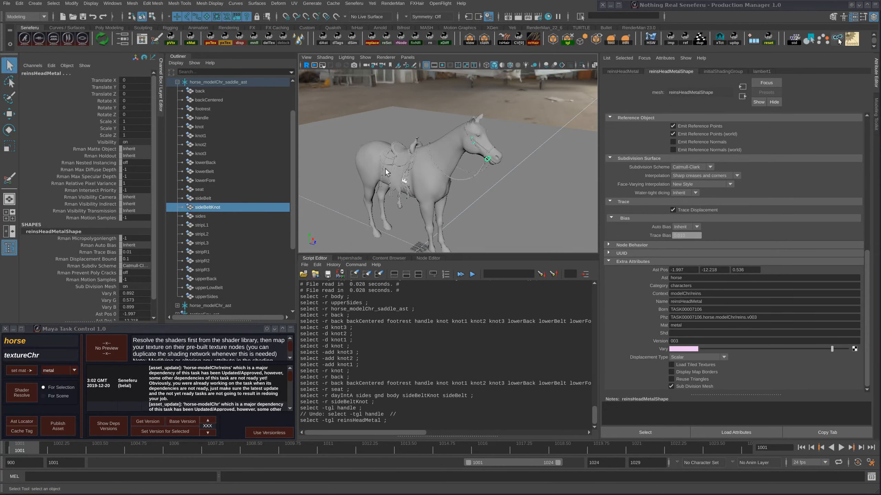
Collapse the saddle hierarchy and check the attributes of the reins asset locator and the ground mesh.
left_click(177, 82)
left_click(227, 121)
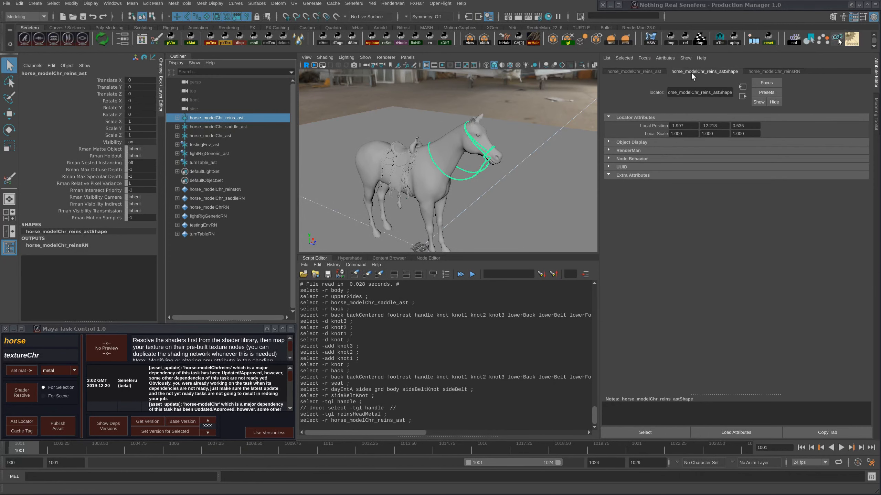
left_click(478, 173)
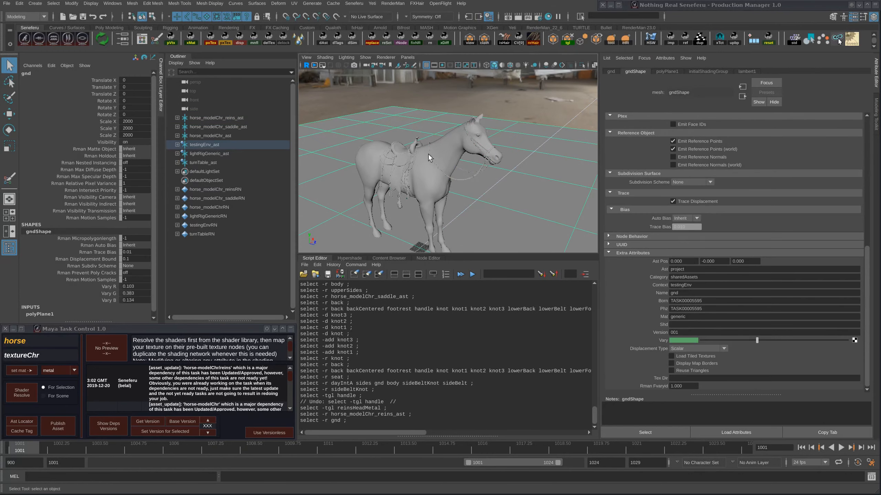
Check the Mat attributes of the horse body and saddle seat meshes.
left_click(355, 157)
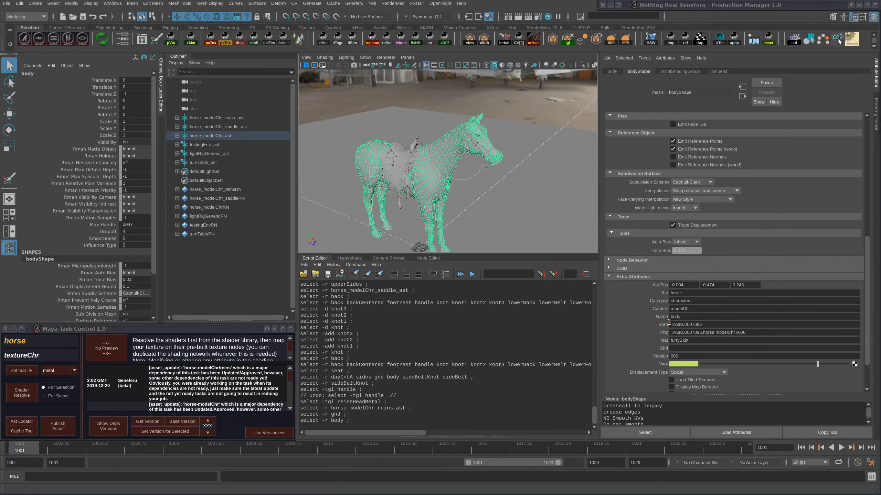
left_click(401, 153)
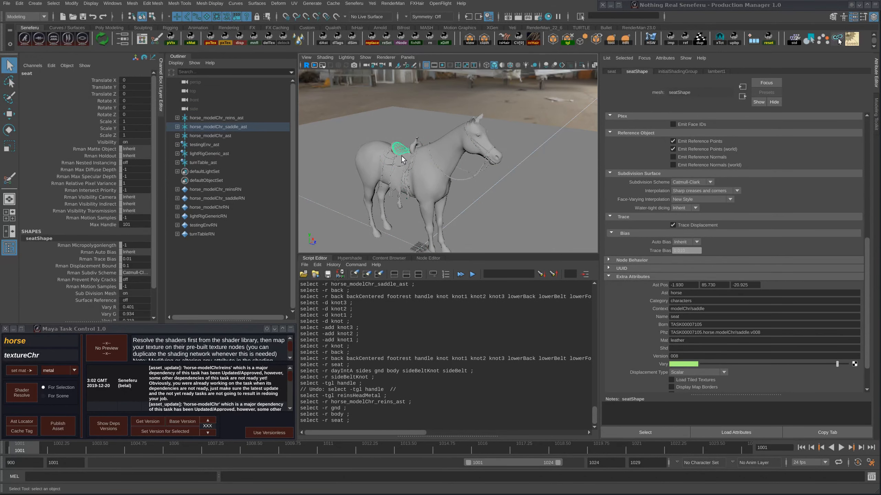
left_click(478, 141)
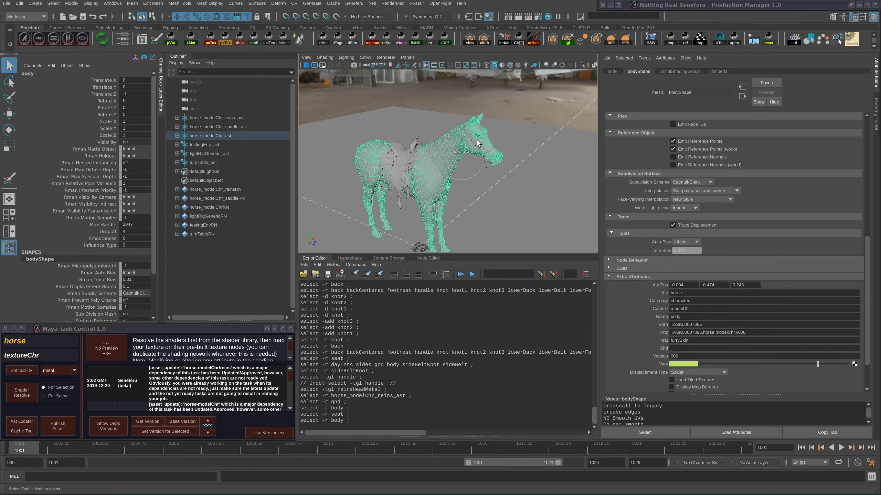
Locate the eye meshes on the horse's head and expand horse_modelChr_ast and both_eye_grp to select all seven meshes in that group.
scroll(432, 128, "up", 10)
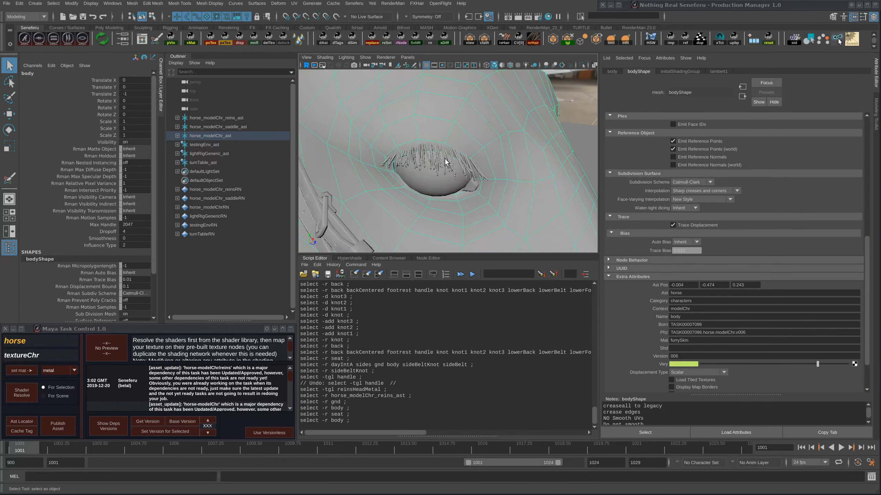
left_click(442, 183)
left_click_drag(442, 183, 350, 202, "alt")
scroll(424, 189, "down", 5)
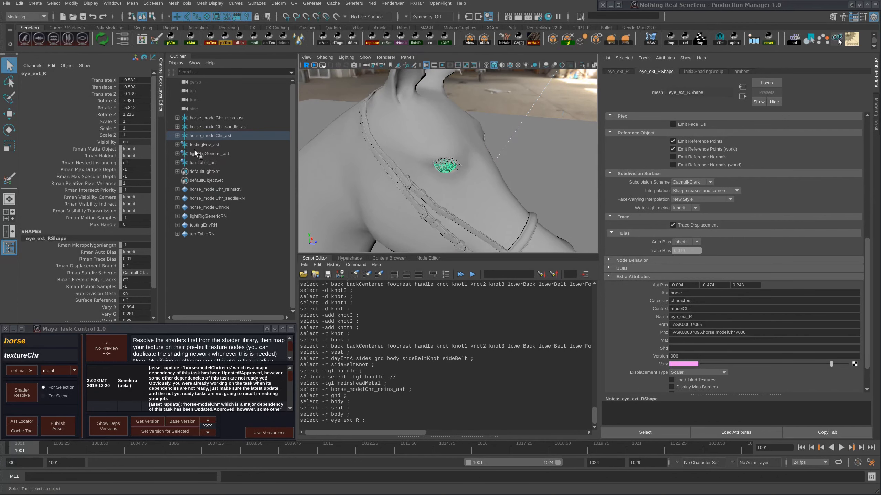
left_click(177, 136)
left_click(208, 173)
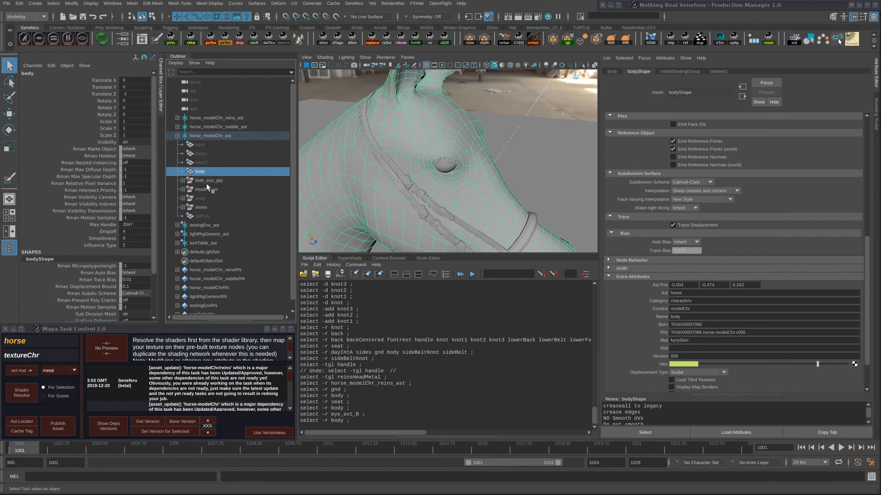
left_click(182, 180)
left_click_drag(220, 192, 220, 243)
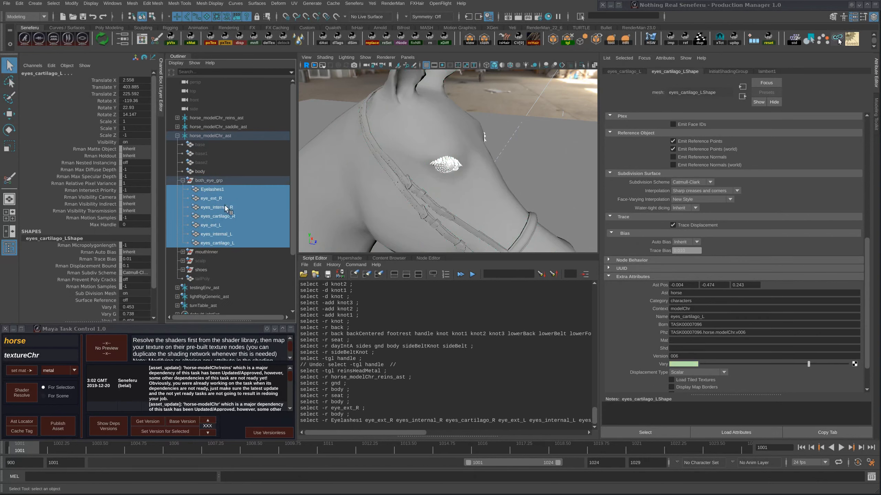
Set the material of the Eyelashes1 mesh to hair.
left_click(220, 189)
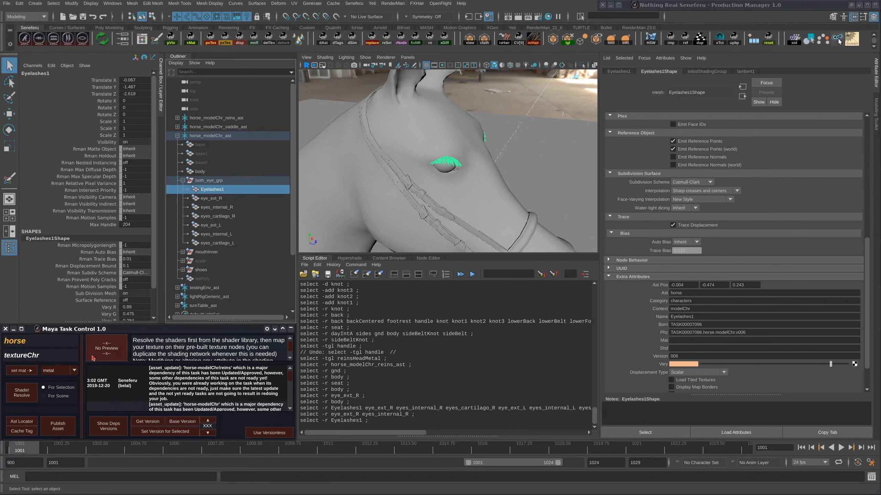
left_click(68, 373)
key("h")
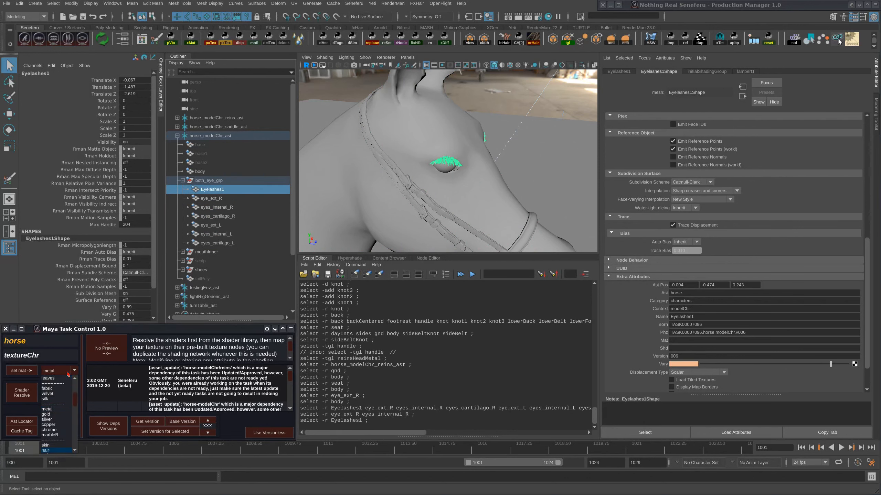
key("Return")
left_click(26, 371)
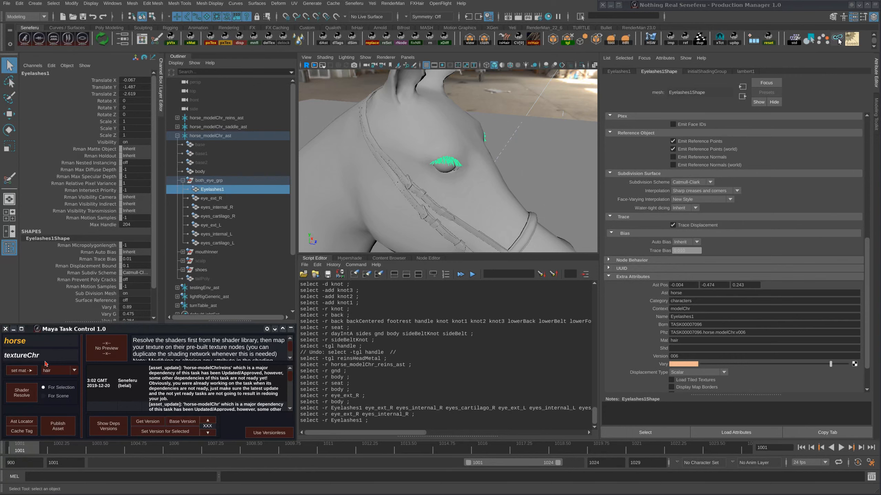
Set the material of the eye_ext_R and eye_ext_L meshes to cornea.
left_click(216, 199)
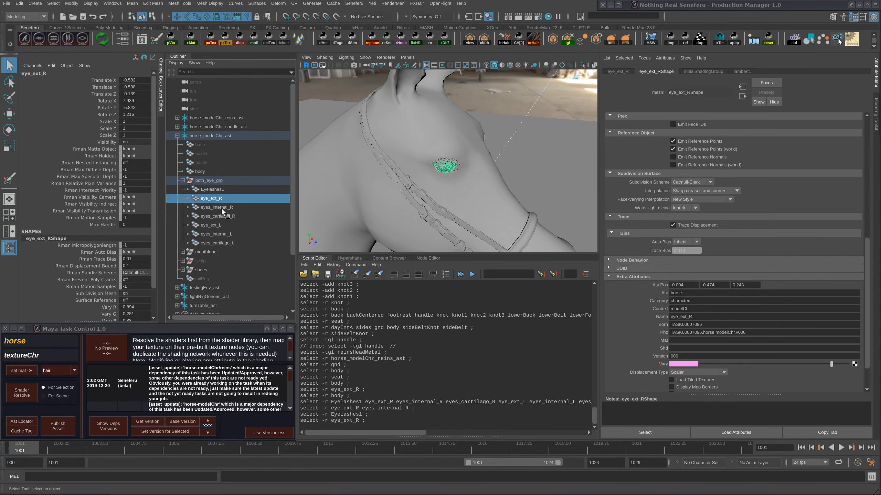
left_click(223, 225, "ctrl")
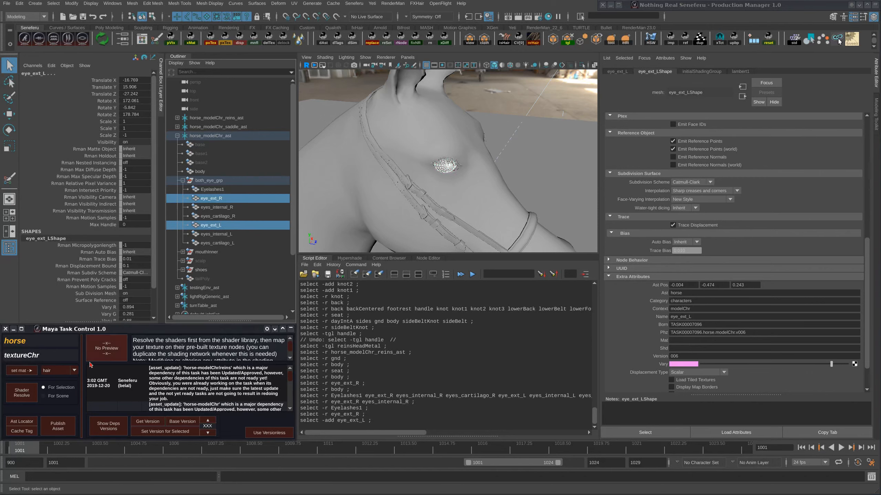
left_click(61, 371)
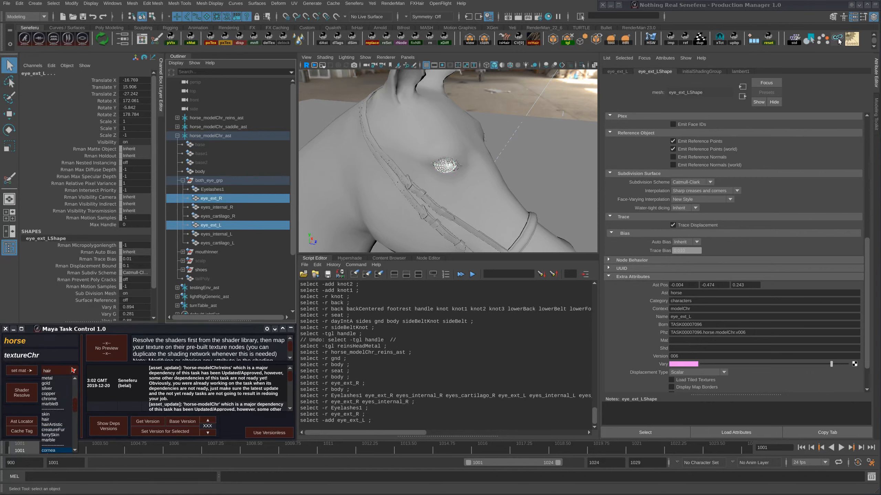
key("Return")
left_click(21, 370)
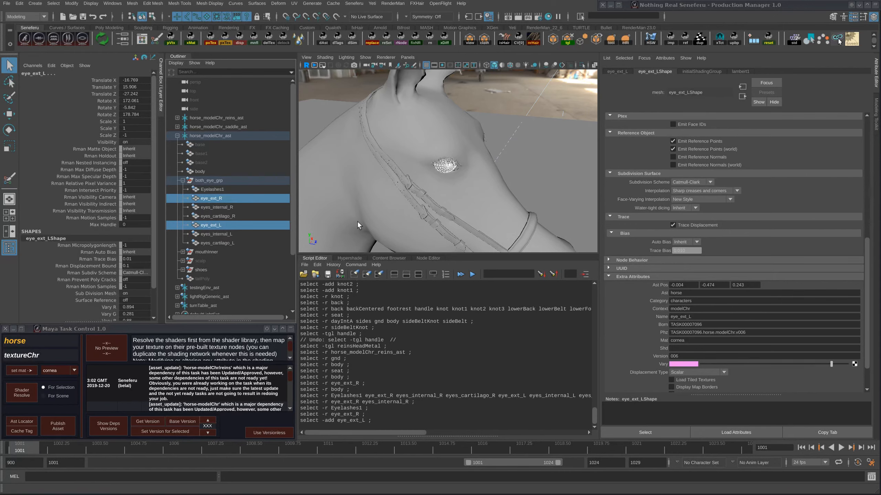
Examine the outer eye mesh up close and review its subdivision and extra attributes.
left_click_drag(421, 180, 456, 172, "alt")
right_click_drag(444, 173, 457, 171, "alt")
middle_click_drag(457, 171, 471, 159, "alt")
right_click_drag(472, 158, 459, 176, "alt")
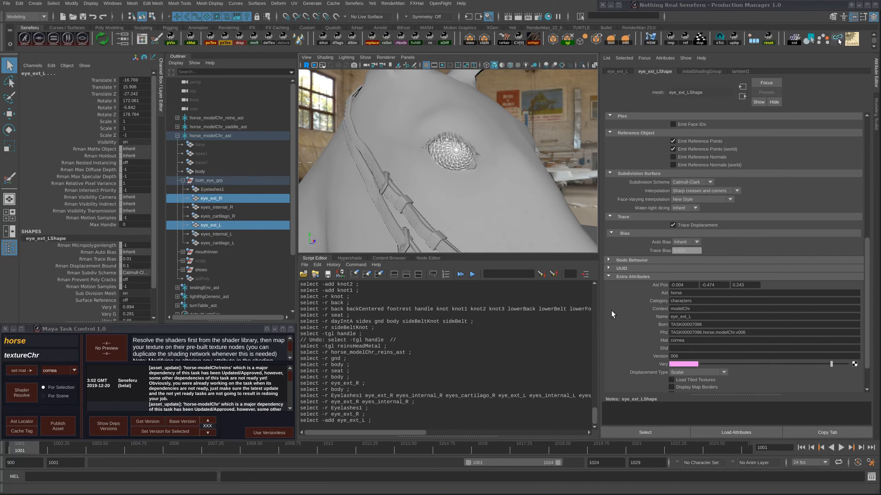
scroll(865, 278, "up", 5)
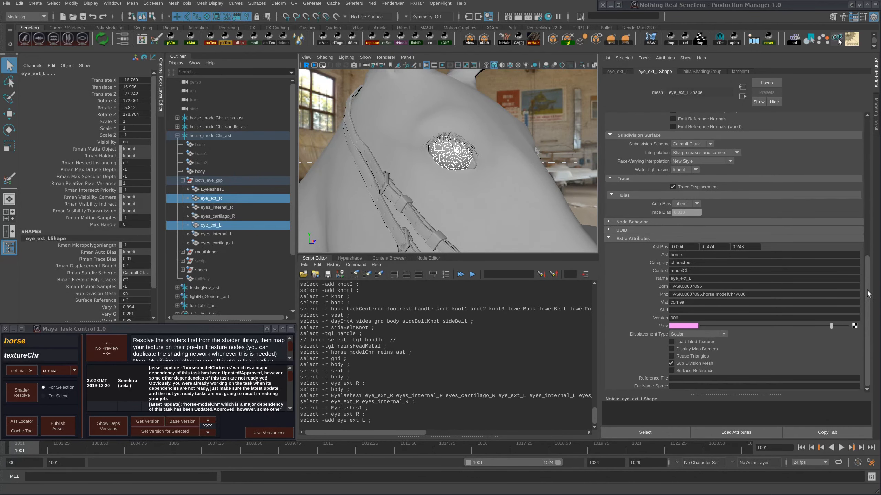
scroll(867, 310, "down", 6)
left_click_drag(293, 252, 285, 213)
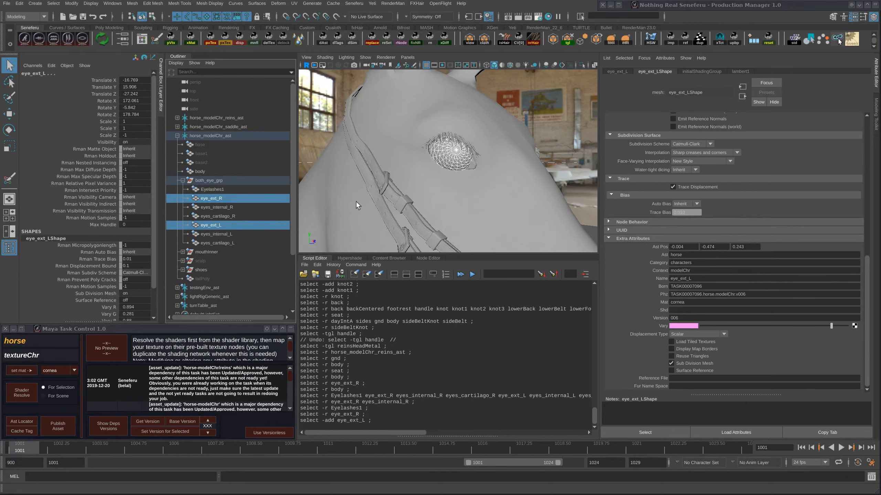
Set the RenderMan integrator to PxrUnified and enable Manifold Walk in the render settings.
left_click(48, 95)
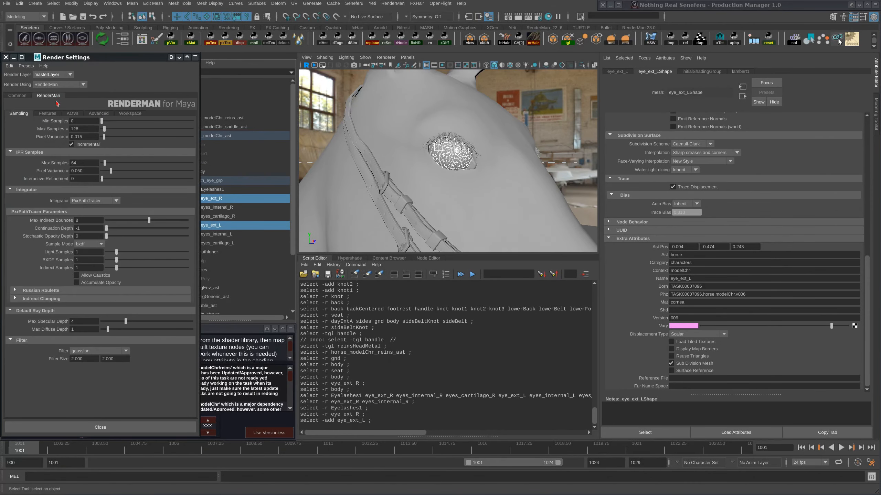
left_click(94, 200)
left_click(91, 249)
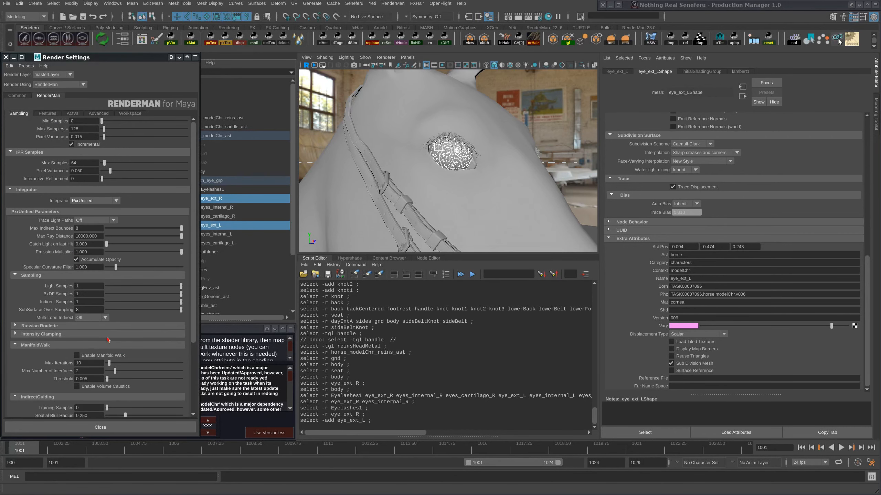
left_click(89, 356)
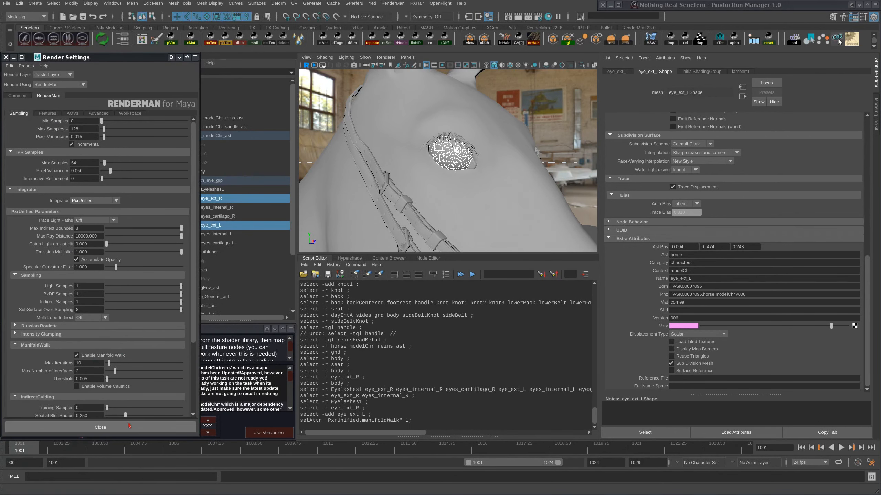
left_click(100, 427)
Check the attributes of the eyes_cartilago_L and eyes_internal_L meshes in the horse's eye group.
scroll(289, 242, "down", 3)
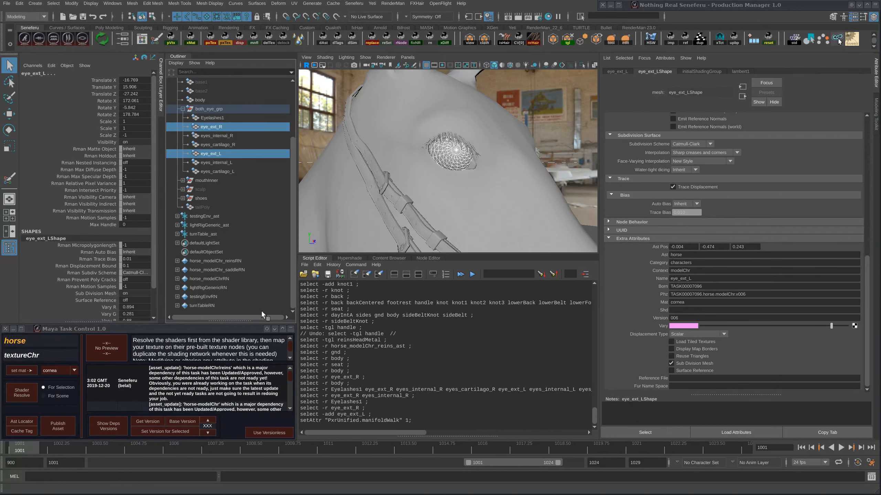
left_click(228, 169)
left_click(227, 164)
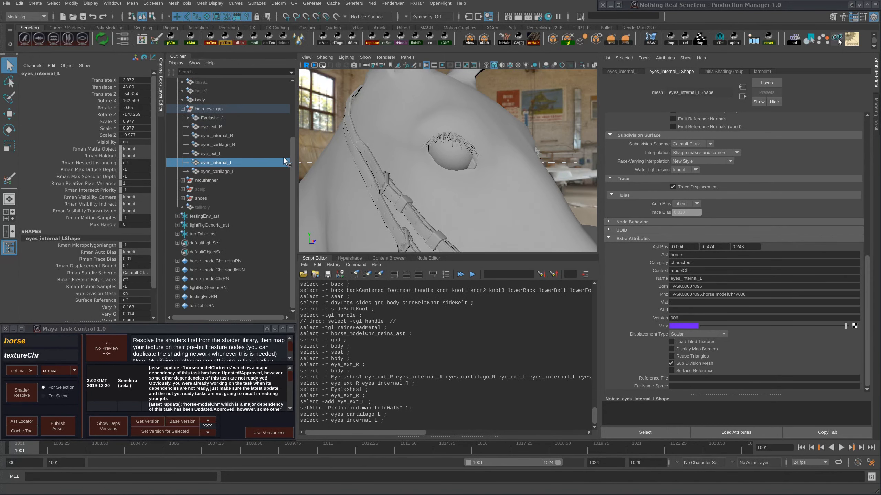
left_click_drag(292, 141, 288, 117)
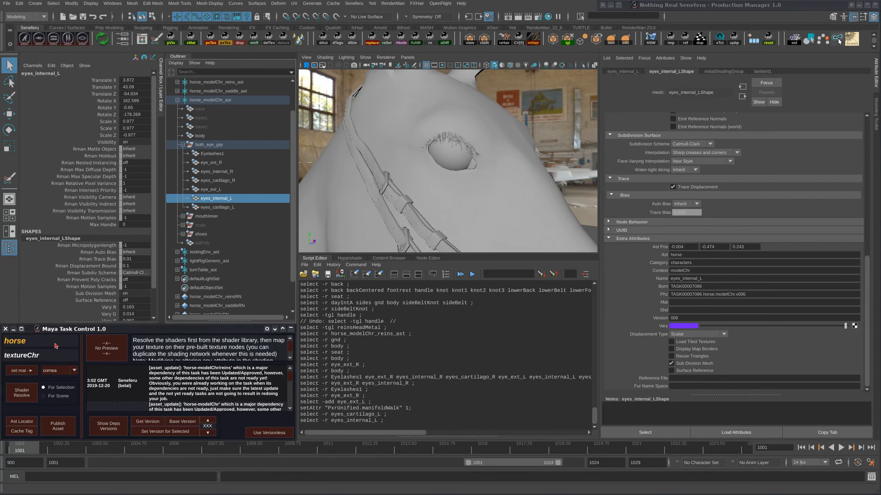
Look through the library materials available for assignment to the eyes_internal_L mesh.
left_click(64, 371)
left_click(64, 372)
left_click(69, 372)
left_click(71, 373)
left_click(73, 372)
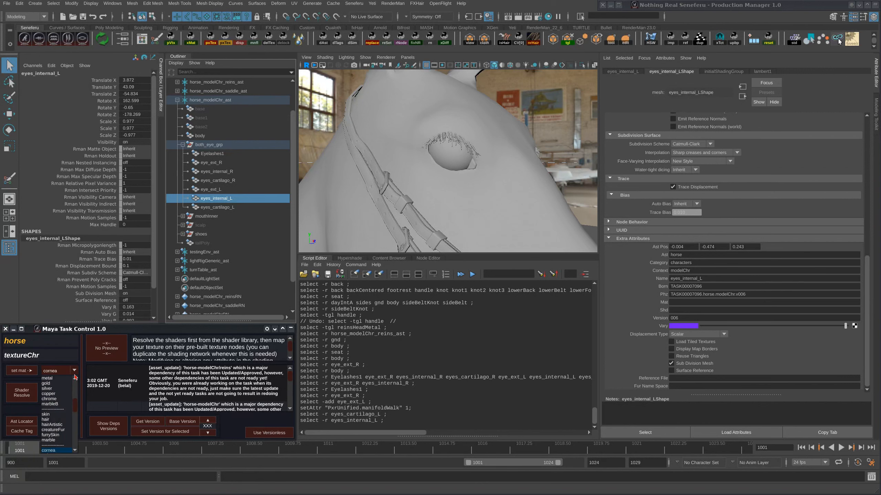
left_click(77, 371)
left_click(78, 373)
left_click(75, 371)
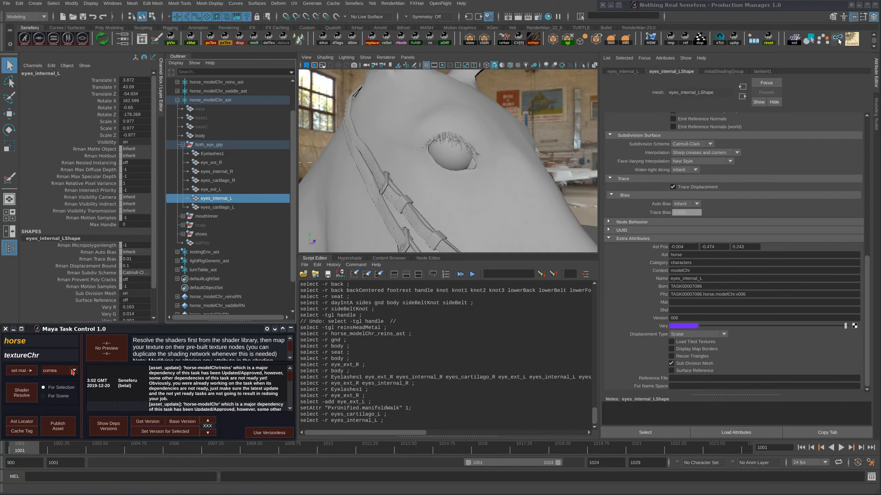
left_click(74, 370)
left_click_drag(77, 409, 64, 390)
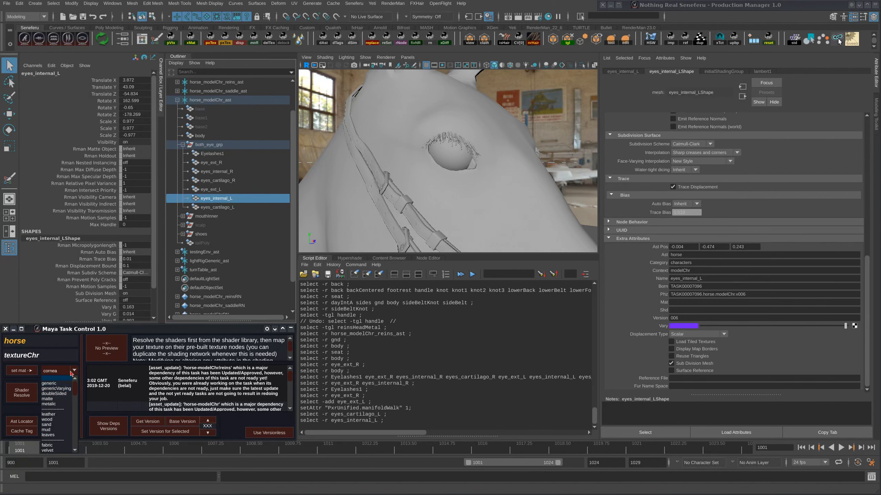
left_click(71, 373)
Select the horse's body mesh and review its material, displacement and notes attributes.
right_click_drag(487, 169, 411, 175, "alt")
left_click_drag(411, 175, 361, 182, "alt")
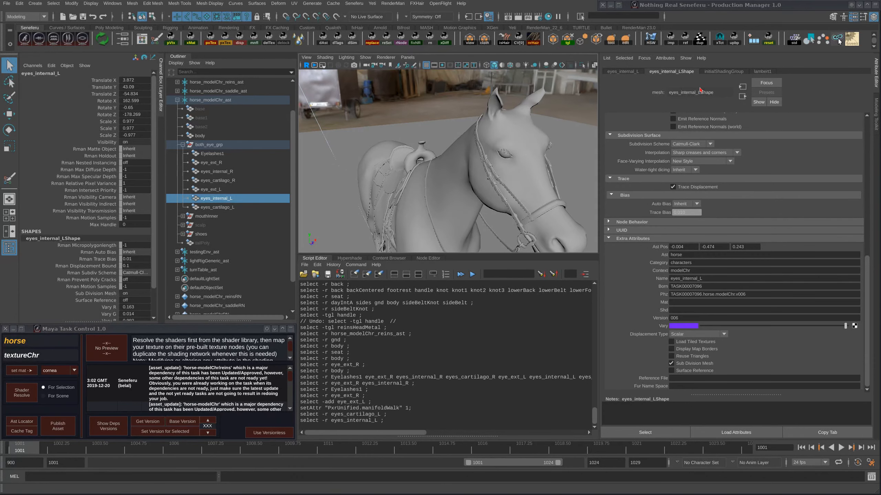
left_click(508, 170)
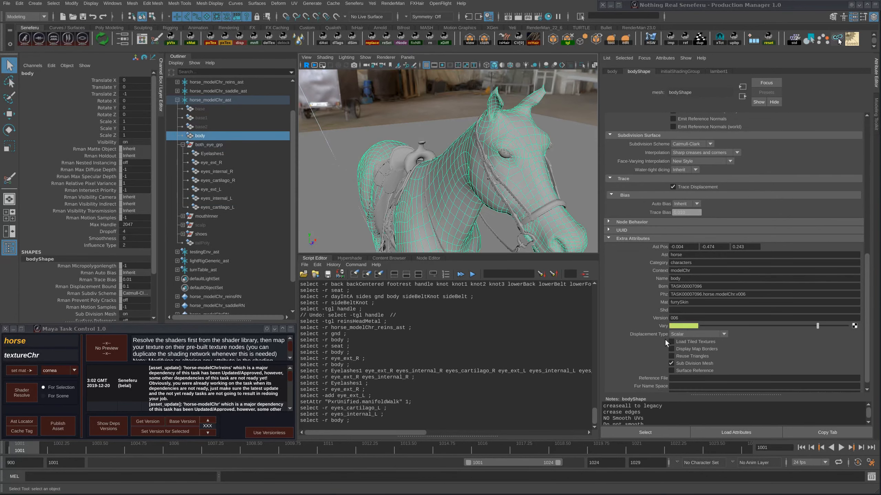
scroll(868, 329, "down", 1)
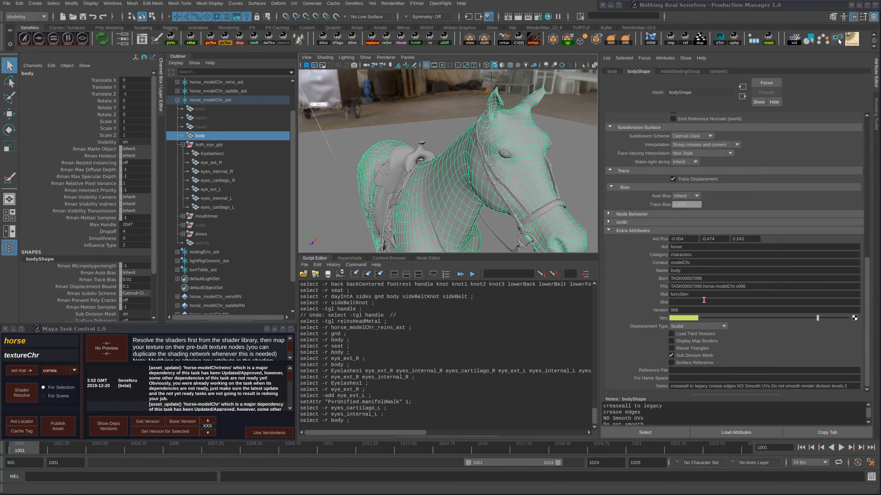
left_click(369, 149)
right_click_drag(387, 168, 419, 134, "alt")
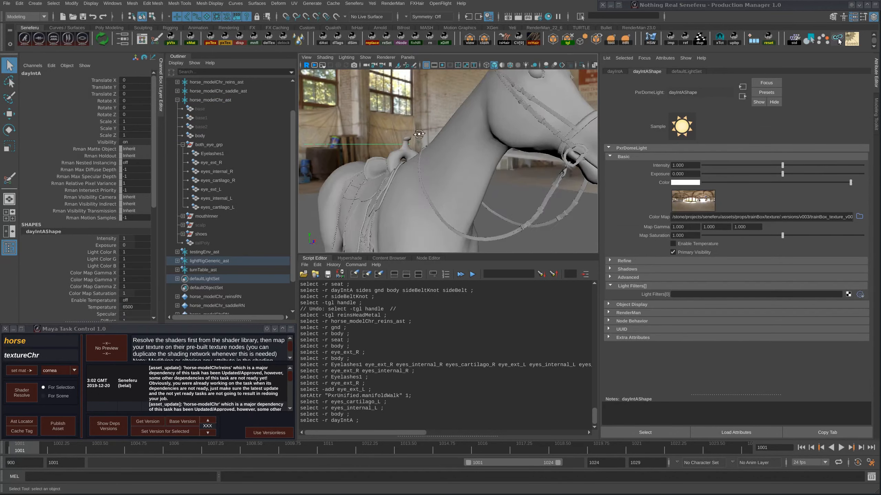
left_click_drag(419, 134, 399, 156, "alt")
right_click_drag(399, 156, 376, 170, "alt")
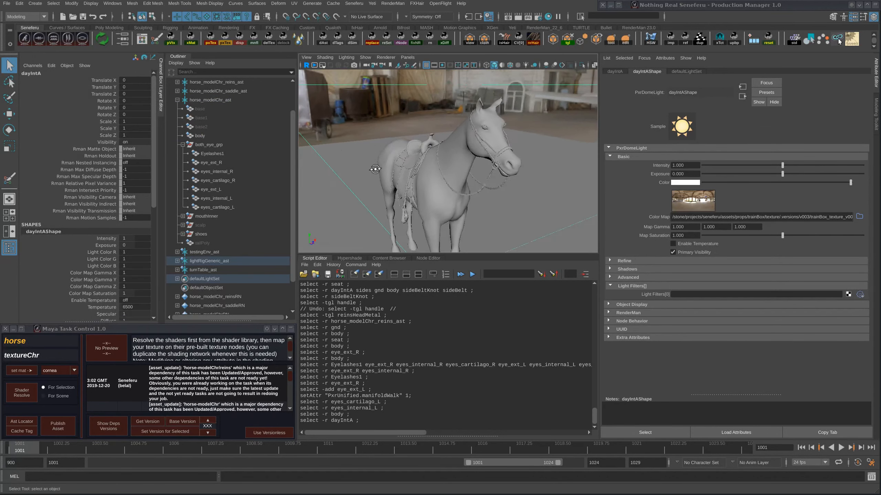
left_click_drag(376, 169, 388, 146, "alt")
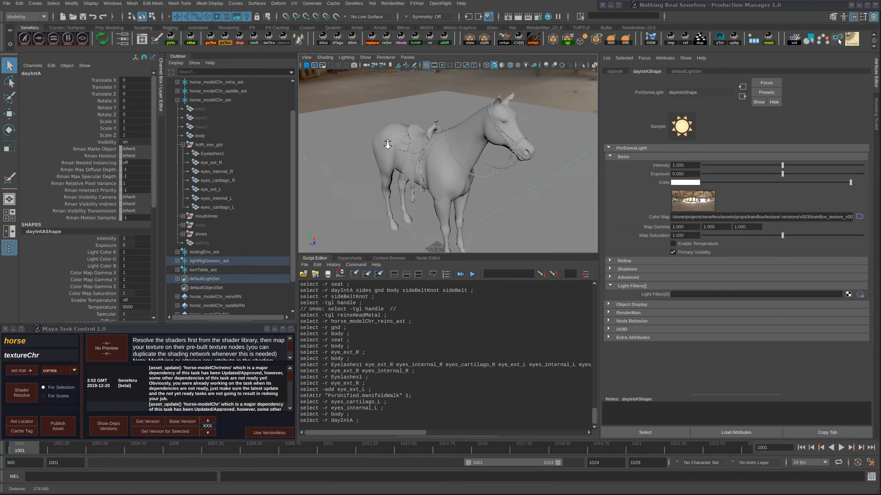
right_click_drag(388, 146, 329, 168, "alt")
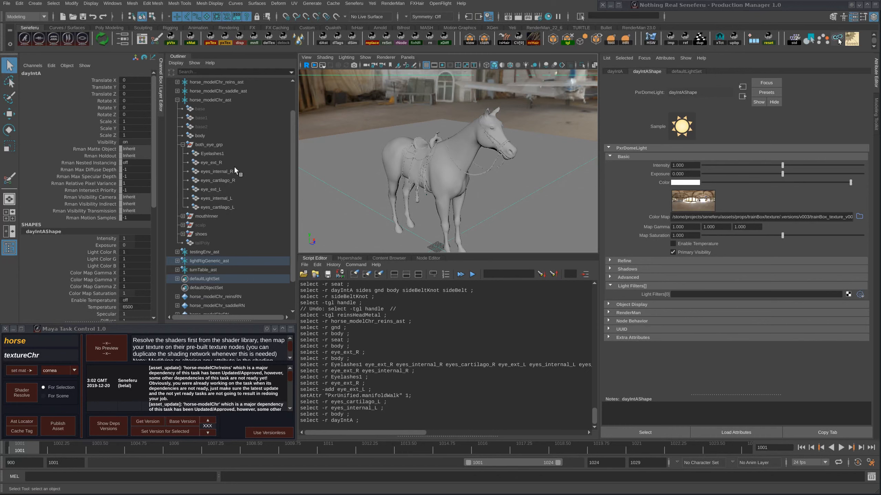
Assign the iris library material to the eyes_internal_R and eyes_internal_L meshes.
left_click(225, 171)
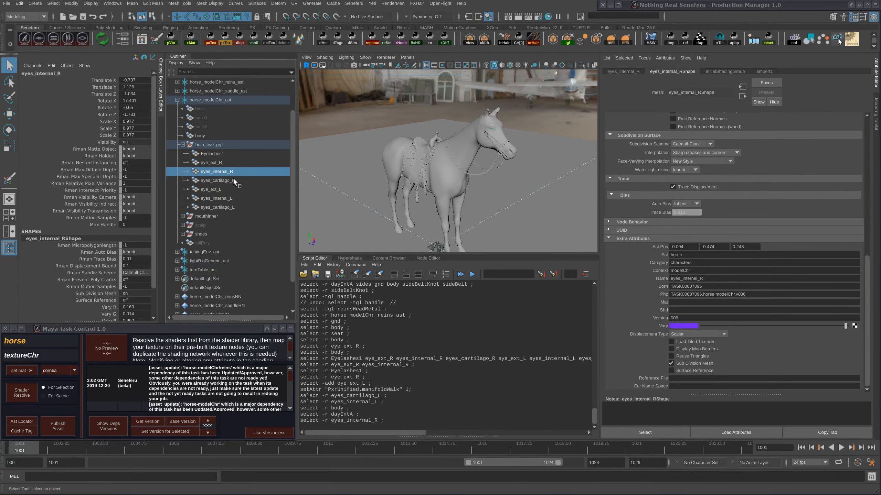
left_click(226, 199, "ctrl")
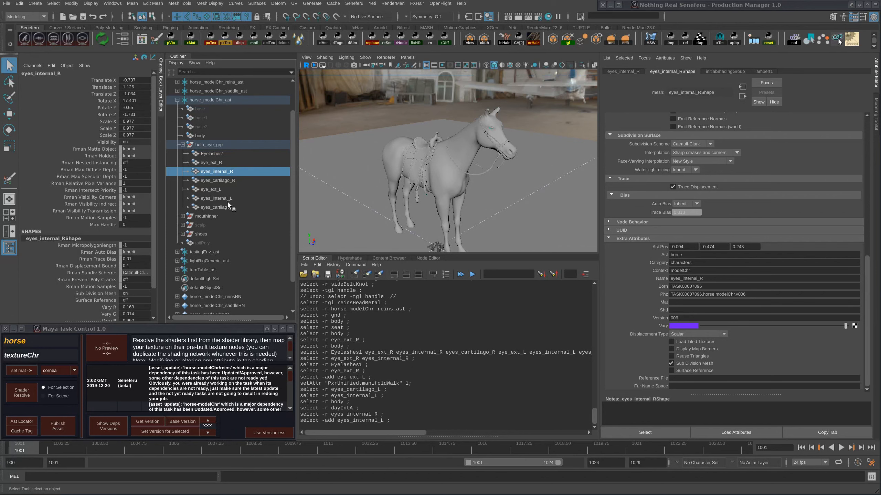
left_click(62, 371)
key("Down")
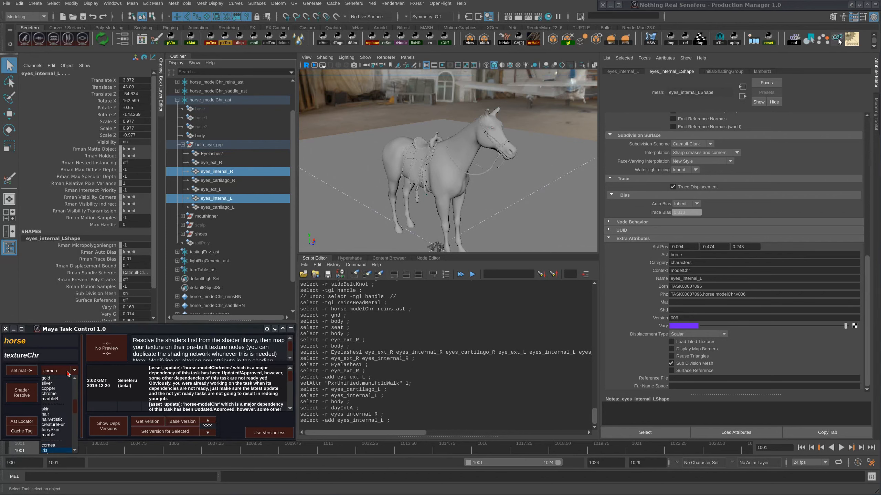
key("Return")
left_click(34, 371)
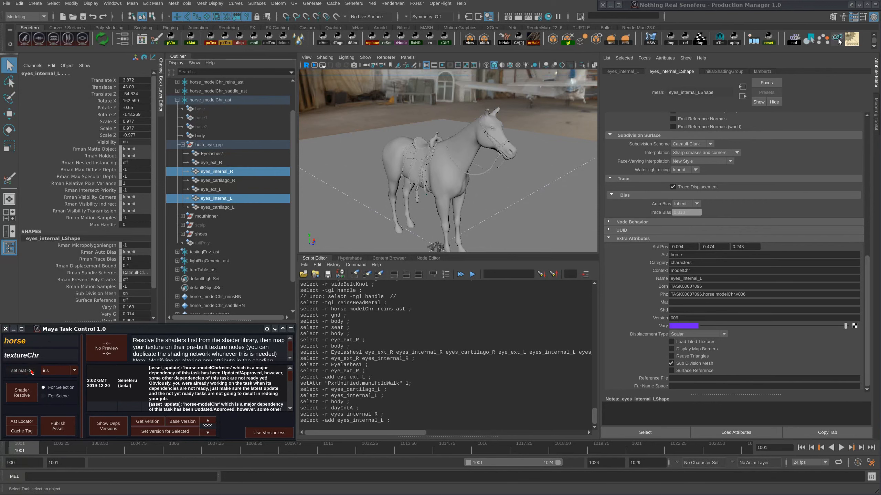
Assign the skin library material to the eyes_cartilago_R and eyes_cartilago_L meshes.
left_click(222, 189)
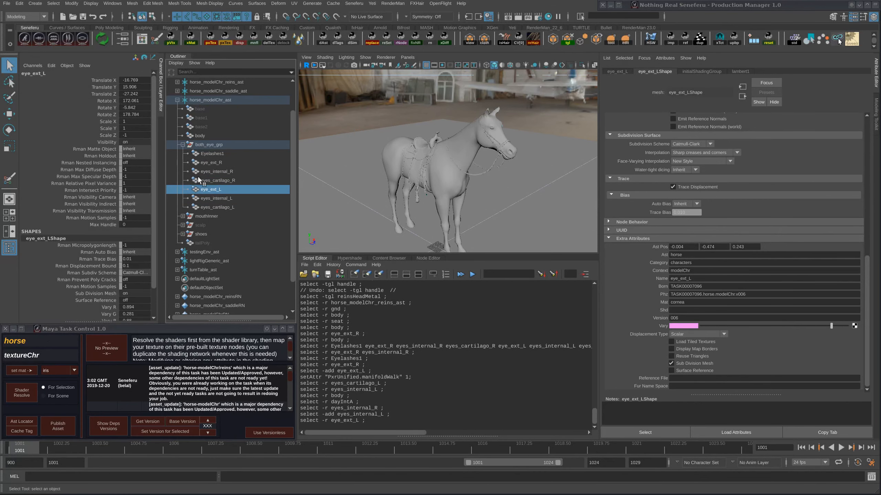
left_click(227, 181)
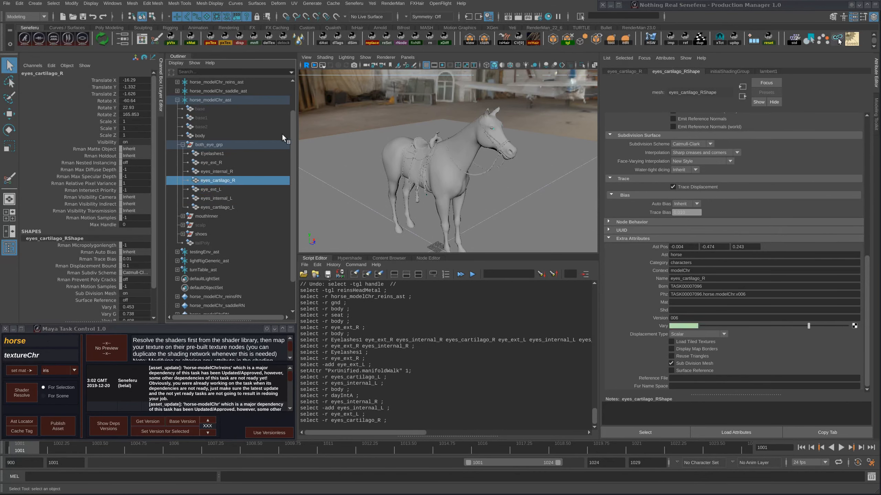
scroll(398, 161, "up", 3)
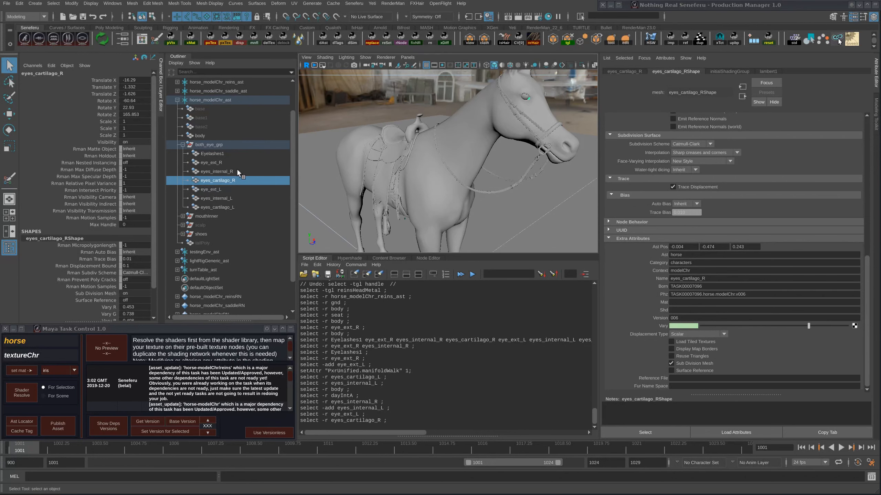
left_click(228, 208, "ctrl")
left_click(61, 370)
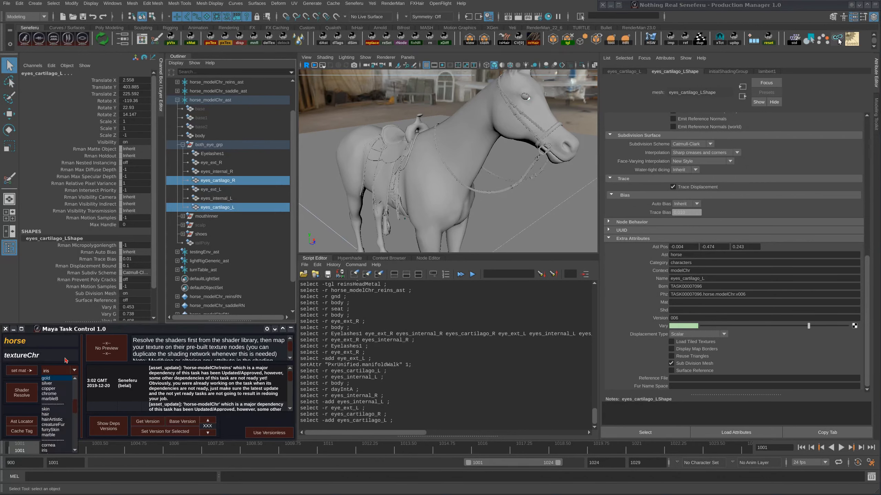
left_click(45, 409)
left_click(22, 370)
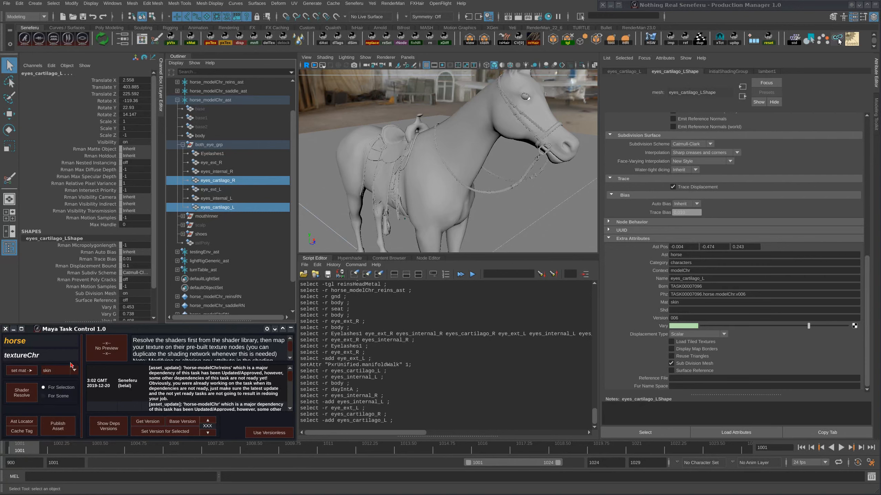
Check the materials set on the left eye meshes and Eyelashes1, and collapse the horse's eye group.
left_click_drag(221, 191, 222, 198)
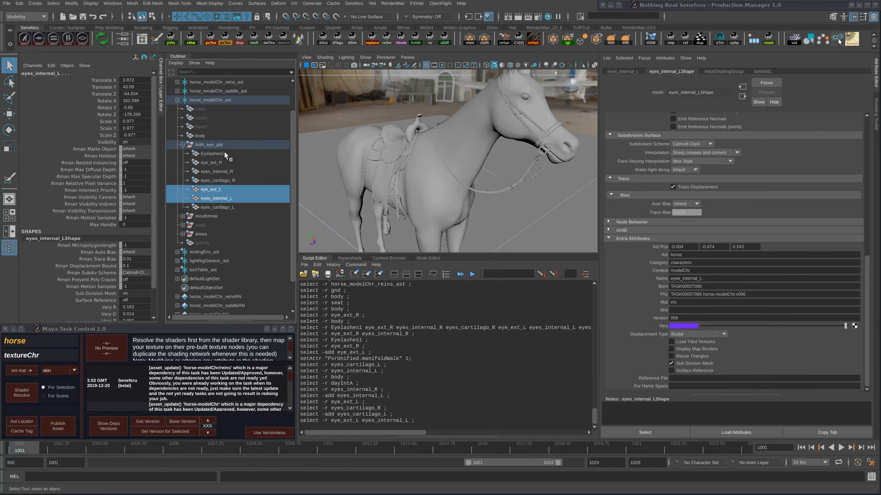
left_click(224, 154)
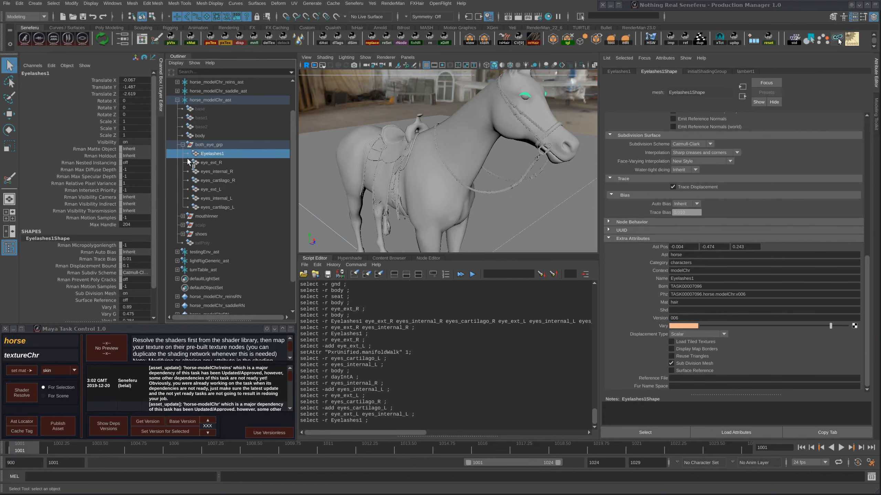
left_click(182, 146)
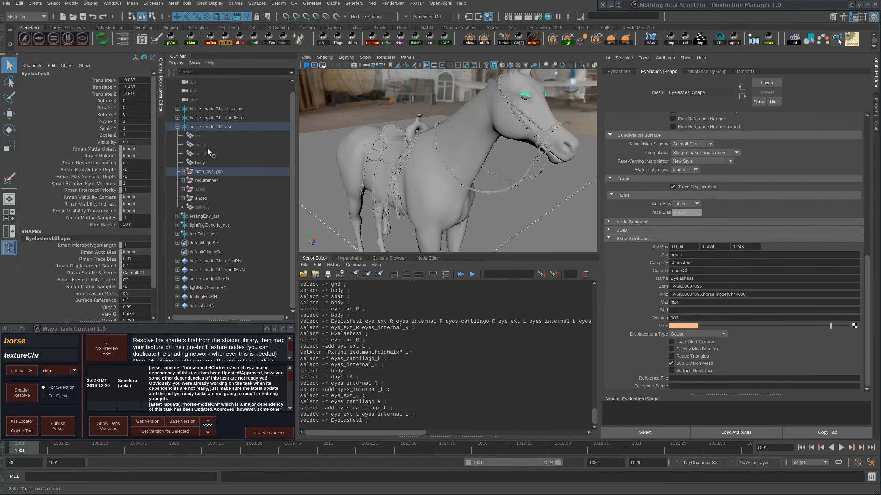
Assign the metal library material to all four horseshoe meshes in the shoes group.
left_click(204, 198)
left_click(183, 199)
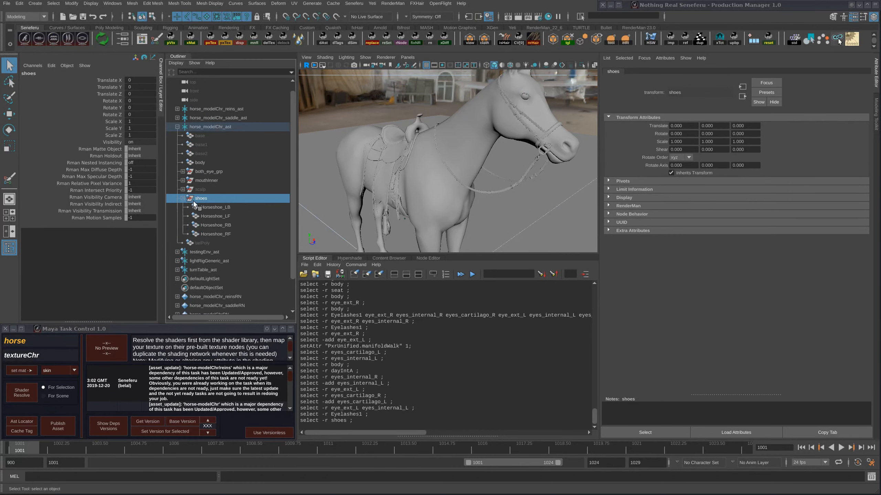
left_click_drag(224, 208, 230, 234)
left_click(66, 372)
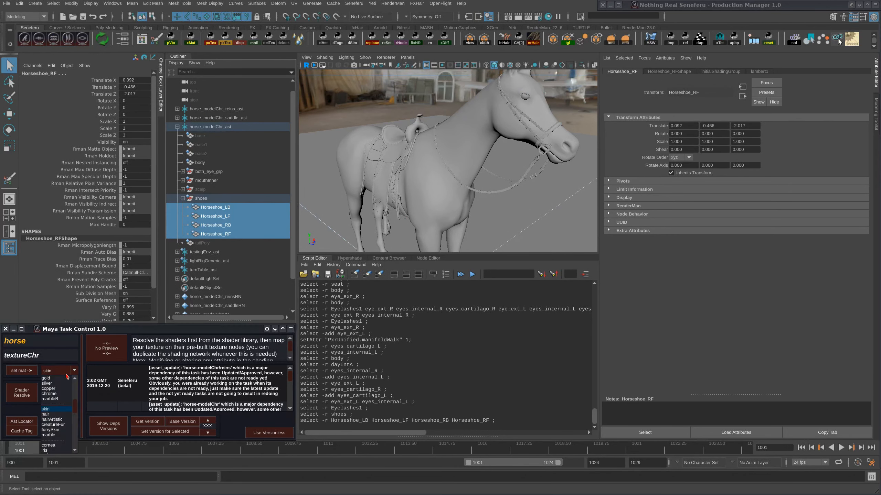
key("Down")
key("Down")
key("Down")
key("Down")
key("Down")
key("Down")
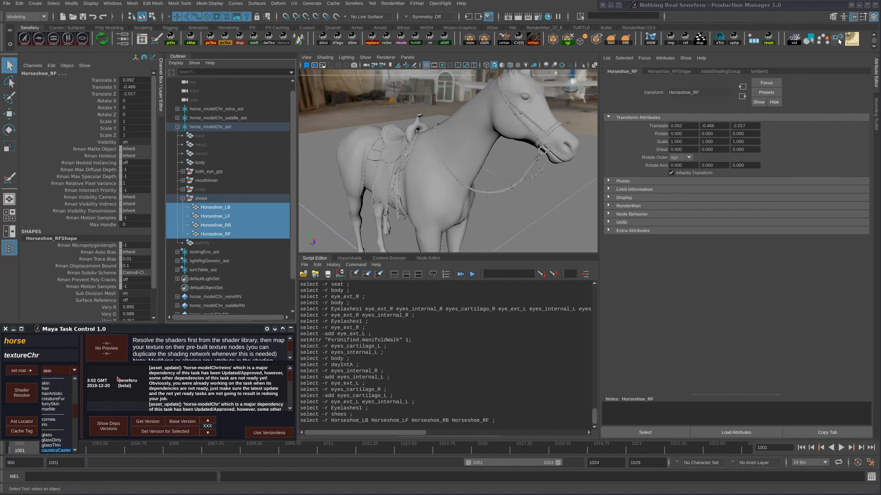
mouse_move(78, 408)
left_mouse_down()
mouse_move(75, 418)
mouse_move(75, 402)
left_mouse_up()
left_click(64, 395)
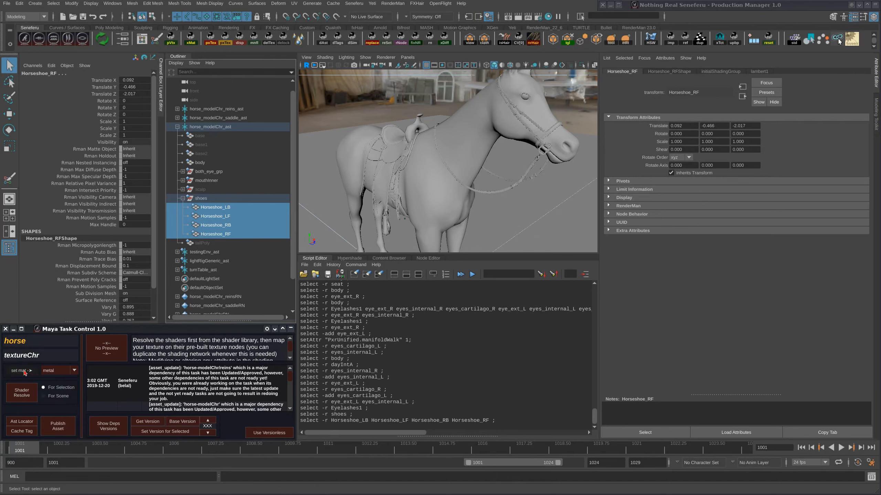
right_click_drag(458, 192, 345, 167, "alt")
left_click_drag(345, 167, 425, 195, "alt")
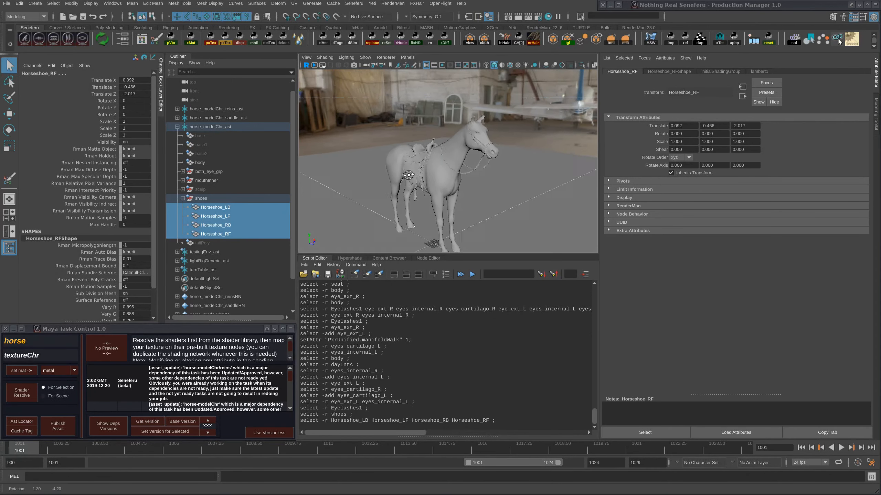
middle_click_drag(425, 194, 435, 174, "alt")
mouse_move(436, 178)
left_mouse_down("alt")
mouse_move(478, 199)
mouse_move(400, 193)
mouse_move(430, 189)
left_mouse_up("alt")
Expand the reins asset's groups and assign the metal library material to reinsMetal and reinsHeadMetal.
left_click(178, 127)
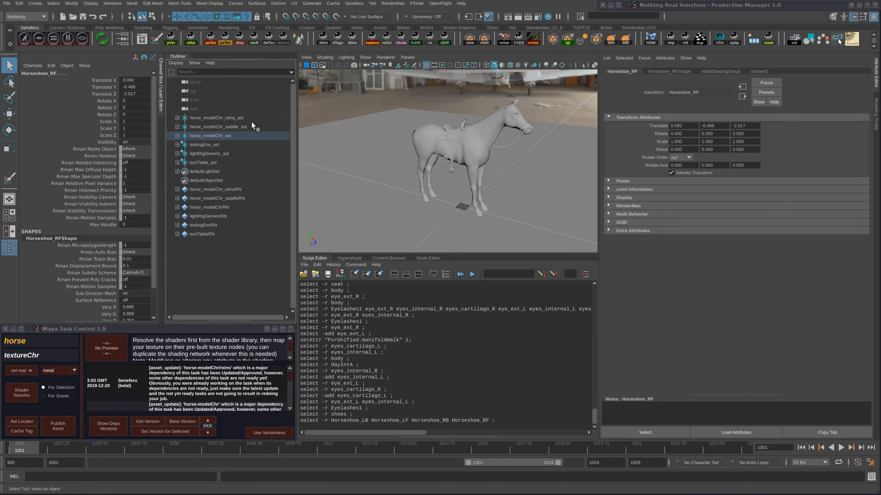
left_click(218, 119)
left_click(177, 118)
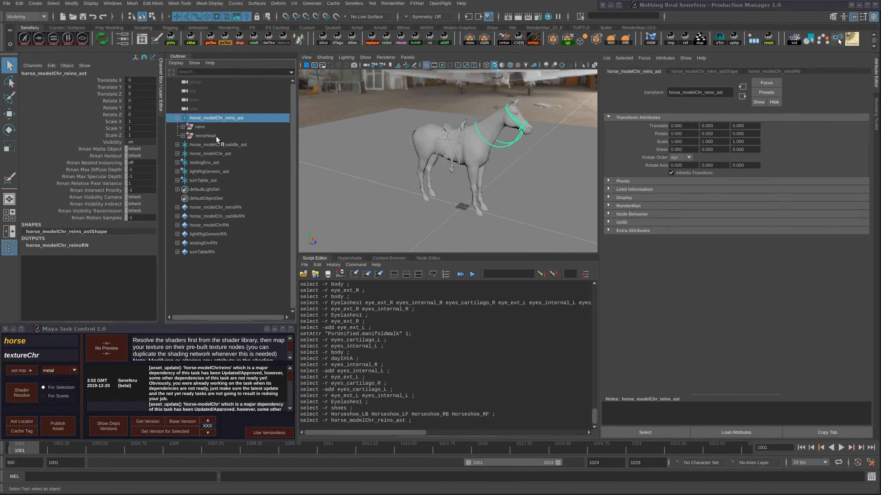
left_click(183, 136)
left_click(208, 144)
left_click(212, 154, "shift")
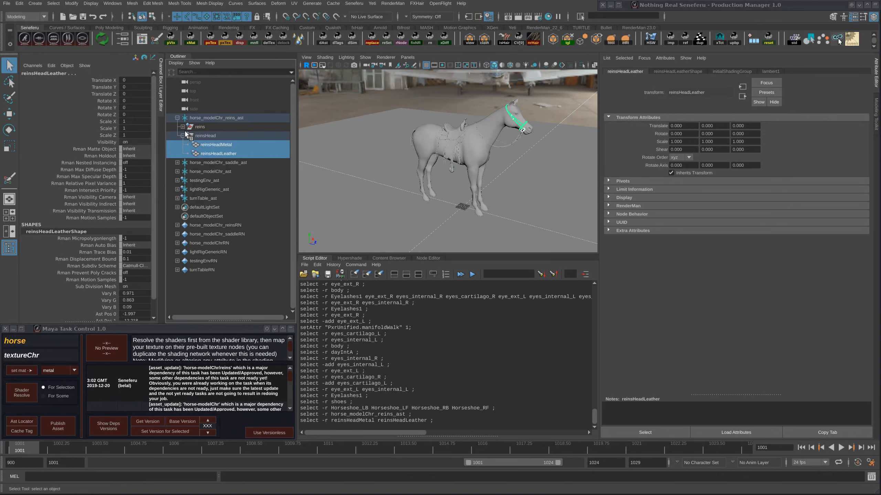
left_click(183, 126)
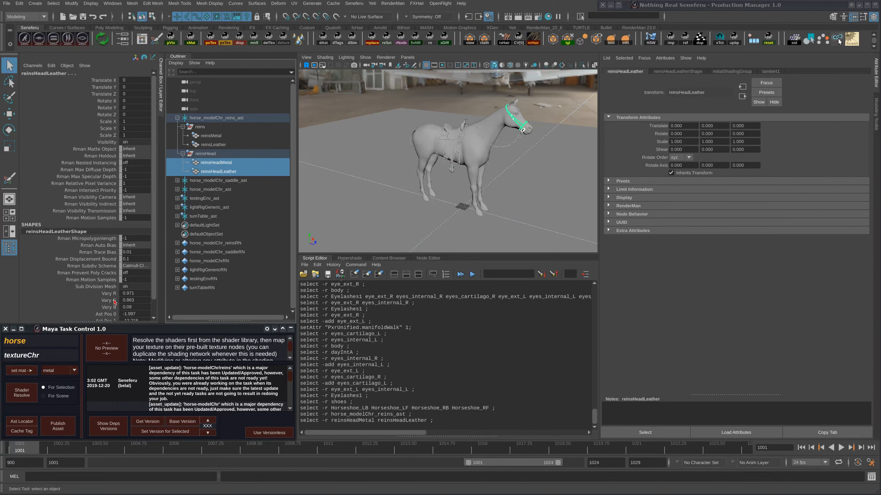
left_click(219, 137)
left_click(229, 163, "ctrl")
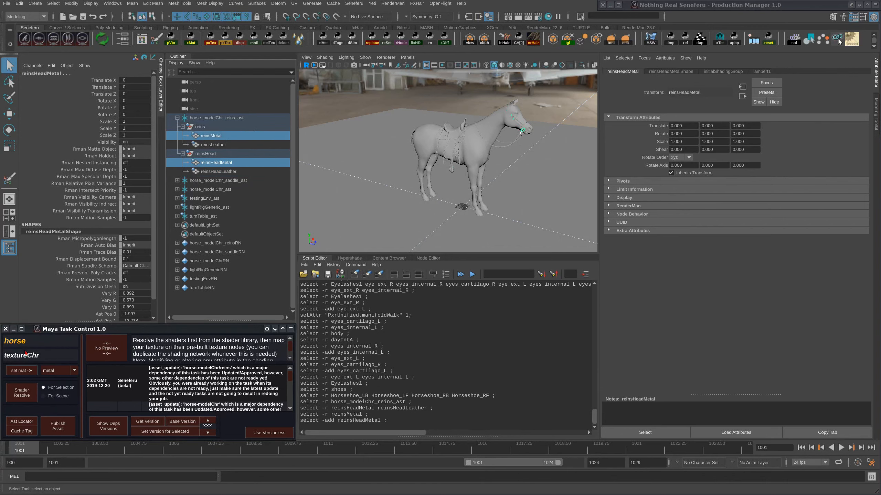
Assign the leather library material to reinsLeather and reinsHeadLeather, and collapse the reins asset.
left_click(212, 144)
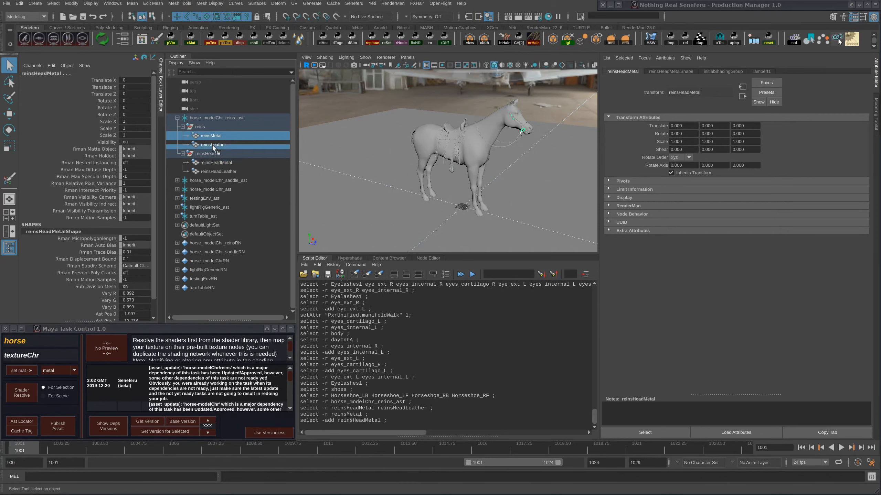
left_click(222, 171, "ctrl")
left_click(56, 370)
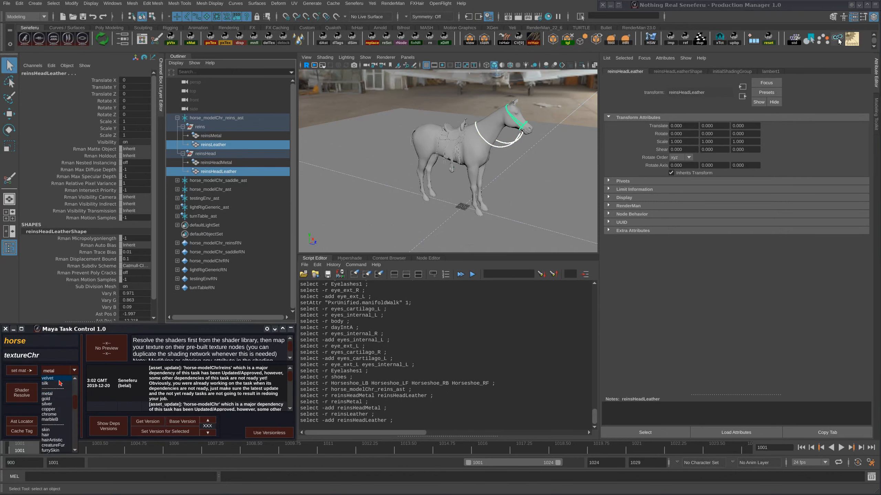
mouse_move(77, 397)
left_mouse_down()
mouse_move(77, 382)
mouse_move(76, 393)
left_mouse_up()
left_click(48, 410)
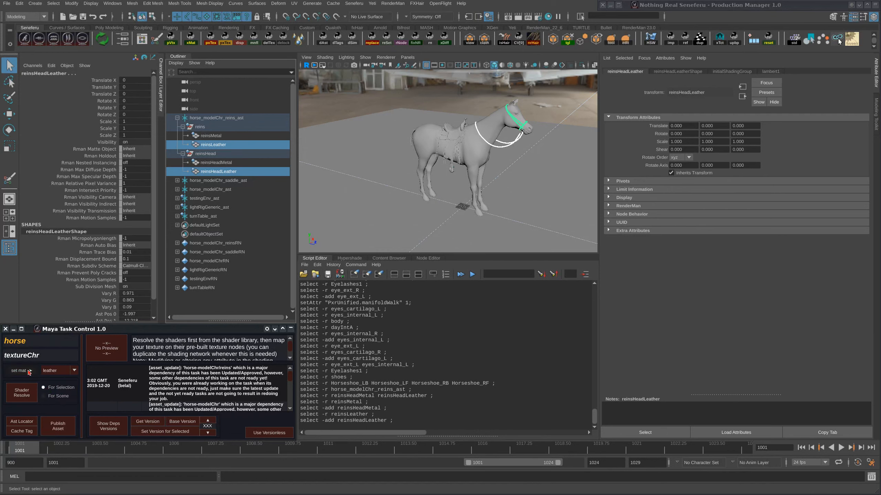
left_click(176, 119)
Resolve the shaders from the library for the whole scene and close the shader resolver.
left_click(317, 123)
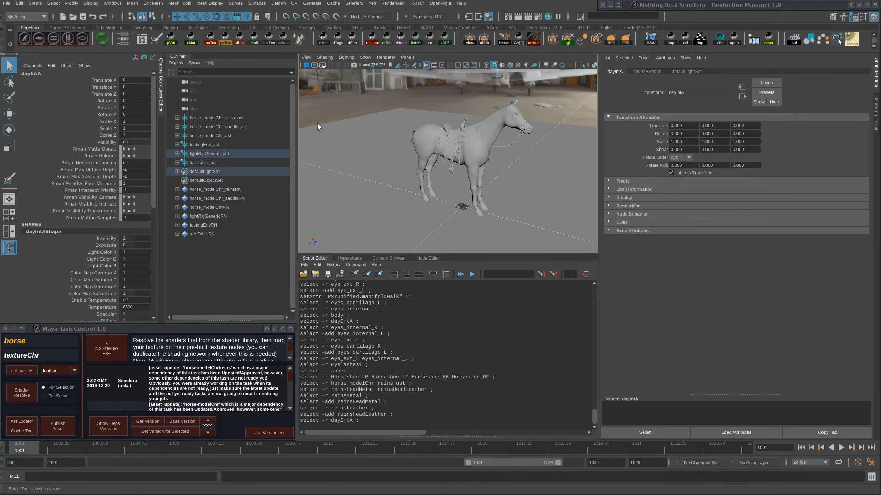
left_click_drag(464, 175, 447, 190, "alt")
scroll(446, 190, "up", 3)
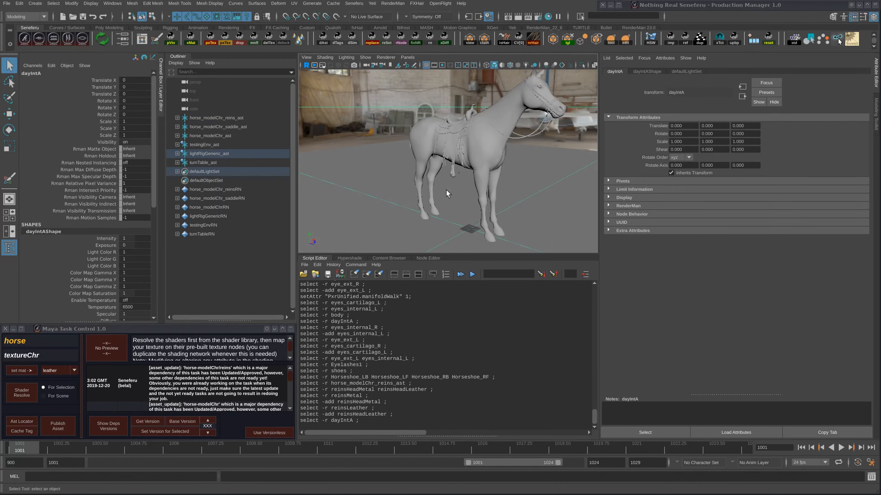
left_click(22, 393)
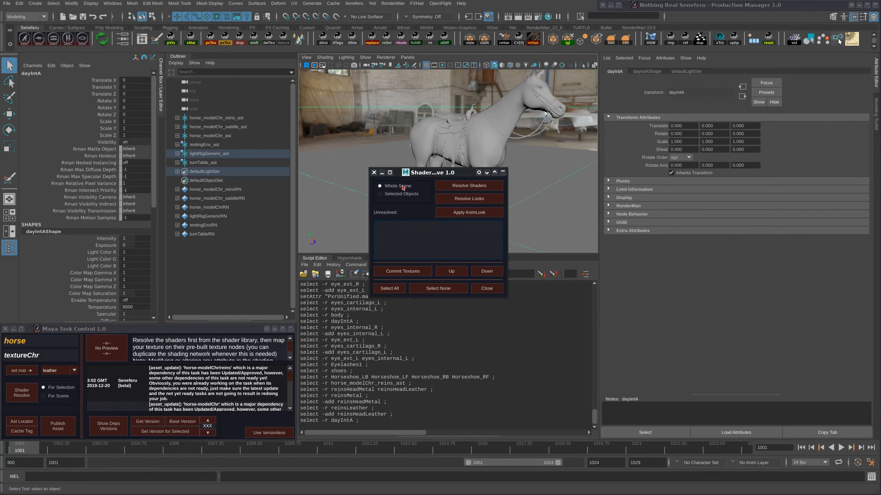
left_click(489, 187)
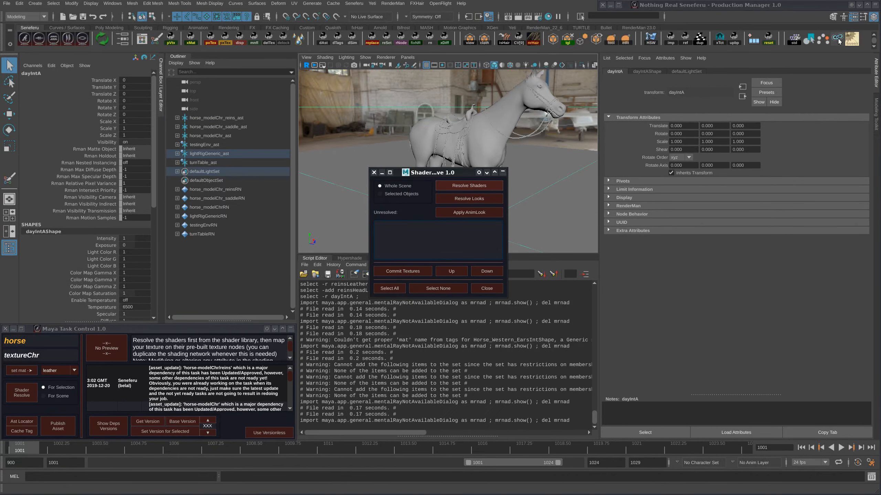
left_click(487, 289)
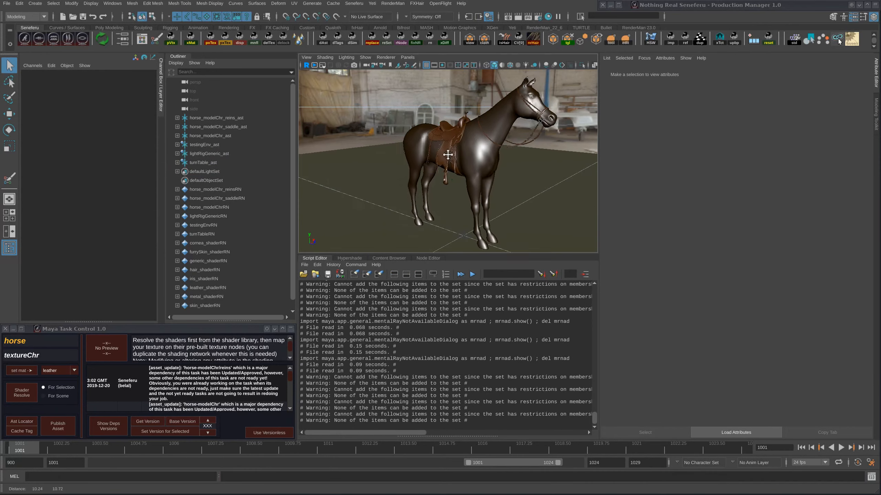
Inspect the resolved shaders on the horse, saddle and reins in the viewport.
middle_click_drag(456, 160, 454, 164, "alt")
left_click(448, 222)
left_click_drag(447, 222, 435, 192, "alt")
mouse_move(434, 190)
right_mouse_down("alt")
mouse_move(448, 204)
mouse_move(437, 189)
right_mouse_up("alt")
mouse_move(468, 170)
left_mouse_down("alt")
mouse_move(448, 183)
mouse_move(463, 157)
left_mouse_up("alt")
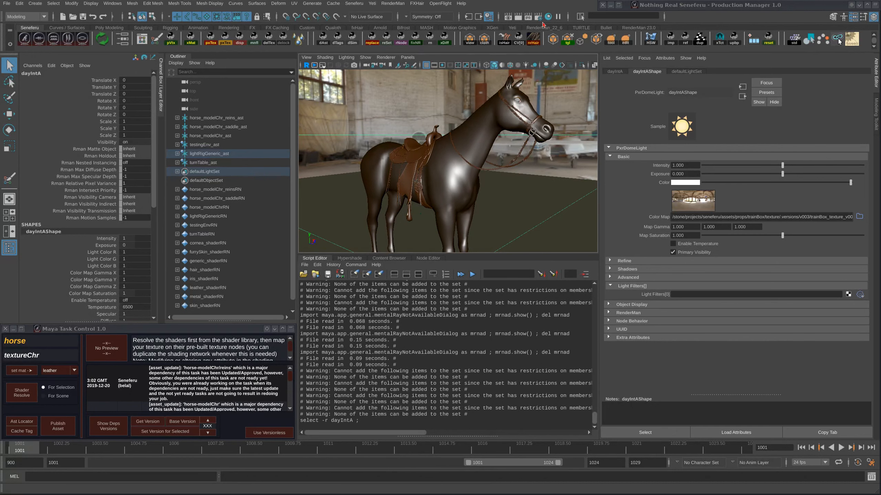
Set the render image size preset to 2K DCP in the render settings and close them.
left_click(528, 16)
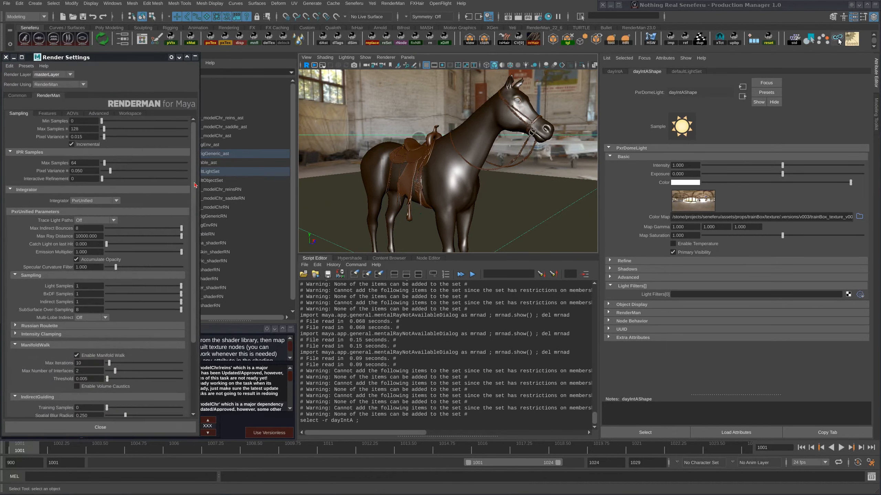
left_click(17, 95)
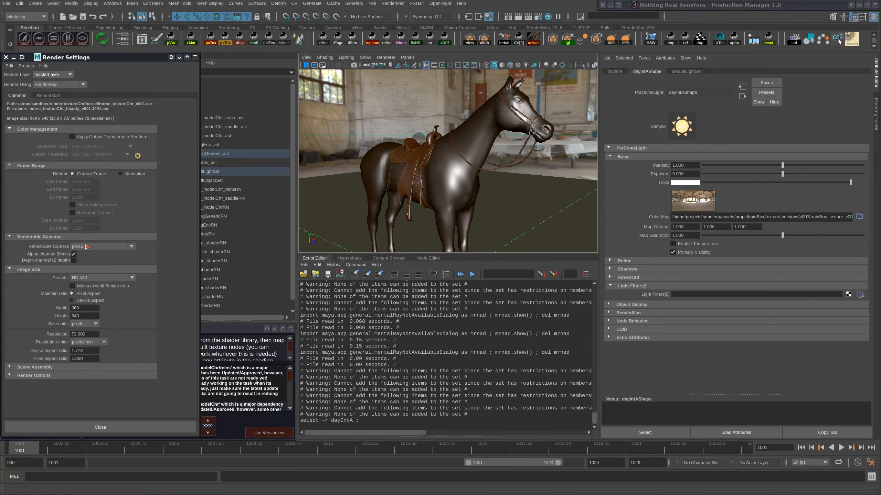
left_click(113, 278)
scroll(99, 347, "down", 5)
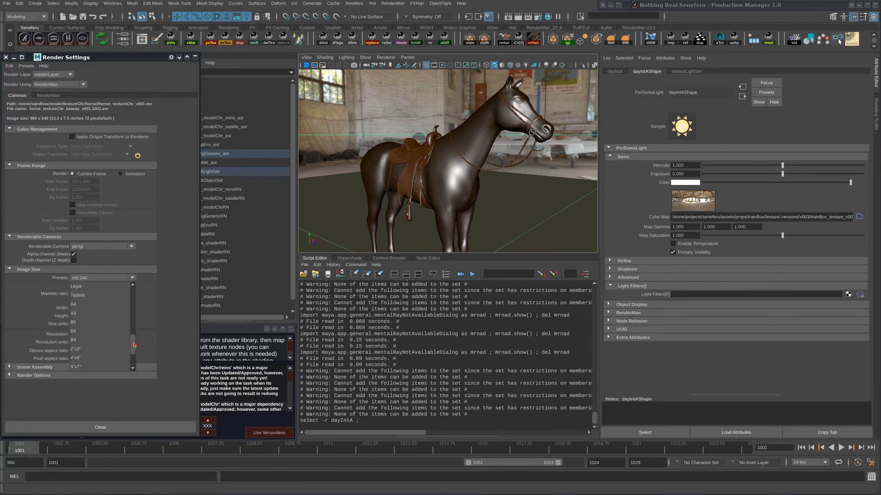
left_click(100, 349)
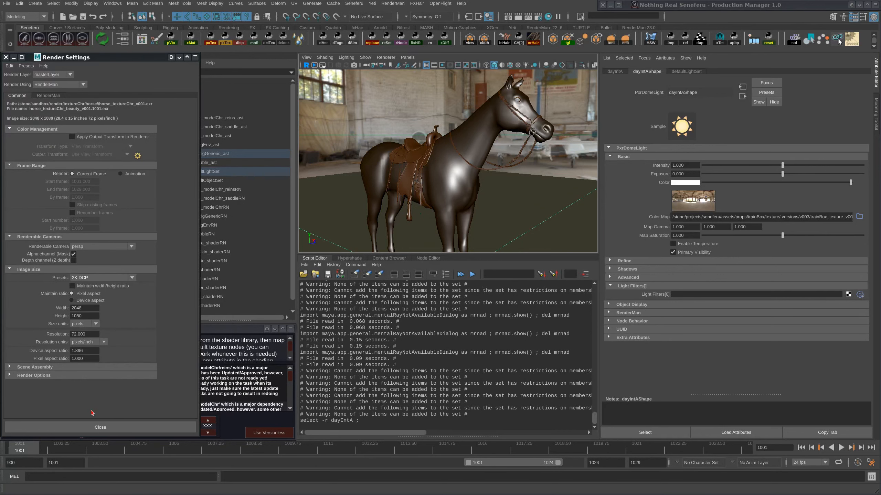
left_click(100, 426)
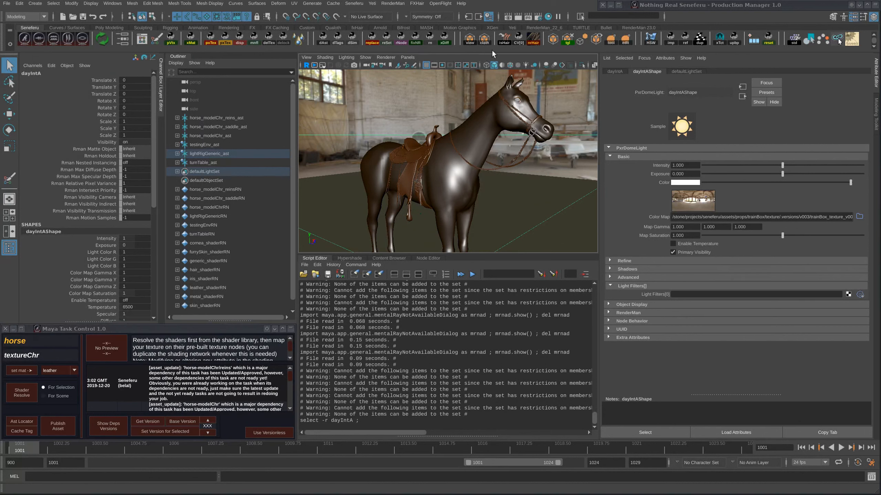
Render the current perspective view and move the render window down, clear of the viewport.
left_click(523, 43)
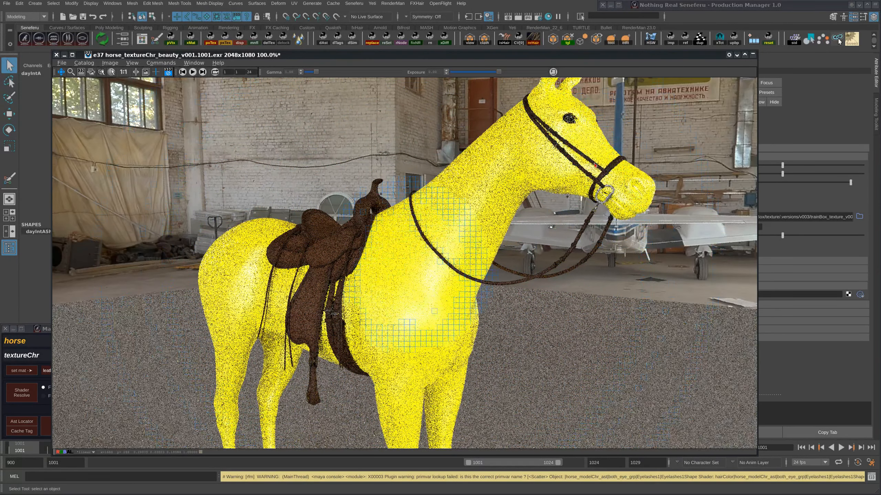
left_click_drag(485, 55, 574, 53)
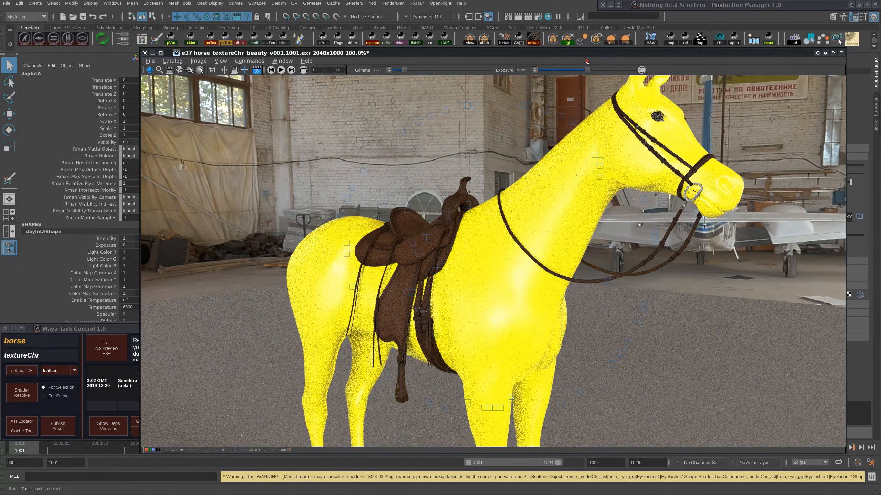
left_click_drag(605, 56, 459, 218)
Select the horse body and trace furrySkin_shd's diffuse color through its vary and seExpr nodes to the diff1_furrySkin_tex texture.
left_click(488, 127)
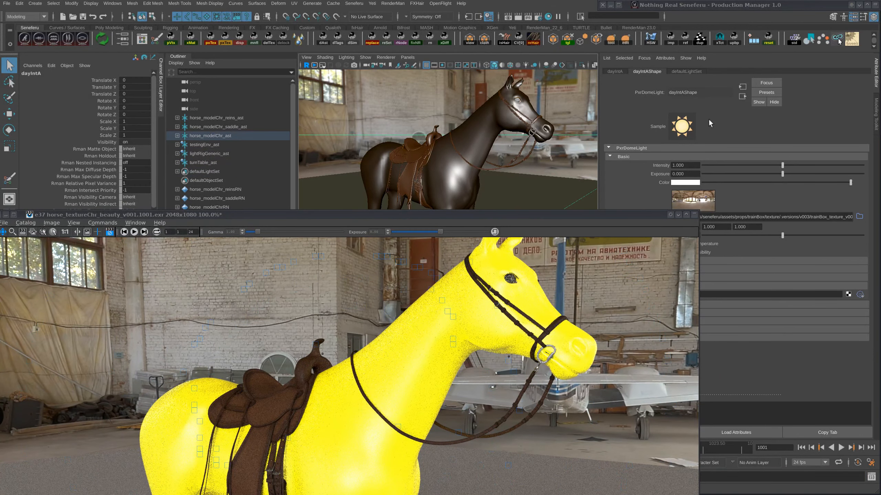
left_click(714, 71)
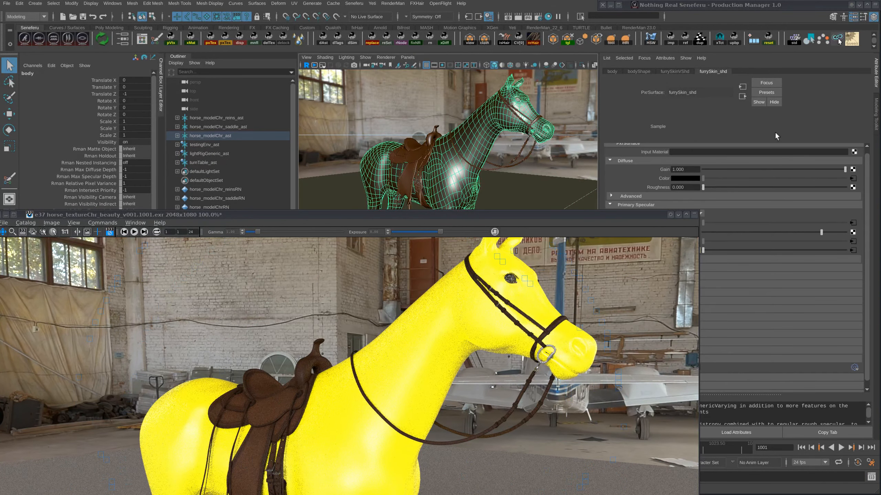
left_click_drag(644, 214, 477, 199)
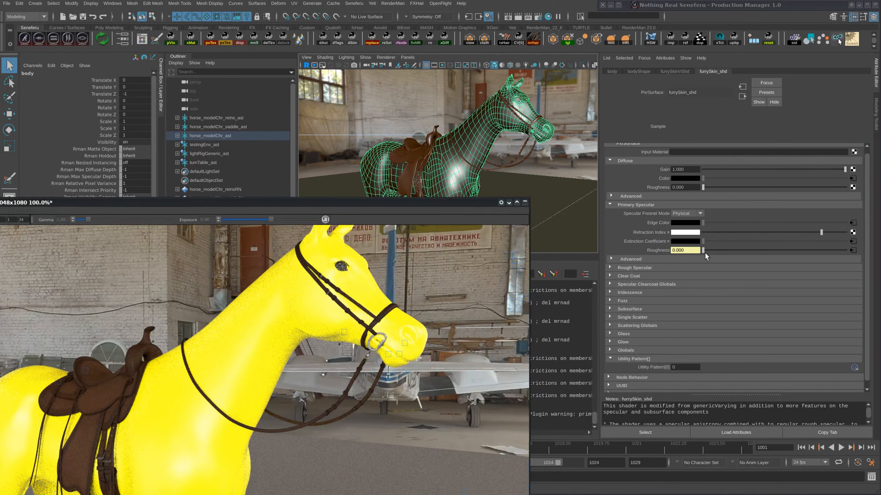
left_click_drag(865, 208, 865, 185)
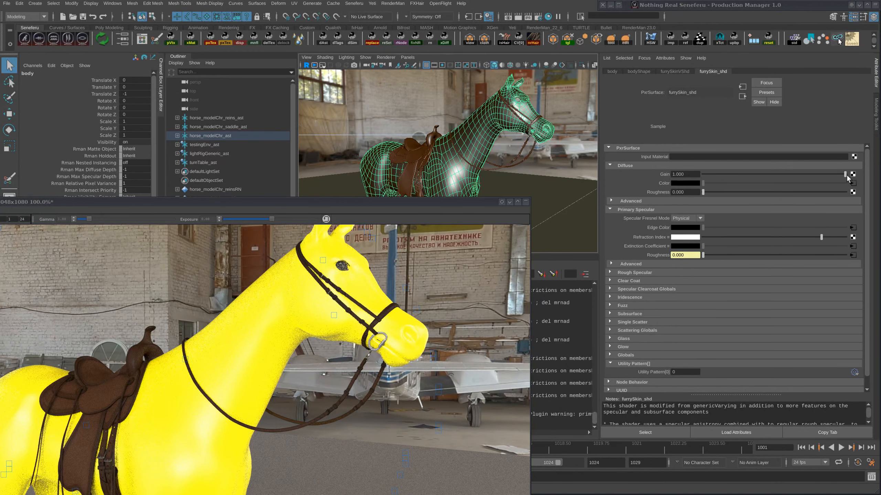
left_click(853, 183)
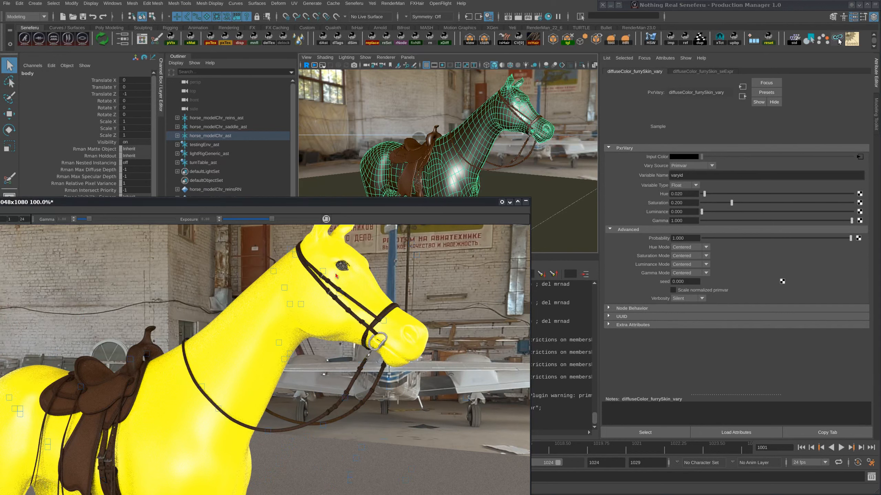
left_click(860, 157)
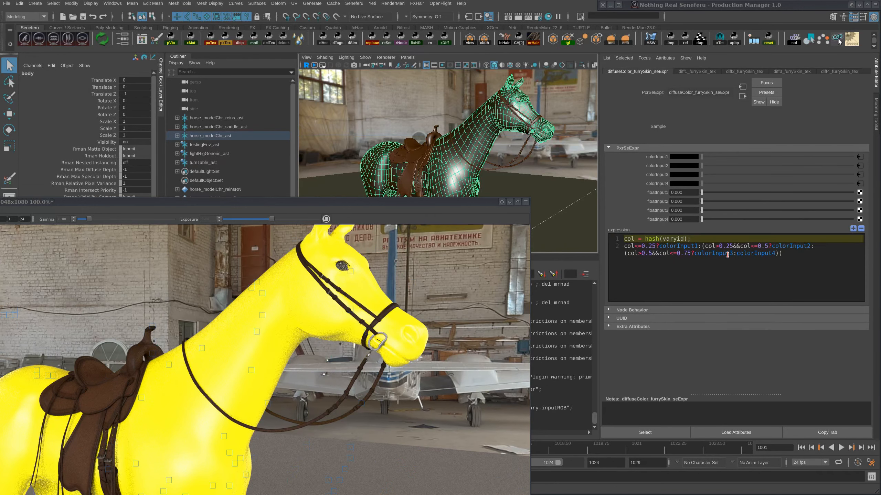
left_click(860, 157)
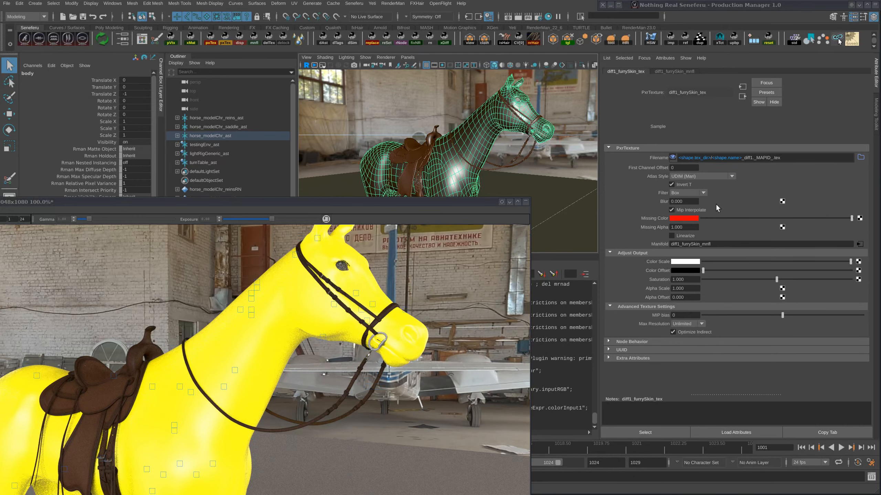
Bring the finished horse render into full view, and clear its window off the workspace.
left_click_drag(399, 202, 794, 41)
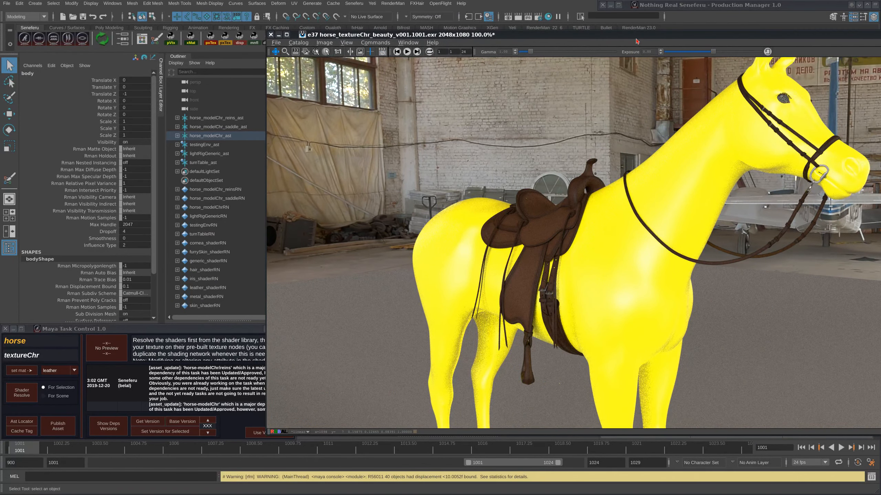
left_click_drag(465, 37, 880, 24)
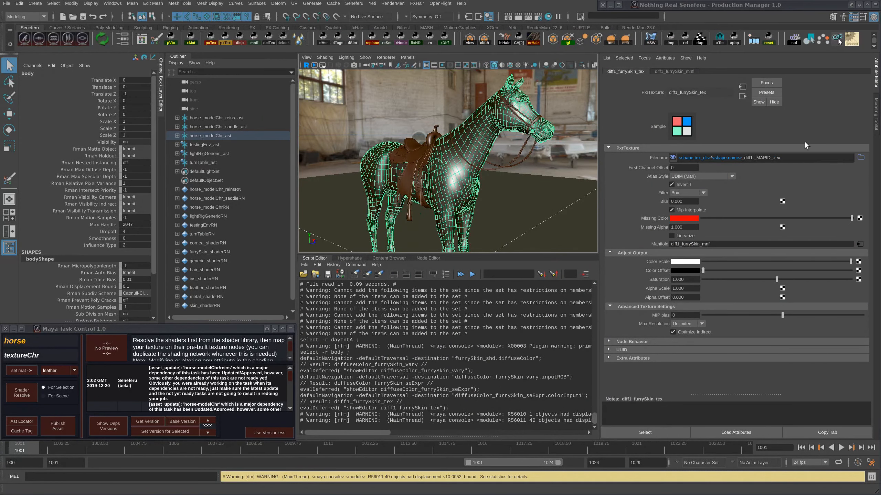
Reselect the horse body, show its furrySkin_shd shader attributes and clear the Script Editor history.
left_click(540, 137)
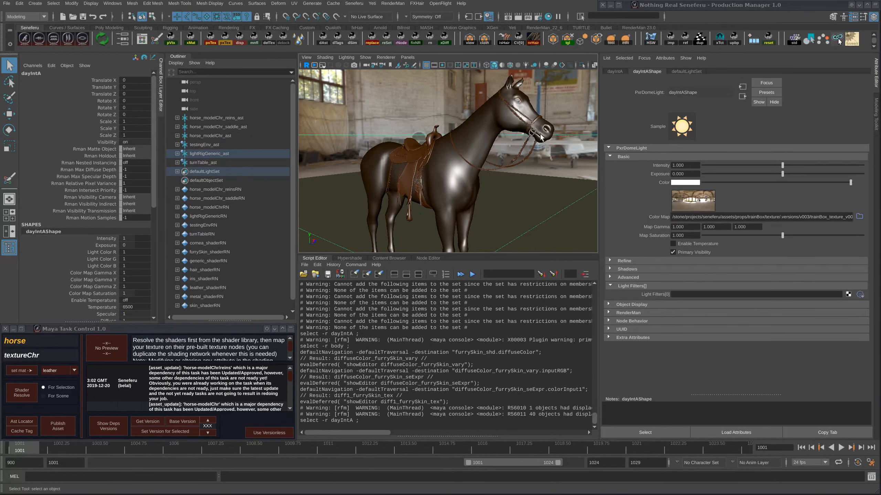
left_click(516, 128)
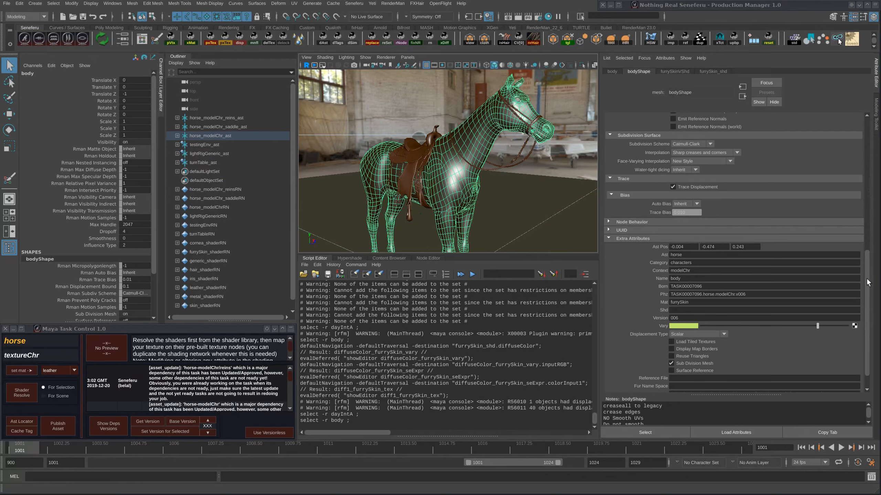
left_click_drag(867, 280, 846, 122)
left_click(719, 72)
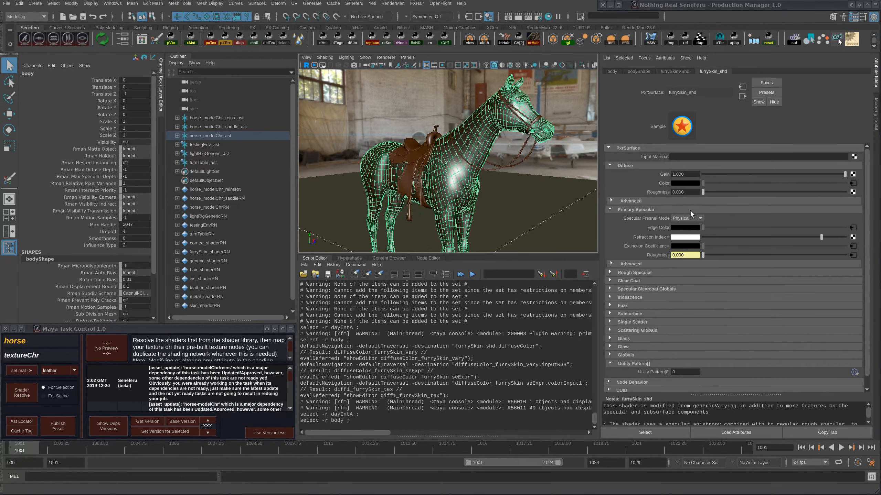
left_click(379, 274)
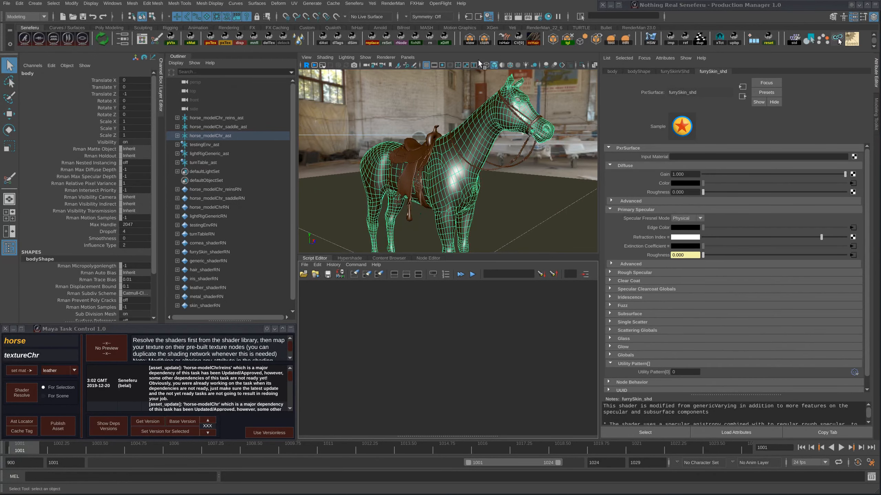
Graph the input network of furrySkin_shd in the Hypershade and enlarge the graph area.
left_click(538, 17)
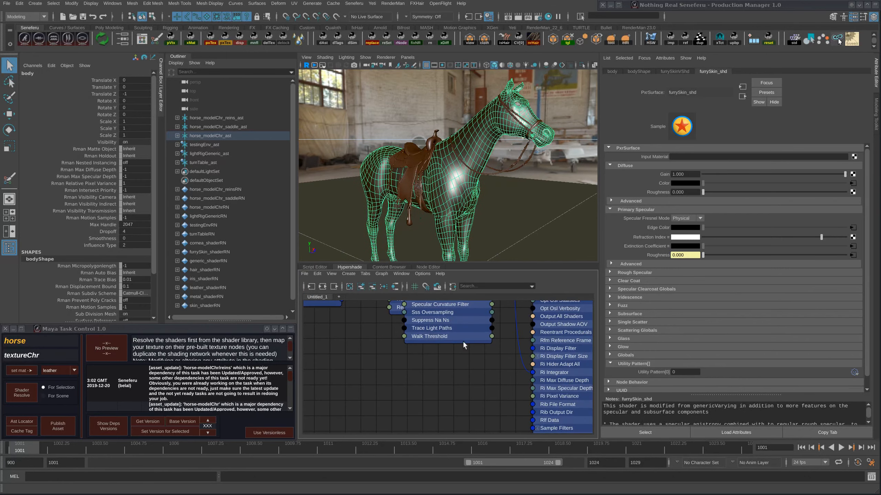
left_click(395, 286)
left_click(407, 322)
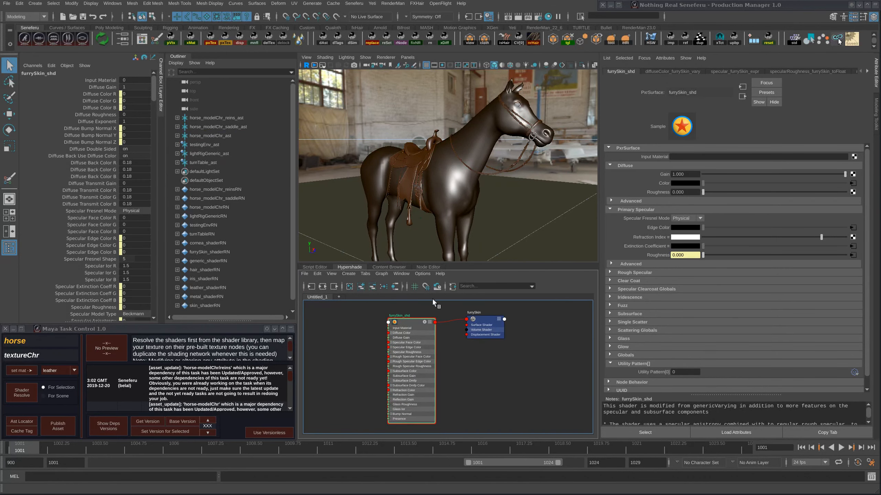
left_click(452, 287)
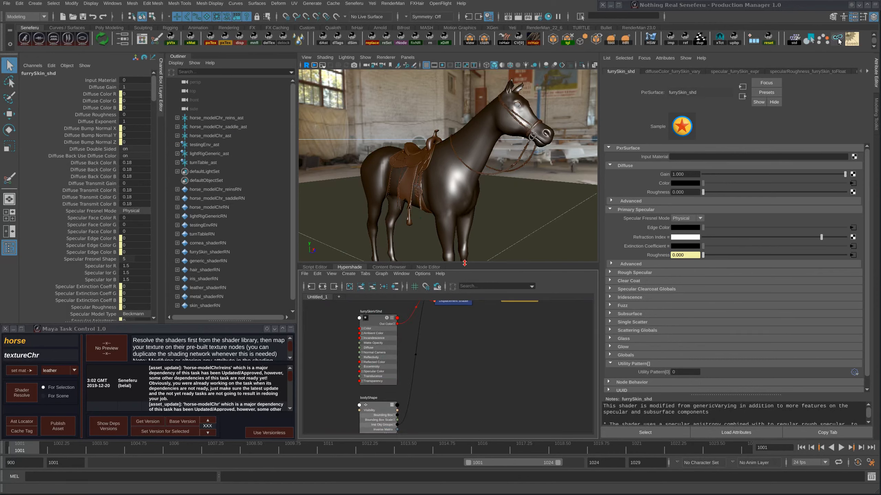
left_click_drag(464, 264, 465, 143)
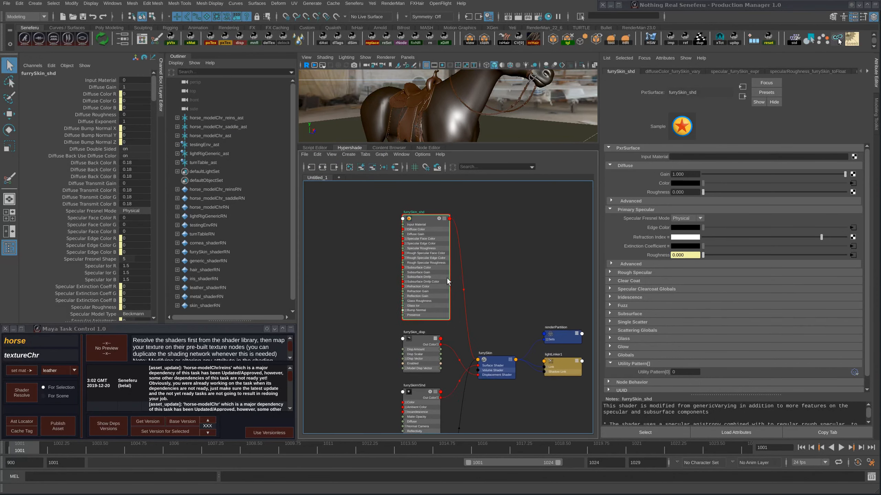
left_click(312, 168)
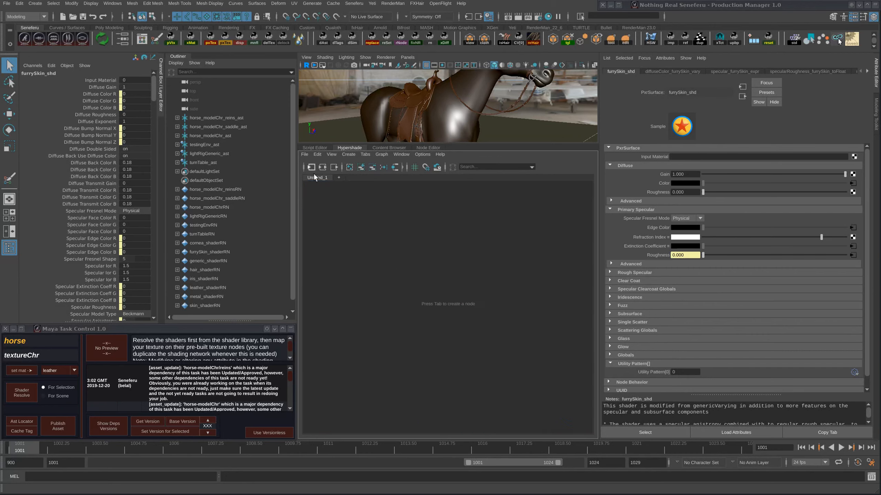
Reposition the diff texture nodes around diffuseColor_furrySkin_seExpr in the graph and shrink the Hypershade area again.
scroll(412, 269, "up", 6)
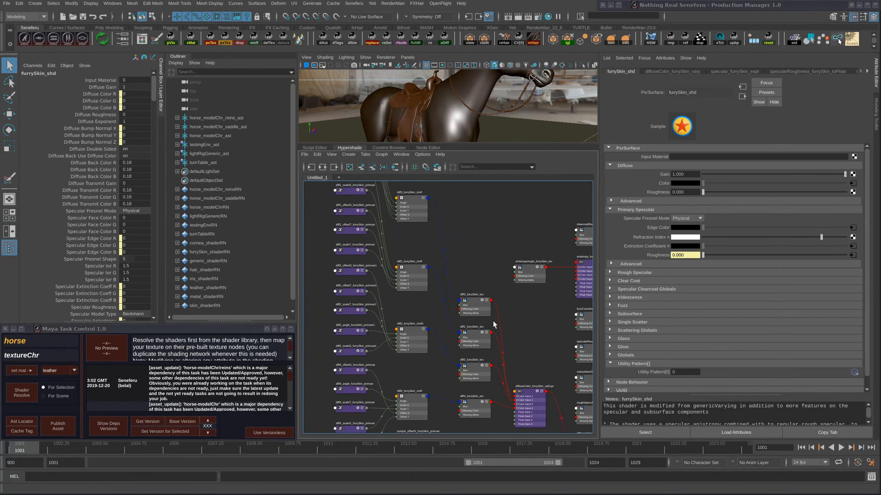
scroll(476, 306, "up", 3)
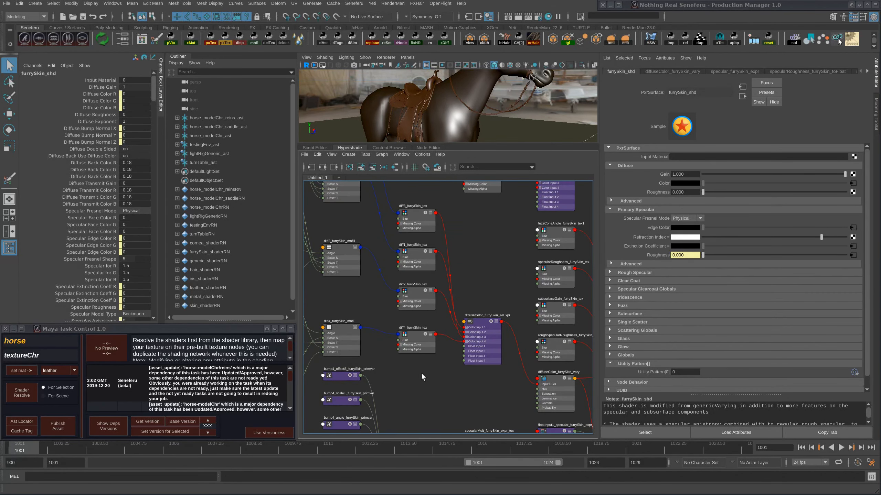
left_click_drag(412, 291, 400, 190)
middle_click_drag(470, 378, 436, 335, "alt")
left_click_drag(448, 305, 447, 220)
middle_click_drag(434, 274, 405, 361, "alt")
scroll(404, 352, "down", 3)
left_click_drag(404, 237, 409, 262)
middle_click_drag(414, 335, 410, 364, "alt")
scroll(404, 286, "up", 3)
left_click_drag(392, 145, 388, 259)
Examine the expression of diffuseColor_furrySkin_seExpr and the full network of nodes feeding furrySkin_shd.
scroll(357, 374, "down", 2)
middle_click_drag(355, 376, 396, 321, "alt")
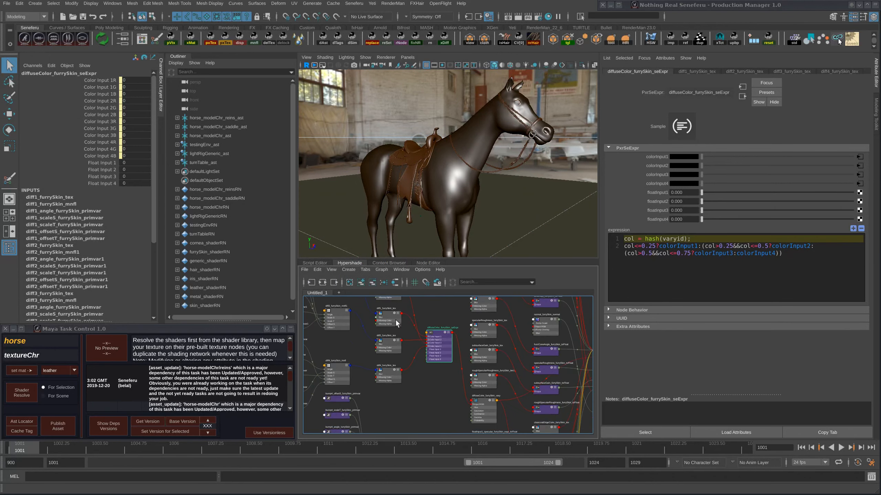
middle_click_drag(400, 362, 413, 391, "alt")
scroll(404, 355, "down", 2)
middle_click_drag(403, 352, 377, 358, "alt")
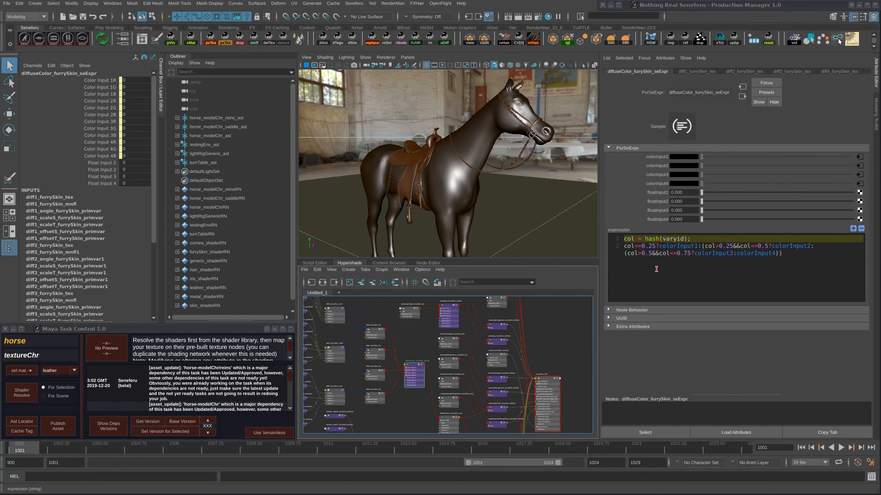
middle_click_drag(425, 376, 399, 301, "alt")
scroll(402, 330, "down", 4)
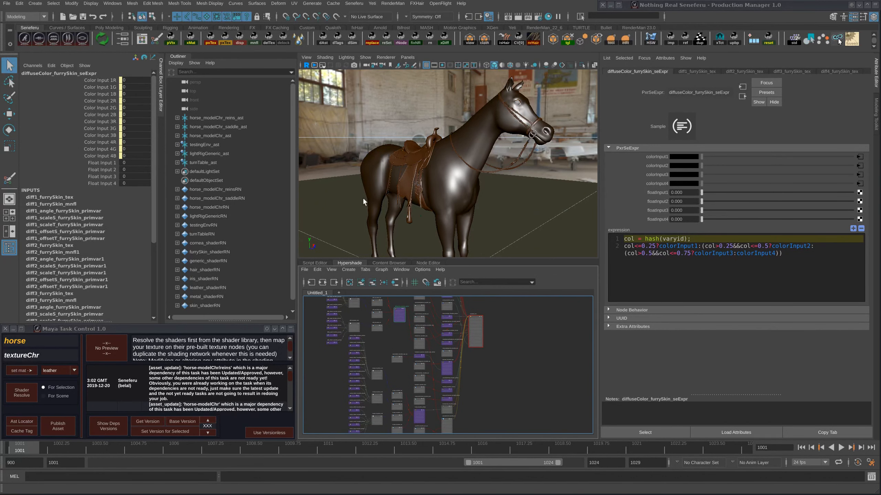
Select the horse, saddle and reins assets together and view them from a higher angle alongside the shader network.
left_click(212, 131)
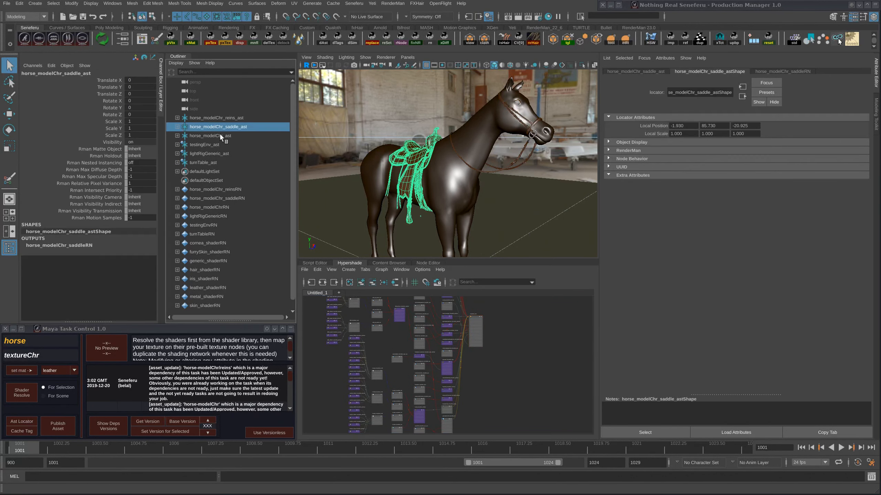
left_click(217, 134)
left_click(219, 120, "shift")
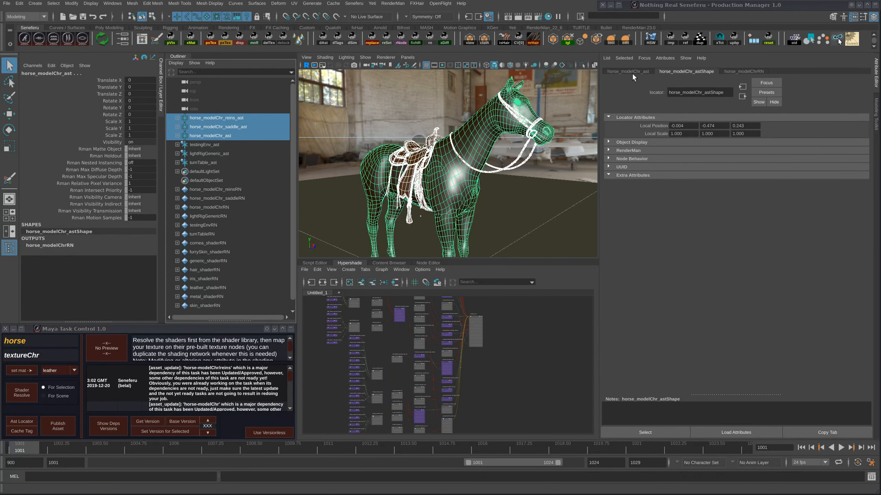
left_click_drag(487, 146, 461, 156, "alt")
right_click_drag(461, 156, 340, 153, "alt")
left_click_drag(340, 153, 295, 161, "alt")
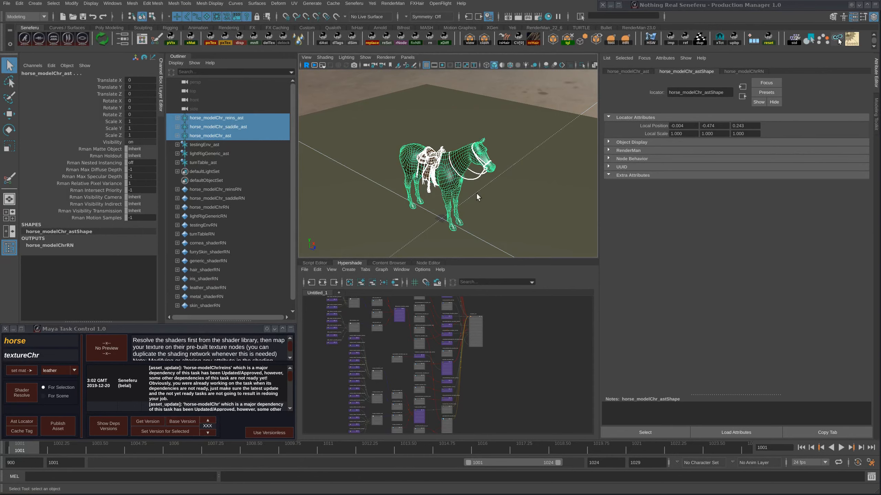
middle_click_drag(471, 180, 451, 162, "alt")
right_click_drag(451, 163, 510, 174, "alt")
middle_click_drag(459, 381, 491, 358, "alt")
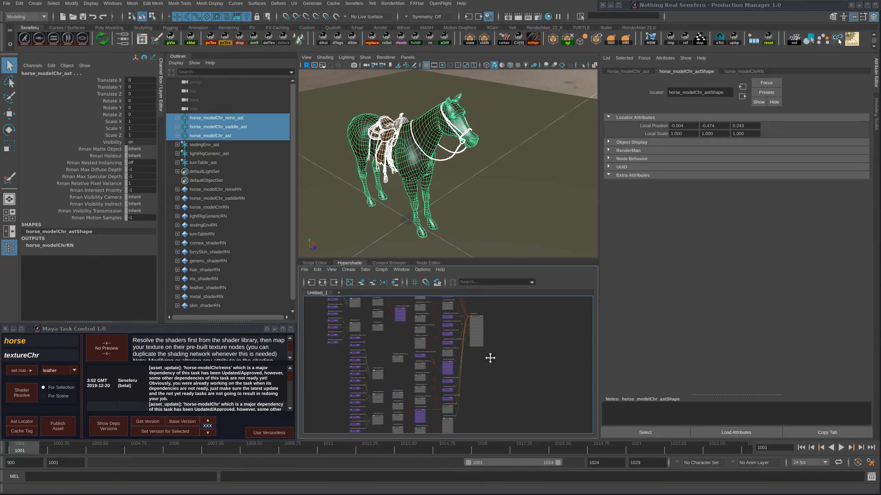
middle_click_drag(421, 386, 426, 366, "alt")
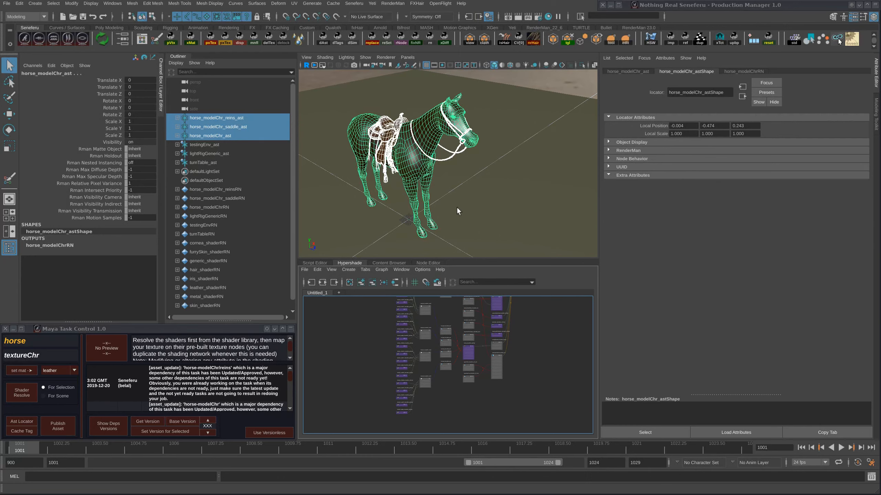
View the horse from closer and examine the diff texture nodes and their manifolds in the furrySkin_shd network.
left_click_drag(456, 207, 450, 203, "alt")
right_click_drag(450, 203, 425, 197, "alt")
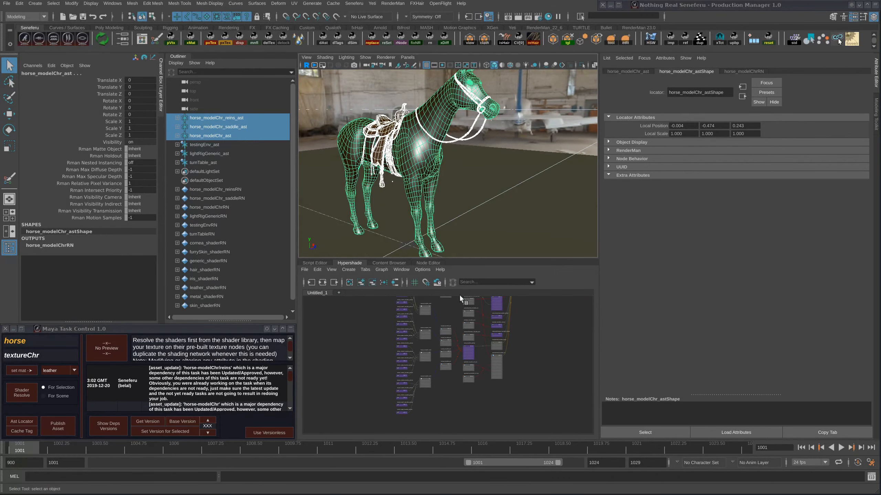
right_click_drag(373, 300, 451, 377, "alt")
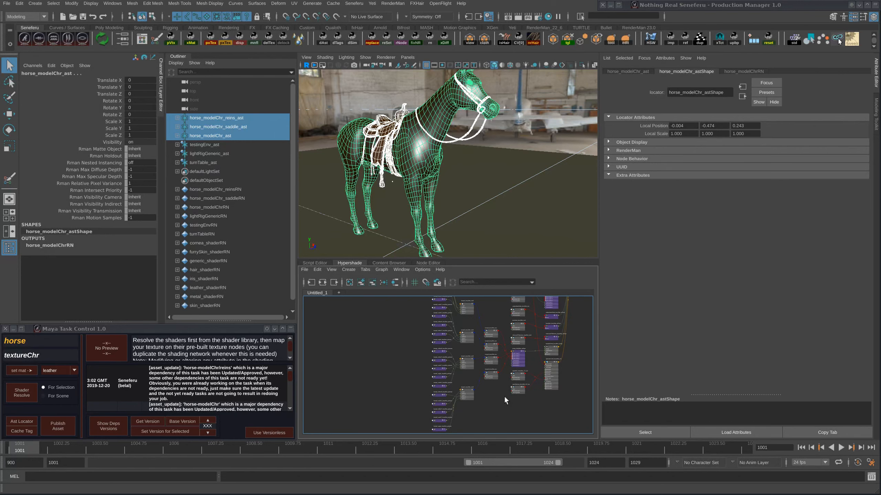
scroll(483, 418, "up", 1)
scroll(460, 383, "down", 2)
middle_click_drag(460, 383, 422, 388, "alt")
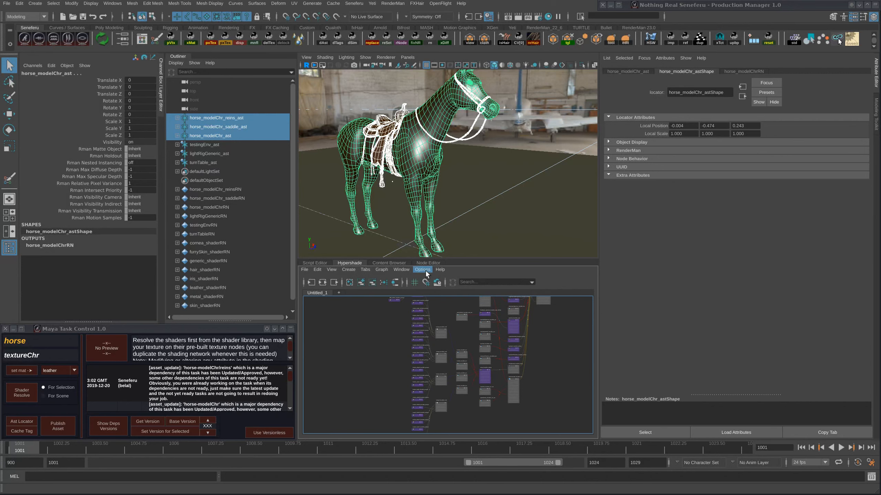
middle_click_drag(431, 358, 414, 405, "alt")
right_click_drag(414, 405, 480, 394, "alt")
middle_click_drag(411, 341, 427, 409, "alt")
middle_click_drag(424, 362, 427, 357, "alt")
right_click_drag(427, 356, 460, 354, "alt")
middle_click_drag(426, 383, 457, 364, "alt")
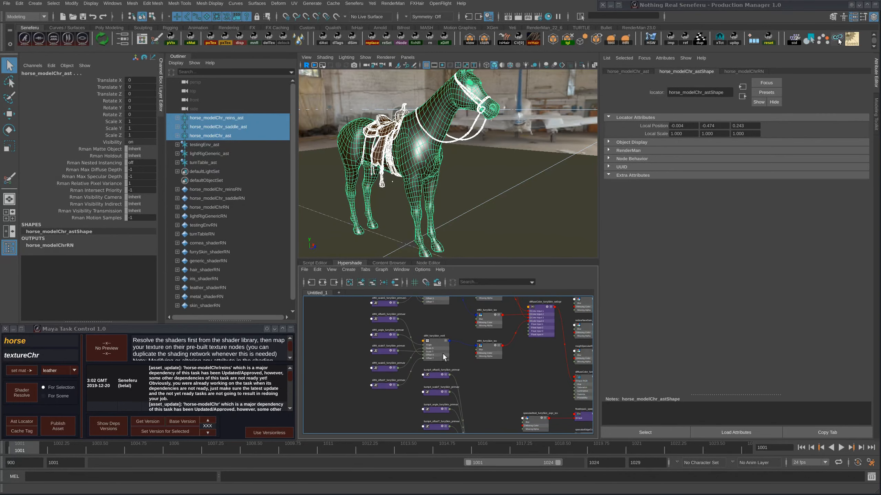
middle_click_drag(486, 394, 473, 380, "alt")
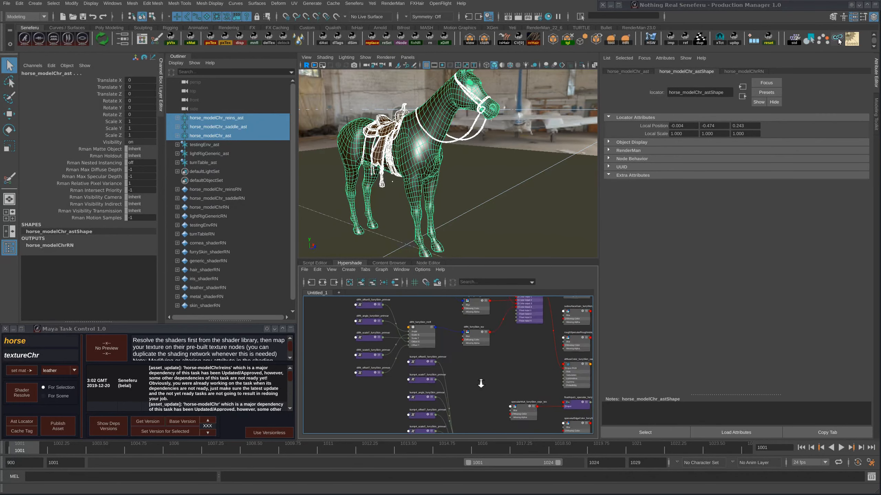
right_click_drag(473, 380, 491, 379, "alt")
middle_click_drag(453, 343, 442, 441, "alt")
middle_click_drag(464, 323, 446, 348, "alt")
right_click_drag(463, 375, 497, 374, "alt")
middle_click_drag(459, 348, 462, 369, "alt")
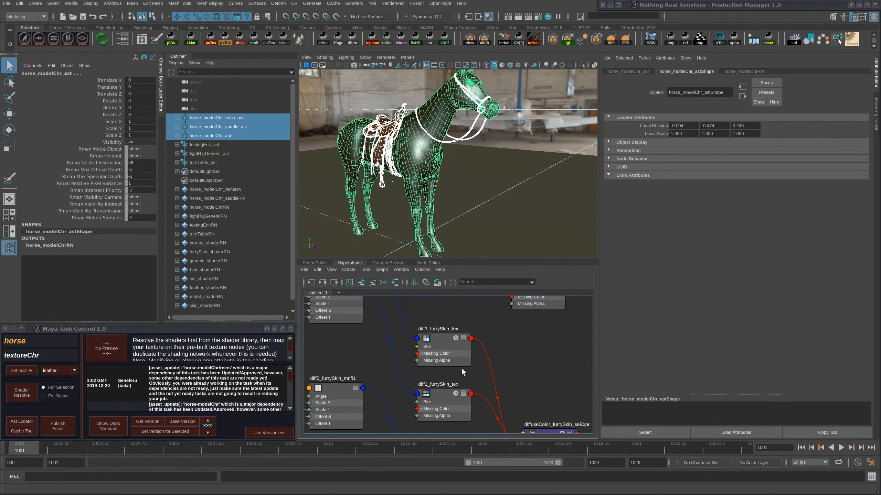
Enlarge the Hypershade area and inspect the attributes of the diff furrySkin texture nodes, including diff3 and diff2.
left_click_drag(488, 260, 483, 160)
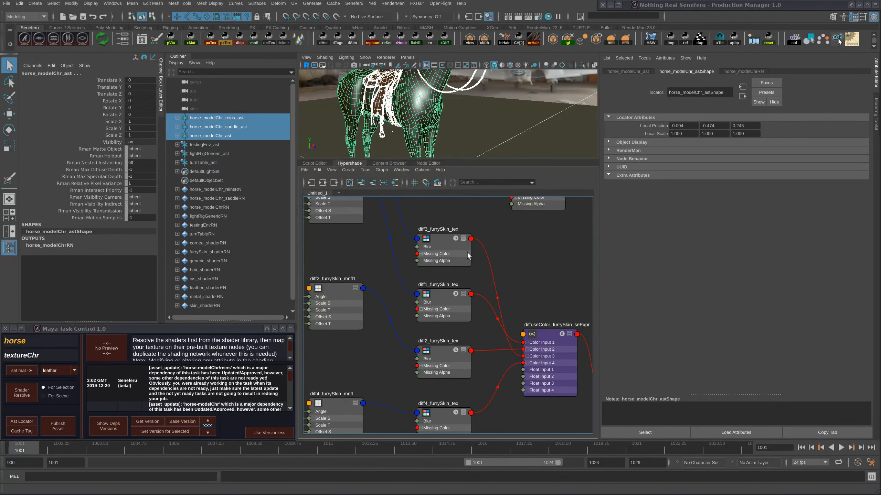
middle_click_drag(456, 306, 458, 266, "alt")
right_click_drag(458, 265, 475, 264, "alt")
middle_click_drag(455, 245, 464, 312, "alt")
right_click_drag(467, 310, 452, 308, "alt")
left_click(452, 258)
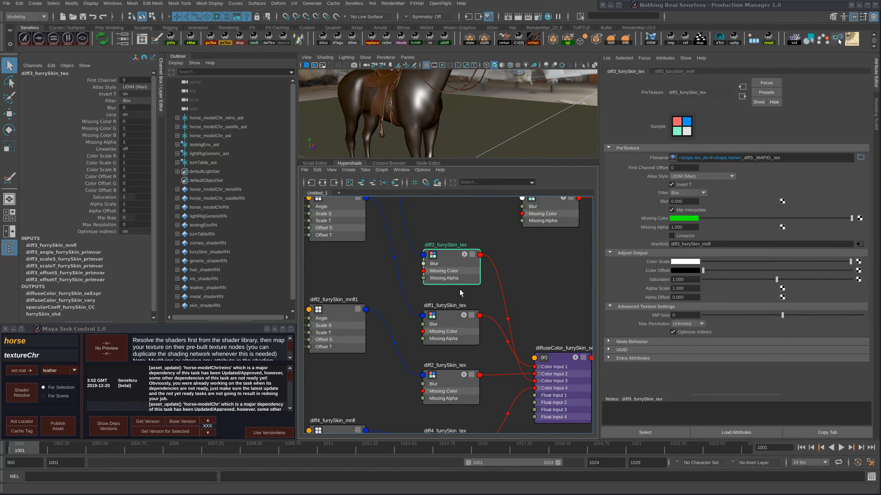
middle_click_drag(456, 381, 456, 264, "alt")
right_click_drag(450, 297, 435, 297, "alt")
left_click(454, 316)
left_click(459, 279)
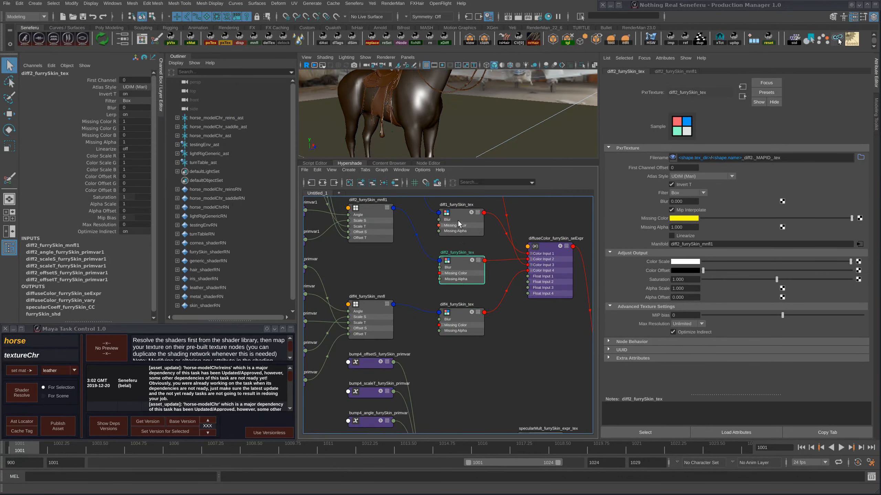
left_click(457, 222)
middle_click_drag(464, 278, 447, 347, "alt")
left_click(447, 252)
Inspect the attributes of the bump furrySkin texture nodes feeding bump_furrySkin_seExpr, including bump2_furrySkin_tex.
right_click_drag(505, 341, 477, 343, "alt")
middle_click_drag(471, 357, 456, 246, "alt")
middle_click_drag(478, 422, 455, 257, "alt")
middle_click_drag(475, 386, 437, 368, "alt")
right_click_drag(439, 344, 469, 344, "alt")
left_click(470, 343)
middle_click_drag(470, 344, 467, 384, "alt")
left_click(444, 367)
middle_click_drag(445, 246, 431, 286, "alt")
right_click_drag(449, 330, 421, 340, "alt")
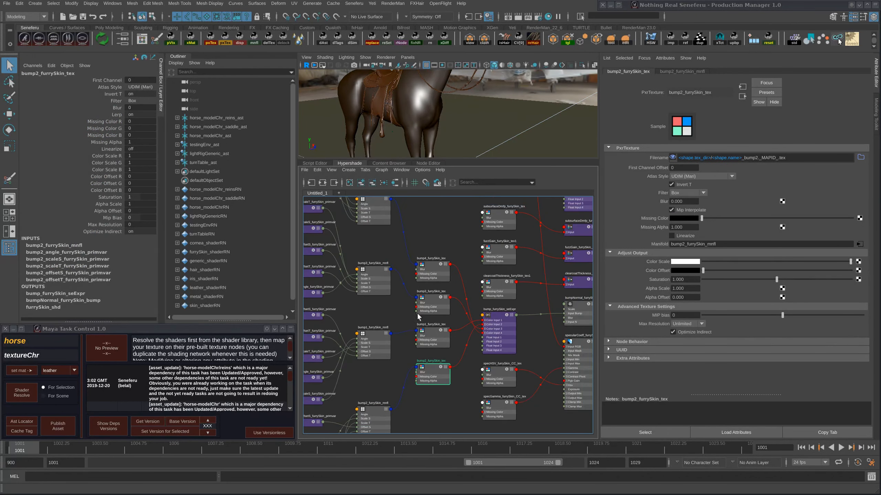
Graph the input and output connections of furrySkin_shd and move the furrySkin shading group node away from the network.
middle_click_drag(431, 380, 424, 238, "alt")
right_click_drag(475, 303, 427, 321, "alt")
middle_click_drag(520, 305, 425, 392, "alt")
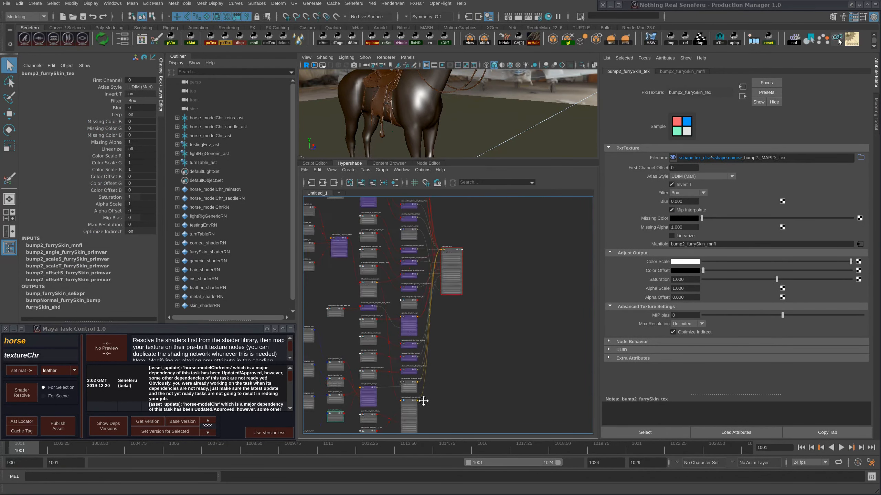
middle_click_drag(478, 211, 437, 320, "alt")
left_click_drag(437, 320, 457, 311)
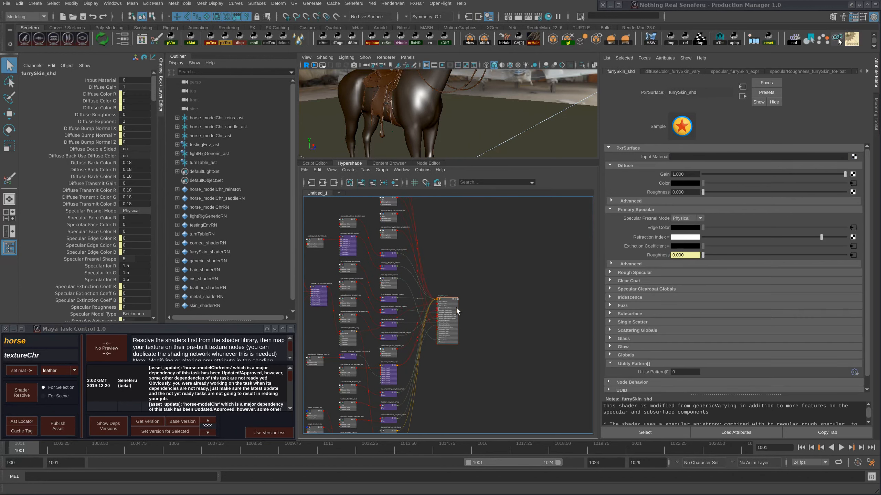
left_click(324, 183)
left_click_drag(518, 293, 529, 291)
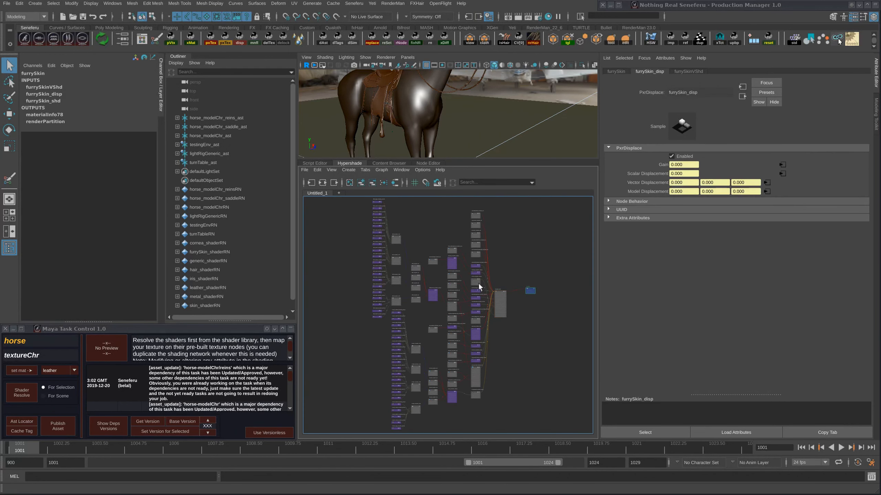
Graph the input connections of the furrySkin shading group to show its surface, volume and displacement shaders.
left_click(311, 183)
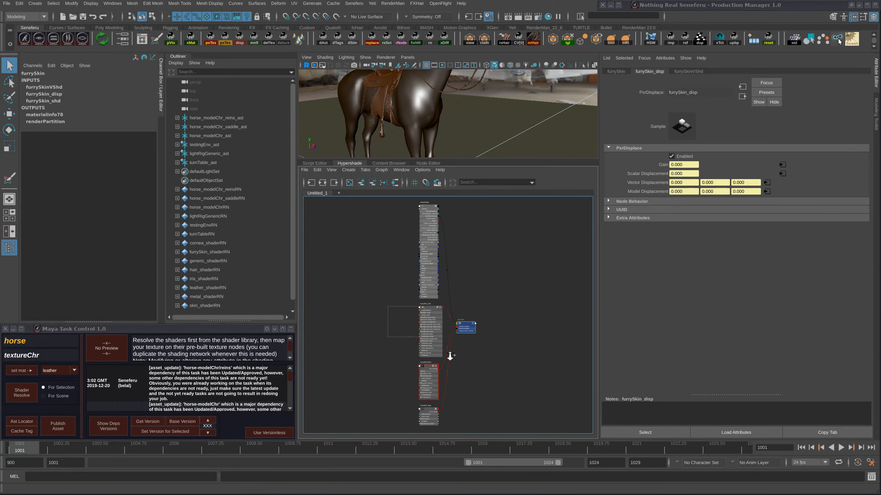
right_click_drag(452, 357, 477, 375, "alt")
middle_click_drag(477, 375, 486, 279, "alt")
right_click_drag(486, 279, 468, 306, "alt")
middle_click_drag(468, 306, 476, 314, "alt")
Graph the connections of furrySkin_disp and examine the displacement texture nodes feeding it.
left_click_drag(451, 381, 440, 387)
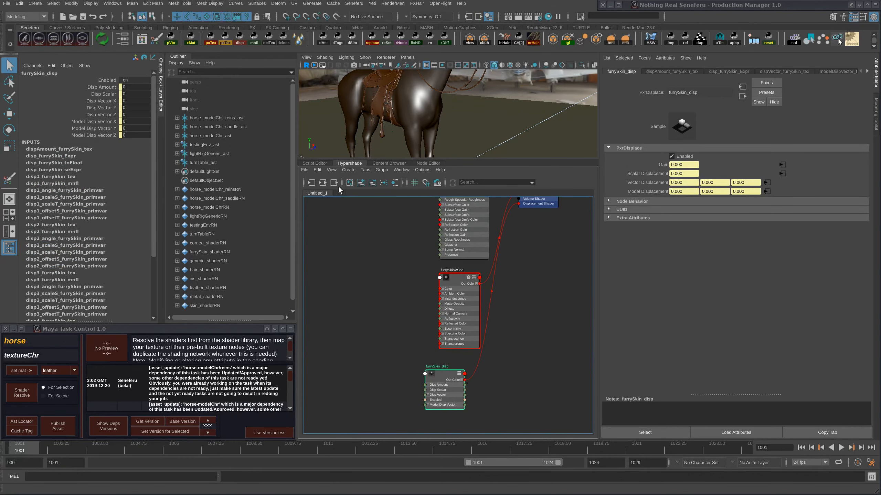
left_click(320, 183)
right_click_drag(415, 357, 502, 388, "alt")
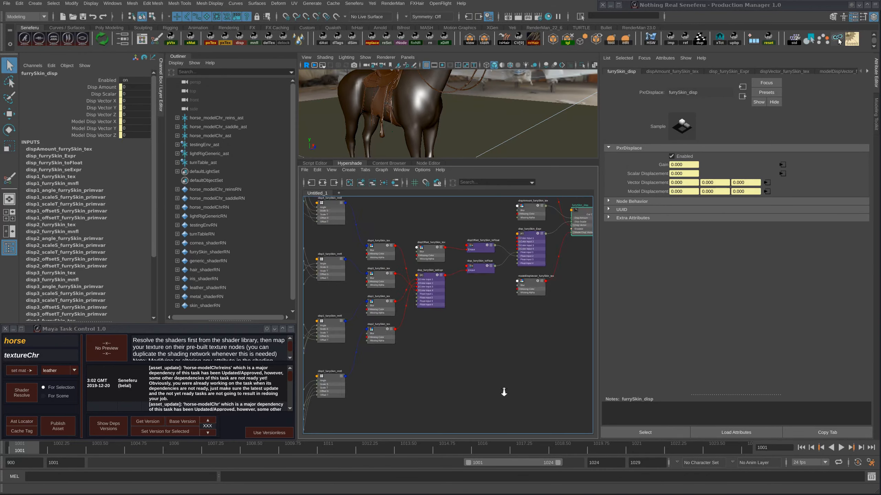
middle_click_drag(502, 388, 435, 379, "alt")
middle_click_drag(489, 308, 455, 353, "alt")
right_click_drag(456, 353, 503, 355, "alt")
middle_click_drag(486, 351, 520, 337, "alt")
right_click_drag(412, 363, 377, 368, "alt")
middle_click_drag(377, 368, 528, 303, "alt")
Examine the expression of disp_furrySkin_seExpr and the disp texture nodes connected to it.
left_click(495, 311)
middle_click_drag(472, 318, 520, 314, "alt")
right_click_drag(520, 314, 478, 297, "alt")
middle_click_drag(476, 277, 426, 283, "alt")
right_click_drag(441, 305, 521, 304, "alt")
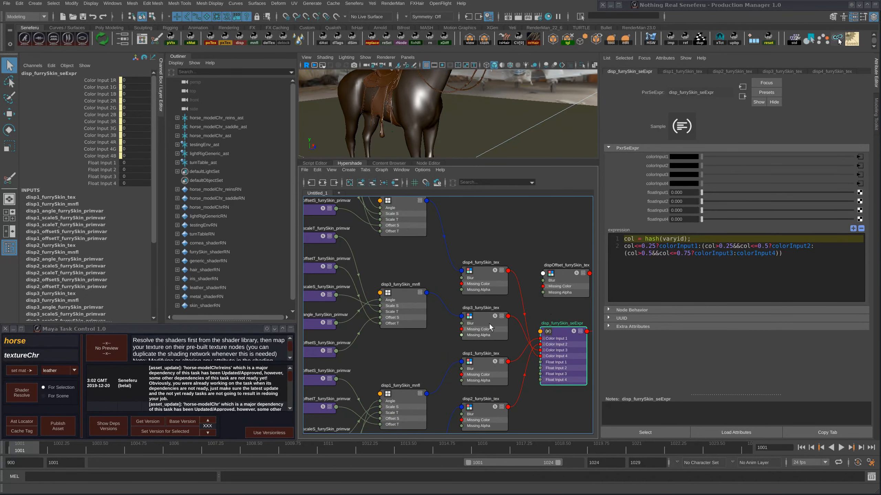
right_click_drag(515, 258, 400, 273, "alt")
middle_click_drag(401, 272, 372, 377, "alt")
middle_click_drag(498, 302, 400, 299, "alt")
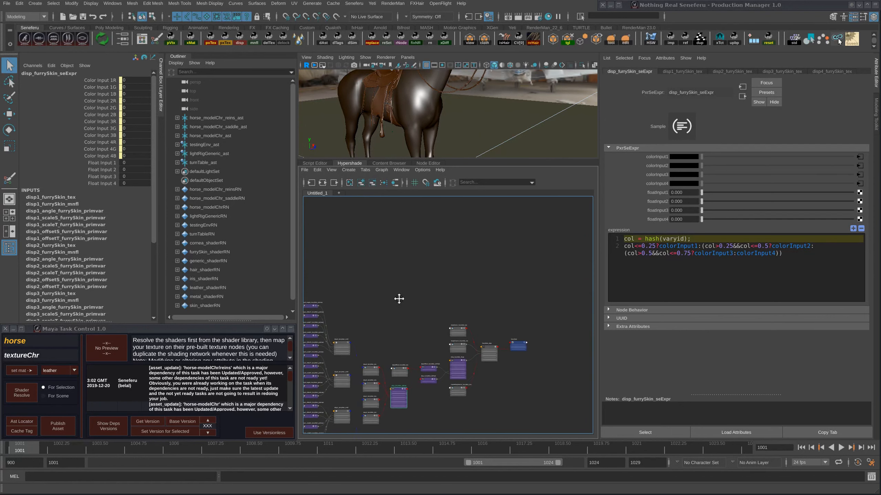
Graph the inputs of the furrySkin shading group again and move its node slightly away from the shaders.
left_click(523, 345)
left_click(311, 183)
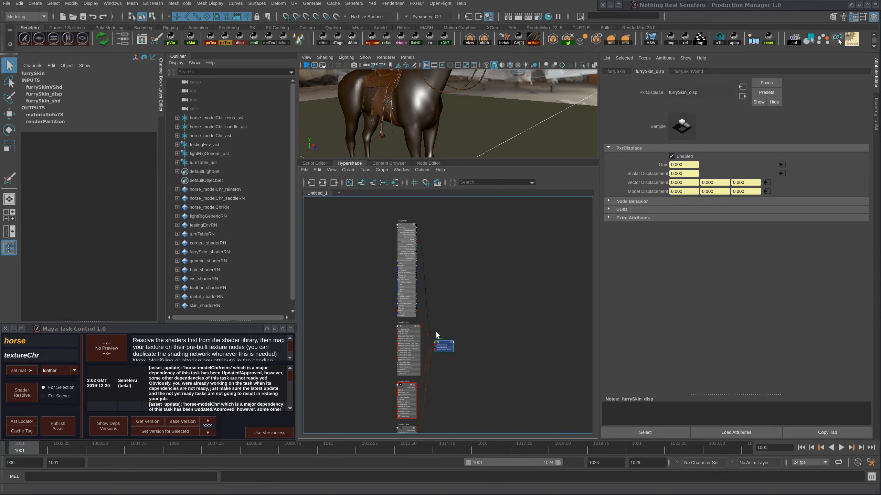
middle_click_drag(437, 335, 448, 298, "alt")
scroll(445, 275, "down", 3)
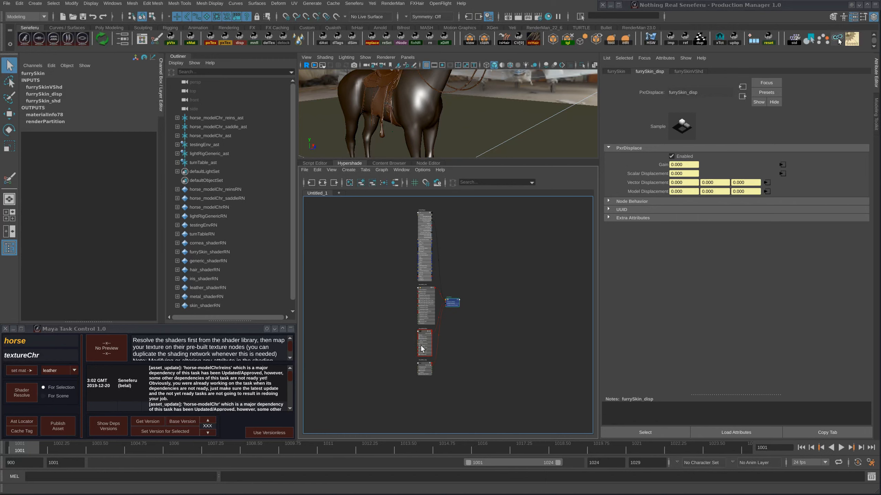
right_click_drag(406, 296, 447, 328, "alt")
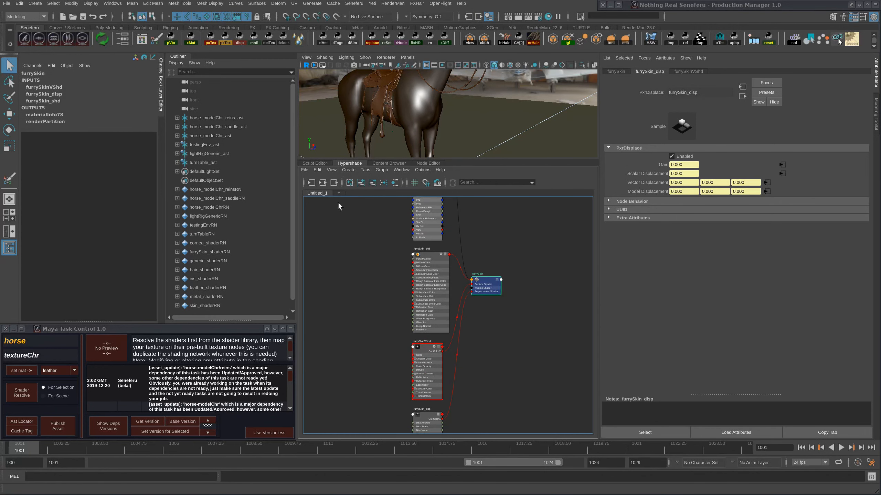
left_click_drag(479, 281, 486, 275)
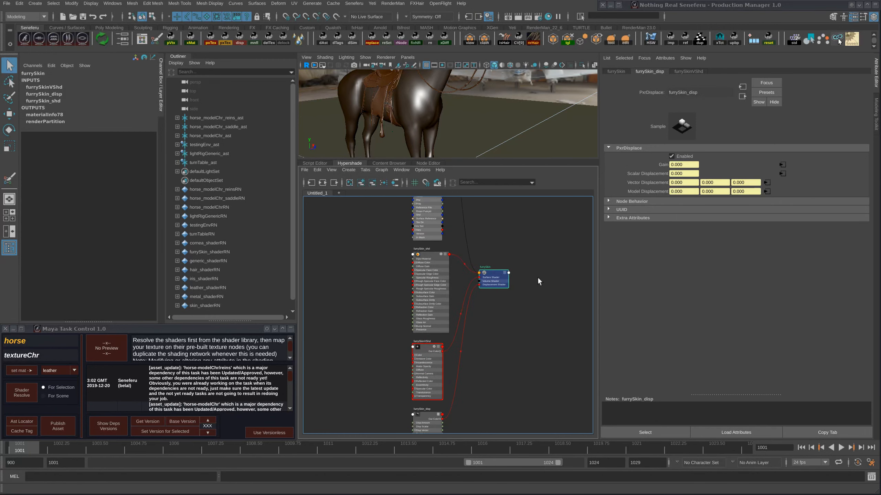
Shrink the Hypershade area to enlarge the viewport and fit the furrySkin shader nodes in the smaller graph.
left_click_drag(536, 159, 536, 239)
middle_click_drag(472, 337, 493, 346, "alt")
right_click_drag(485, 344, 409, 343, "alt")
middle_click_drag(422, 348, 399, 305, "alt")
right_click_drag(420, 341, 401, 335, "alt")
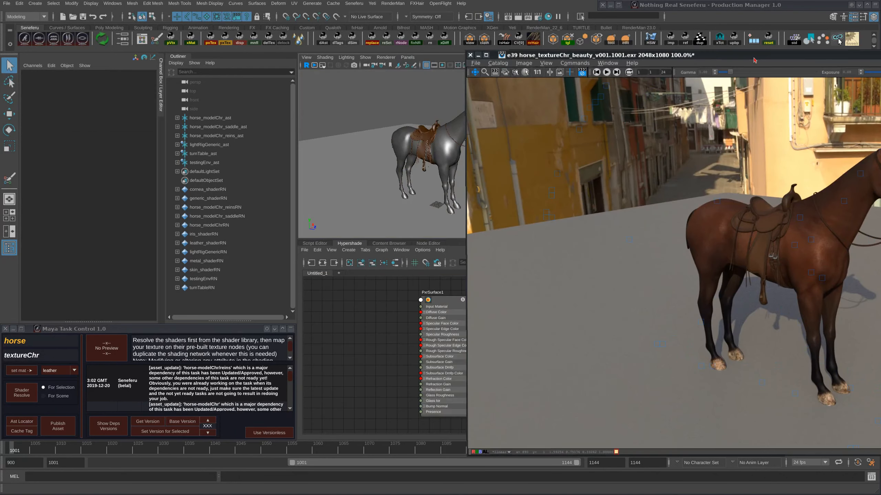
Move the render window clear of the viewport and review the live render of the saddle and horse from several angles.
left_click_drag(764, 58, 312, 223)
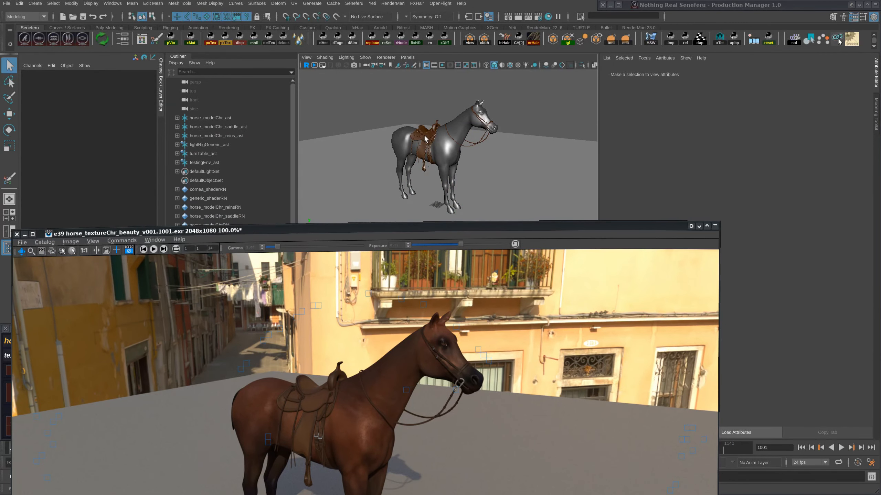
scroll(450, 138, "up", 3)
left_click_drag(450, 138, 476, 153, "alt")
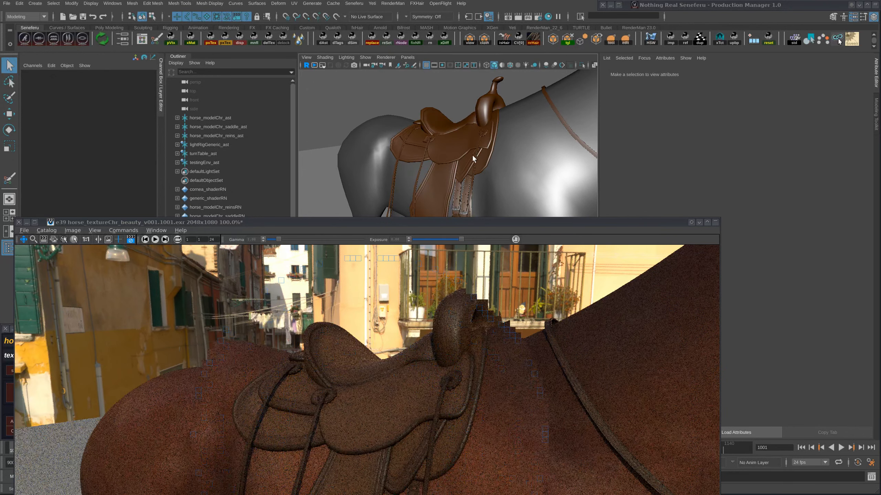
middle_click_drag(475, 154, 473, 152, "alt")
right_click_drag(472, 152, 448, 196, "alt")
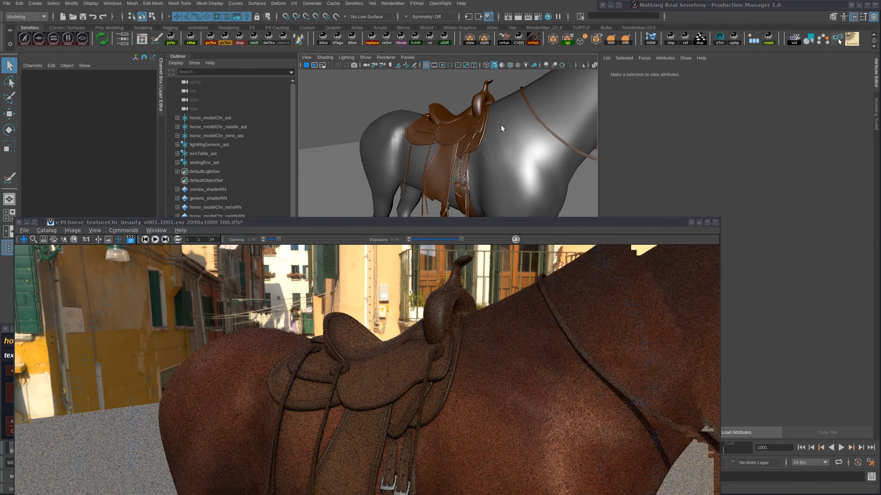
left_click_drag(452, 177, 465, 194, "alt")
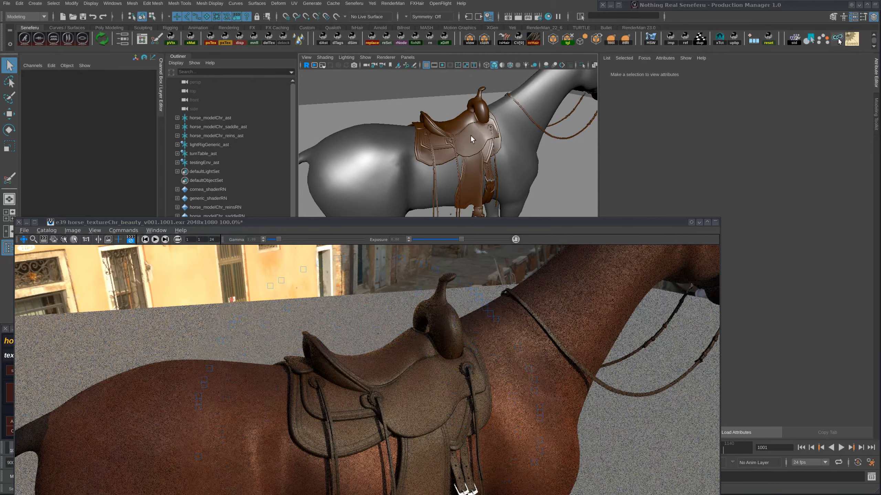
left_click_drag(462, 176, 455, 161, "alt")
right_click_drag(454, 161, 451, 155, "alt")
left_click_drag(449, 187, 451, 306, "alt")
scroll(521, 159, "down", 5)
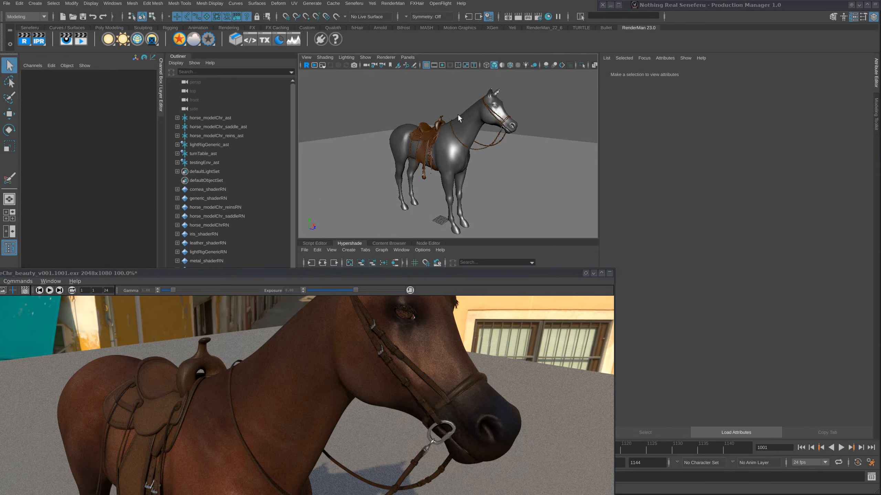
Select the horse's body mesh and examine the extra attributes of bodyShape down to Rman Fvaryid.
left_click(478, 129)
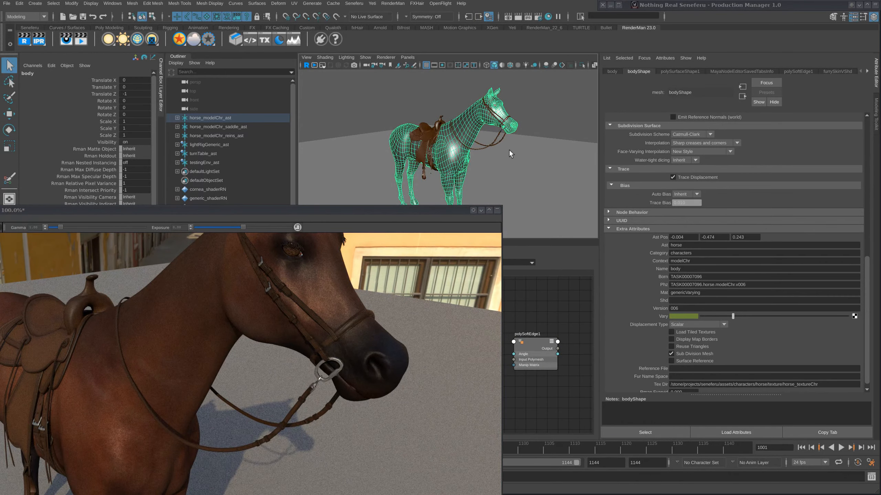
left_click_drag(509, 151, 486, 143, "alt")
left_click(486, 143)
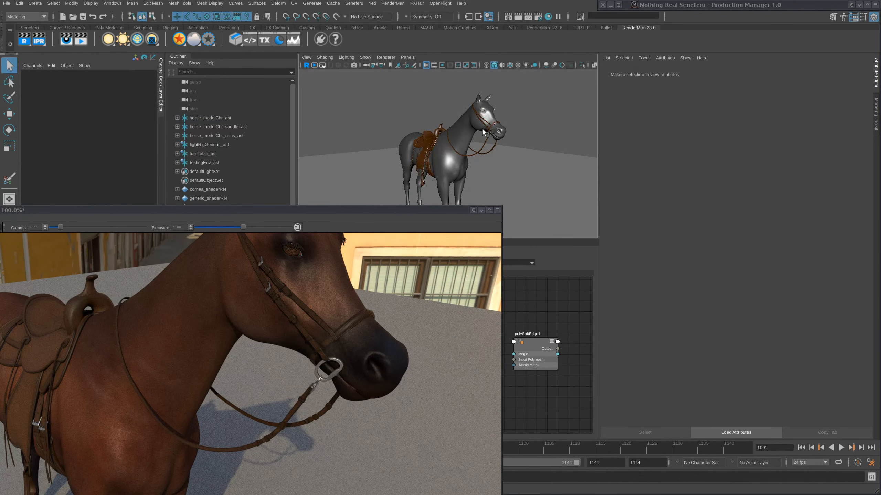
left_click(482, 127)
right_click_drag(486, 143, 472, 133, "alt")
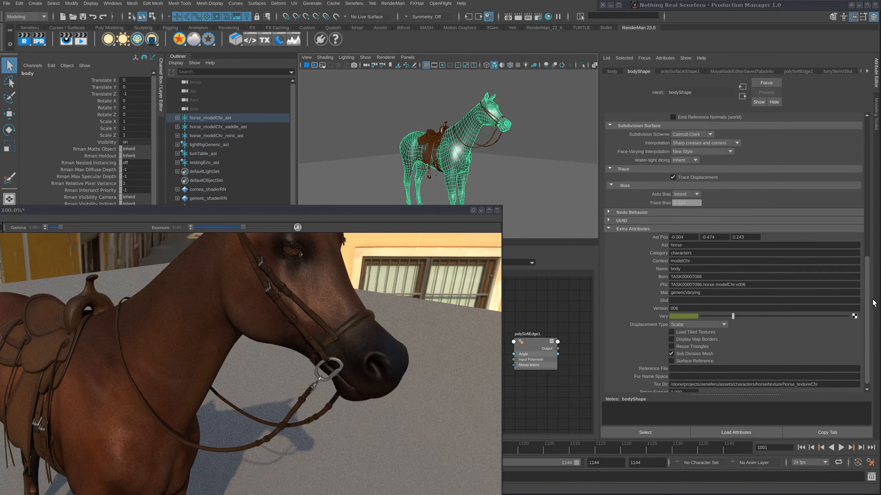
scroll(873, 302, "down", 1)
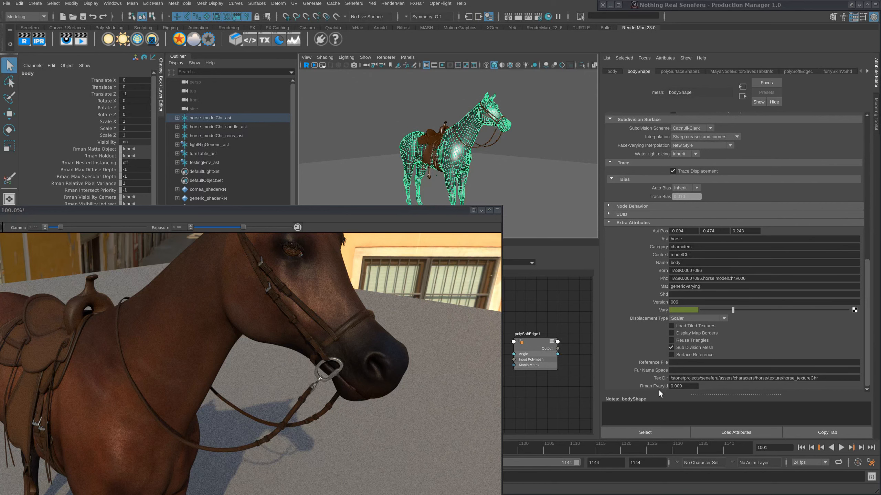
left_click_drag(684, 386, 671, 381)
Reselect the horse's body mesh and open its Rman Fvaryid value for editing.
left_click(515, 124)
left_click(474, 135)
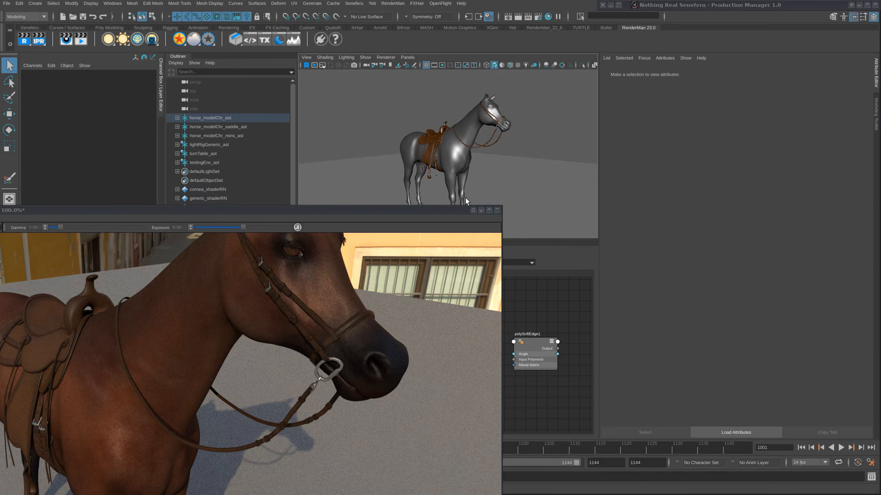
scroll(869, 322, "down", 1)
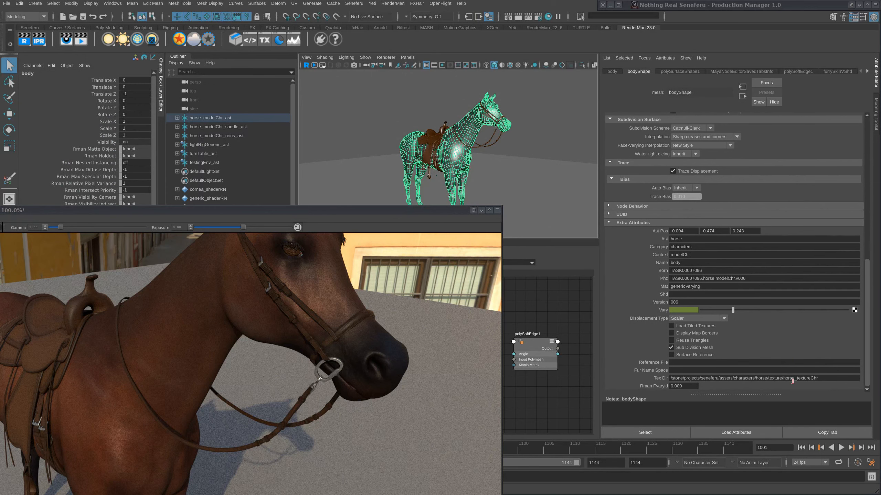
left_click(689, 388)
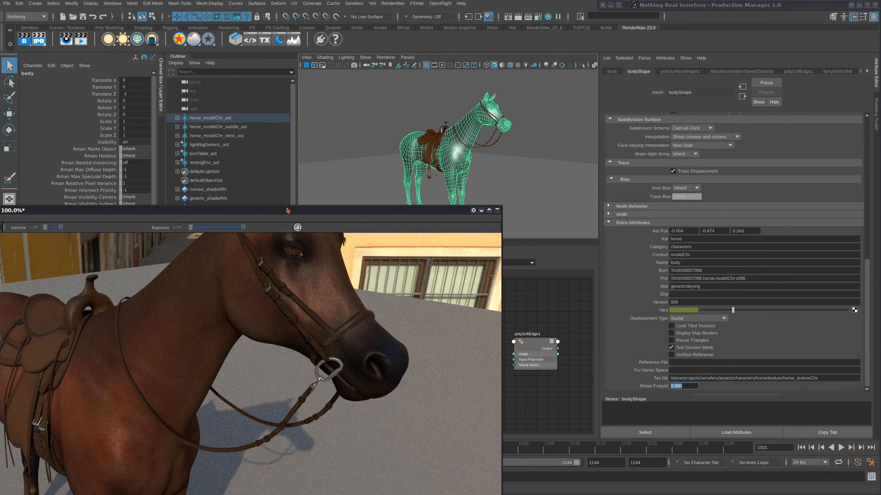
Reposition the render window so the whole horse shows beside the body mesh's Rman Fvaryid value.
left_click_drag(294, 211, 308, 209)
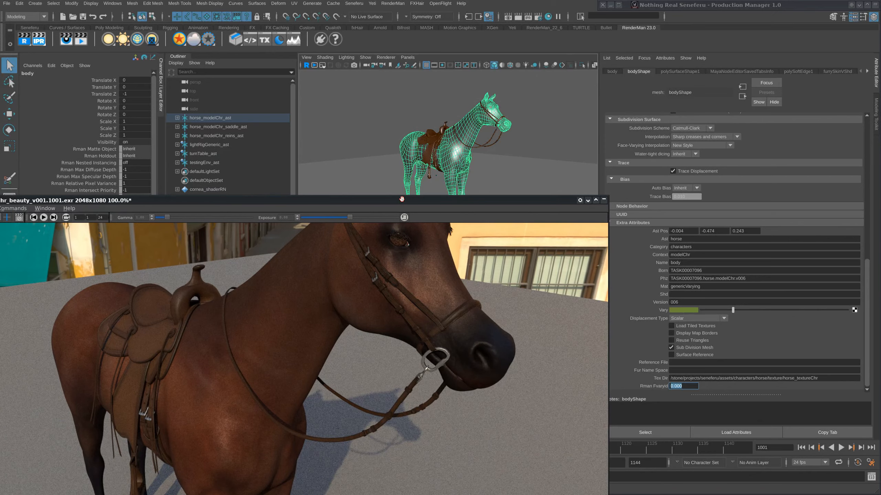
left_click_drag(401, 199, 439, 85)
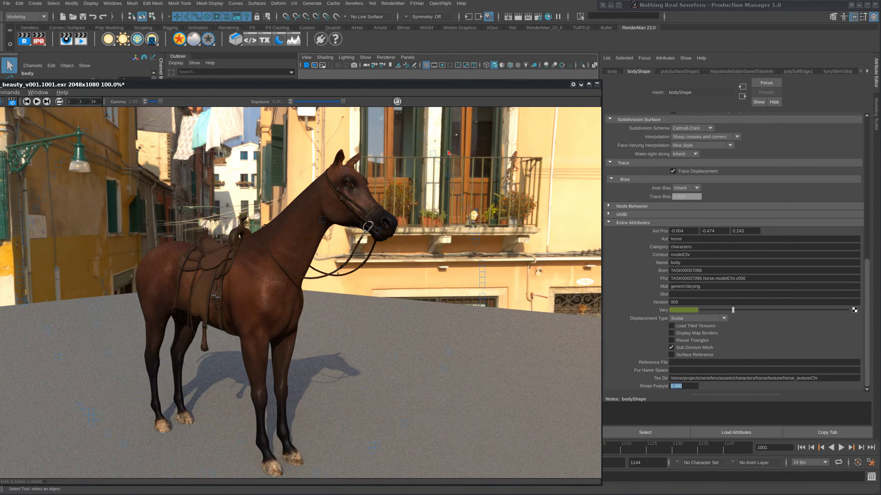
left_click_drag(474, 86, 457, 63)
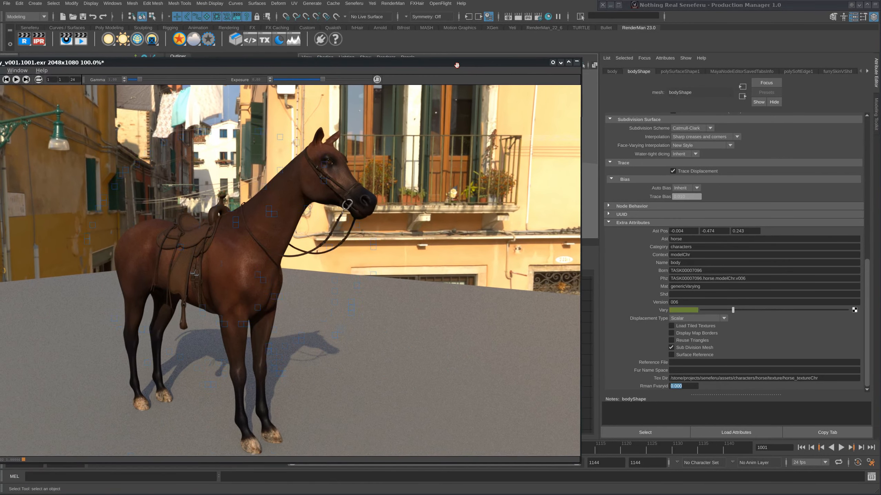
Try Rman Fvaryid values of 0.1, 0.2 and 0.3 on the horse's bodyShape to compare coat variations in the live render.
left_click(663, 385)
left_click_drag(663, 385, 648, 388)
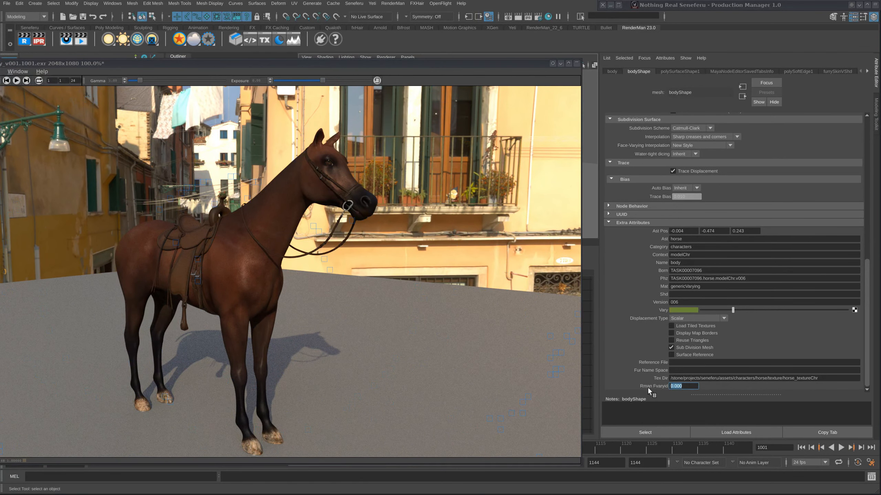
type("0.1")
key("Return")
type("0.2")
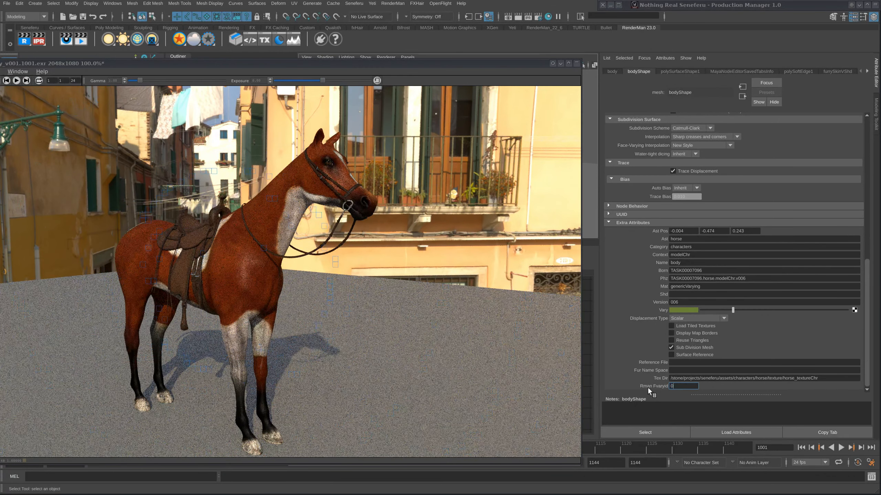
key("Return")
type(".3")
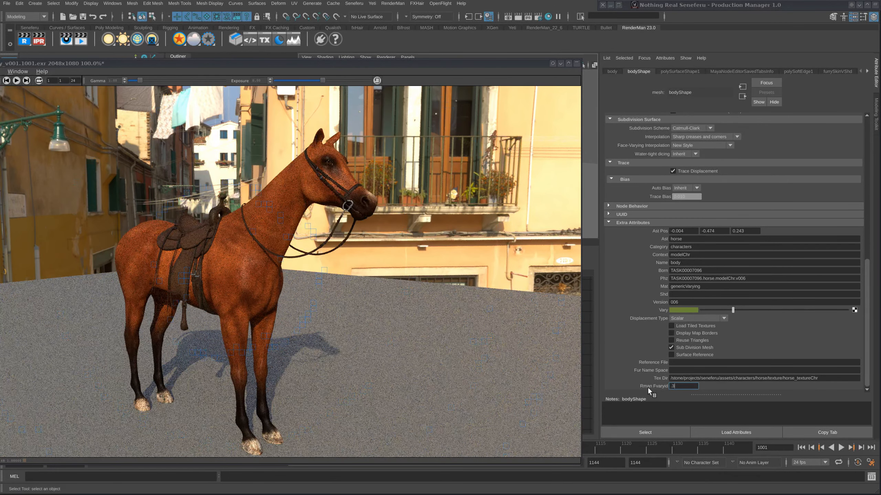
key("Return")
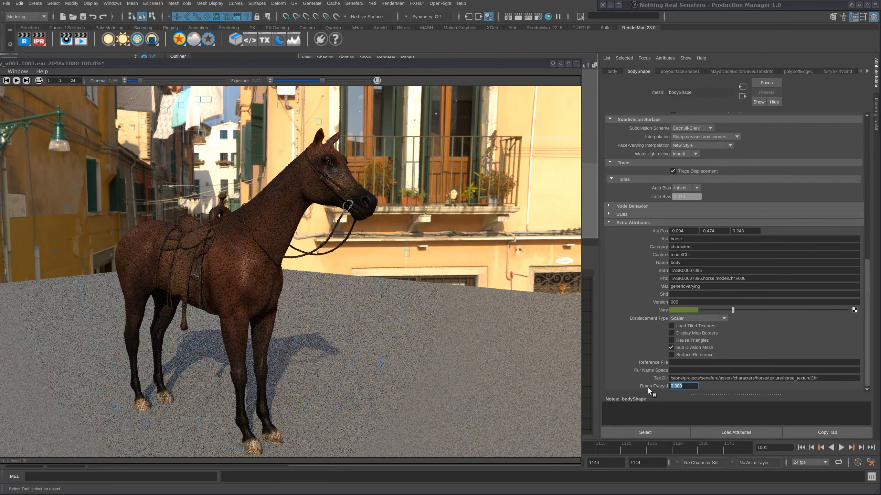
Set the bodyShape's Rman Fvaryid to 0.5 and move the render window lower.
type(".")
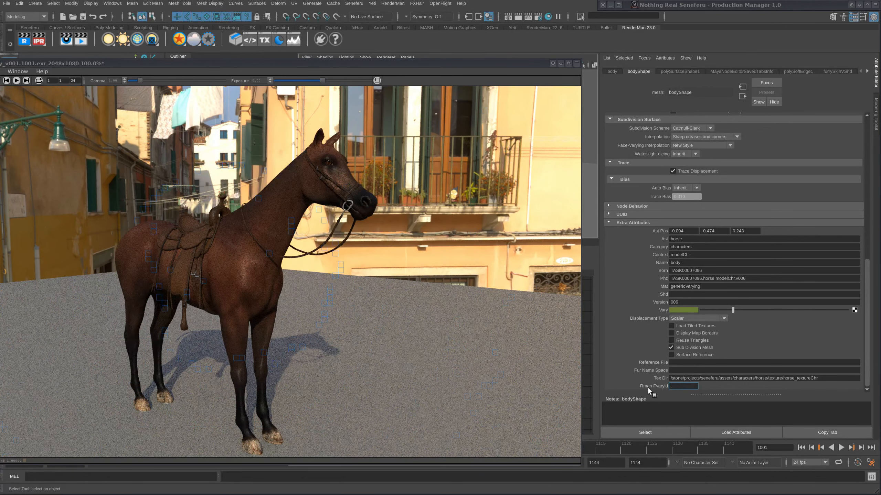
type("5")
key("Return")
left_click(690, 389)
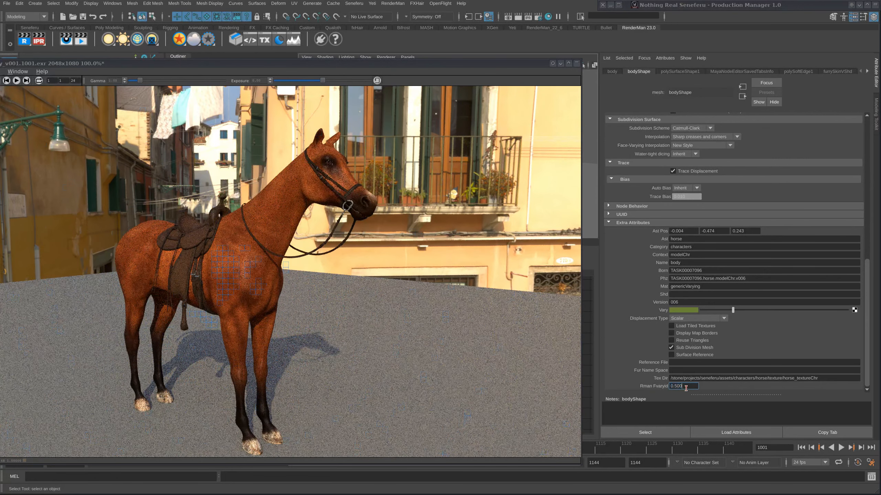
key("Return")
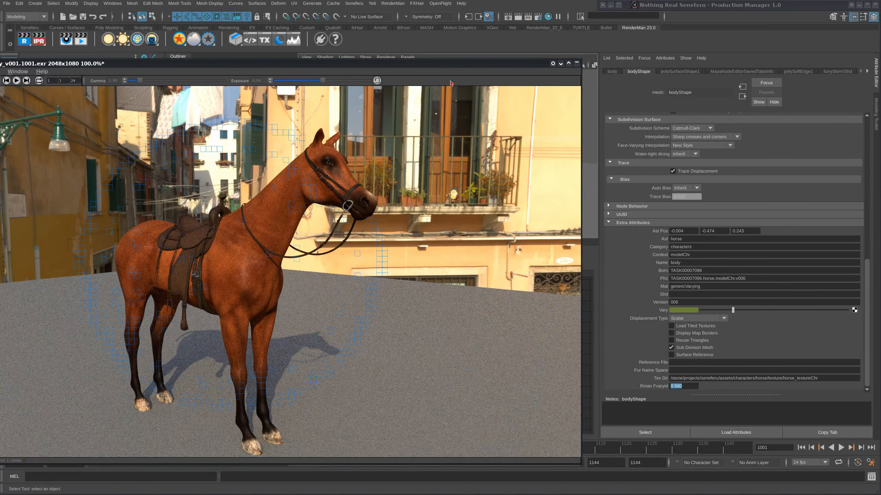
left_click_drag(452, 66, 469, 203)
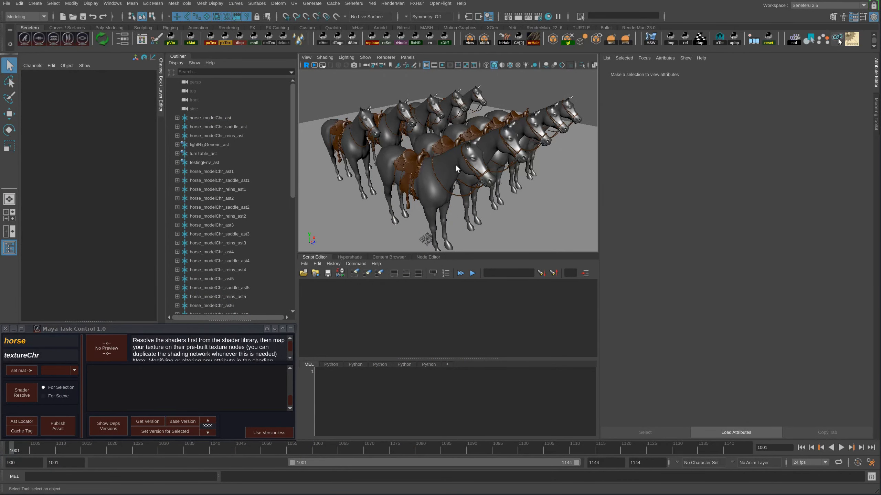
Open the Shader Resolve tool for selected objects and select the horse, saddle and reins assets through horse_modelChr_reins_ast9.
mouse_move(455, 169)
left_mouse_down("alt")
mouse_move(449, 184)
mouse_move(455, 164)
mouse_move(448, 172)
left_mouse_up("alt")
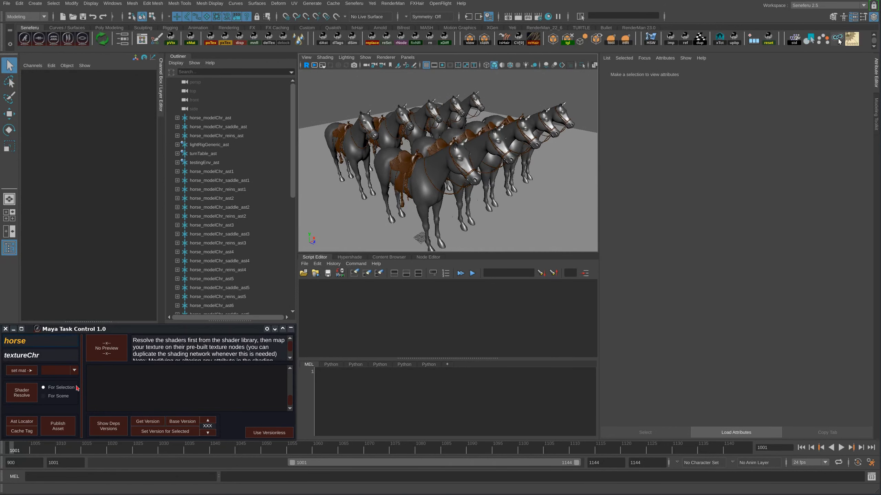
left_click(21, 393)
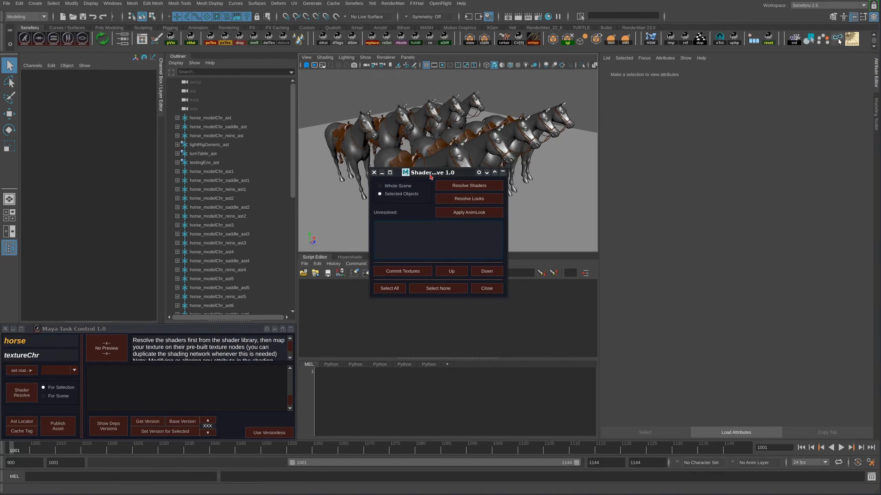
left_click_drag(430, 176, 368, 277)
left_click_drag(219, 119, 227, 137)
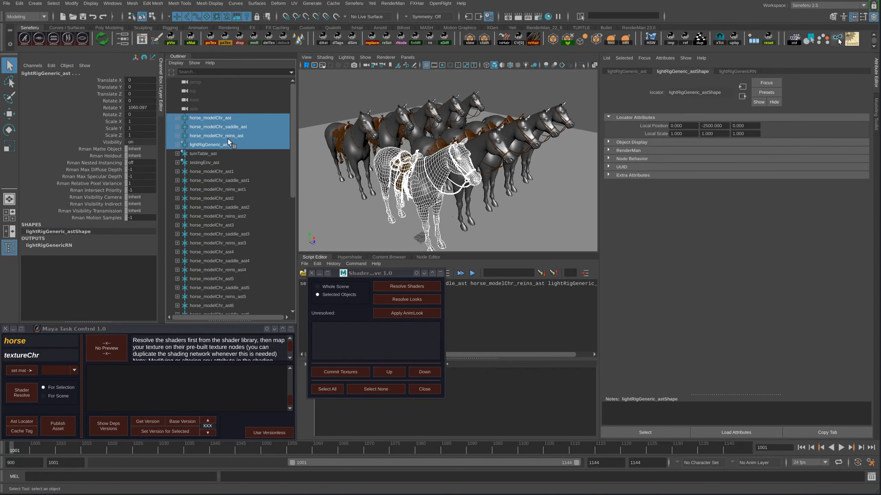
left_click(234, 171, "ctrl")
left_click_drag(292, 171, 262, 242)
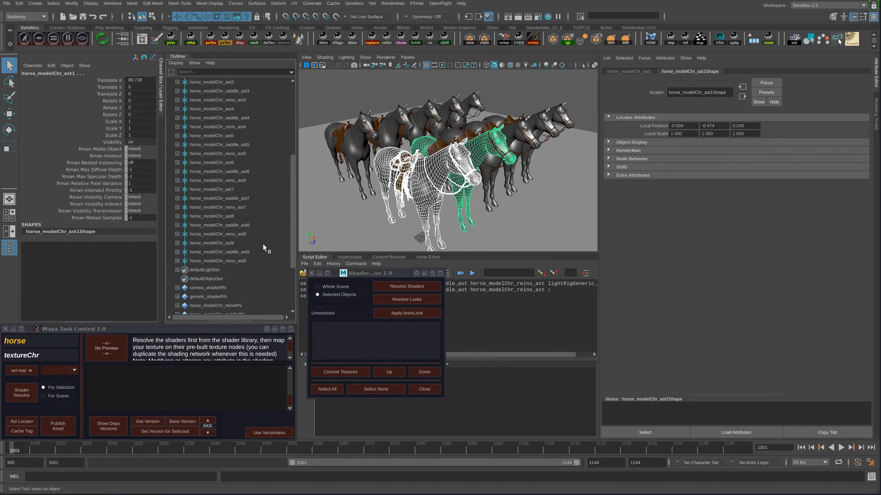
left_click(242, 260, "shift")
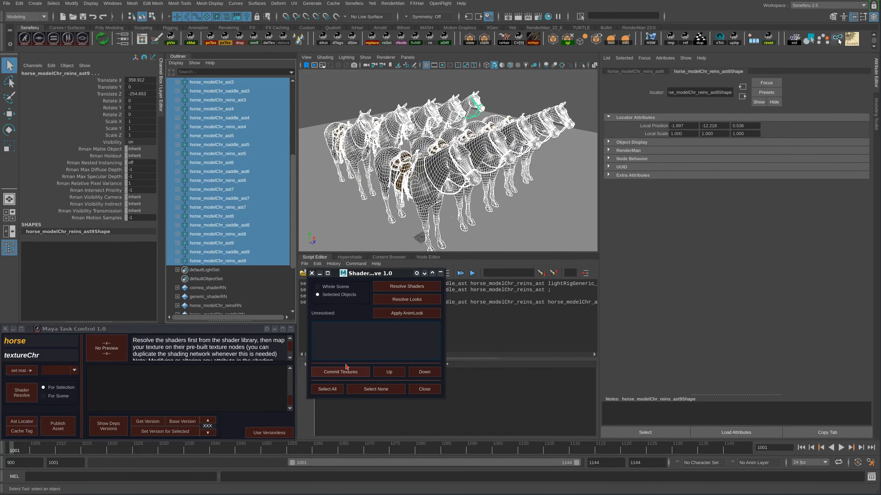
Select the front horse's body mesh and examine the Tex Dir path in its extra attributes.
left_click(459, 201)
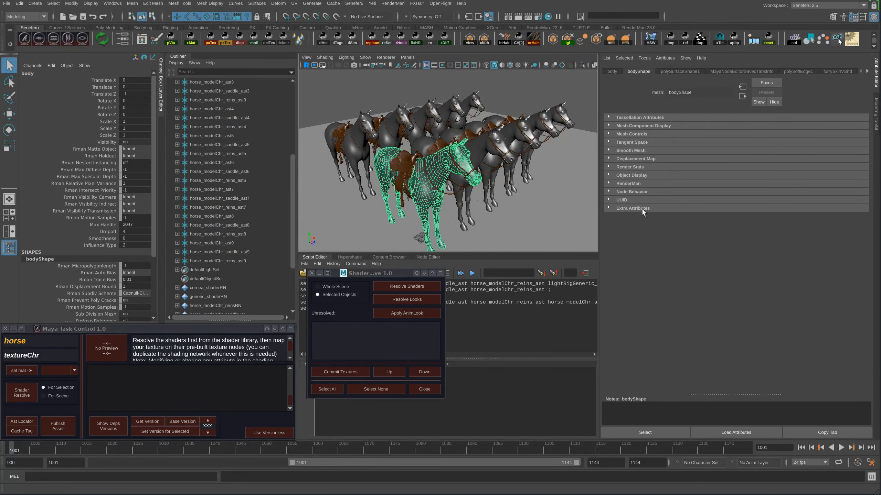
left_click(630, 209)
left_click_drag(828, 335, 639, 335)
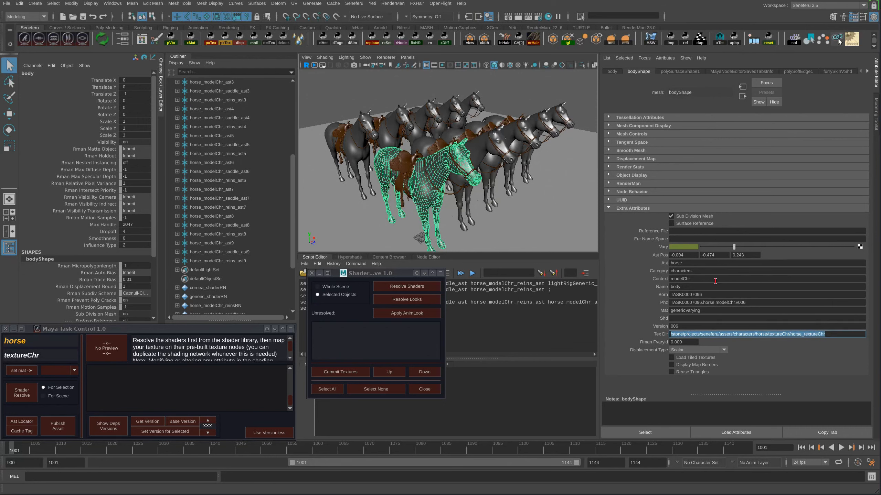
left_click(836, 335)
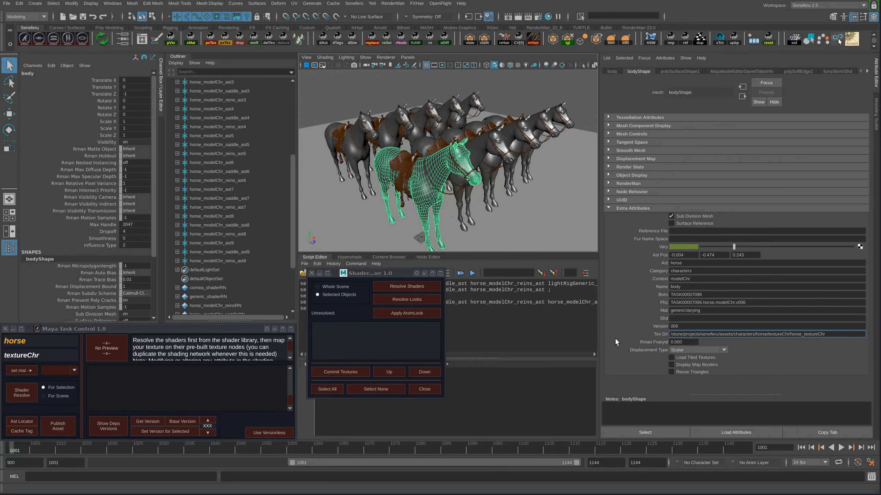
Select the duplicated horses' body meshes one after another and compare their Rman Fvaryid values.
left_click(483, 157)
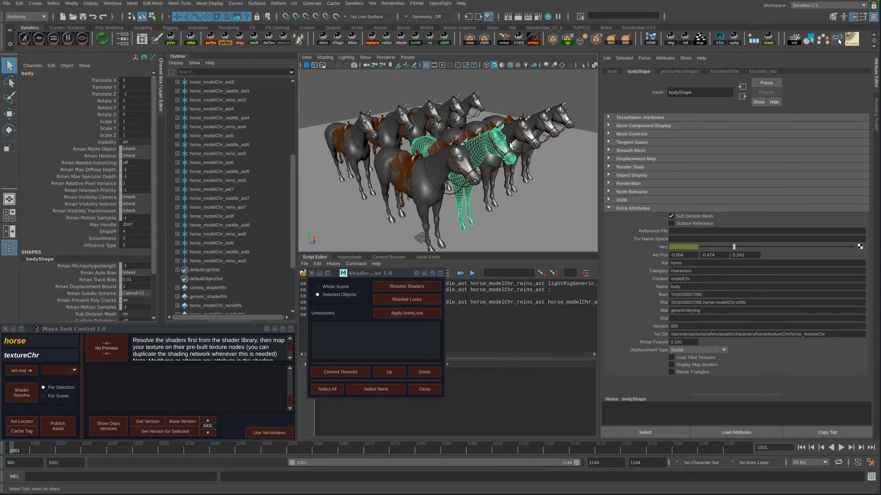
left_click(689, 342)
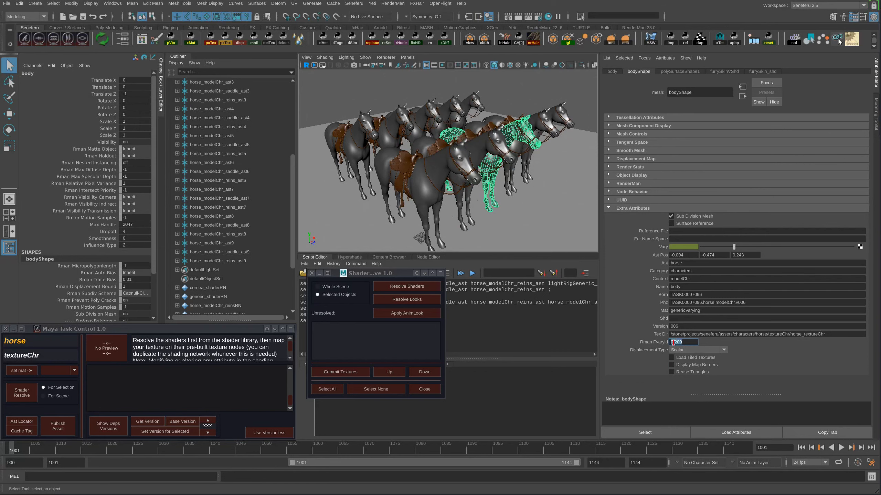
left_click(563, 129)
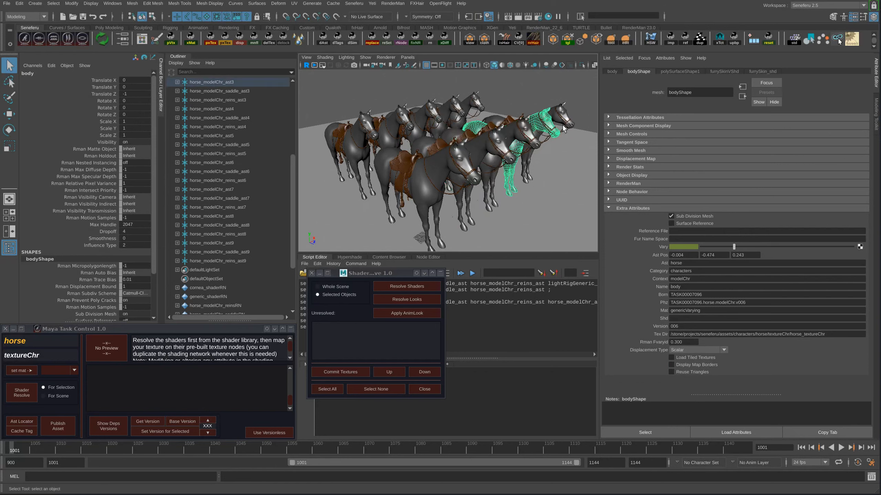
left_click(561, 120)
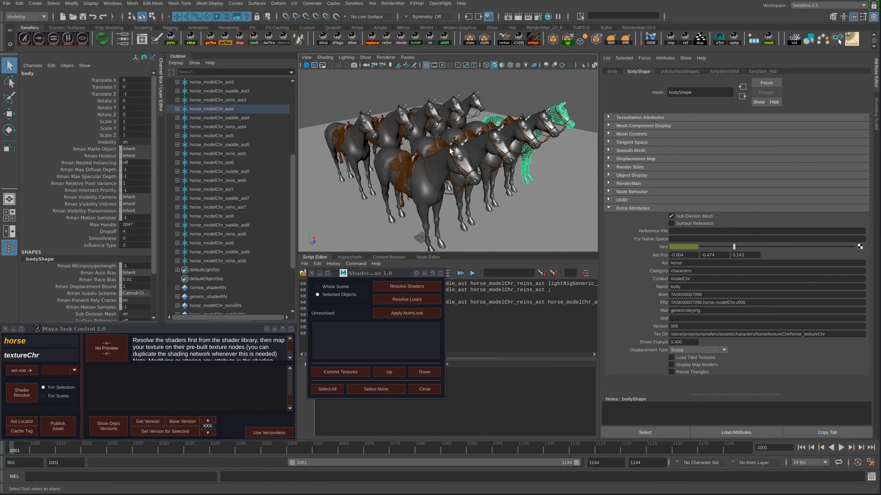
left_click(365, 148)
left_click(391, 130)
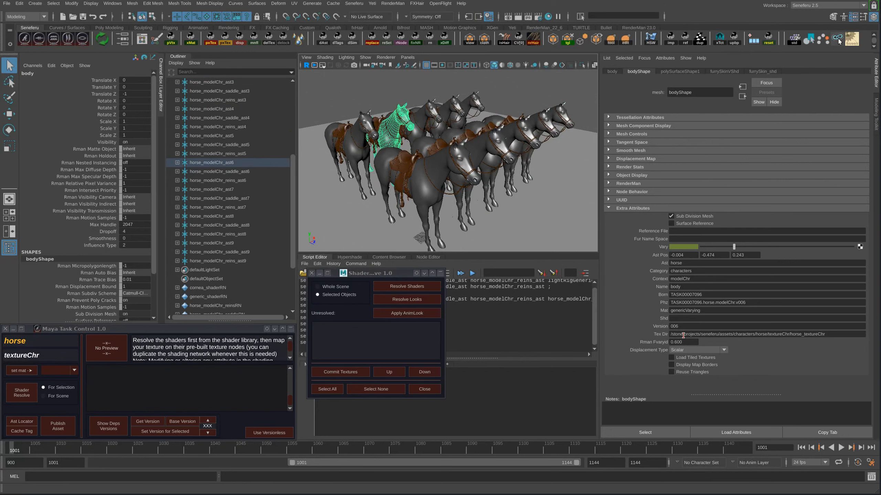
left_click(231, 163)
left_click(422, 125)
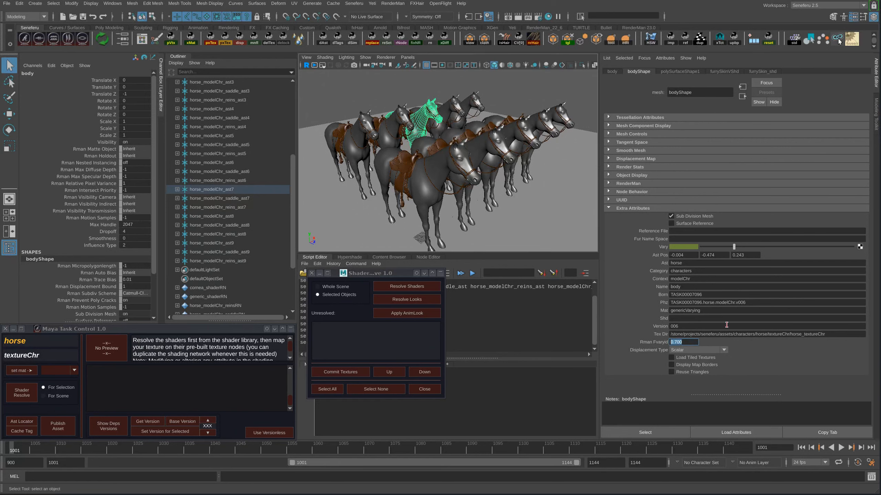
left_click_drag(690, 343, 642, 343)
Examine the duplicated horses from several angles, checking the horse_modelChr_ast7 locator and its body mesh.
mouse_move(431, 158)
left_mouse_down("alt")
mouse_move(429, 168)
mouse_move(427, 152)
left_mouse_up("alt")
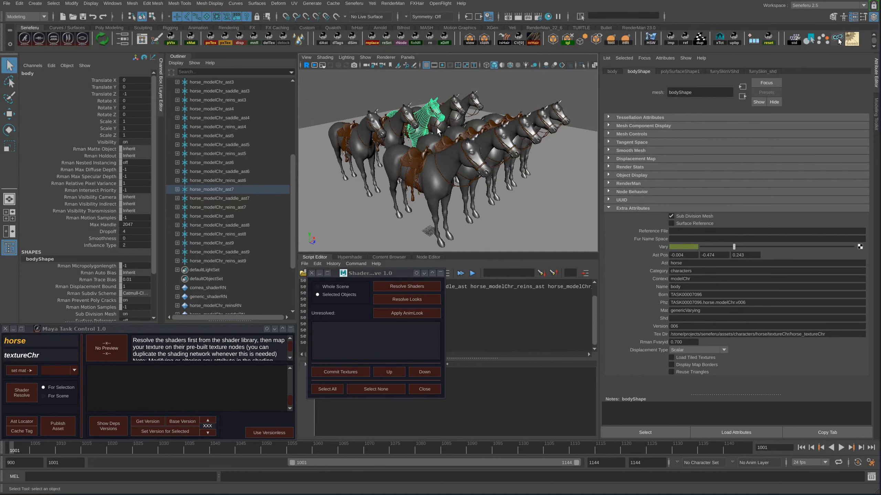
mouse_move(422, 153)
left_mouse_down("alt")
mouse_move(437, 157)
mouse_move(432, 131)
mouse_move(421, 135)
left_mouse_up("alt")
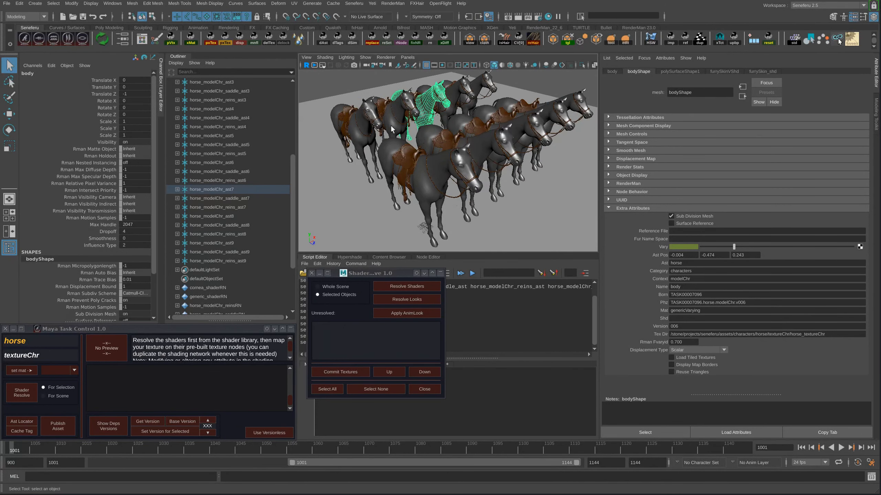
left_click(226, 190)
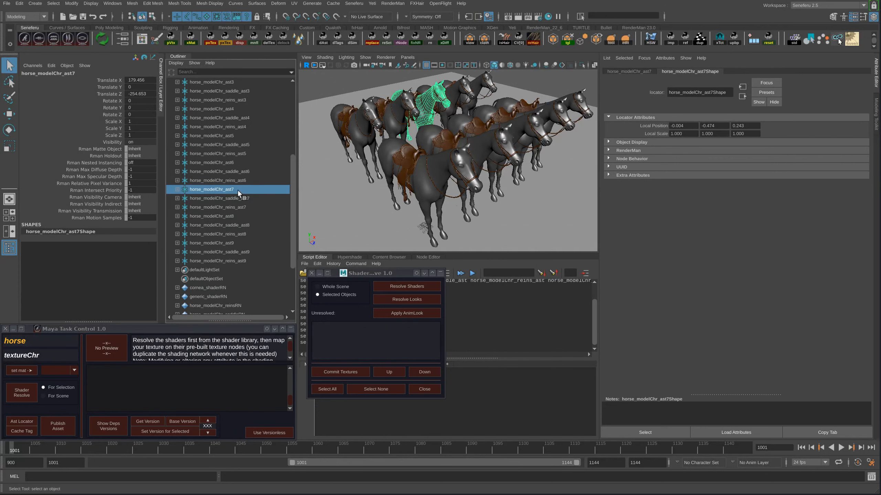
left_click(543, 89)
left_click_drag(544, 89, 412, 146, "alt")
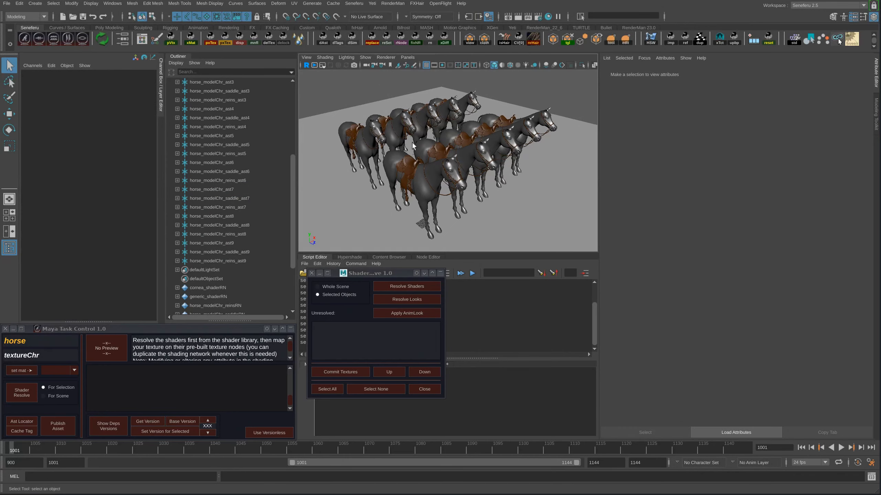
left_click(227, 189)
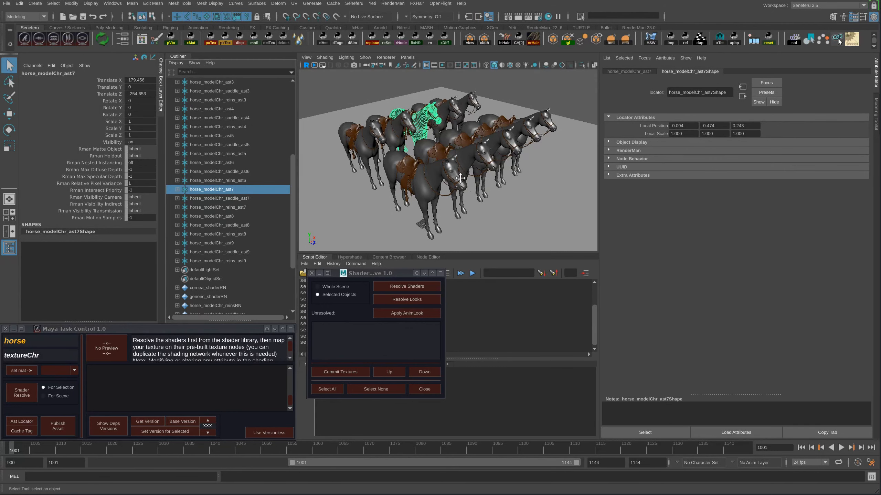
left_click_drag(464, 176, 452, 177, "alt")
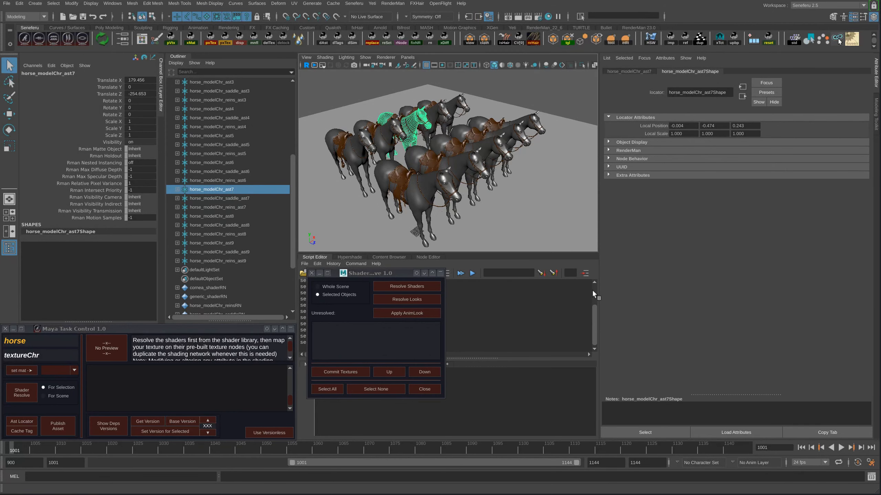
left_click(415, 122)
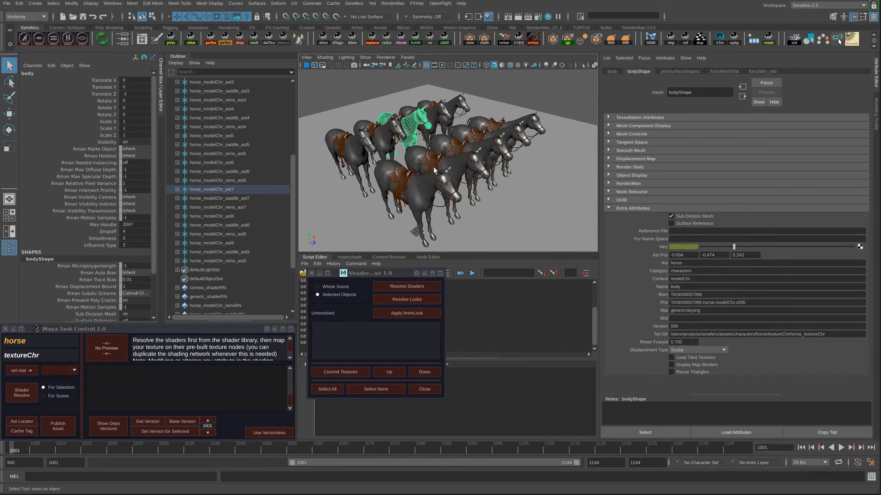
left_click_drag(434, 170, 372, 188, "alt")
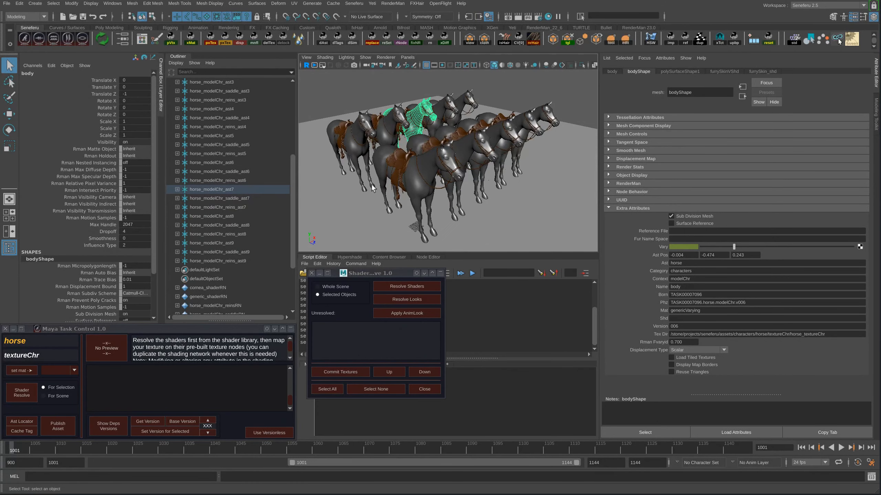
Review the duplicated horse, saddle and reins assets in the Outliner and close the Shader Resolve tool.
left_click(362, 334)
mouse_move(292, 200)
left_mouse_down()
mouse_move(293, 224)
mouse_move(297, 163)
mouse_move(294, 199)
mouse_move(296, 164)
mouse_move(281, 205)
left_mouse_up()
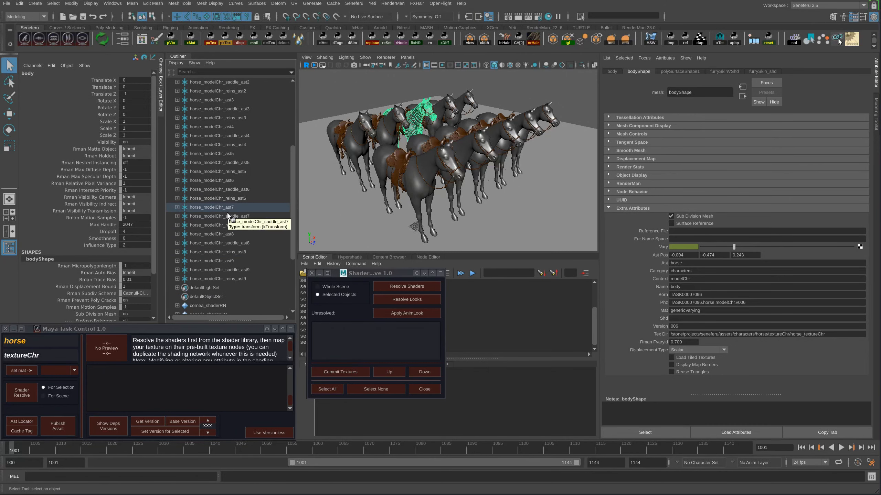
left_click_drag(293, 171, 295, 115)
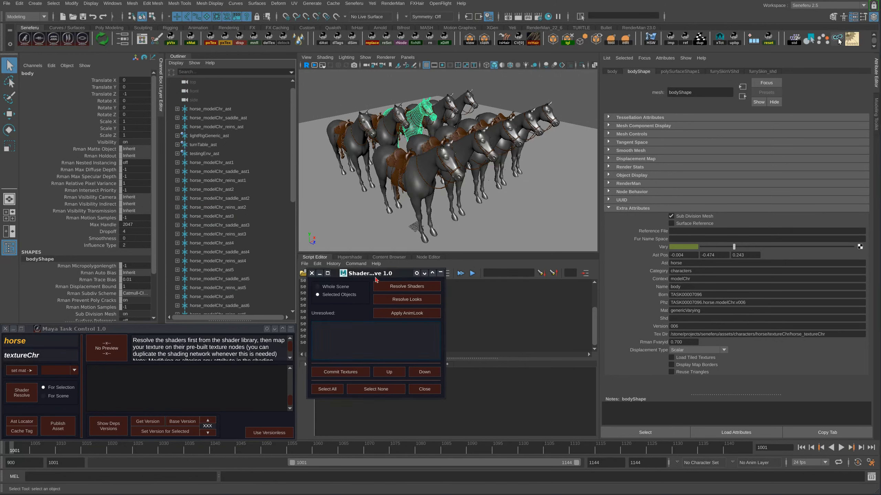
left_click_drag(375, 276, 390, 280)
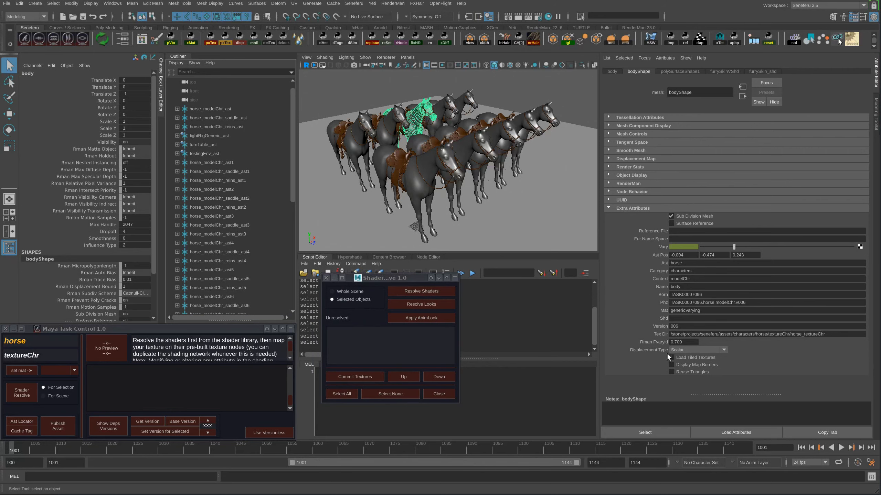
left_click_drag(384, 278, 359, 284)
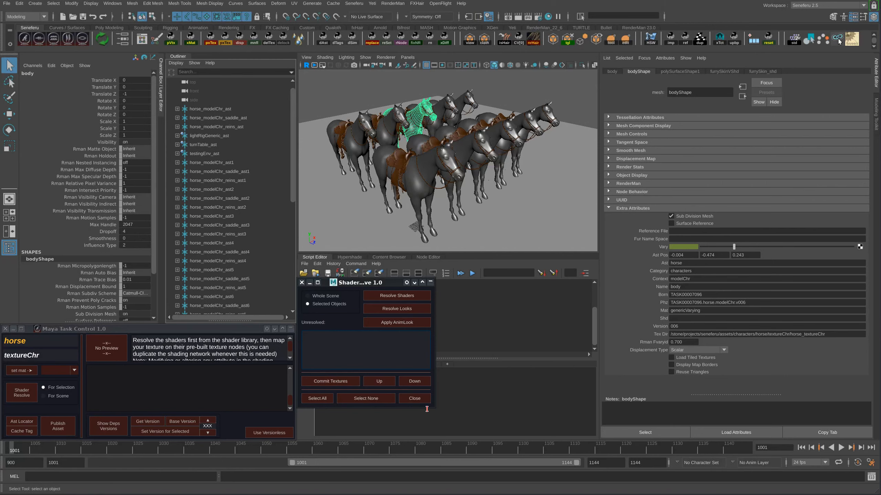
left_click(415, 399)
Frame the whole herd with nothing selected, flush the RenderMan texture cache and start an IPR render.
mouse_move(455, 125)
left_mouse_down("alt")
mouse_move(455, 151)
mouse_move(454, 134)
left_mouse_up("alt")
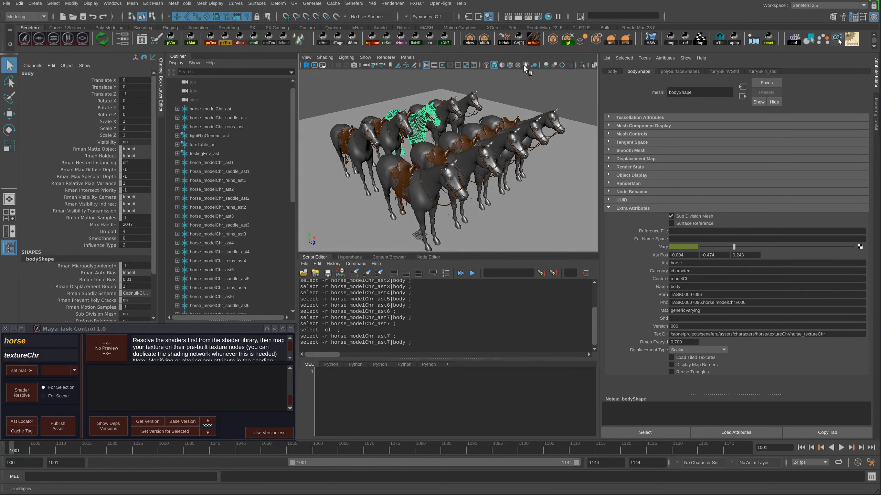
left_click(350, 90)
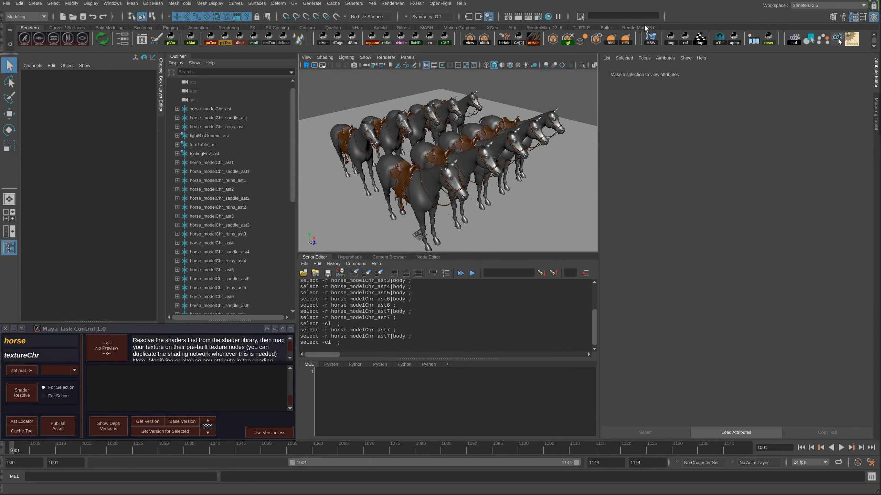
left_click(639, 28)
right_click(39, 41)
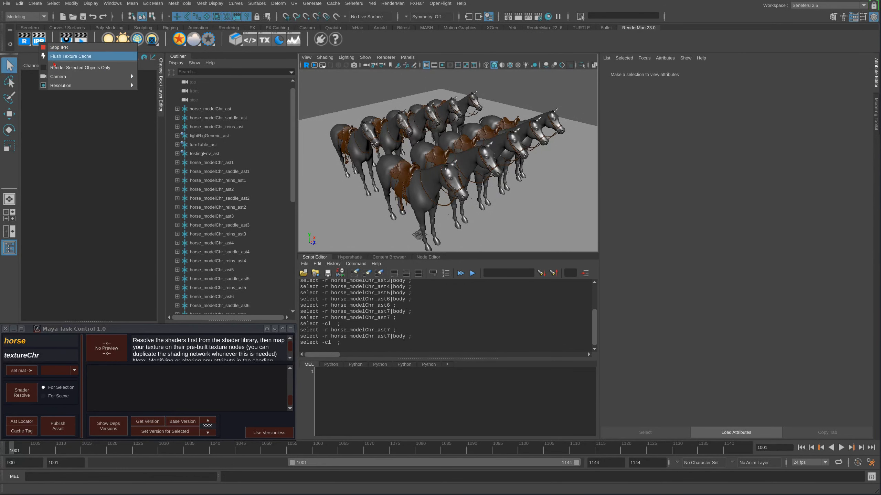
left_click(53, 57)
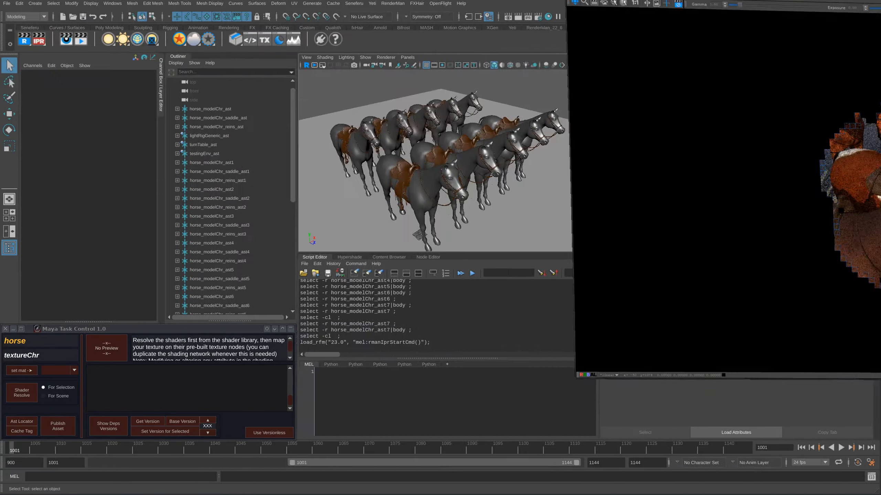
Bring the horse_textureChr_beauty render into view and compare the horses' coat textures, saddles and reins with the viewport.
left_click_drag(879, 14, 448, 42)
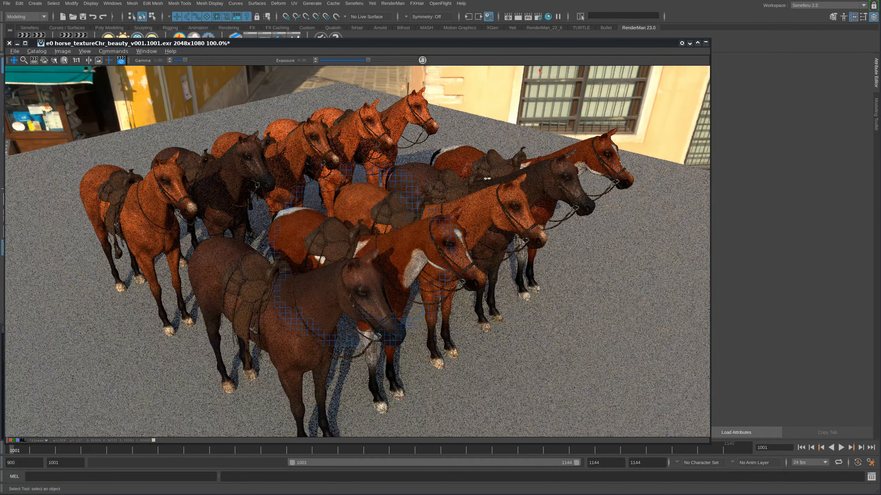
left_click_drag(548, 44, 569, 16)
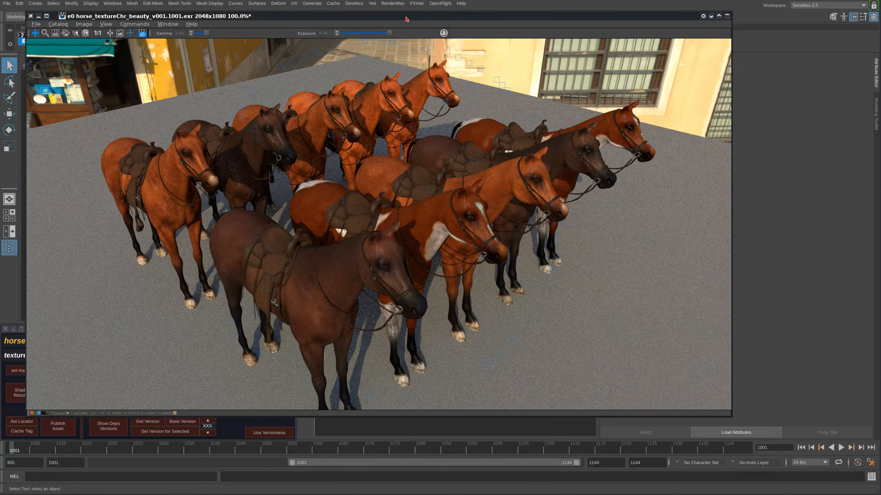
left_click_drag(407, 18, 495, 127)
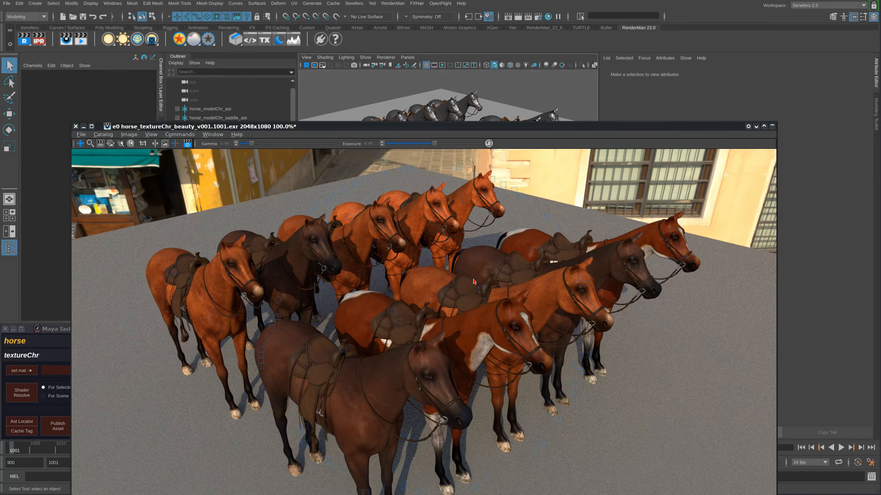
left_click_drag(536, 127, 503, 74)
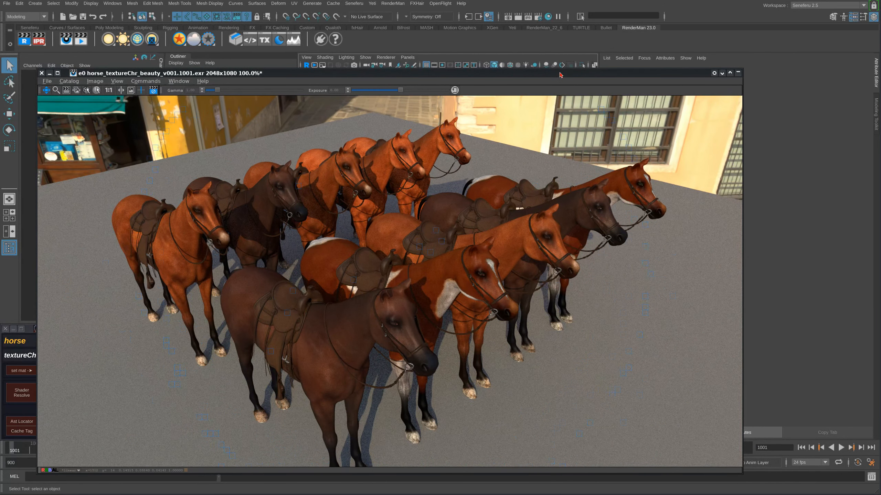
left_click_drag(559, 75, 566, 43)
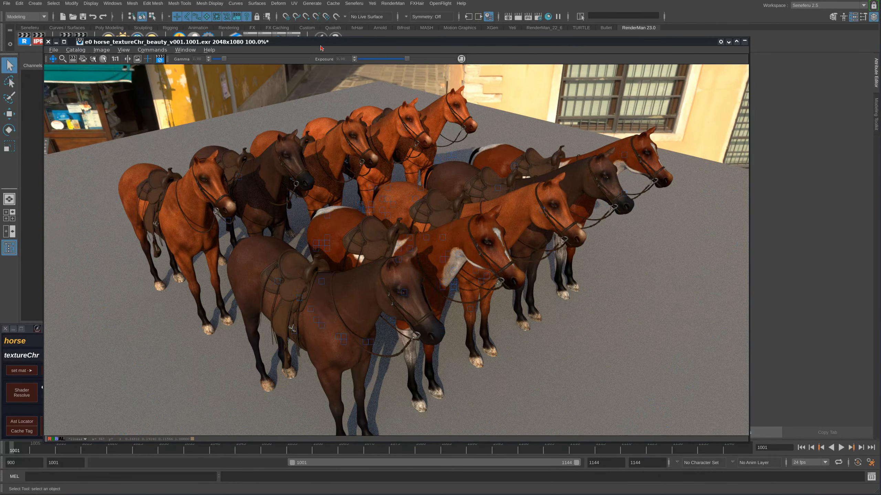
left_click_drag(319, 43, 348, 218)
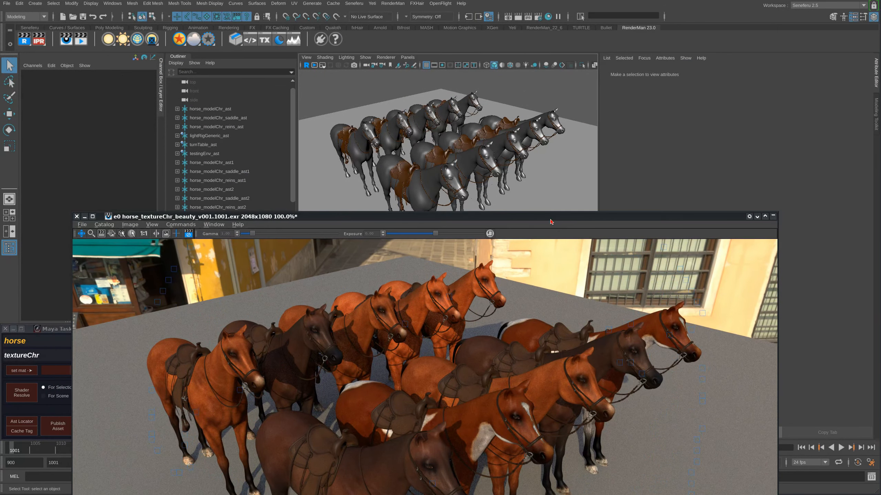
left_click_drag(550, 219, 472, 178)
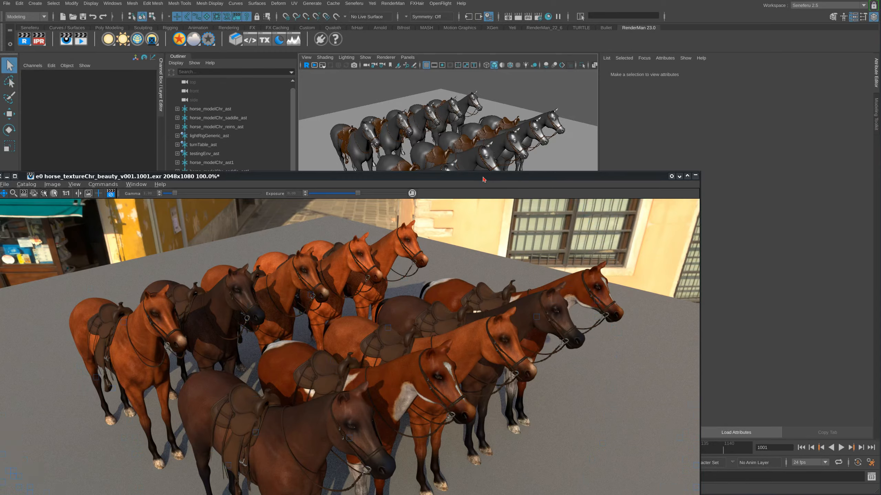
Examine the coat colour variations of the horses in the horse_textureChr beauty render, moving the render window aside to compare with the scene.
left_click_drag(484, 179, 474, 245)
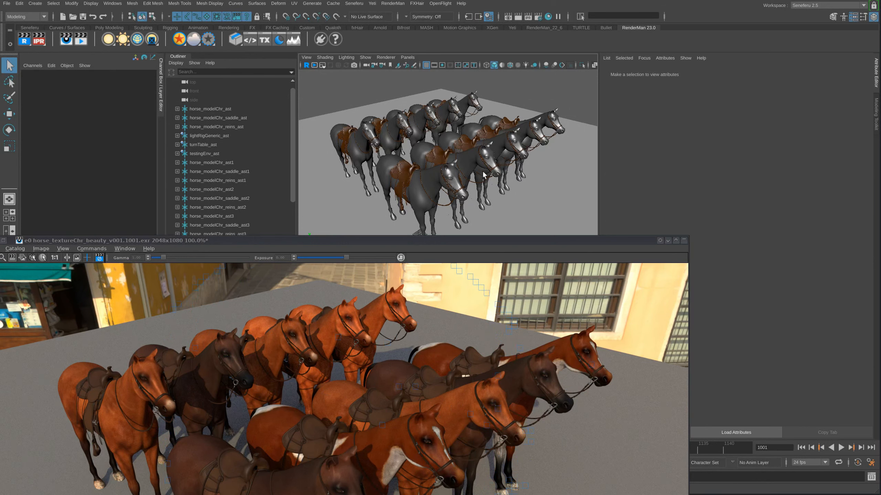
left_click(241, 179)
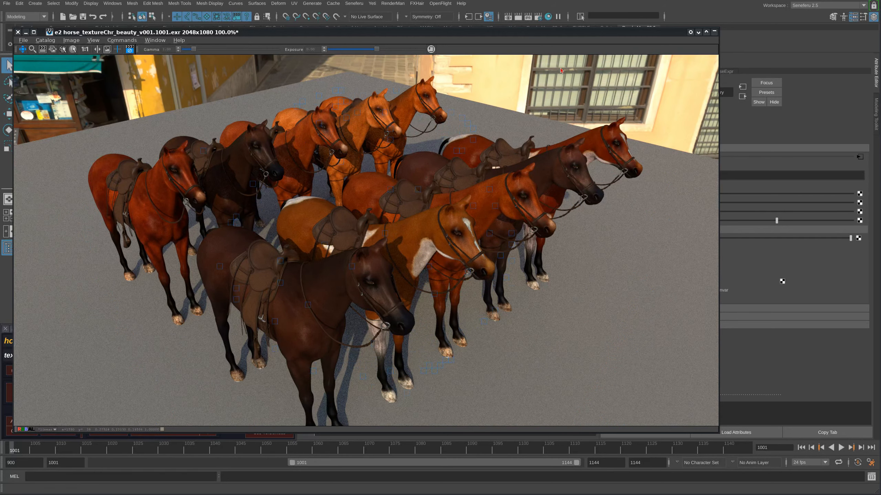
left_click_drag(597, 35, 607, 68)
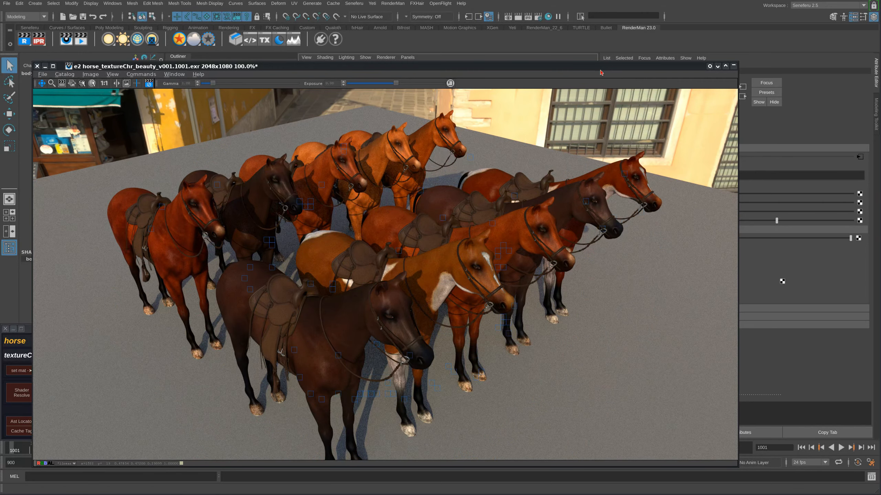
left_click_drag(608, 69, 552, 193)
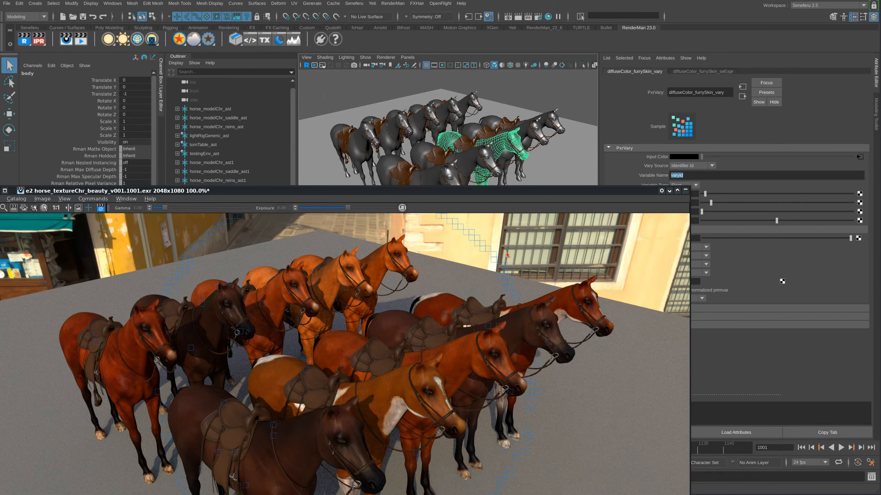
left_click_drag(503, 193, 465, 194)
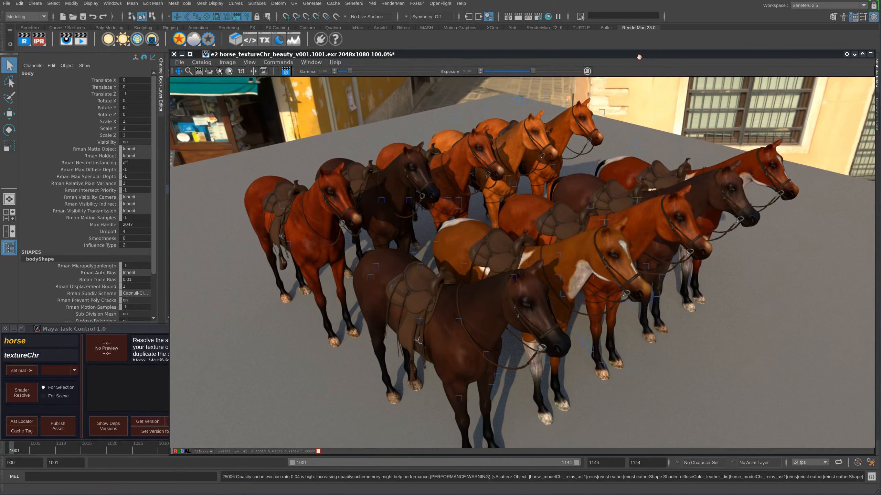
left_click_drag(639, 57, 490, 46)
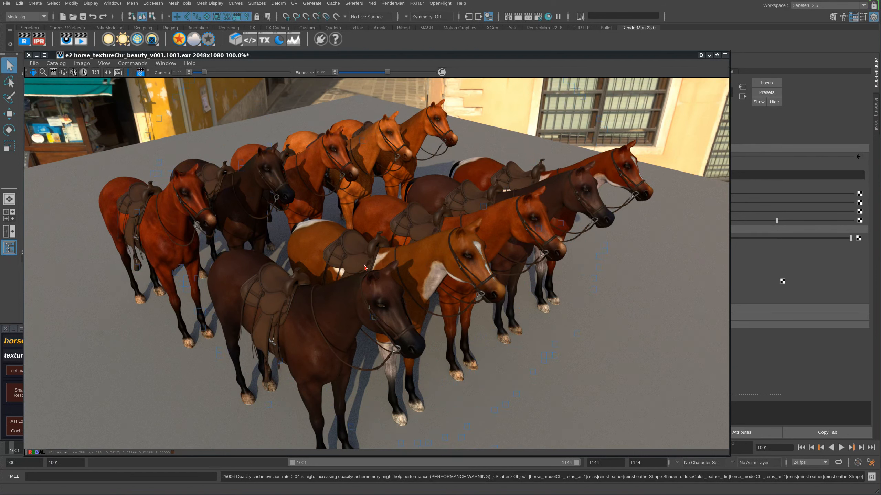
left_click_drag(527, 61, 536, 38)
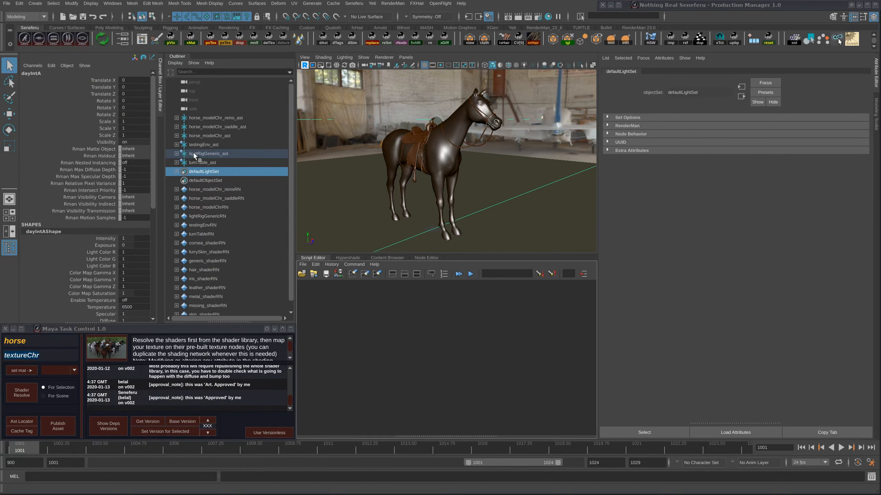
Create a textureChr asset locator containing only the horse body asset horse_modelChr_ast.
left_click(226, 135)
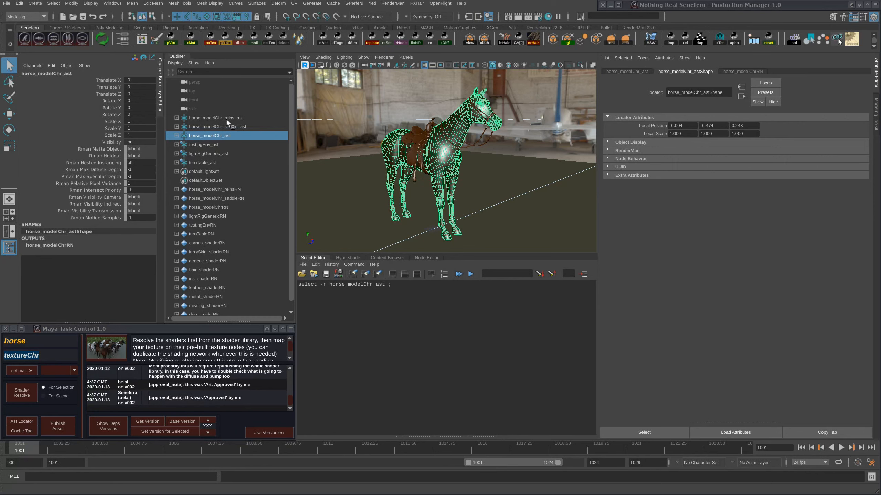
left_click(222, 126)
left_click(233, 117, "shift")
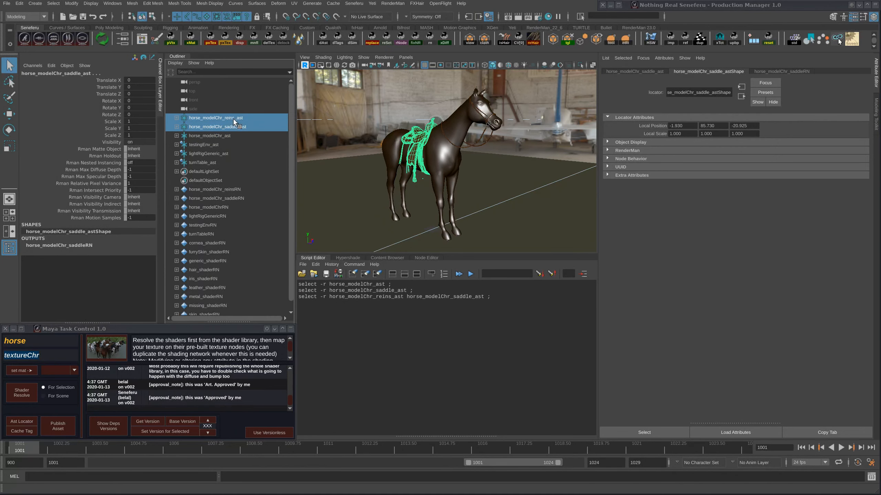
left_click(233, 116, "shift")
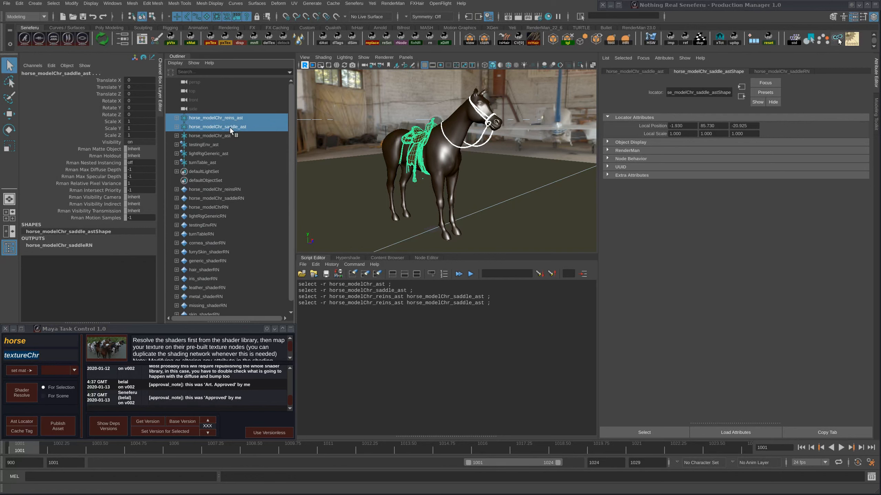
left_click(222, 135)
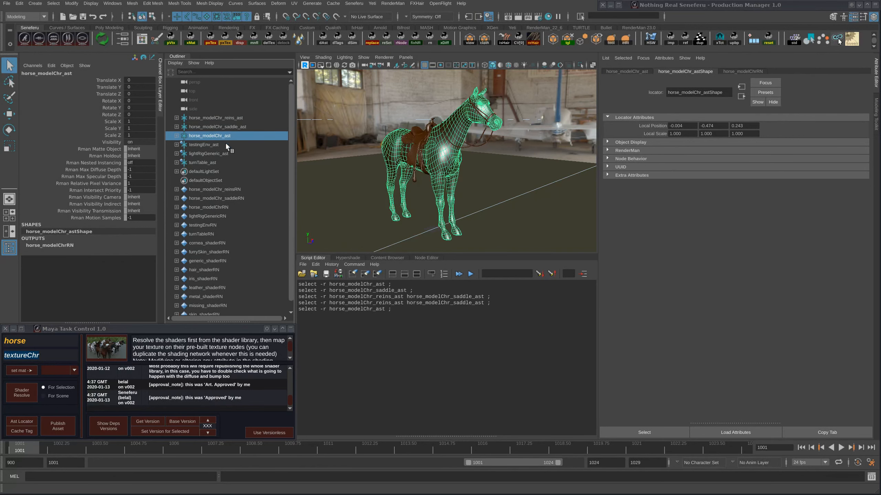
left_click(215, 139)
left_click(36, 419)
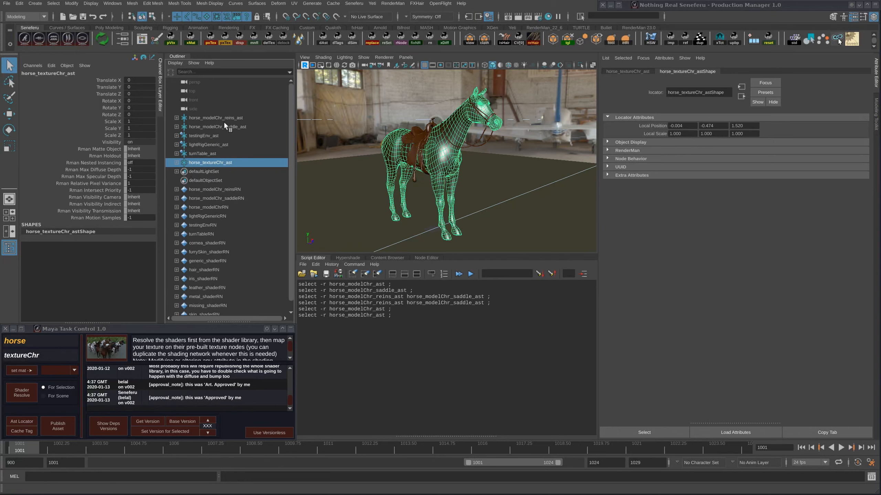
Parent horse_modelChr_reins_ast and horse_modelChr_saddle_ast under horse_textureChr_ast and expand its hierarchy.
left_click_drag(223, 122, 228, 124)
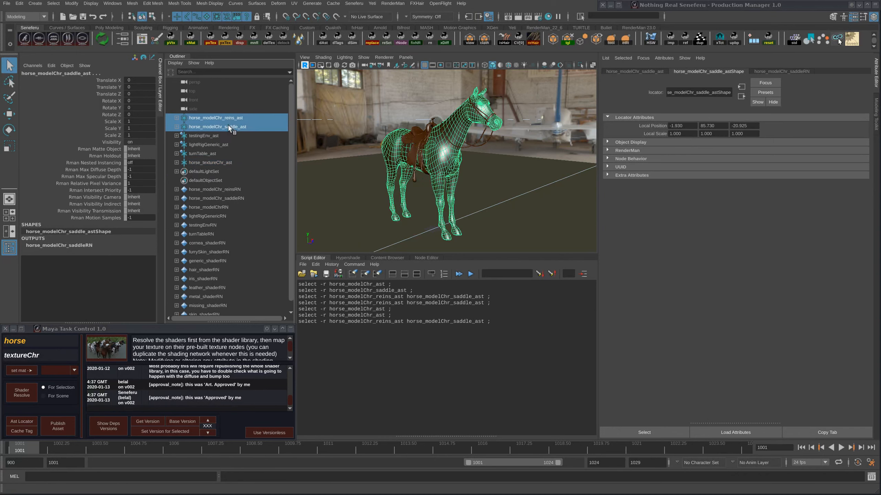
middle_click_drag(228, 124, 220, 164)
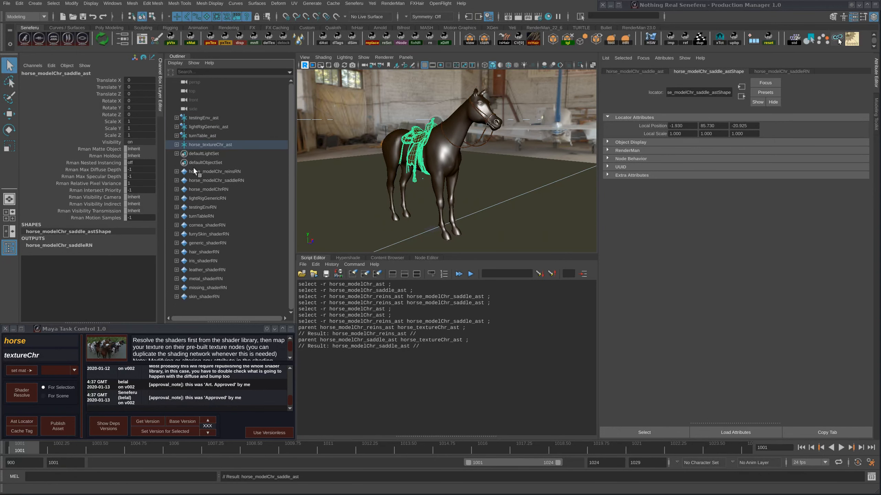
left_click(177, 144)
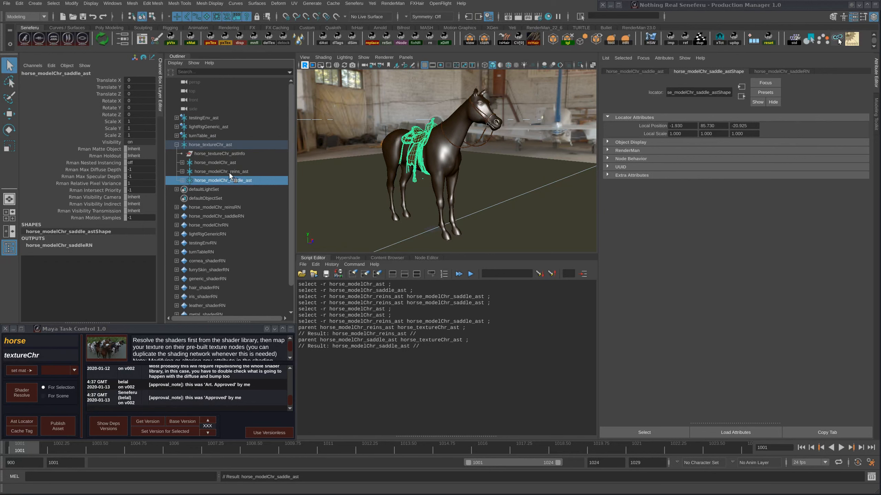
Inspect the reins and saddle assets inside horse_textureChr_ast, selecting them together and one by one.
left_click_drag(238, 172, 246, 179)
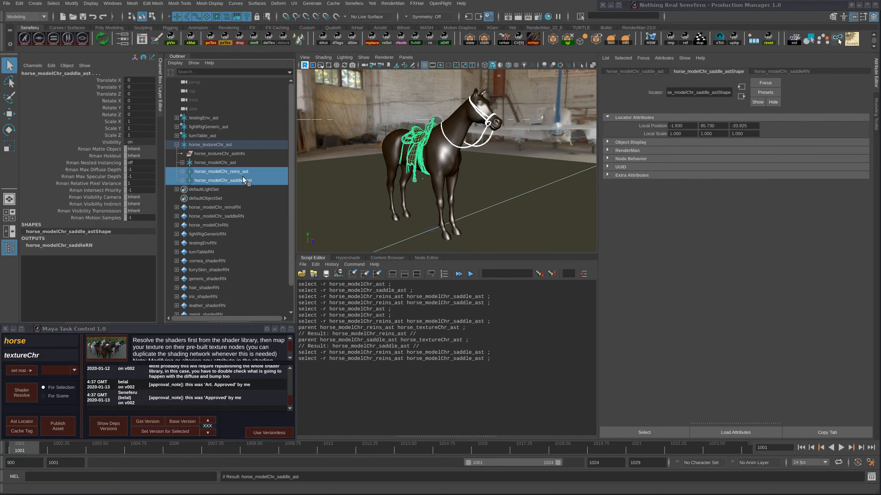
left_click(215, 146)
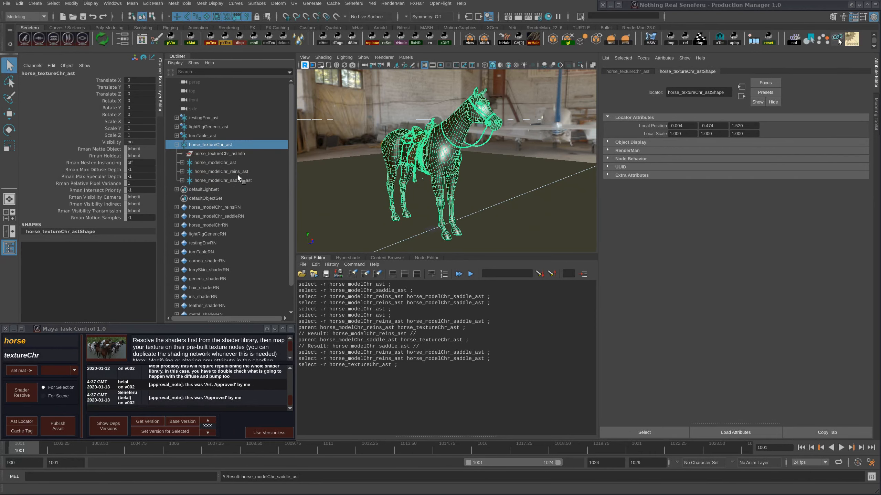
left_click_drag(238, 182, 234, 179)
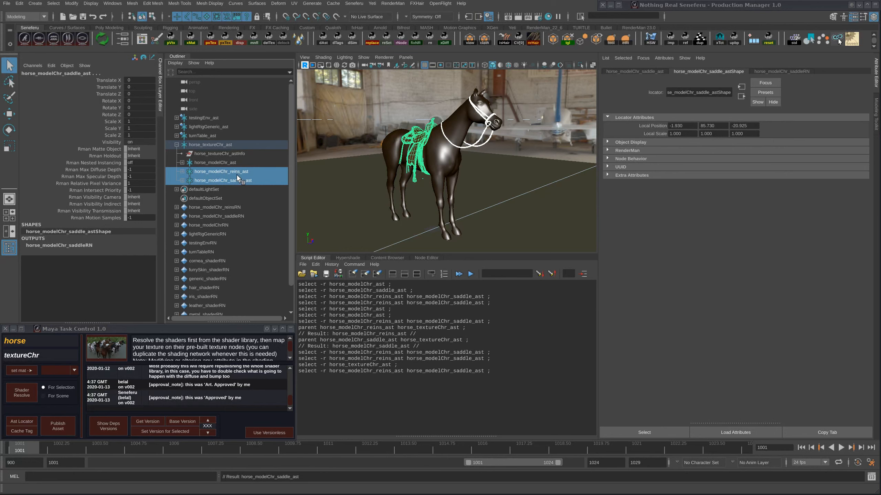
left_click(238, 170)
left_click(240, 181)
left_click(239, 174)
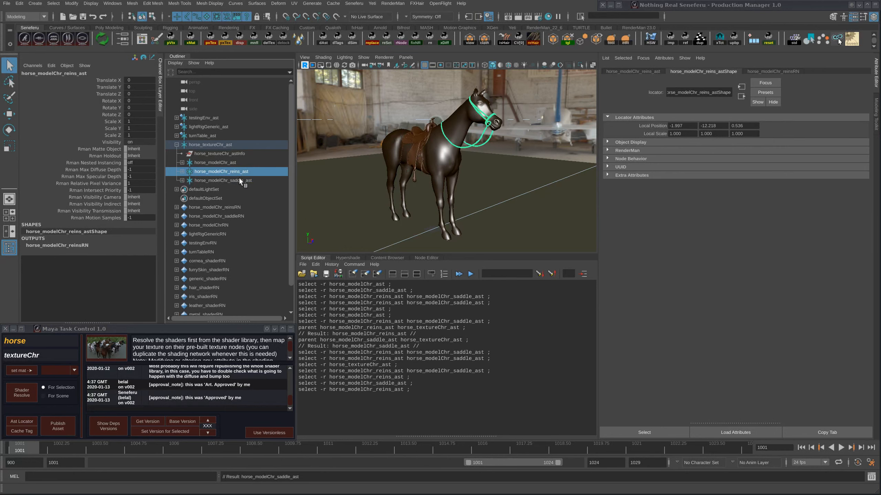
left_click(238, 174)
left_click(238, 180)
left_click(240, 174)
left_click(240, 180)
left_click(241, 174)
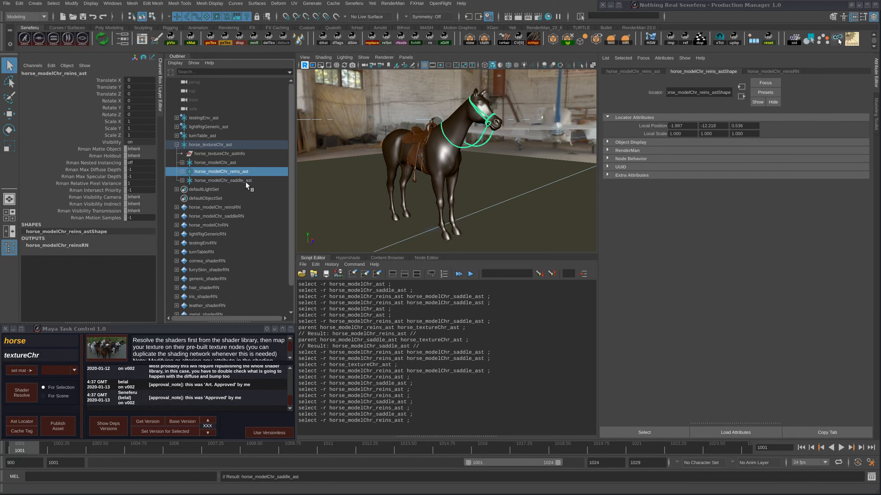
Unparent the reins and saddle assets from horse_textureChr_ast to the world level and collapse its hierarchy.
left_click(244, 181, "shift")
key("shift+p")
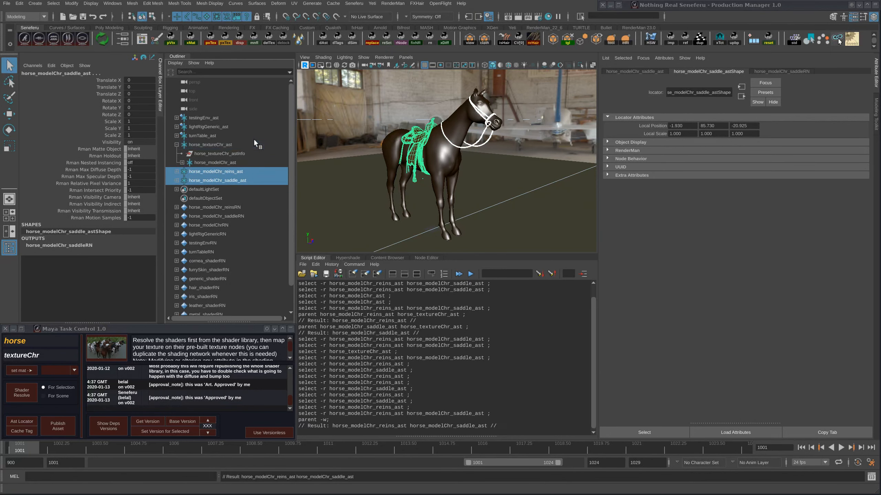
left_click(176, 145)
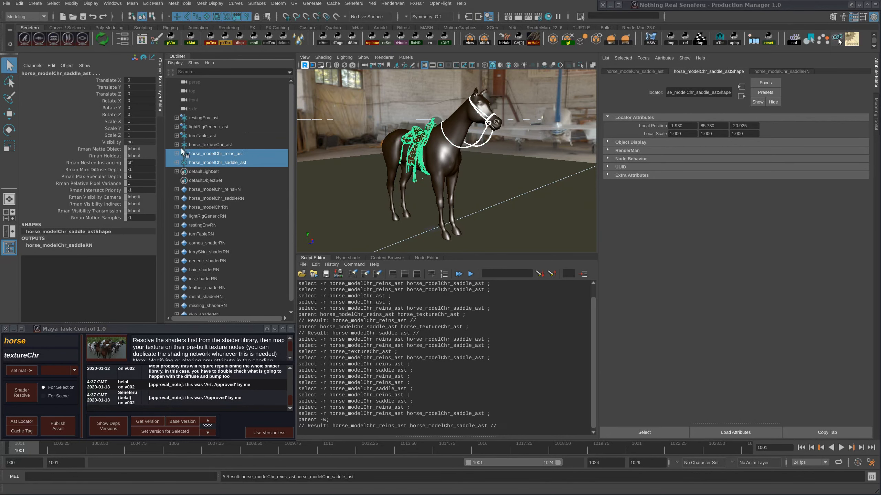
Review horse_textureChr_ast, the separate reins and saddle assets, and the horse_modelChr_reinsRN reference node in the scene hierarchy.
left_click(221, 144)
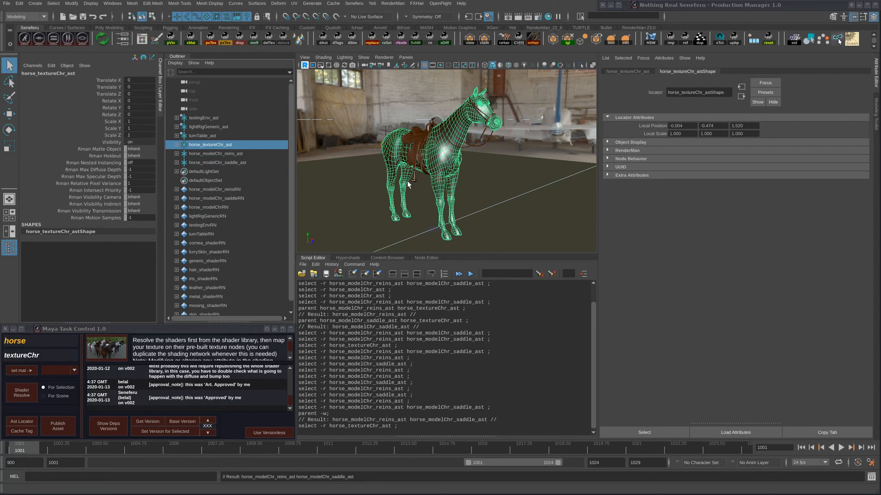
left_click(70, 329)
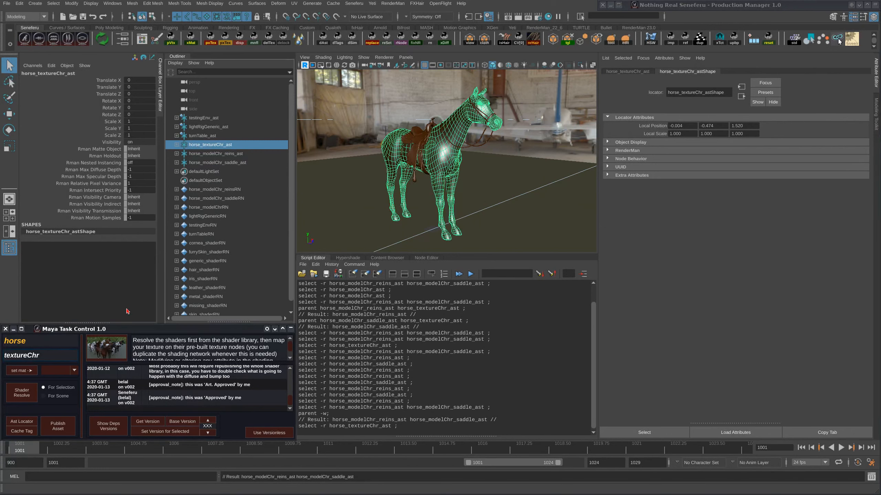
left_click(242, 144)
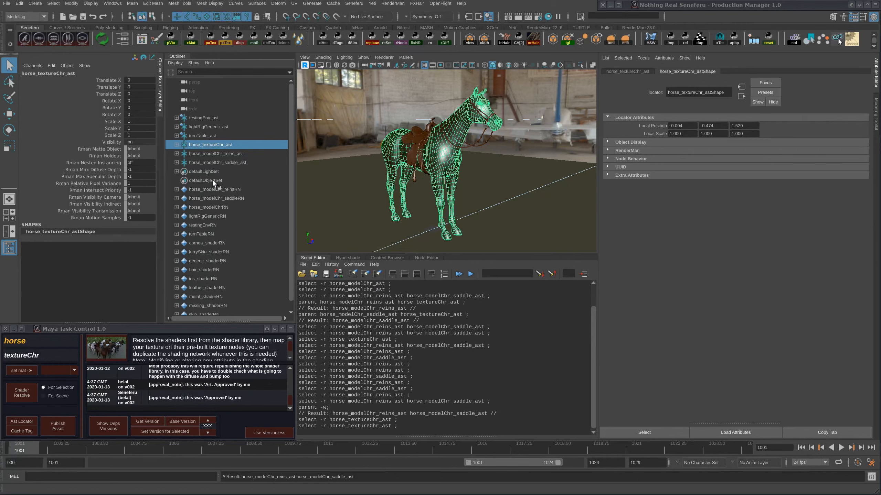
left_click(177, 153)
left_click(176, 155)
left_click(177, 162)
left_click(176, 162)
left_click(243, 190)
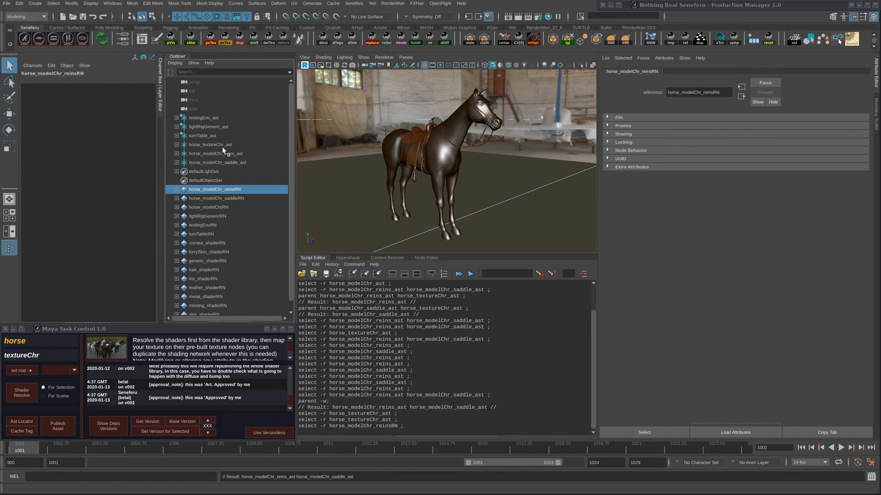
left_click(232, 154)
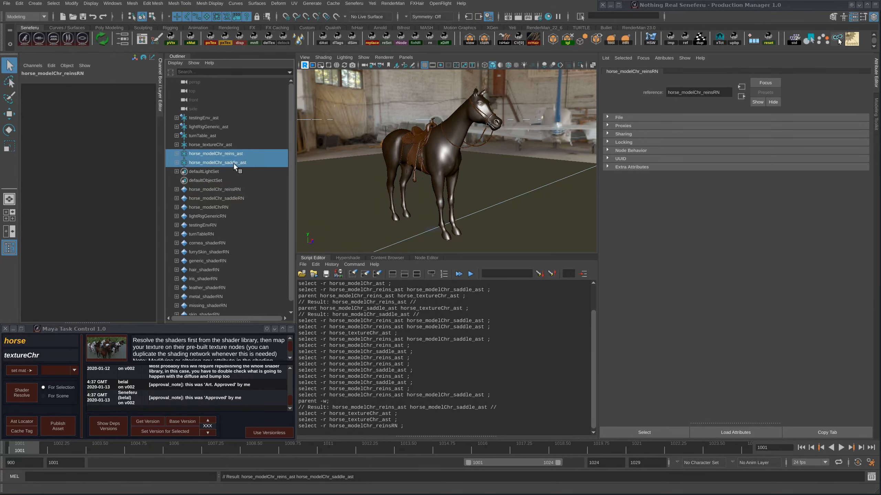
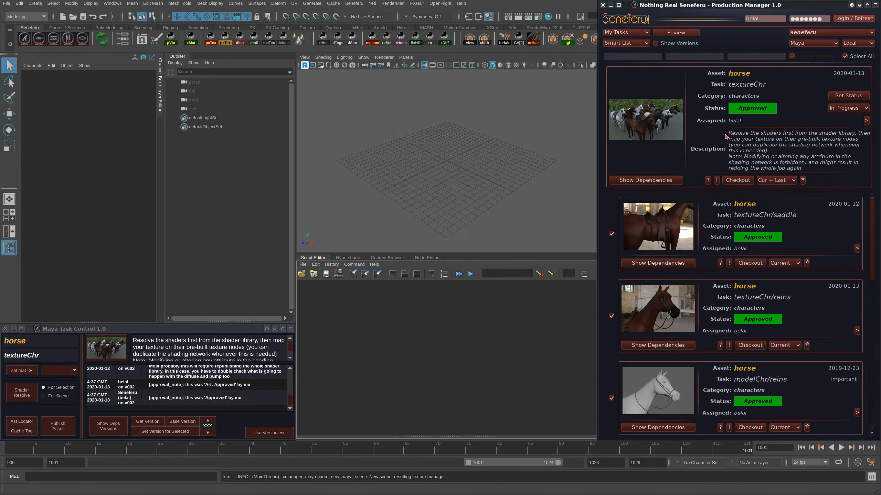
Look through the horse textureChr task's dependencies in the Production Manager, from the saddle and reins texture tasks to the model tasks.
scroll(873, 270, "down", 2)
scroll(873, 270, "up", 2)
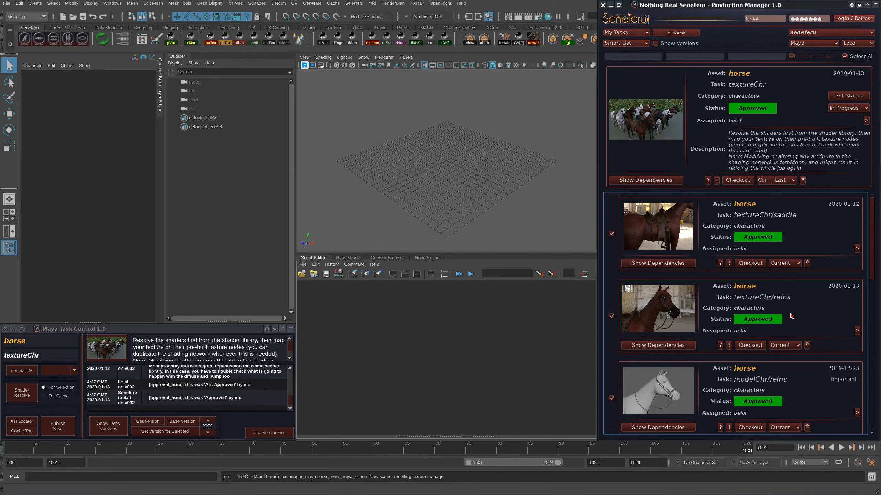
scroll(756, 386, "down", 4)
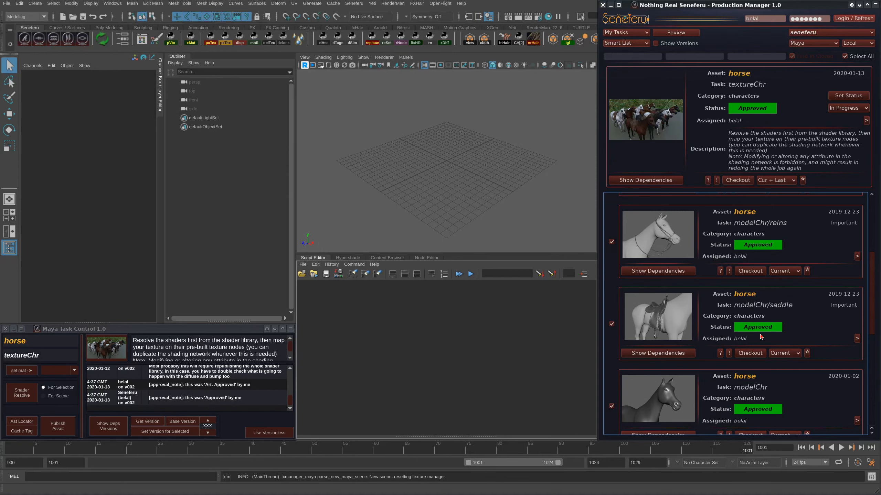
scroll(853, 346, "down", 2)
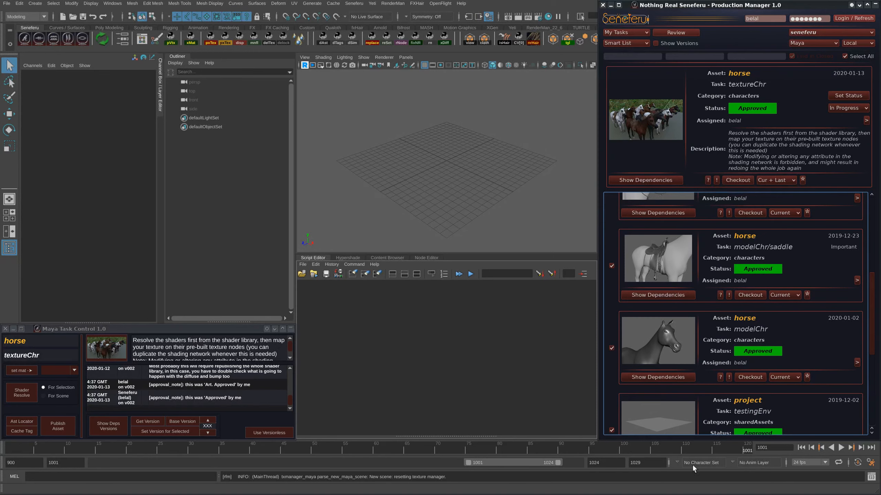
scroll(873, 291, "up", 1)
scroll(873, 291, "up", 1)
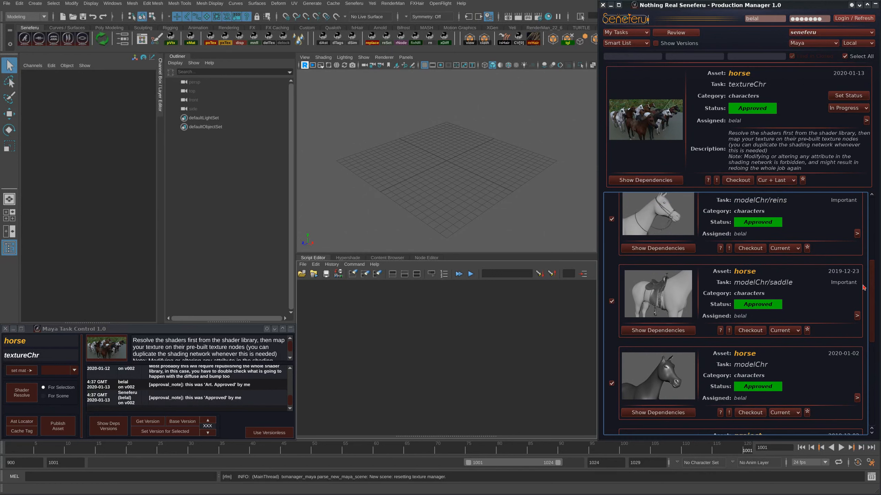
scroll(872, 289, "up", 1)
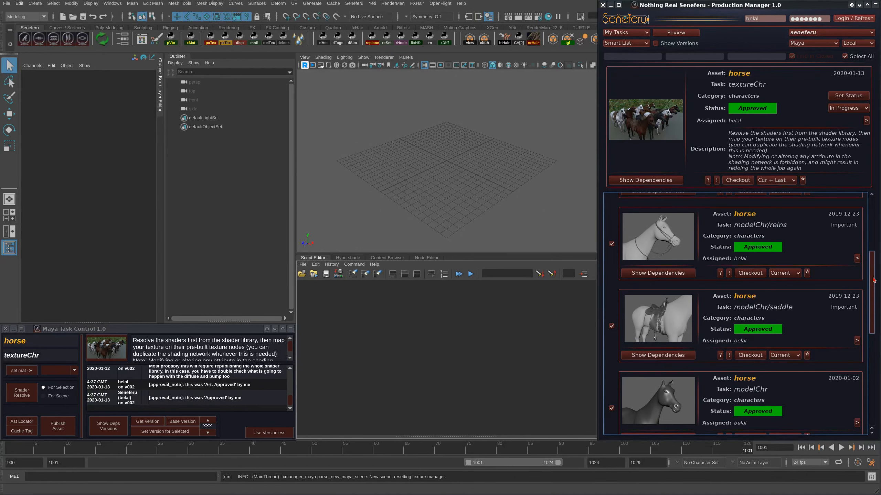
scroll(840, 300, "down", 1)
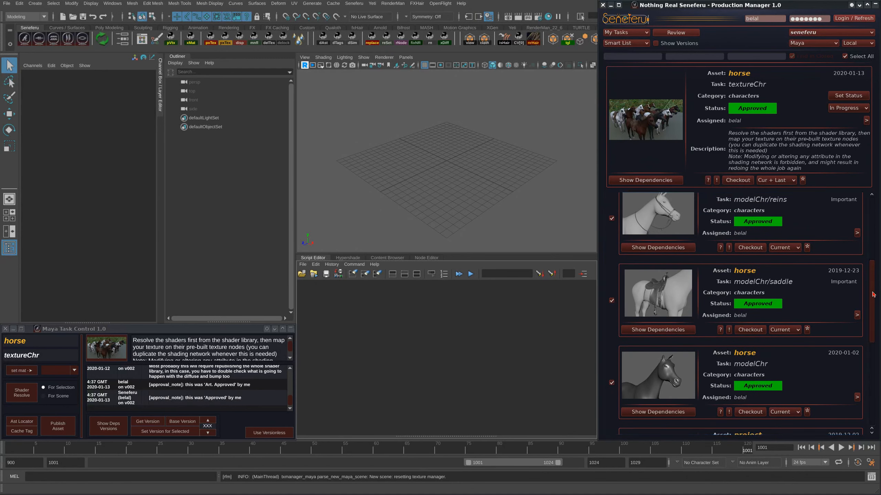
scroll(788, 308, "up", 1)
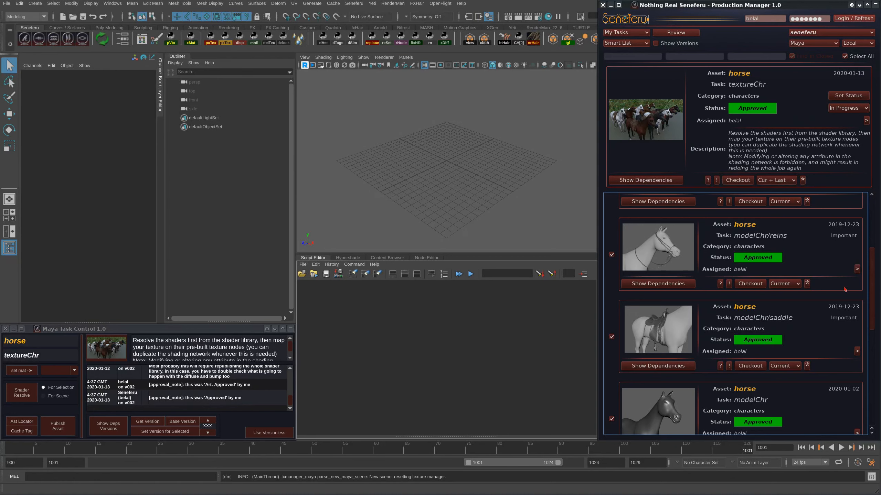
scroll(870, 247, "up", 2)
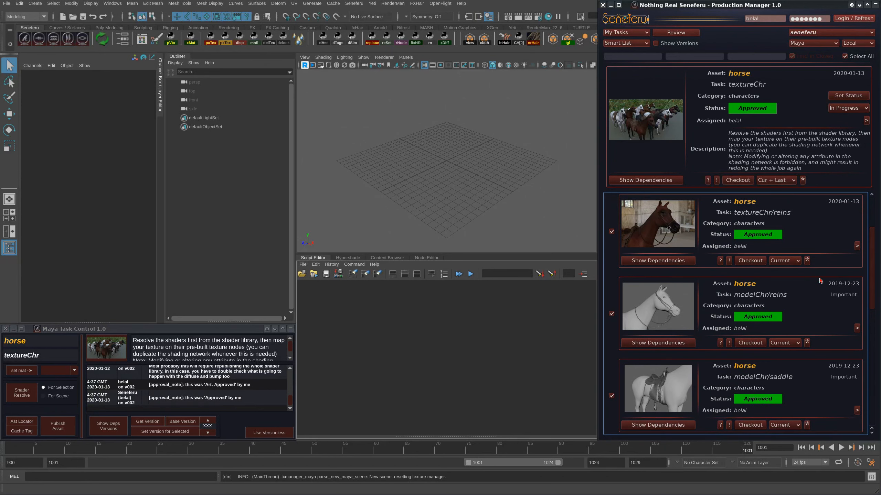
scroll(863, 226, "up", 2)
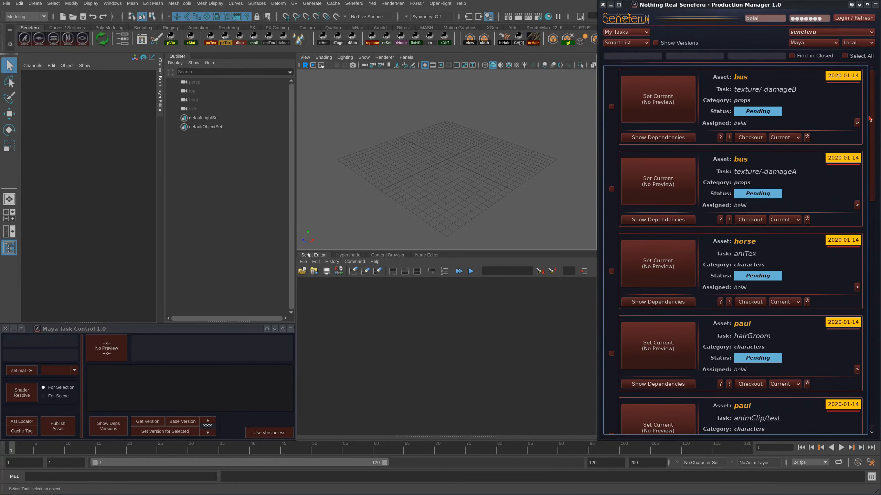
scroll(872, 120, "down", 1)
scroll(872, 120, "up", 1)
mouse_move(872, 123)
left_mouse_down()
mouse_move(873, 131)
mouse_move(874, 108)
left_mouse_up()
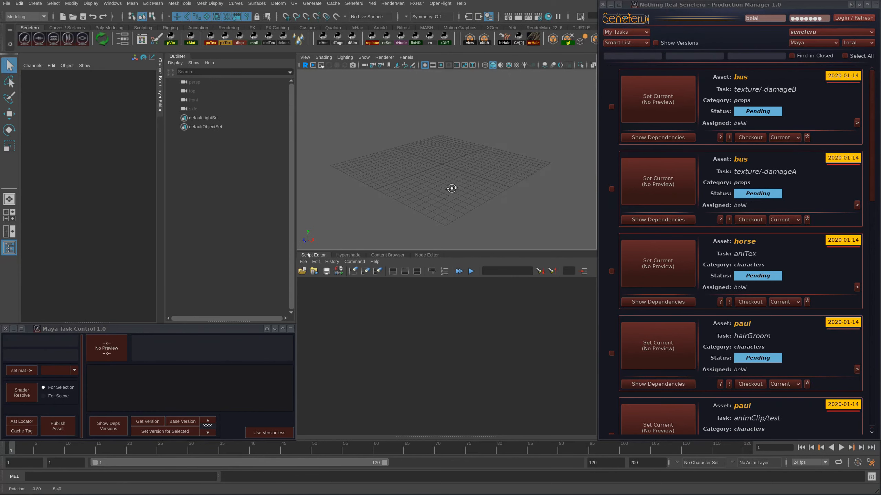
scroll(475, 205, "up", 2)
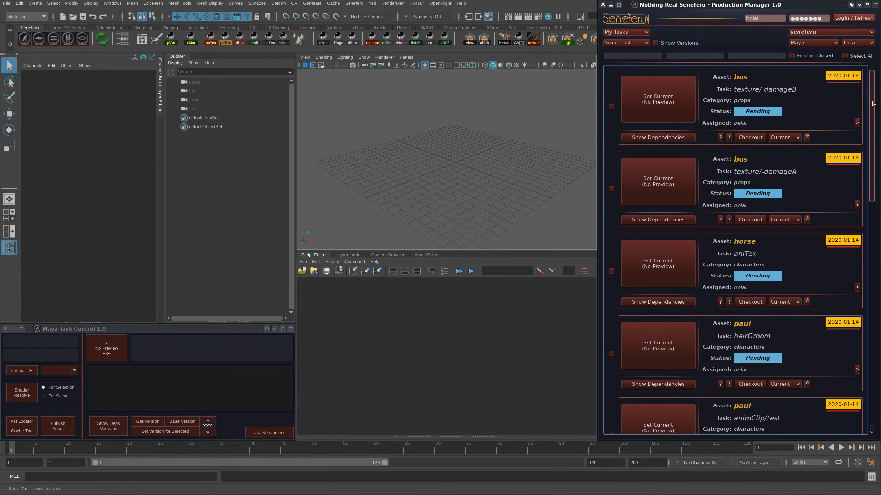
Filter the task list to the bus asset including closed tasks, and check out its texture task.
left_click(644, 55)
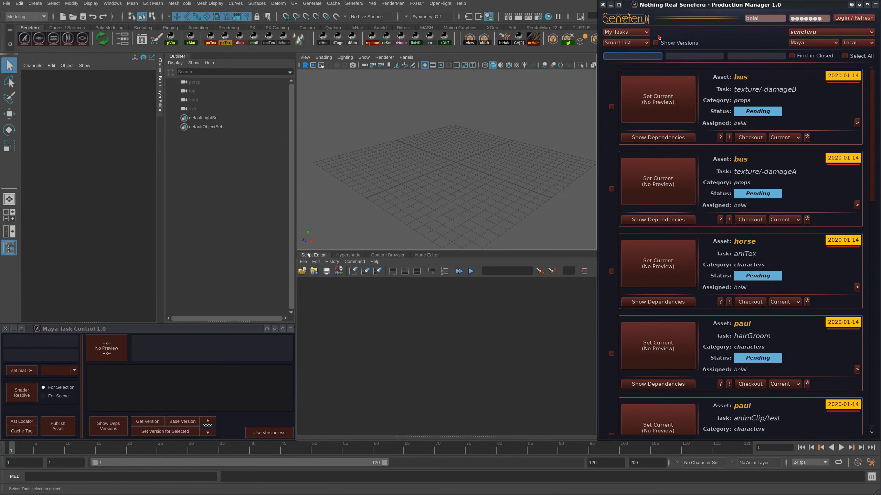
type("bus")
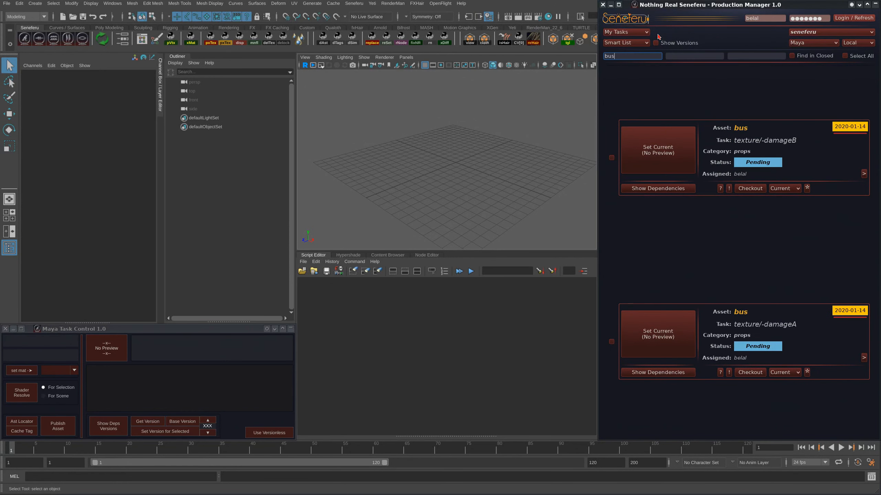
key("Tab")
left_click(792, 55)
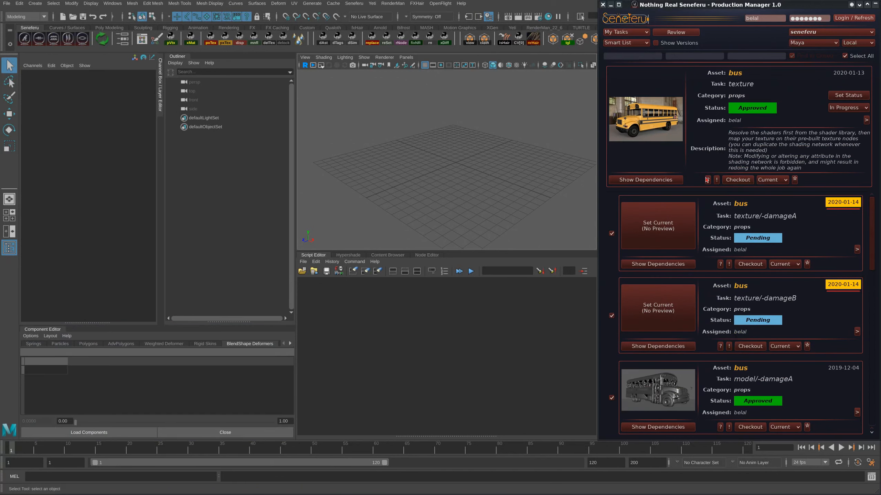
left_click(737, 180)
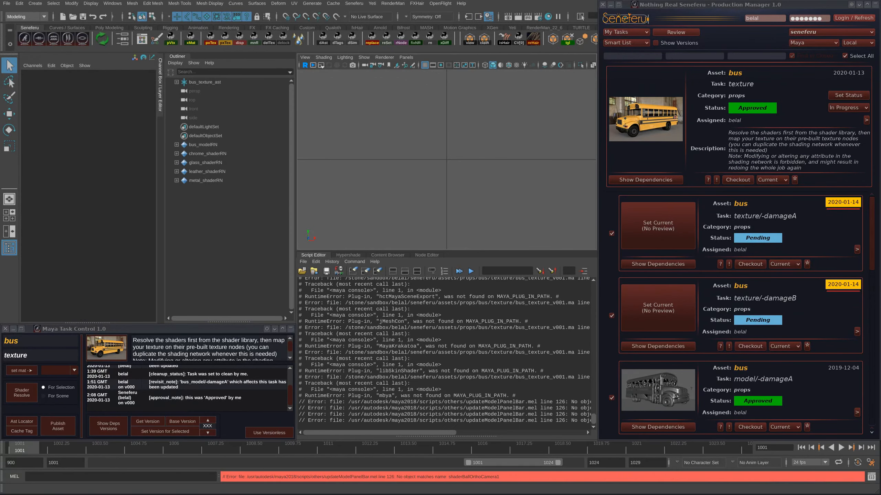
left_click(378, 272)
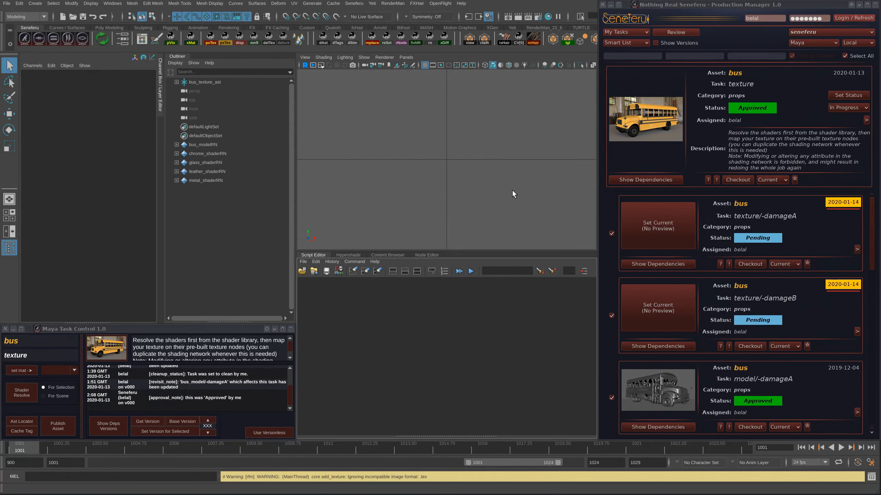
Switch the viewport to the perspective view and examine the checked-out bus from the front and side.
left_click(468, 190)
key("space")
left_click_drag(456, 191, 470, 185)
right_click_drag(470, 184, 371, 146, "alt")
right_click_drag(440, 151, 381, 191, "alt")
left_click_drag(381, 191, 490, 191, "alt")
right_click_drag(490, 191, 439, 199, "alt")
left_click_drag(439, 199, 506, 198, "alt")
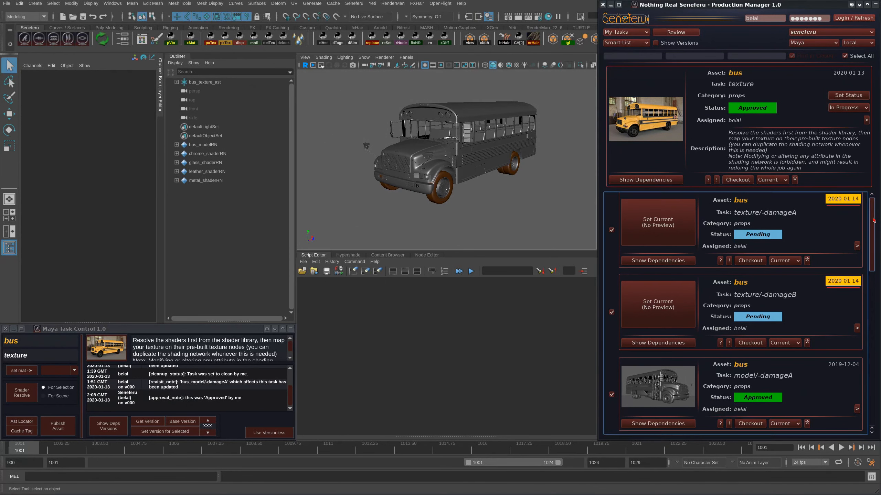
Inspect the hierarchy of bus_texture_ast and its nested bus_model_ast, selecting each asset, and clear the selection.
left_click(176, 82)
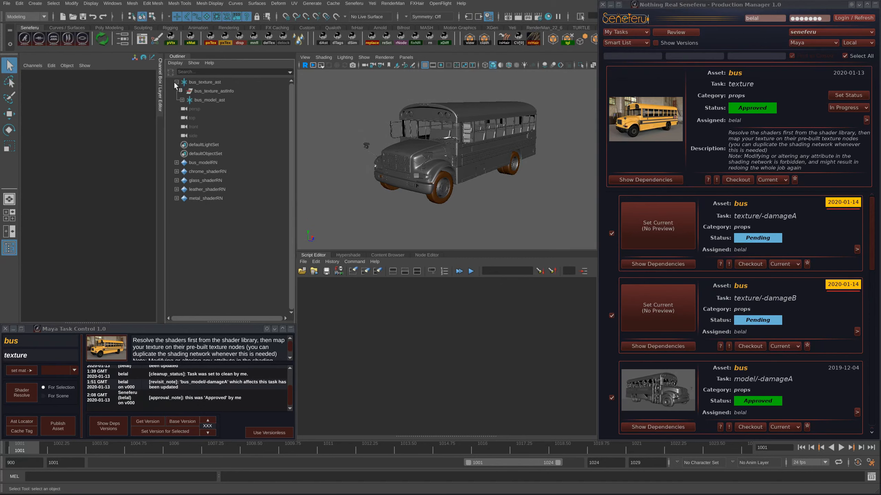
left_click(210, 100)
left_click(182, 100)
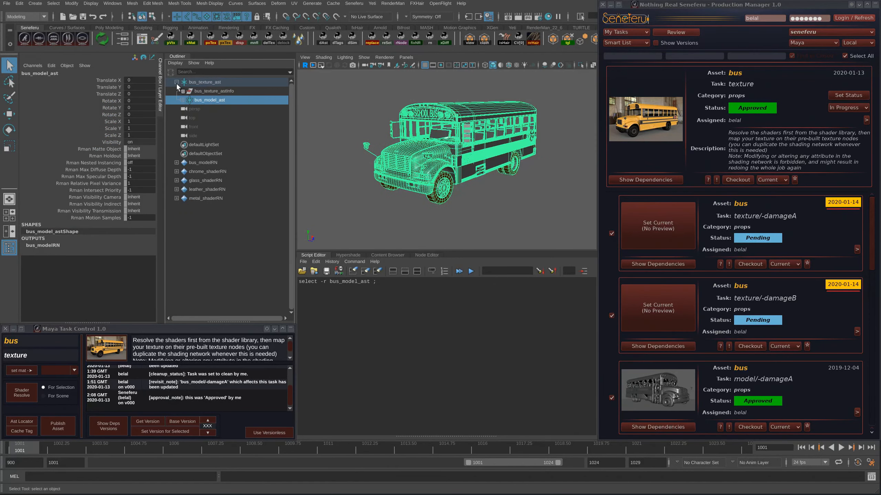
left_click(182, 100)
left_click(176, 83)
left_click(205, 82)
left_click_drag(476, 177, 519, 149, "alt")
left_click(476, 204)
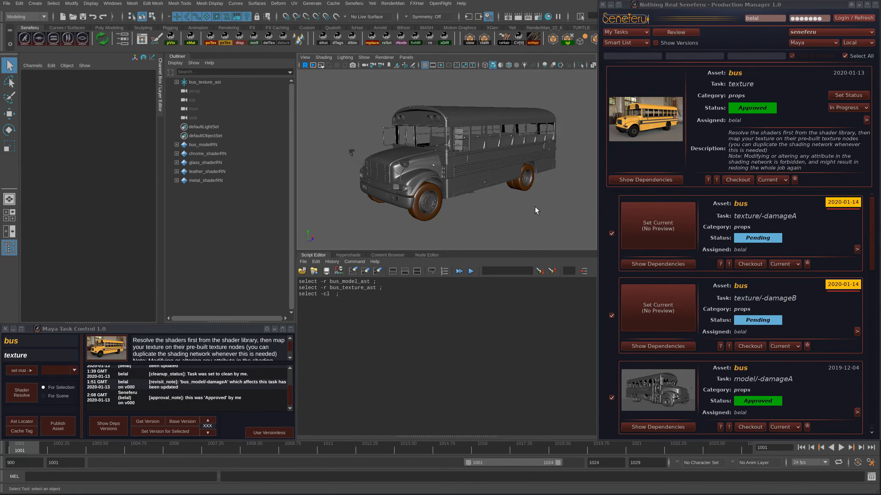
Start a new scene without saving the changes to the bus texture scene.
key("ctrl+n")
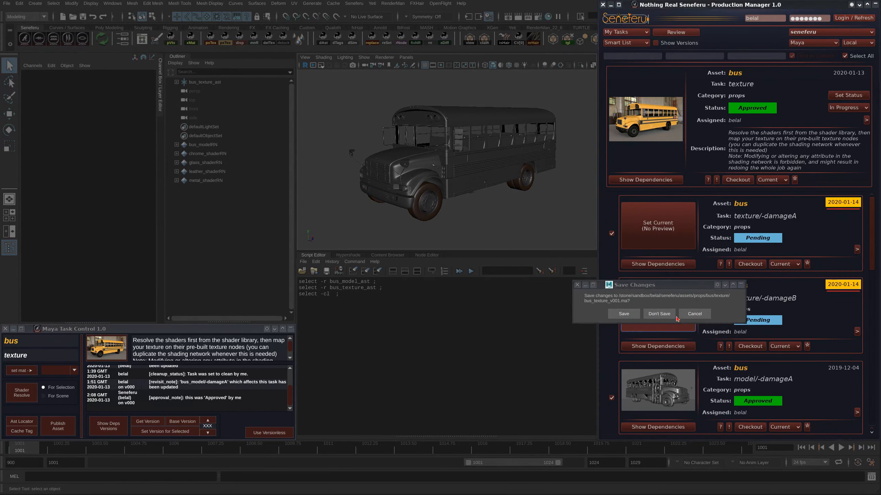
left_click(664, 315)
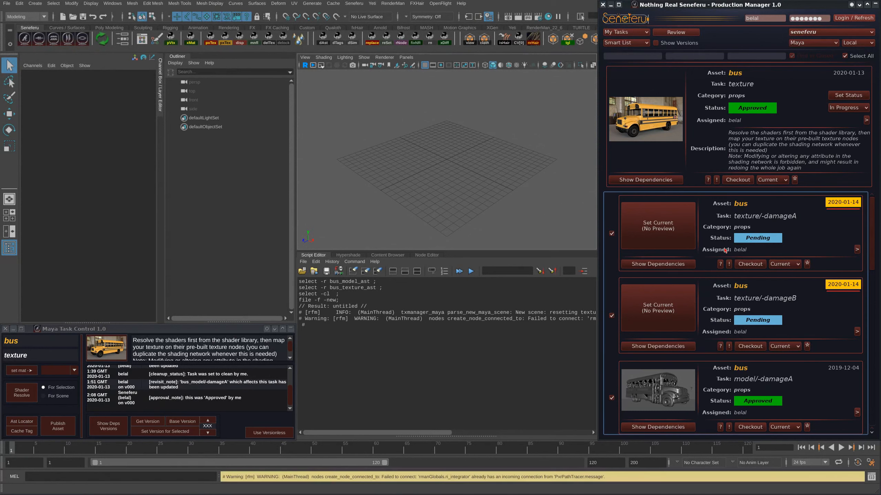
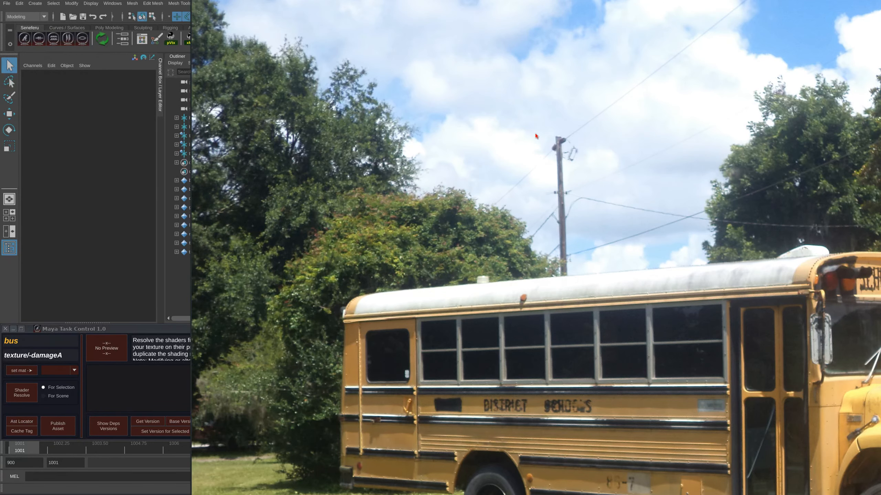
Close the school bus reference photo and examine the bus in the texture/-damageA scene from the rear, front and side.
key("Escape")
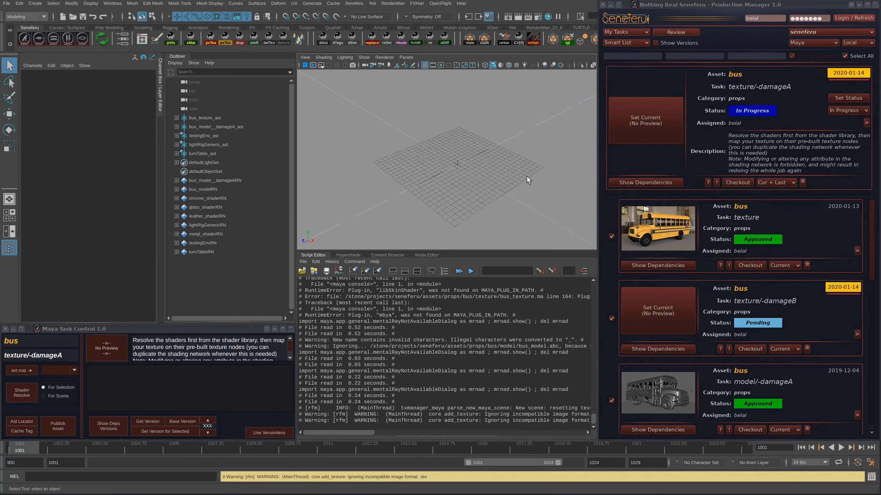
right_click_drag(483, 155, 390, 138, "alt")
right_click_drag(450, 152, 408, 143, "alt")
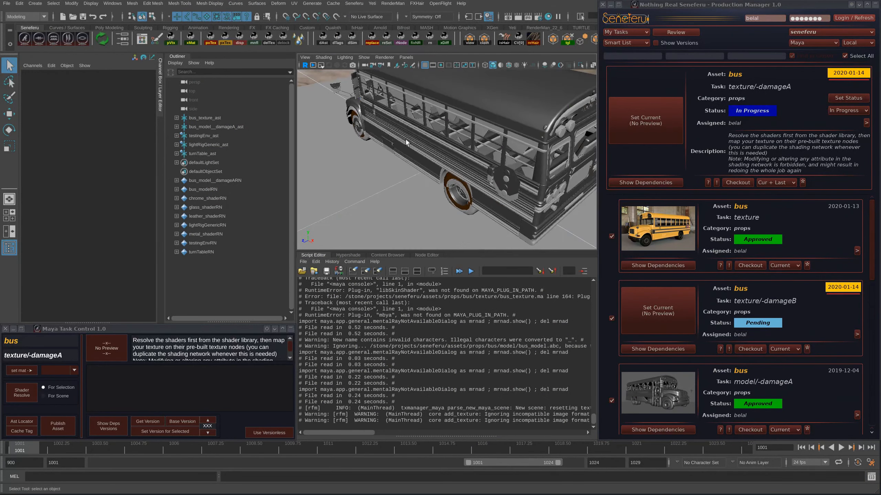
left_click_drag(471, 166, 541, 152, "alt")
middle_click_drag(481, 195, 480, 207, "alt")
left_click_drag(480, 207, 505, 191, "alt")
right_click_drag(505, 191, 464, 184, "alt")
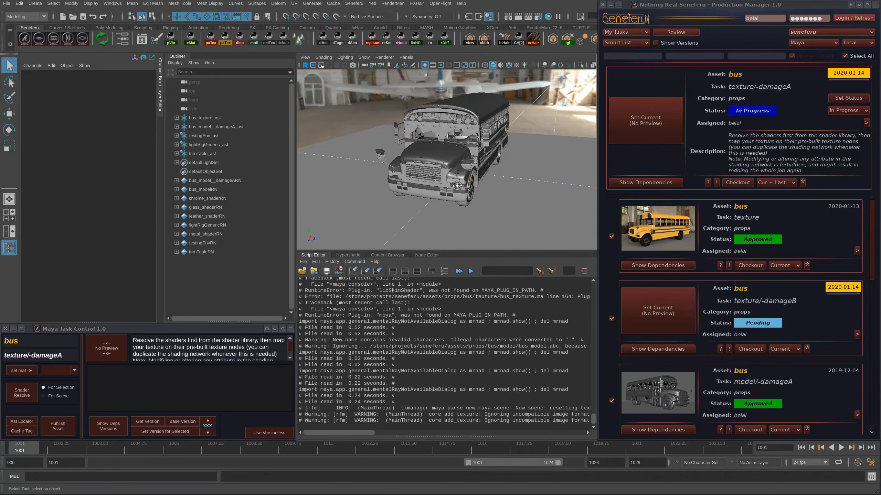
left_click_drag(465, 184, 430, 182, "alt")
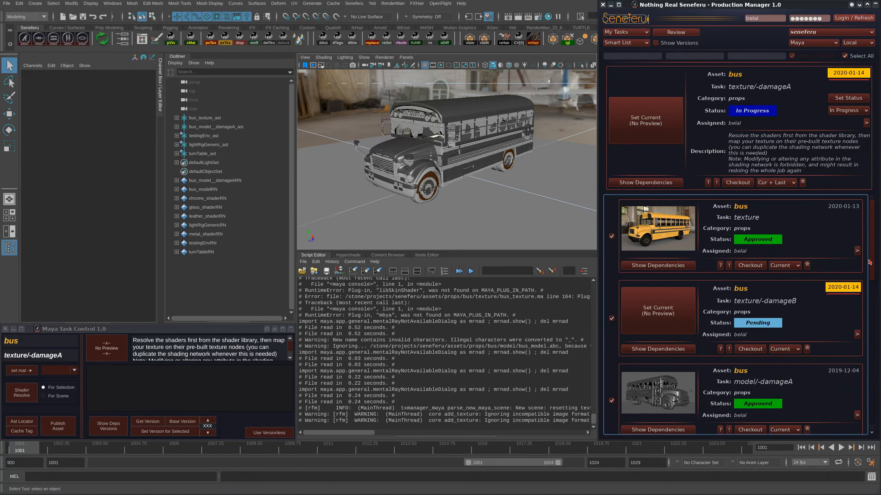
Look through the dependencies of the bus texture/-damageA task, from the texture tasks to the model and design tasks.
scroll(860, 267, "down", 3)
scroll(740, 273, "down", 1)
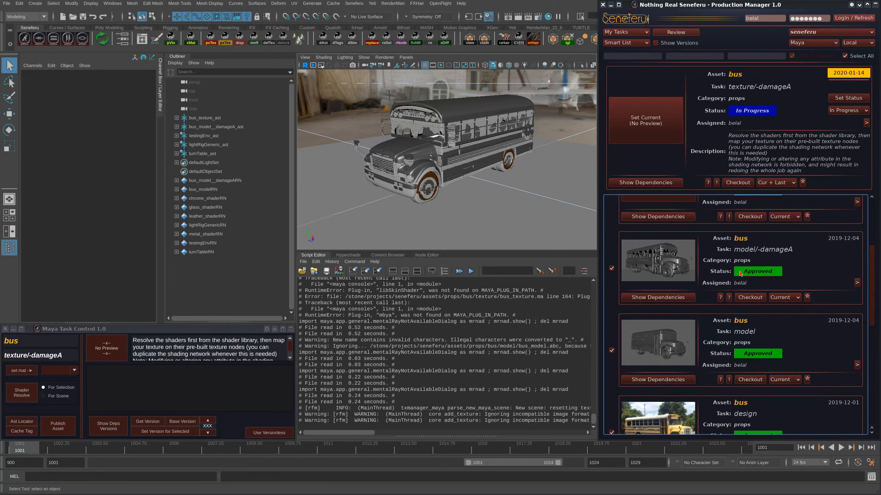
scroll(865, 292, "up", 4)
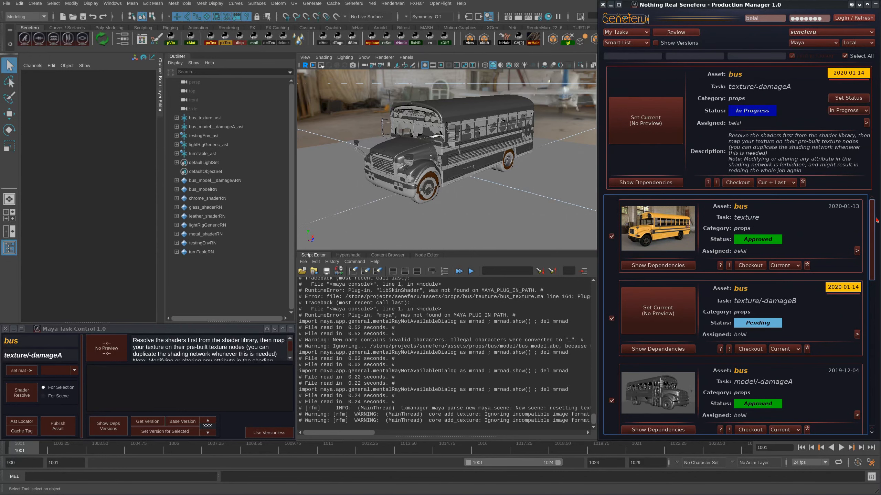
scroll(876, 220, "down", 2)
scroll(876, 240, "up", 2)
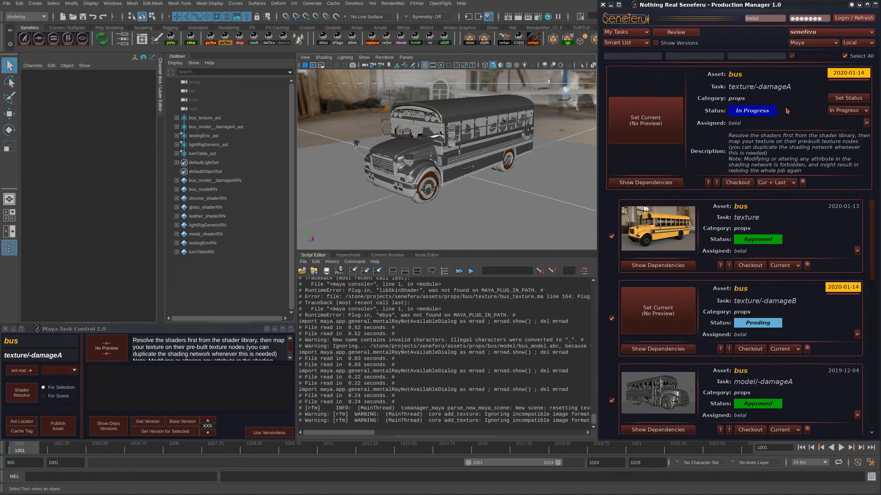
scroll(795, 289, "down", 3)
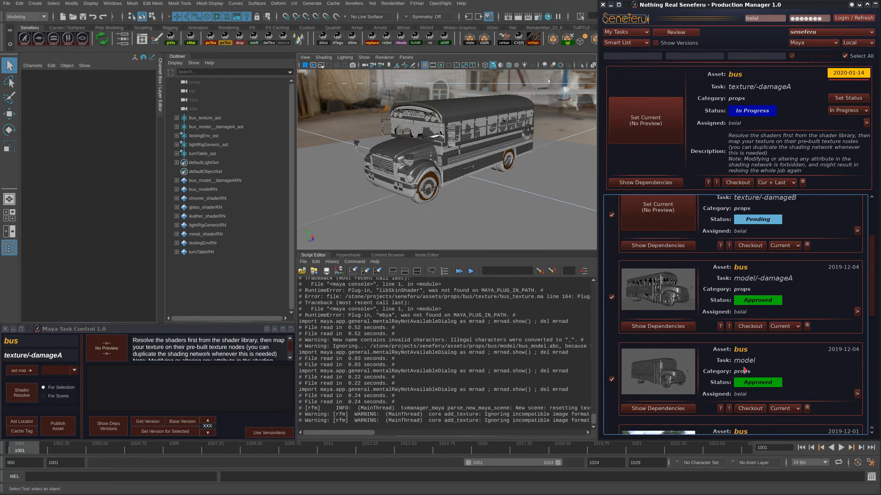
scroll(872, 260, "up", 3)
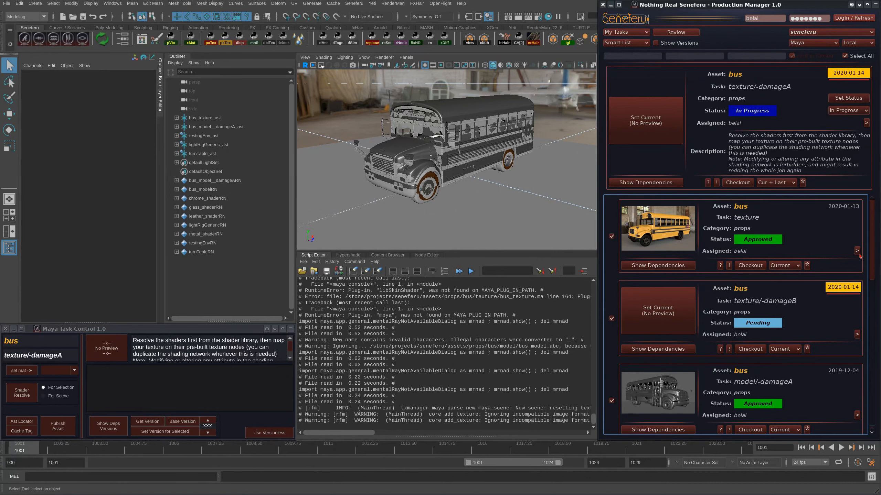
mouse_move(871, 232)
left_mouse_down()
mouse_move(870, 240)
mouse_move(869, 226)
left_mouse_up()
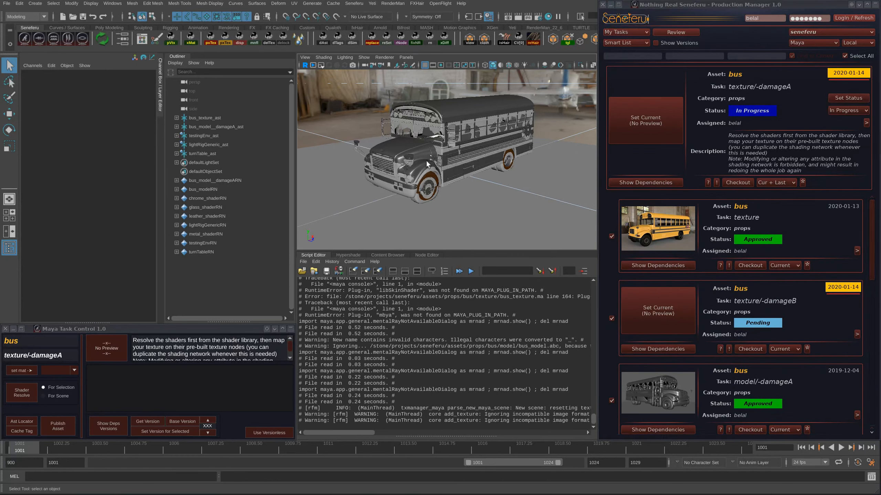
Select bus_model__damageA_ast in the scene hierarchy and examine the damaged bus model in the viewport.
left_click_drag(425, 160, 444, 163, "alt")
scroll(768, 292, "down", 3)
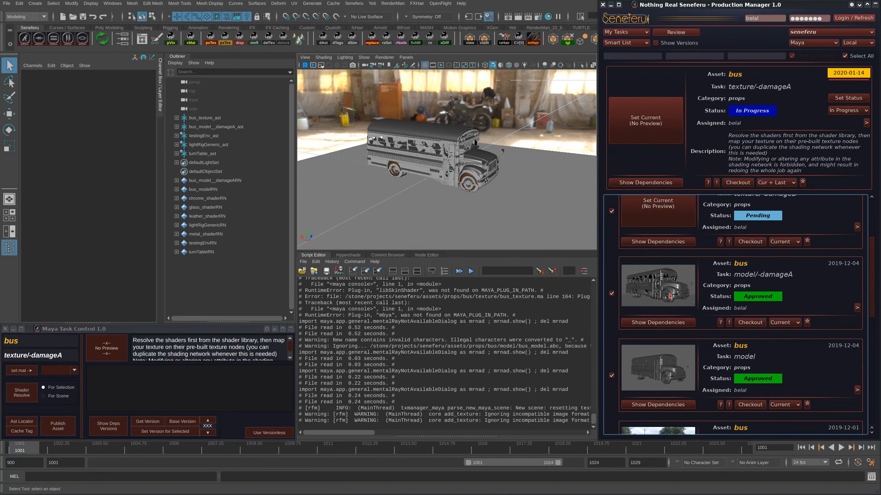
left_click(225, 126)
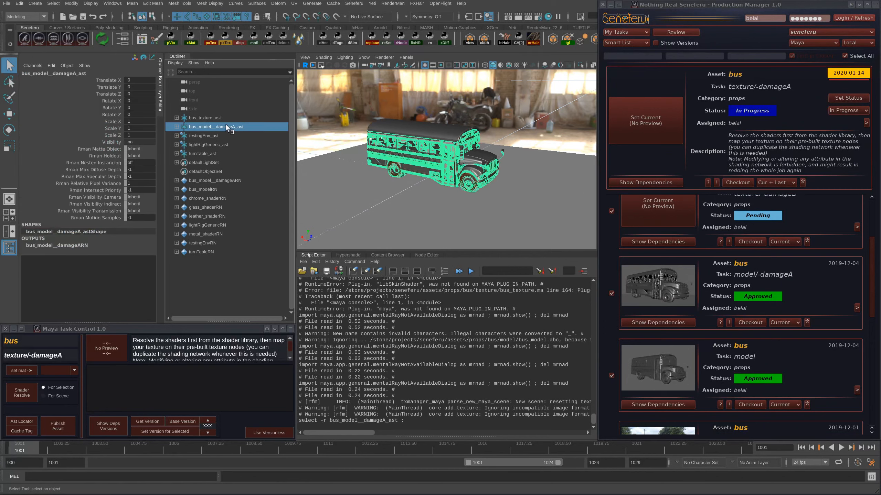
left_click_drag(501, 197, 455, 197, "alt")
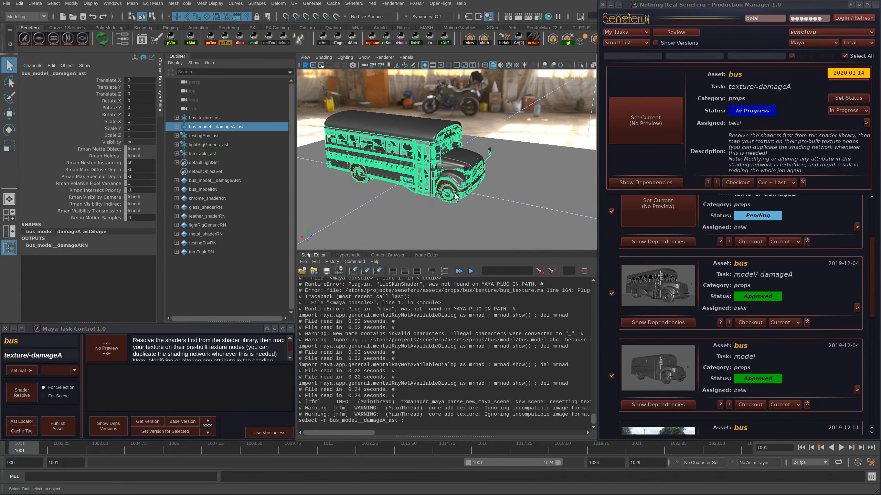
Expand bus_texture_ast in the scene hierarchy and hide it.
left_click(177, 117)
left_click(211, 119)
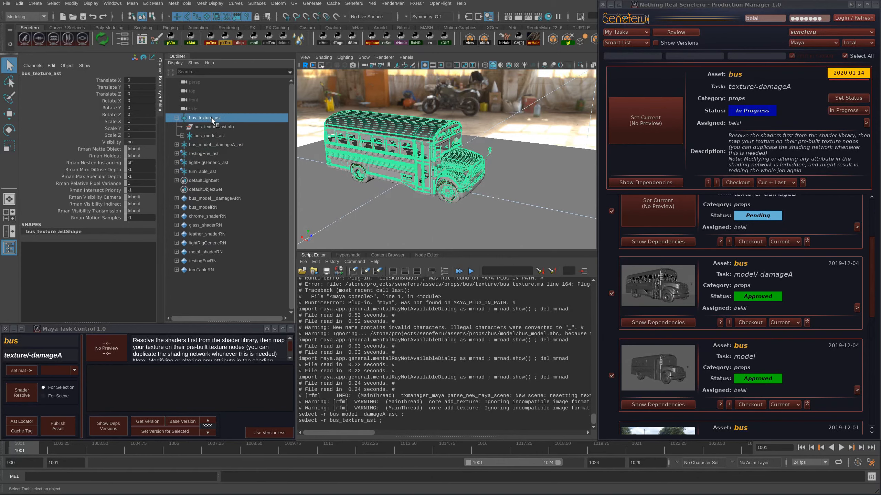
key("ctrl+h")
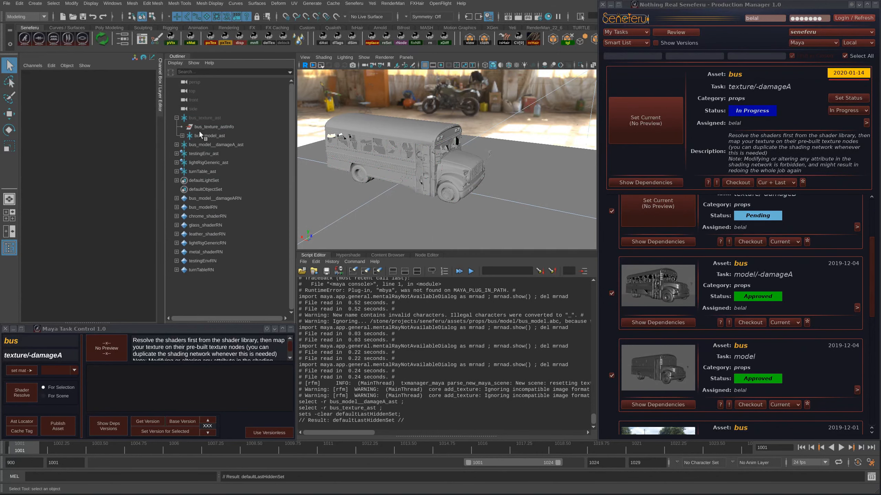
Select all the parts inside bus_model__damageA_ast, from body to windows, and collapse its hierarchy.
left_click_drag(446, 173, 409, 173, "alt")
left_click(224, 144)
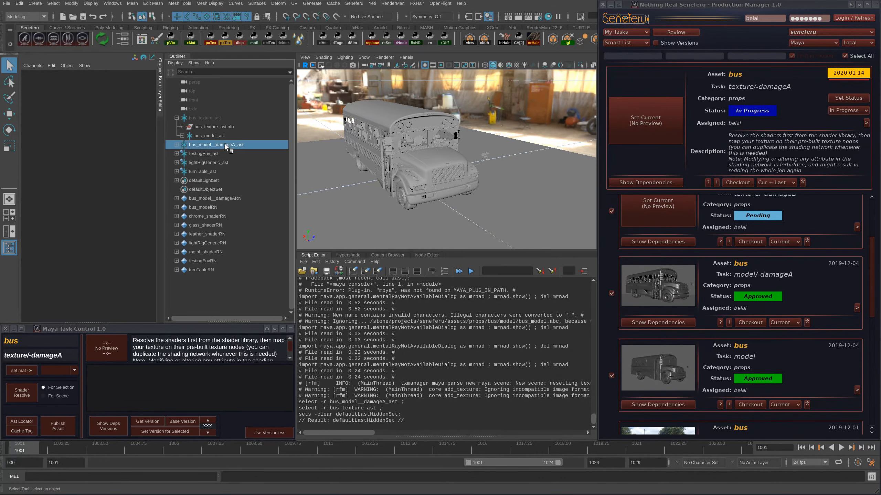
left_click(177, 145)
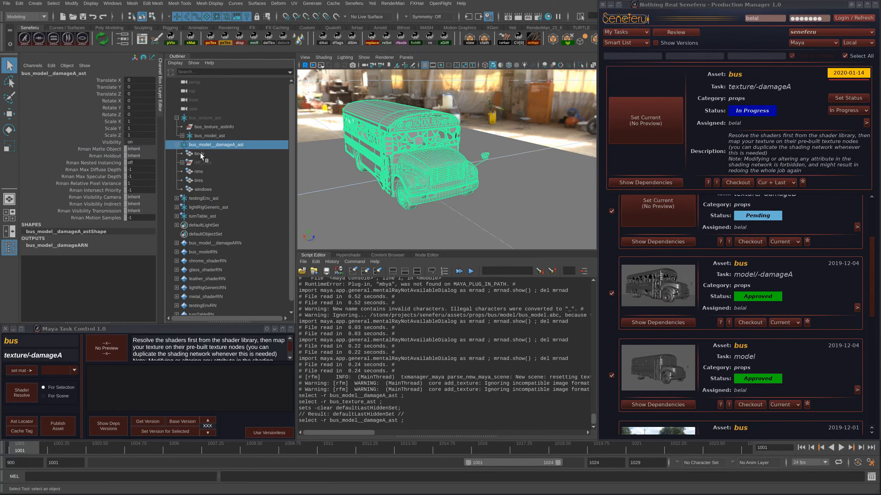
left_click_drag(200, 154, 203, 187)
left_click(177, 145)
left_click_drag(448, 167, 406, 167, "alt")
middle_click_drag(413, 164, 417, 185, "alt")
right_click_drag(430, 183, 469, 181, "alt")
left_click_drag(469, 178, 471, 176, "alt")
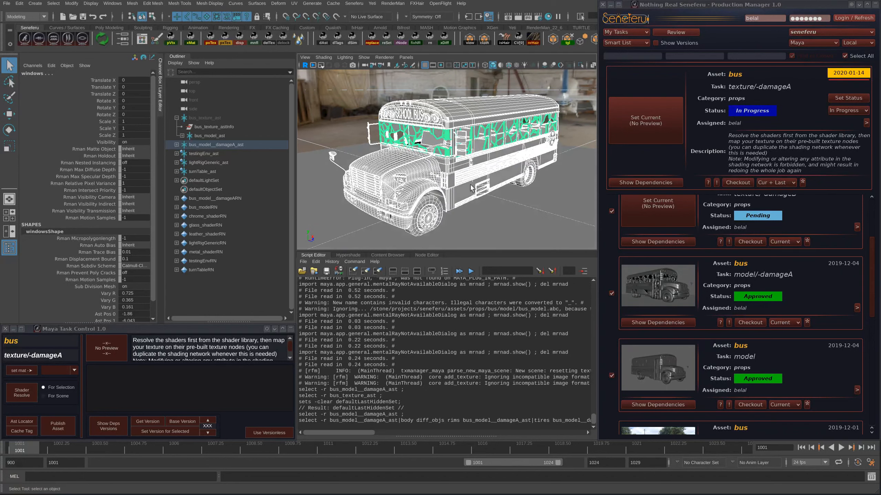
middle_click_drag(464, 185, 461, 166, "alt")
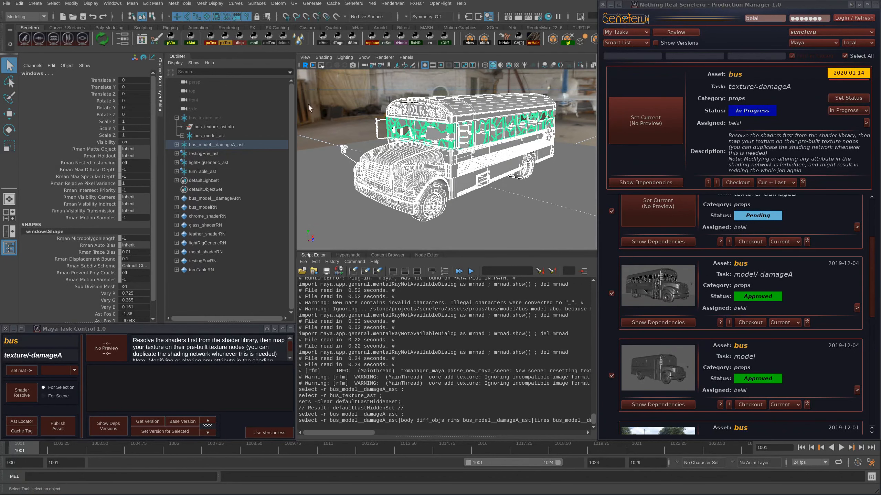
Create an asset locator for bus_model__damageA_ast, and examine the model nested under it in the scene hierarchy.
left_click(223, 144)
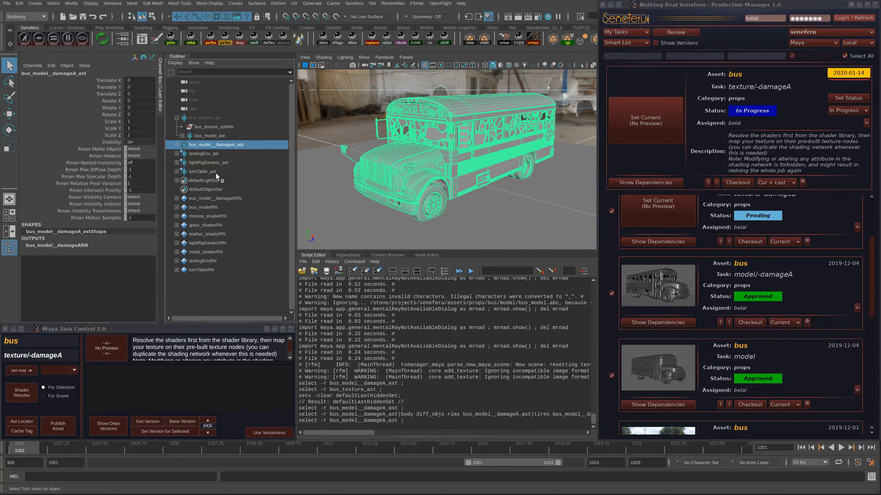
left_click(32, 421)
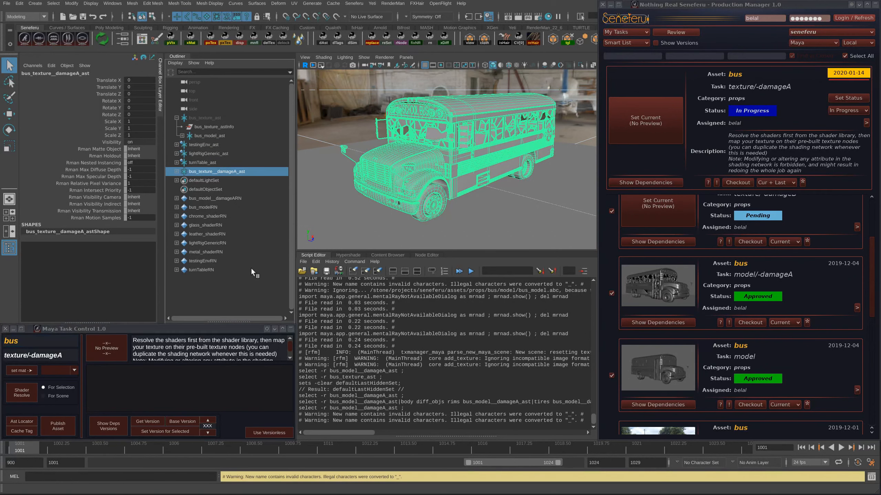
left_click(177, 172)
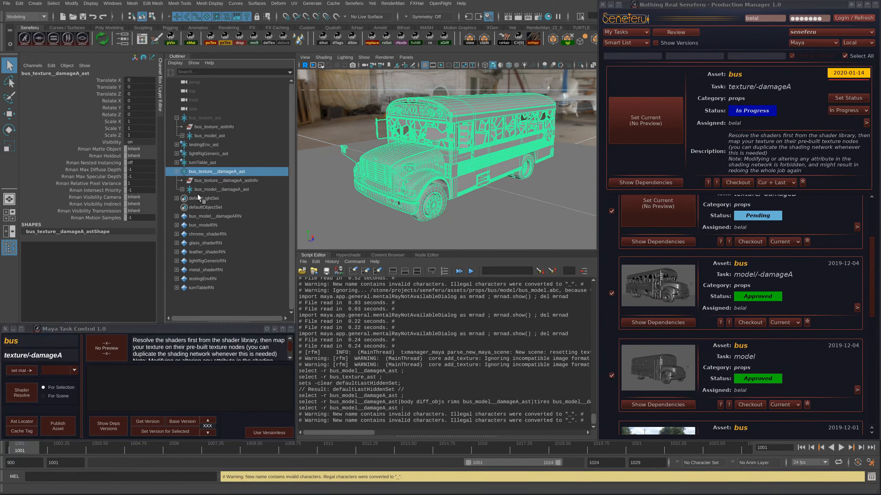
left_click(227, 189)
left_click(230, 190)
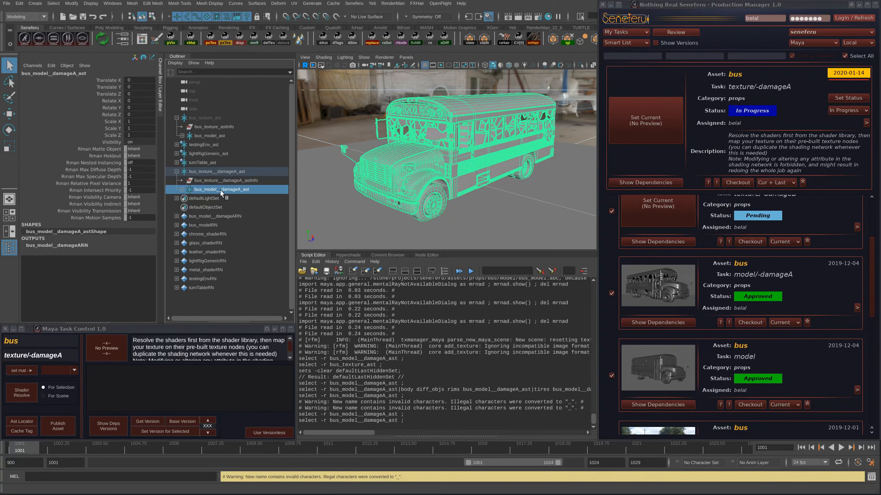
left_click(233, 172)
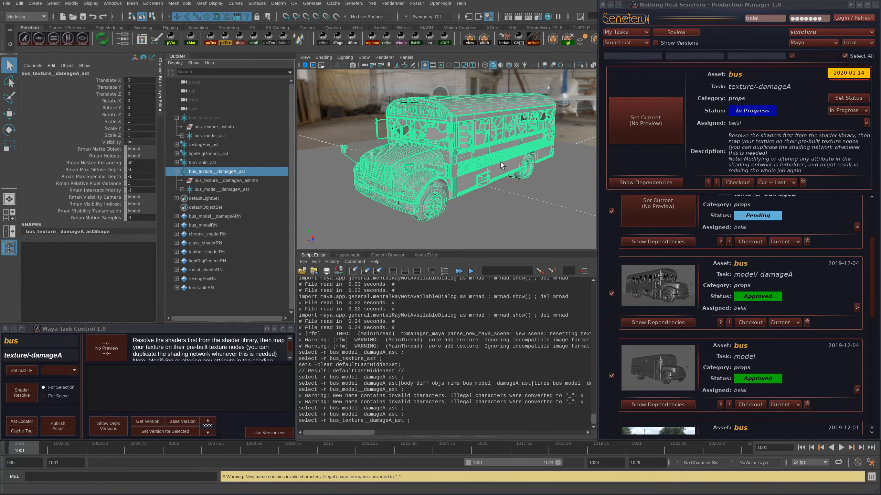
Make the bus texture/-damageA task current and check out its scene.
scroll(831, 200, "up", 3)
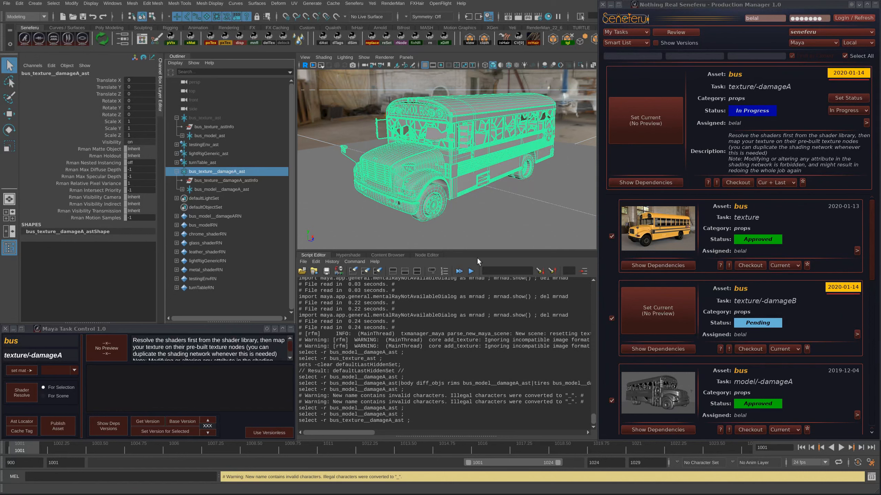
left_click(378, 271)
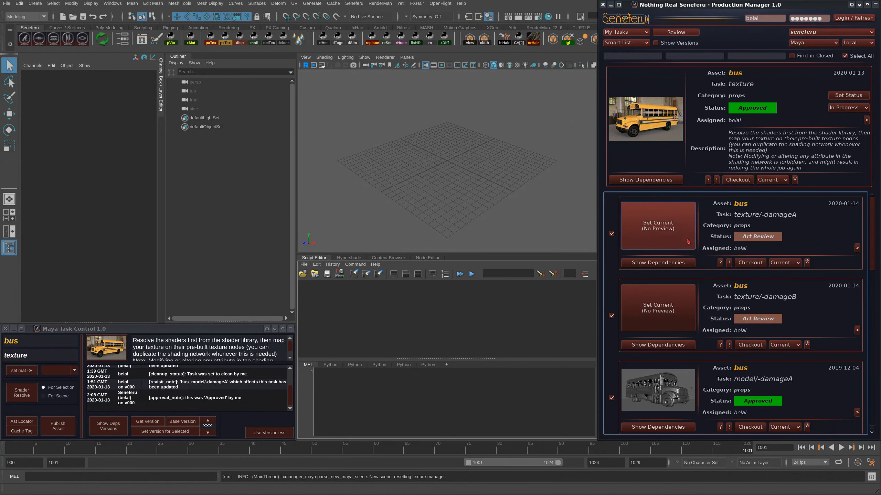
left_click(658, 226)
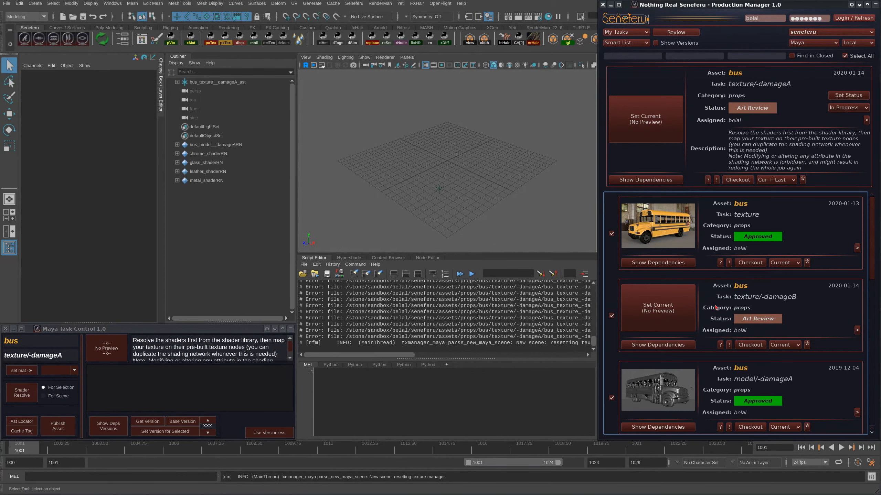
Reference the lightRigGeneric shared asset into the texture/-damageA scene.
scroll(873, 232, "down", 10)
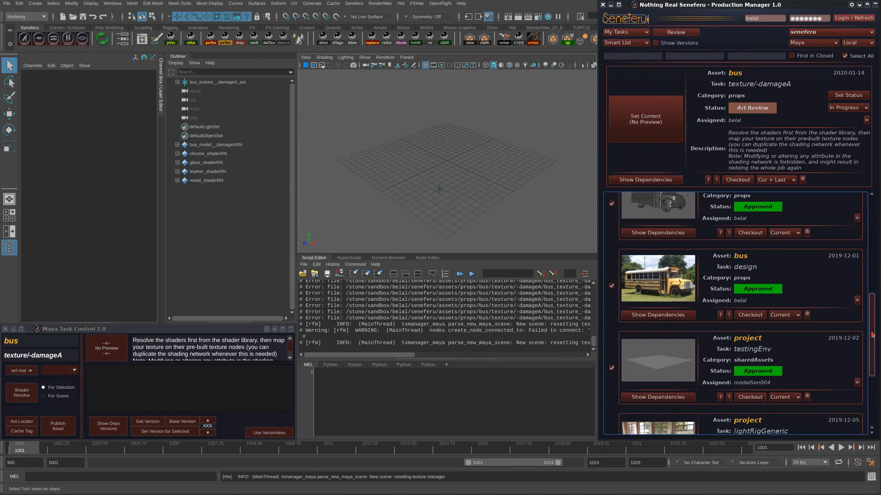
left_click(750, 397)
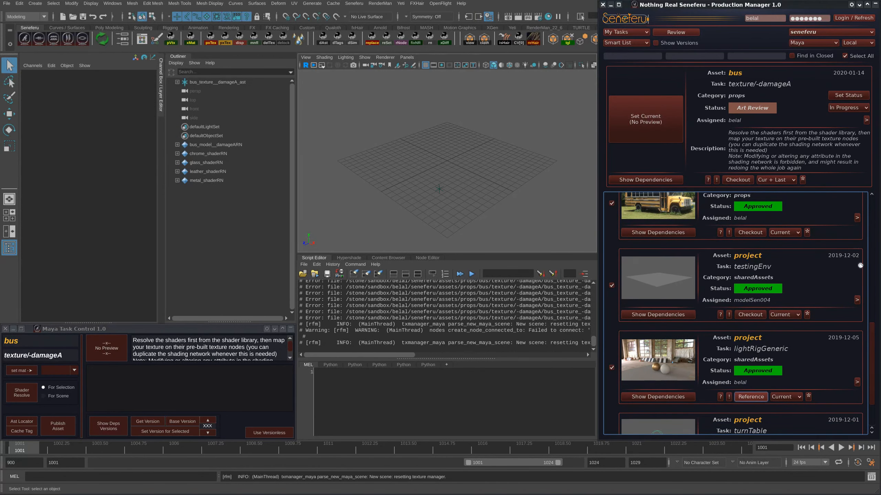
scroll(874, 197, "up", 10)
right_click_drag(454, 171, 347, 133, "alt")
left_click_drag(447, 181, 517, 168, "alt")
mouse_move(471, 202)
middle_mouse_down("alt")
mouse_move(479, 203)
mouse_move(476, 195)
middle_mouse_up("alt")
left_click_drag(475, 195, 441, 160, "alt")
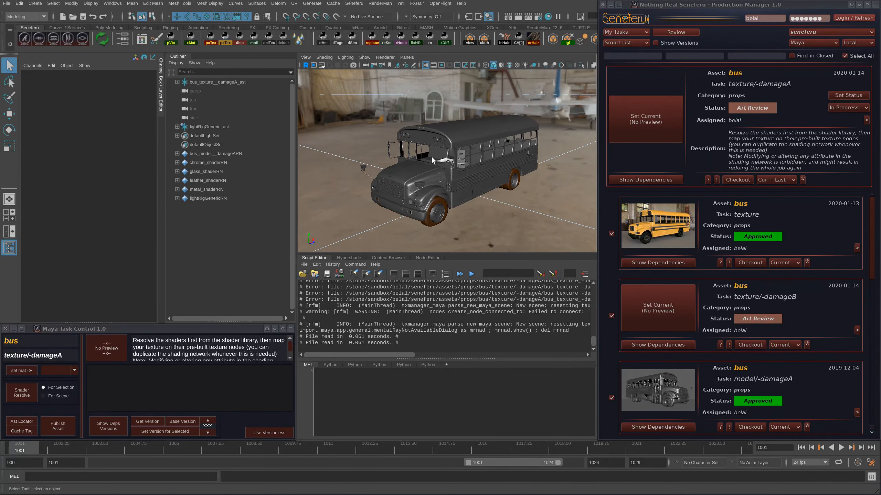
Preview the damaged bus with the RenderMan viewport renderer, and return the viewport to Viewport 2.0.
left_click(390, 58)
left_click(394, 84)
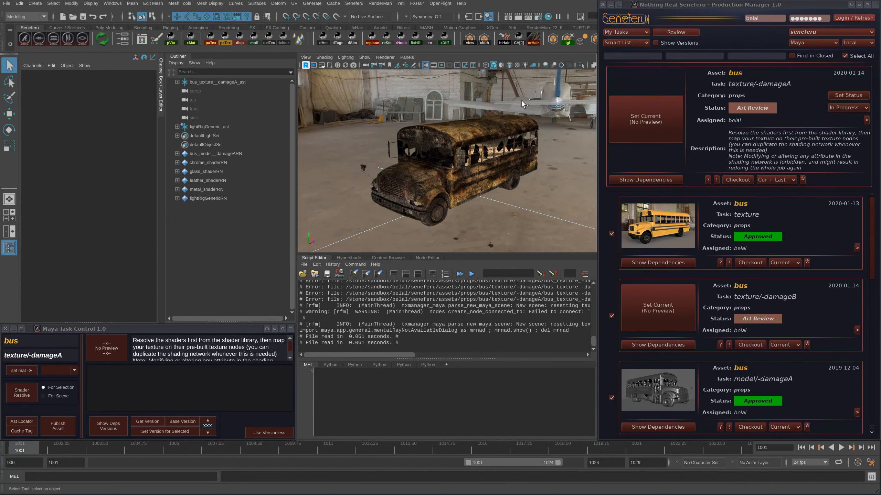
left_click(385, 57)
left_click(389, 73)
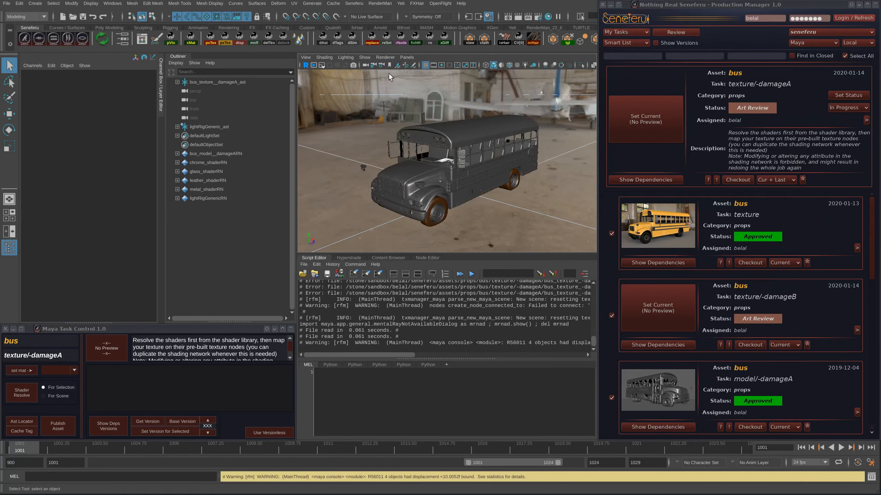
Examine the hierarchy of bus_texture__damageA_ast down to the parts of bus_model__damageA_ast, and collapse it again.
left_click(699, 274)
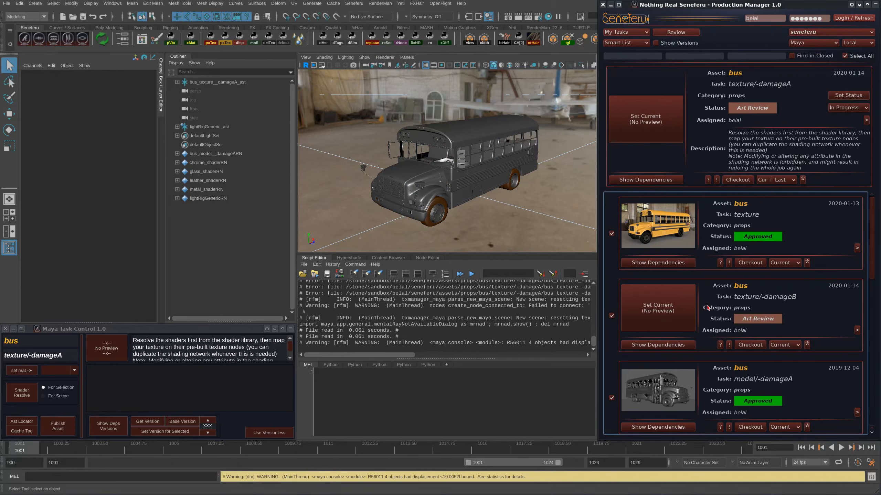
left_click(178, 82)
left_click(232, 100)
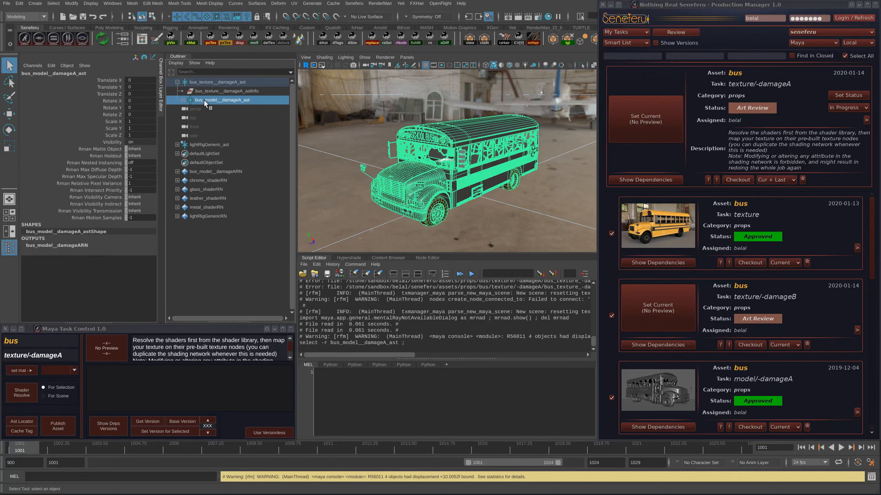
left_click(228, 102)
left_click(182, 100)
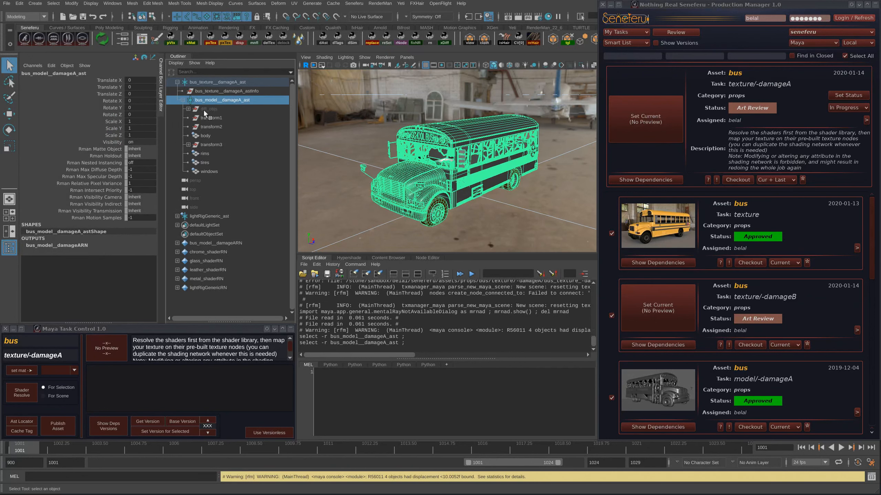
left_click(230, 102)
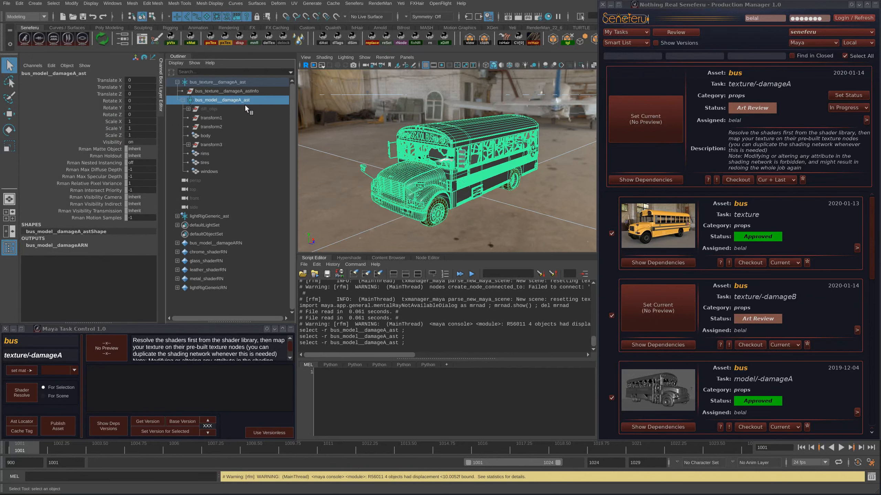
left_click(182, 101)
left_click(177, 82)
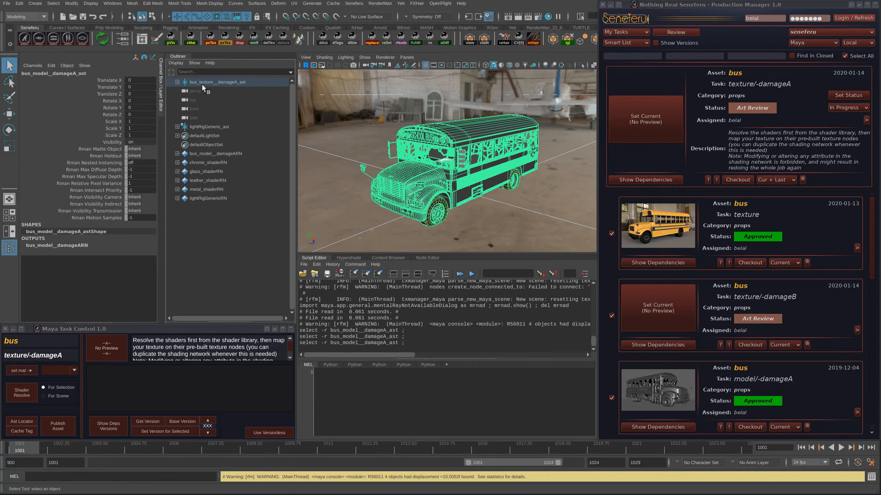
left_click(218, 82)
Start a new scene without saving the changes, and make the bus texture task current.
left_click_drag(494, 168, 473, 188, "alt")
key("ctrl+n")
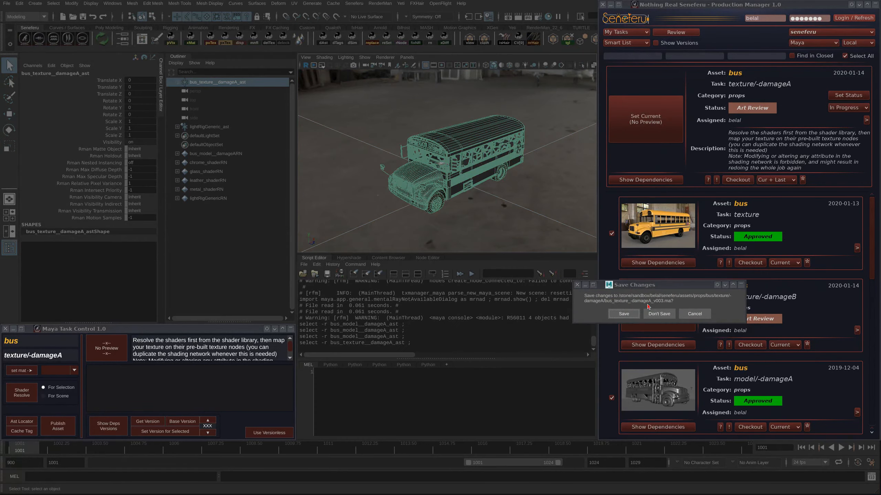
left_click(659, 314)
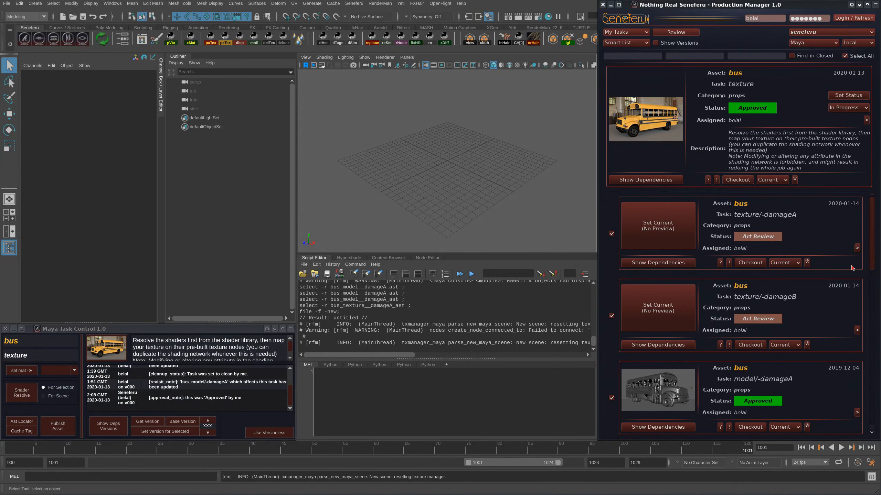
Load the bus texture task's dependencies, leaving out texture/-damageA, texture/-damageB and design.
left_click(612, 234)
left_click(612, 316)
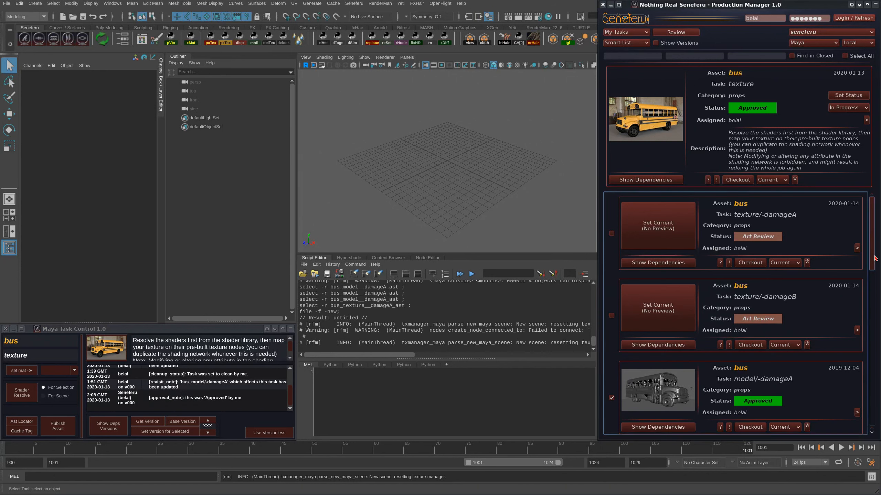
left_click_drag(874, 258, 876, 333)
scroll(720, 335, "down", 3)
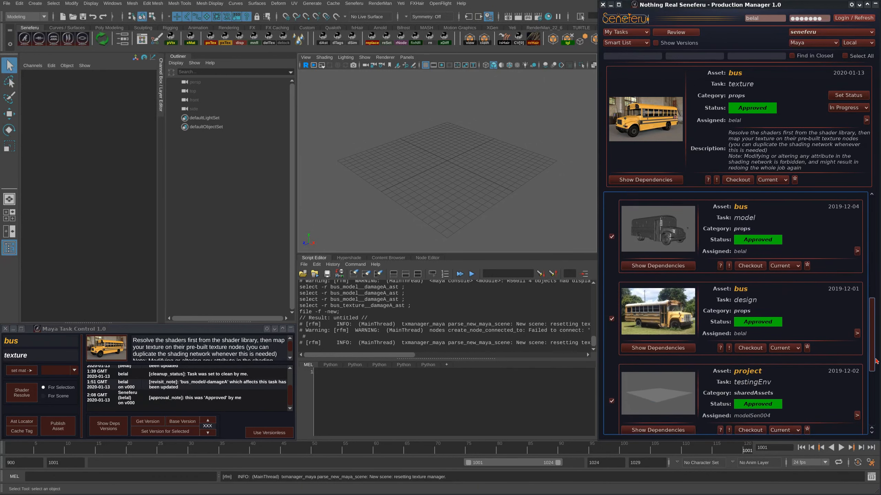
left_click(646, 180)
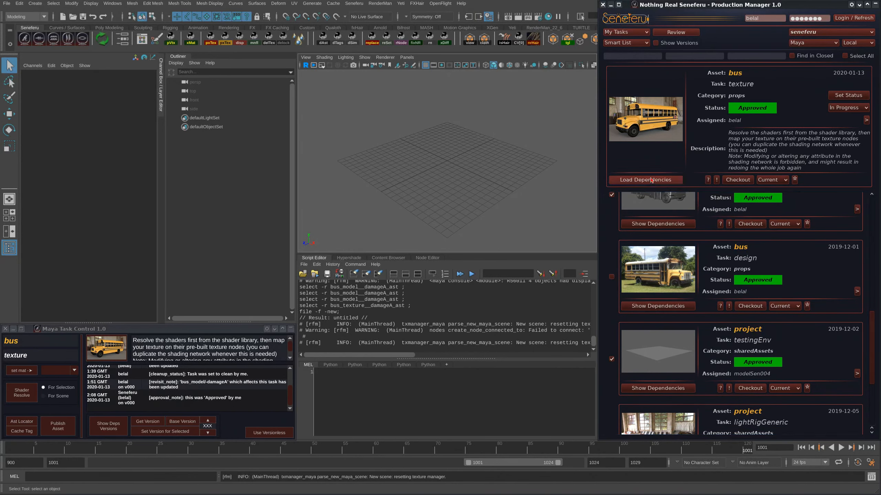
left_click(807, 236)
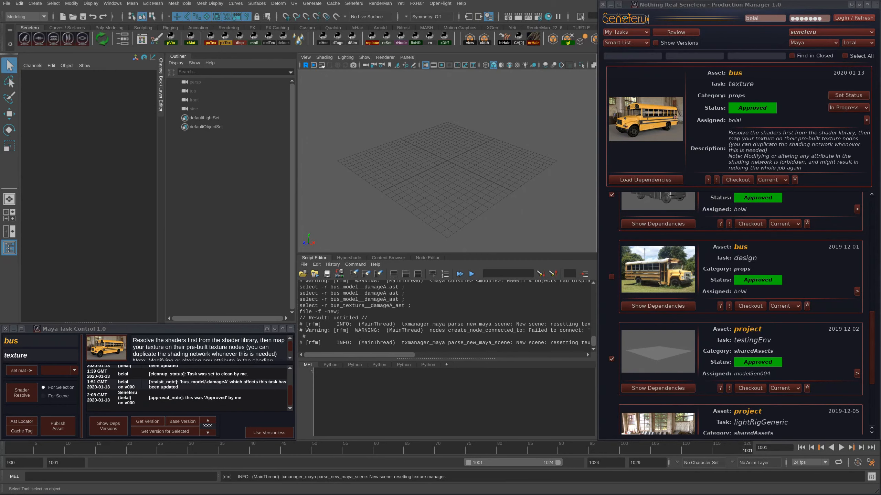
scroll(463, 190, "down", 15)
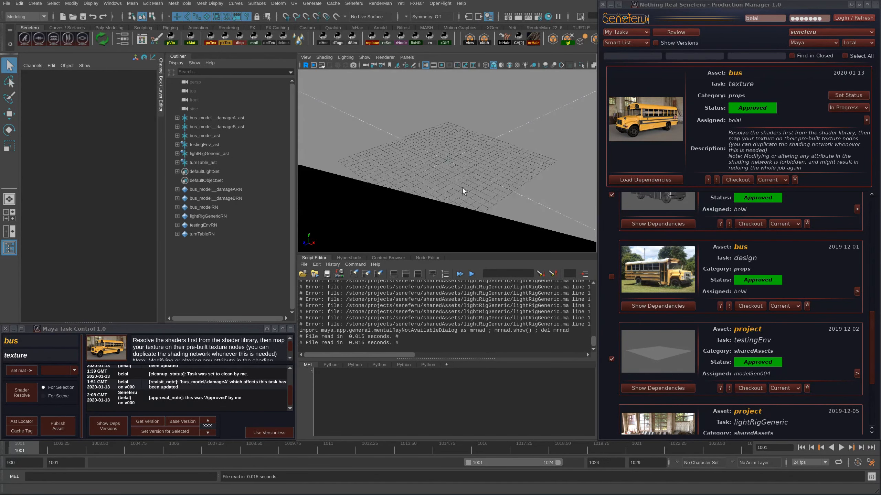
Move bus_model_ast along Z to about -459.407, away from the overlapping damaged buses.
left_click_drag(443, 187, 431, 222, "alt")
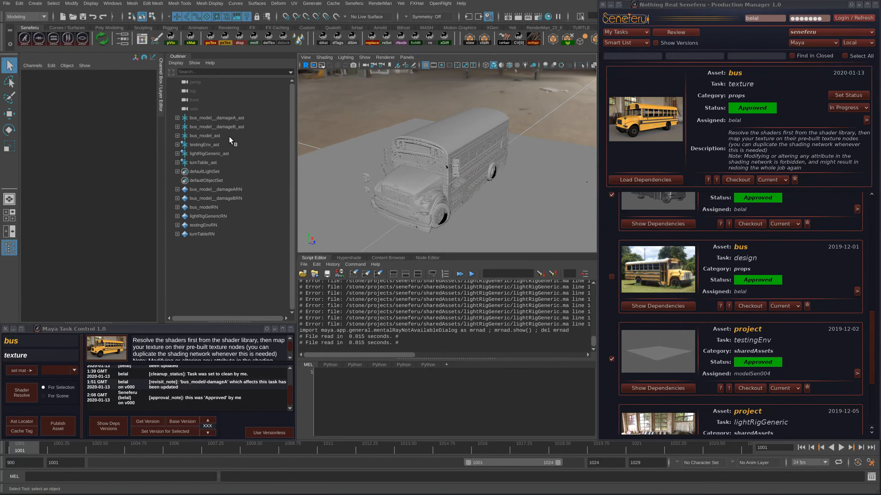
left_click(230, 136)
key("w")
left_click_drag(459, 195, 300, 161)
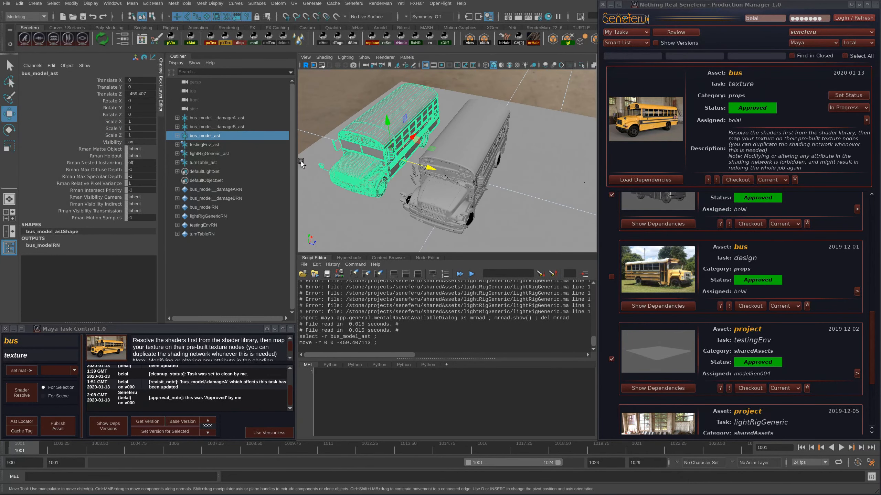
Move bus_model__damageB_ast along Z to about 428.567, to the other side of the damageA bus.
left_click(231, 128)
left_click_drag(451, 197, 578, 221)
left_click_drag(578, 220, 495, 210, "alt")
key("q")
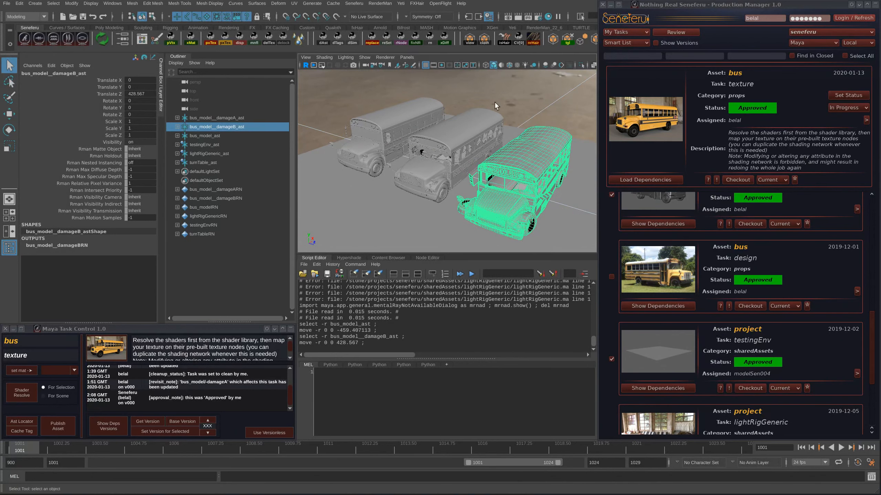
Resolve the shaders for the whole scene with the Shader Resolve tool.
left_click(537, 118)
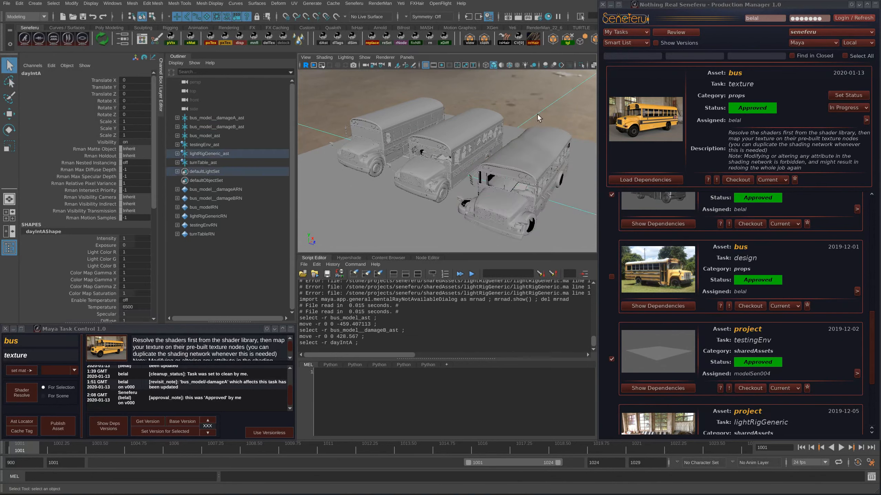
left_click(21, 393)
left_click_drag(423, 185, 295, 339, "alt")
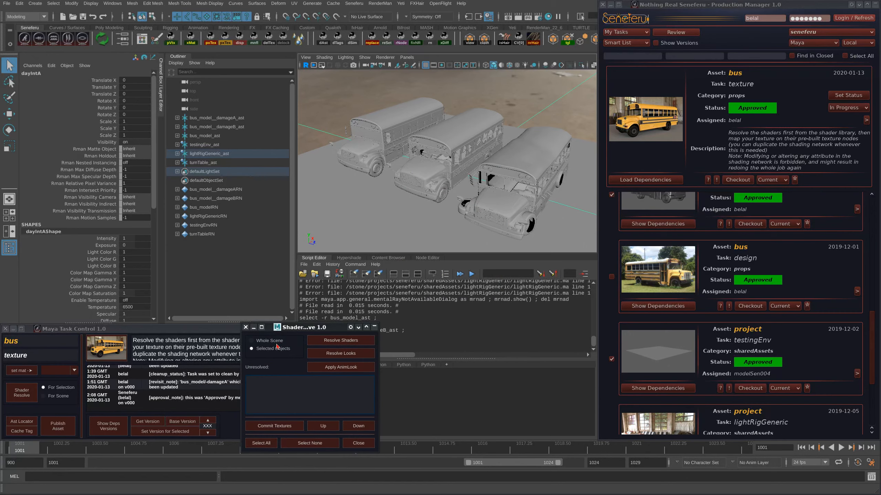
left_click(351, 340)
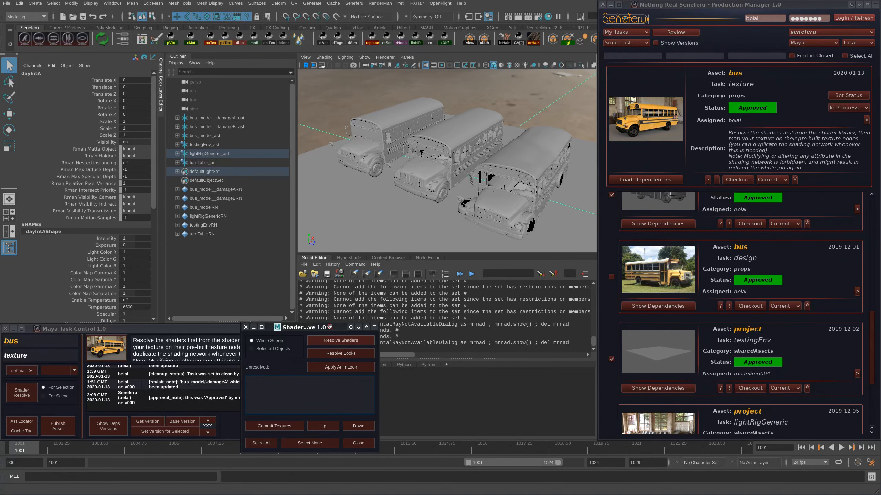
left_click_drag(328, 326, 86, 192)
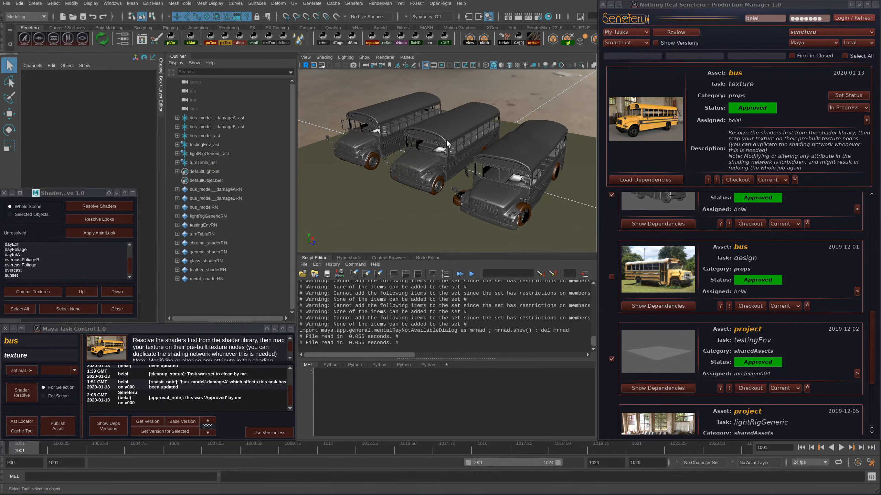
Render the three bus variations in the viewport with RenderMan to compare their textures.
left_click(385, 57)
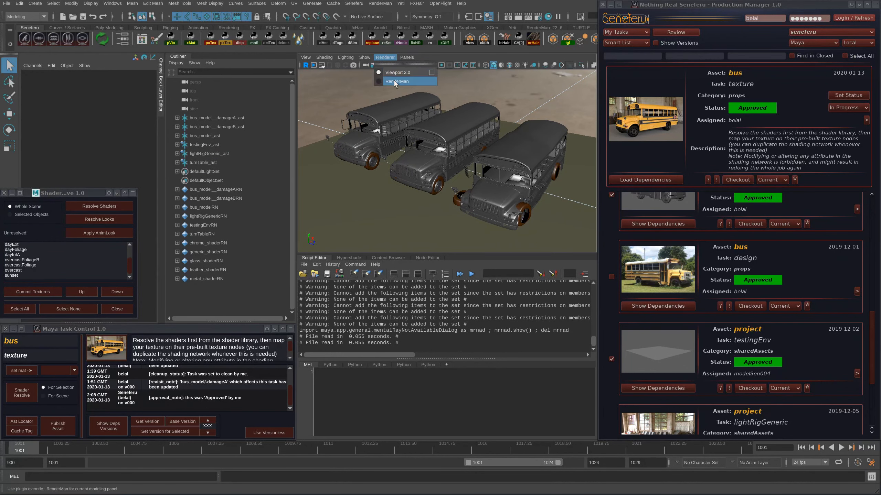
left_click(396, 83)
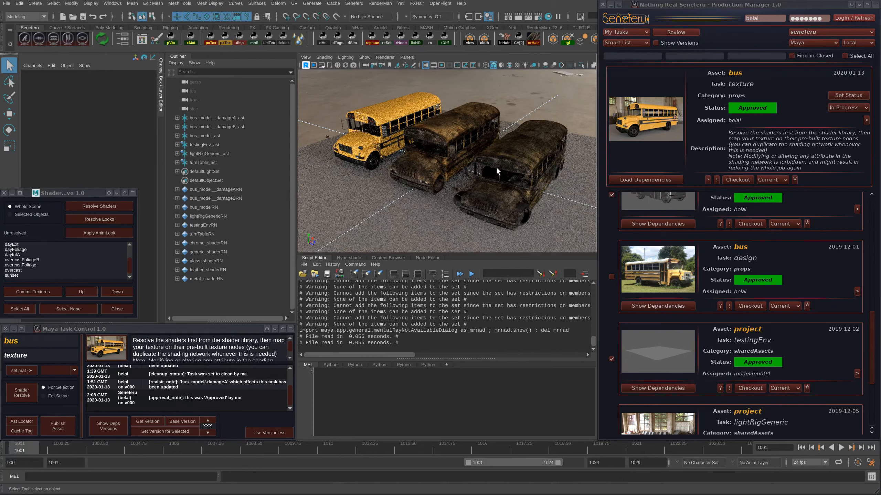
mouse_move(498, 175)
left_mouse_down("alt")
mouse_move(485, 193)
mouse_move(518, 165)
mouse_move(520, 188)
mouse_move(512, 169)
mouse_move(524, 175)
mouse_move(520, 162)
mouse_move(502, 165)
left_mouse_up("alt")
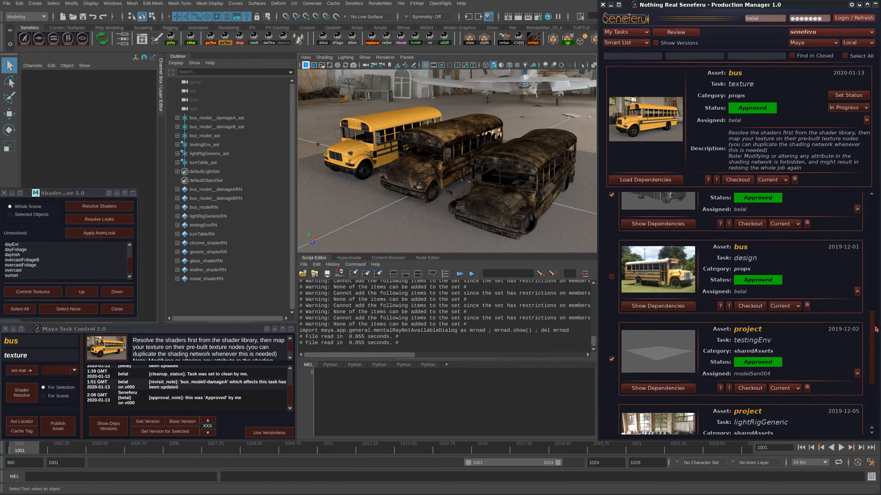
Compare the rendered bus variations by selecting the bodies of bus_model__damageA_ast and bus_model_ast in turn.
scroll(863, 252, "up", 5)
left_click(443, 146)
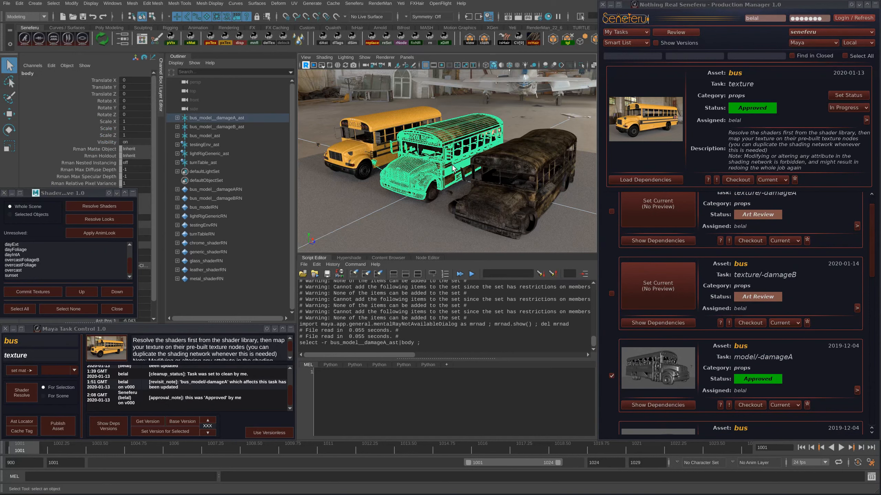
left_click(522, 100)
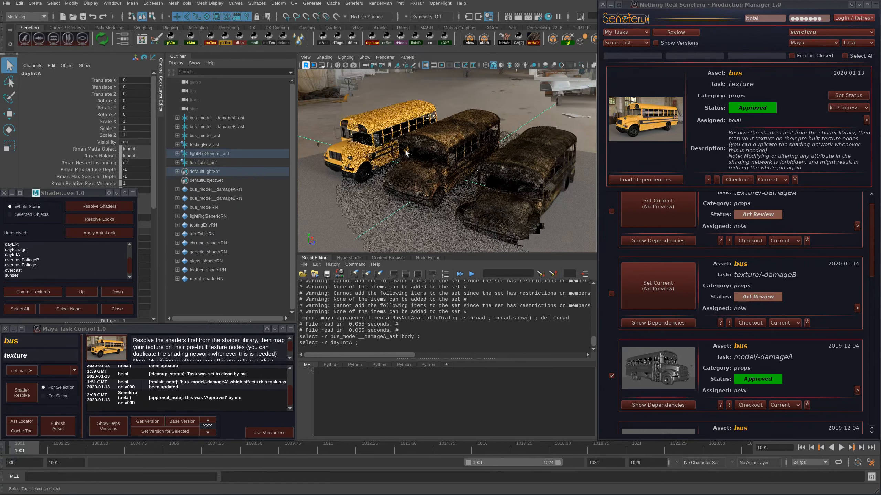
left_click(381, 114)
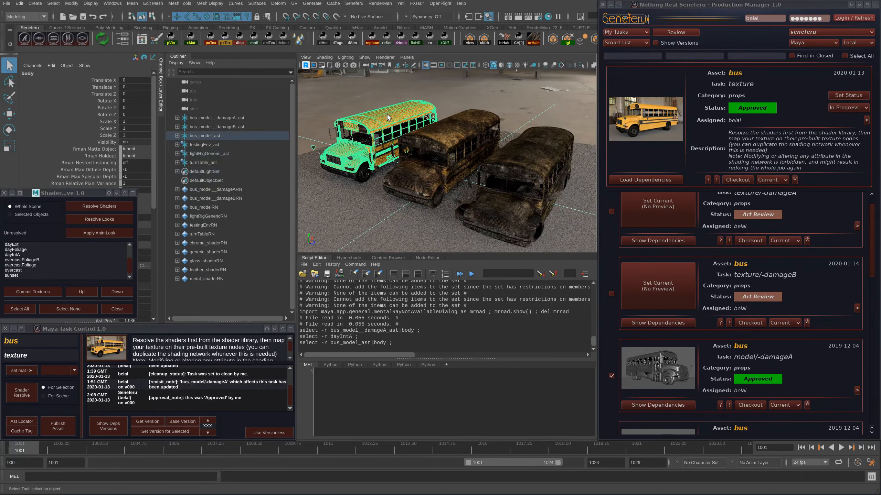
left_click(435, 134)
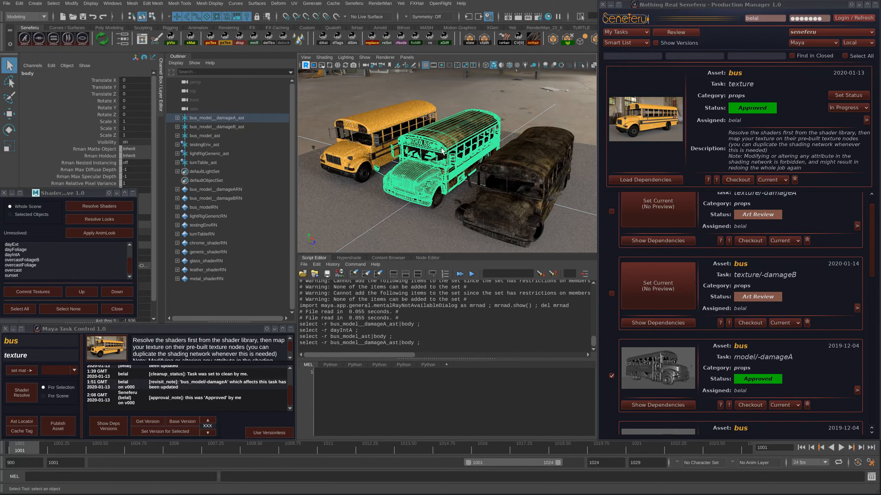
left_click(396, 105)
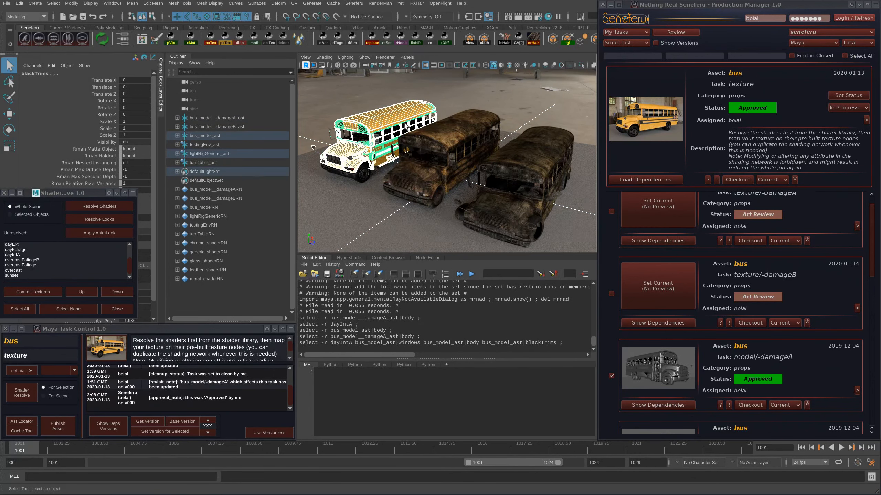
left_click(389, 120)
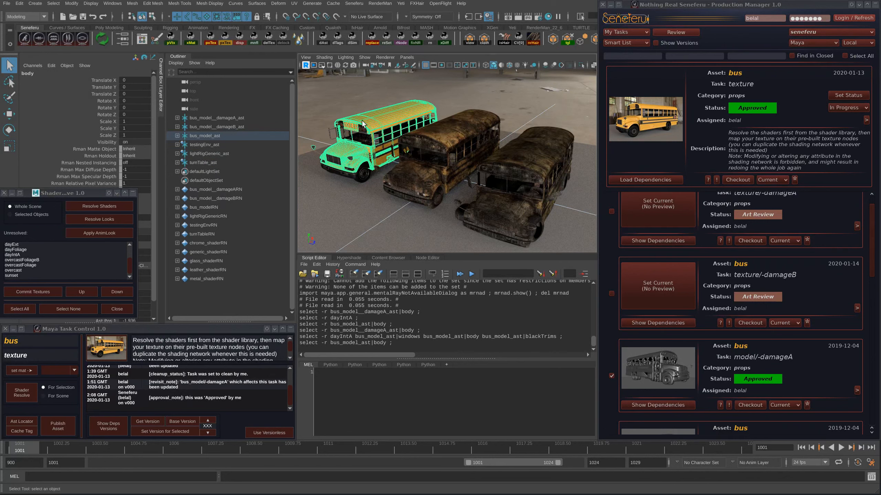
left_click(360, 101)
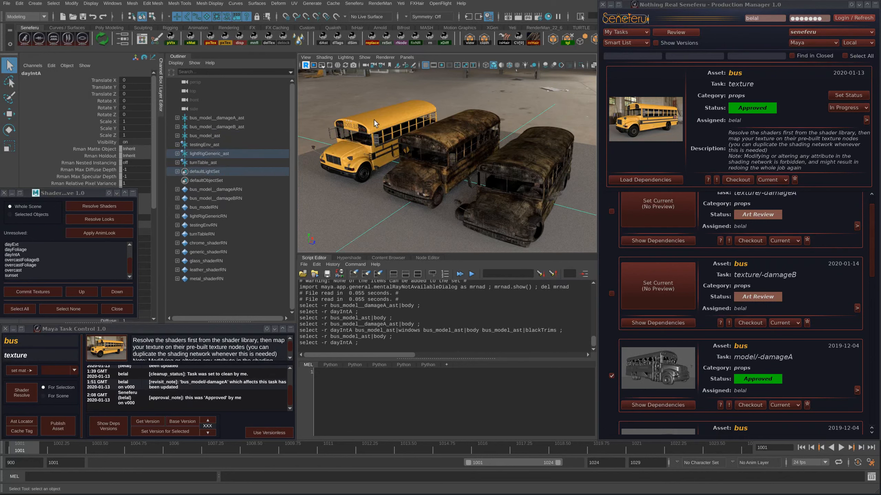
left_click(374, 119)
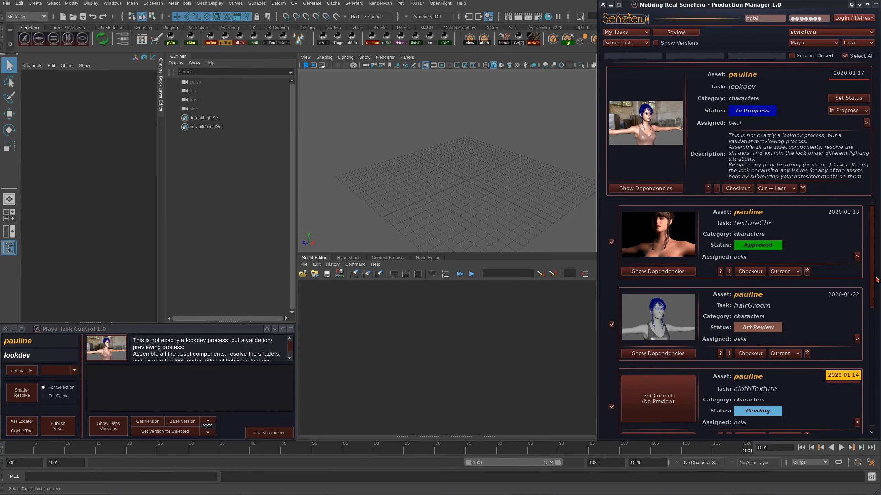
Look through the dependency tasks of the pauline lookdev task, including textureChr, hairGroom and clothTexture.
left_click_drag(873, 275, 832, 262)
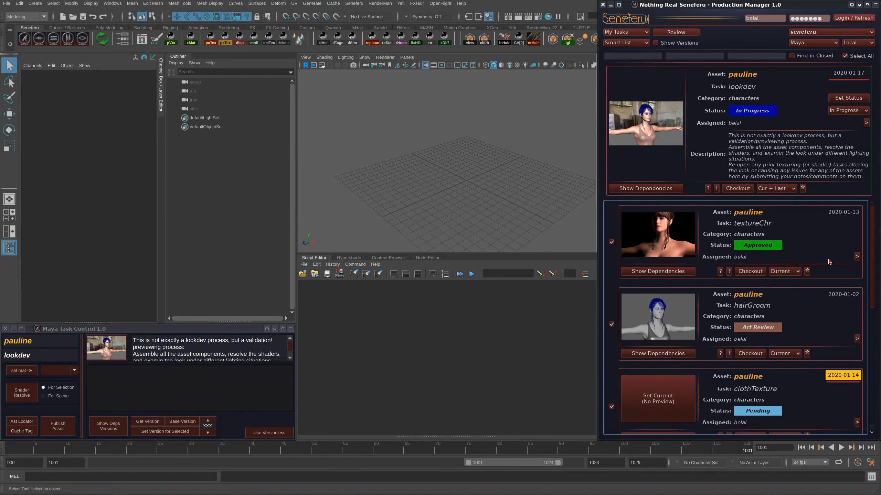
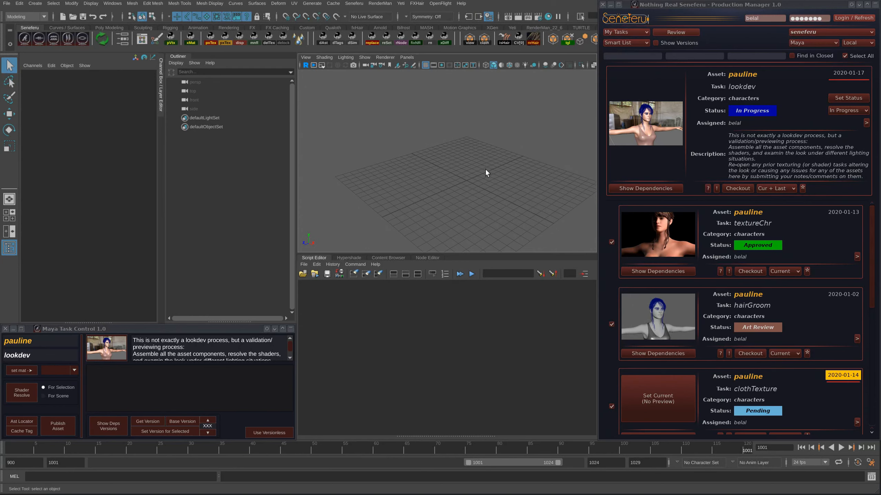
left_click_drag(872, 234, 872, 225)
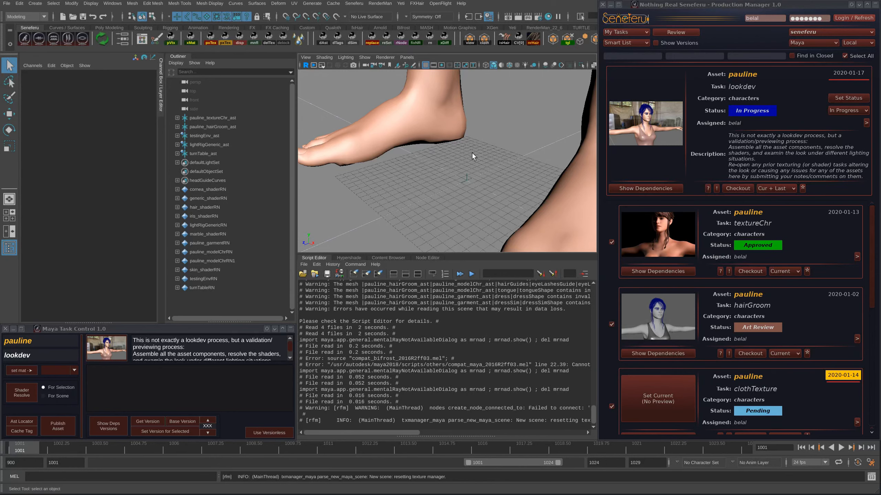
Examine the assets nested inside pauline_textureChr_ast and pauline_hairGroom_ast, including pauline_modelChr_ast, pauline_garment_ast and the dress mesh.
middle_click_drag(475, 114, 465, 171, "alt")
right_click_drag(464, 171, 497, 180, "alt")
middle_click_drag(498, 180, 485, 204, "alt")
right_click_drag(486, 205, 487, 193, "alt")
middle_click_drag(487, 193, 475, 180, "alt")
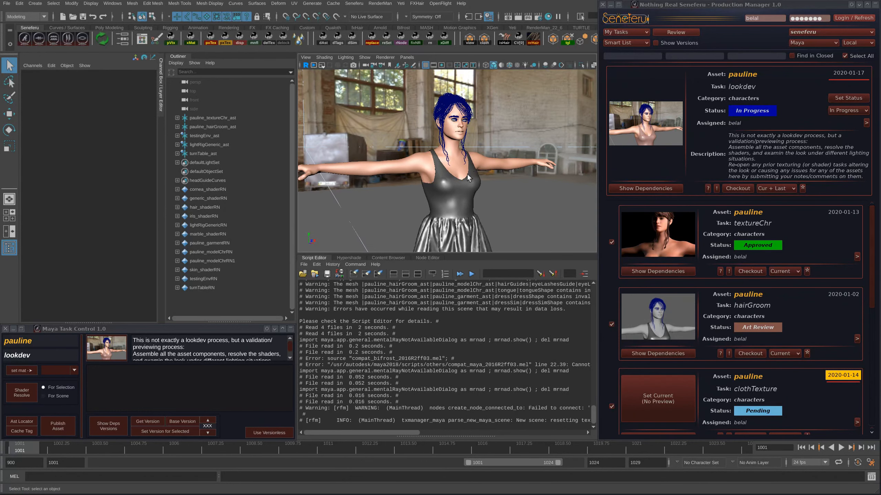
left_click(470, 191)
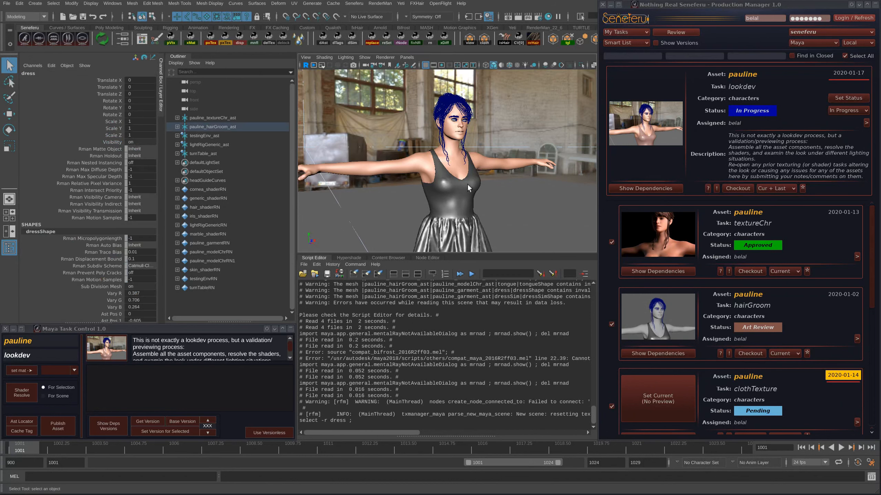
left_click(177, 127)
left_click(177, 118)
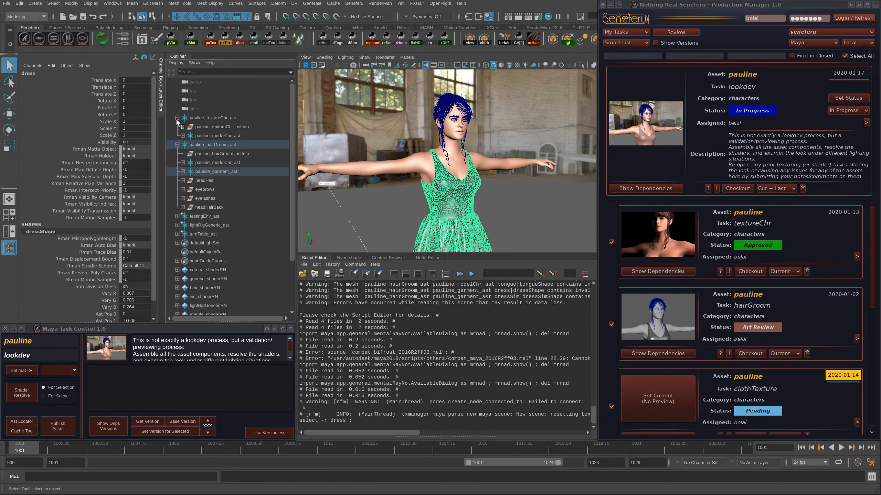
left_click(208, 136)
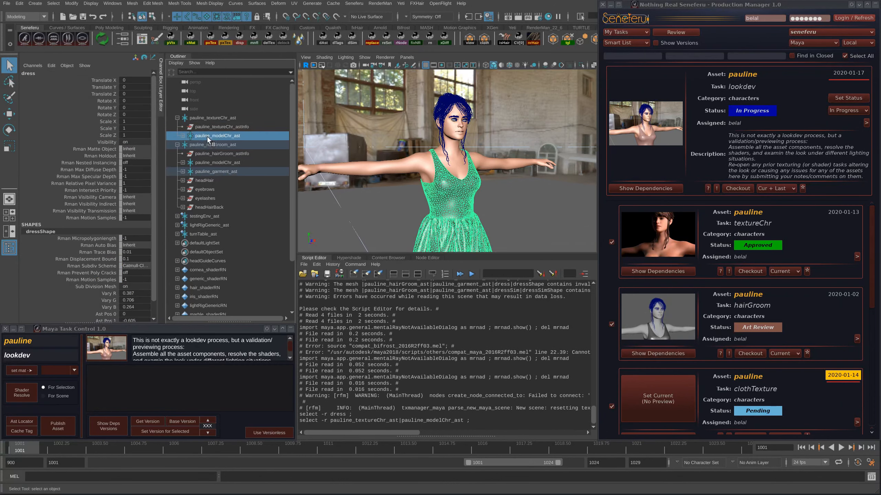
left_click(194, 171)
left_click(178, 146)
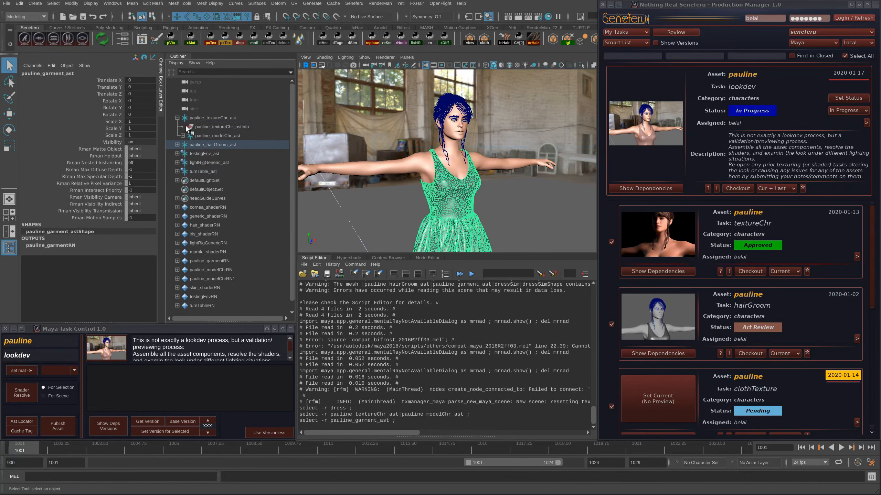
left_click(177, 117)
Select pauline_textureChr_ast and pauline_hairGroom_ast together, inspect the assembled character, and review its dependency tasks.
left_click(210, 118)
left_click(216, 127, "shift")
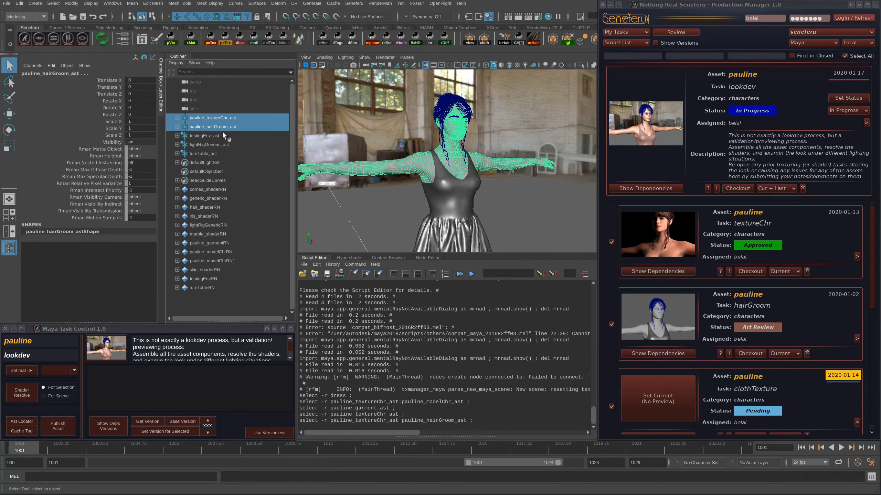
middle_click_drag(473, 176, 478, 177, "alt")
left_click_drag(492, 178, 480, 175, "alt")
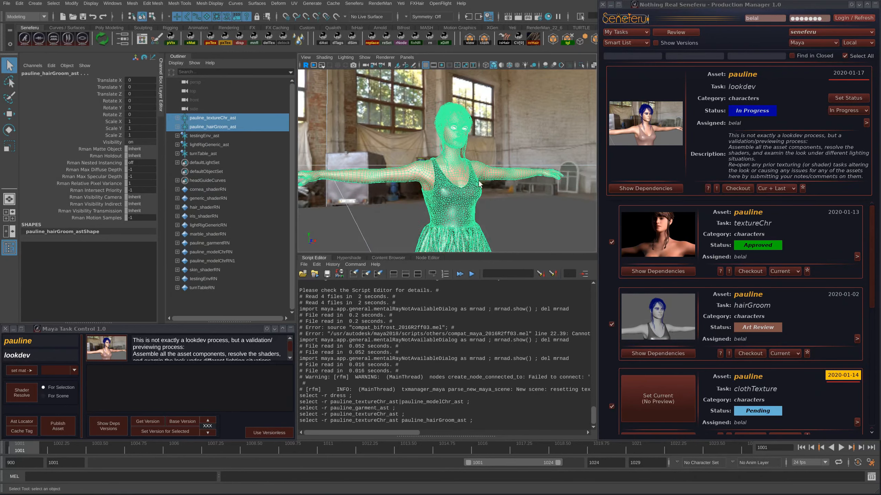
middle_click_drag(480, 175, 487, 184, "alt")
left_click_drag(492, 178, 483, 177, "alt")
middle_click_drag(490, 181, 486, 186, "alt")
left_click_drag(487, 188, 488, 194, "alt")
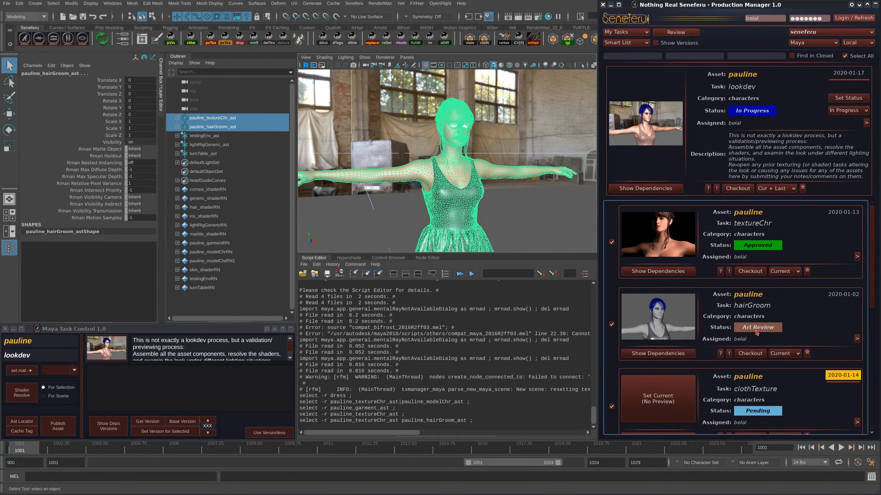
left_click_drag(865, 278, 868, 396)
scroll(869, 395, "up", 10)
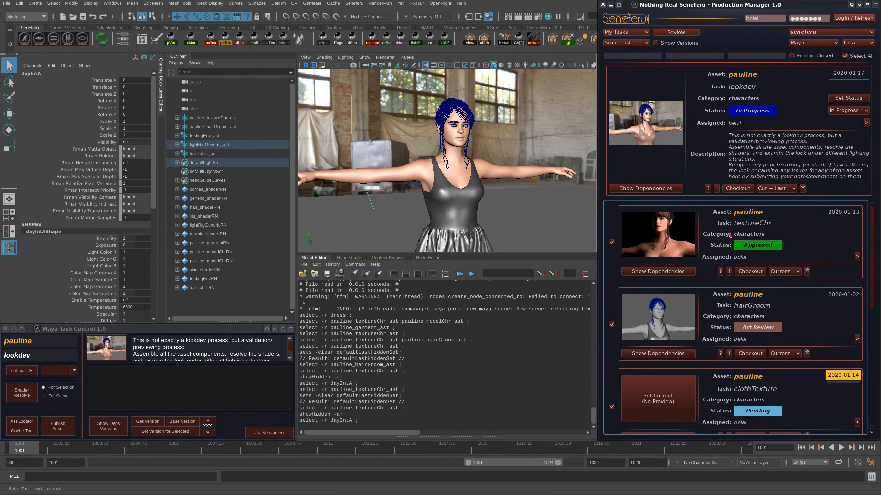
Hide pauline_textureChr_ast and check the components inside pauline_hairGroom_ast.
left_click(231, 118)
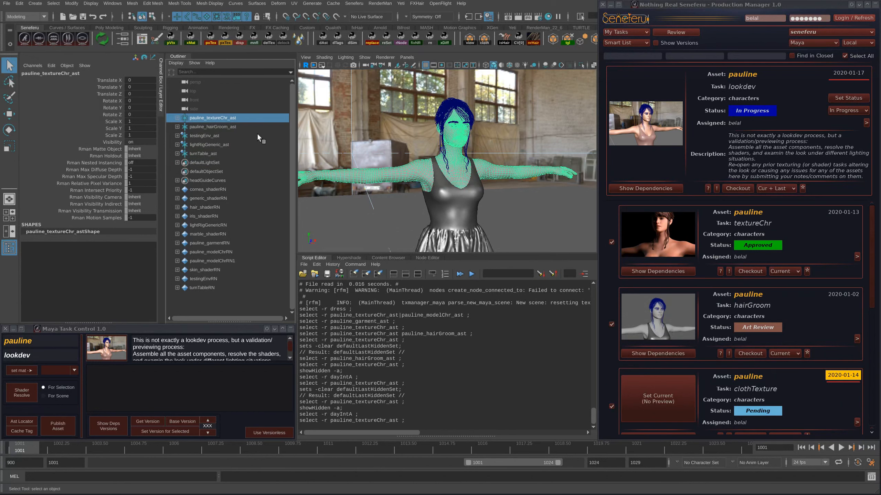
key("ctrl+h")
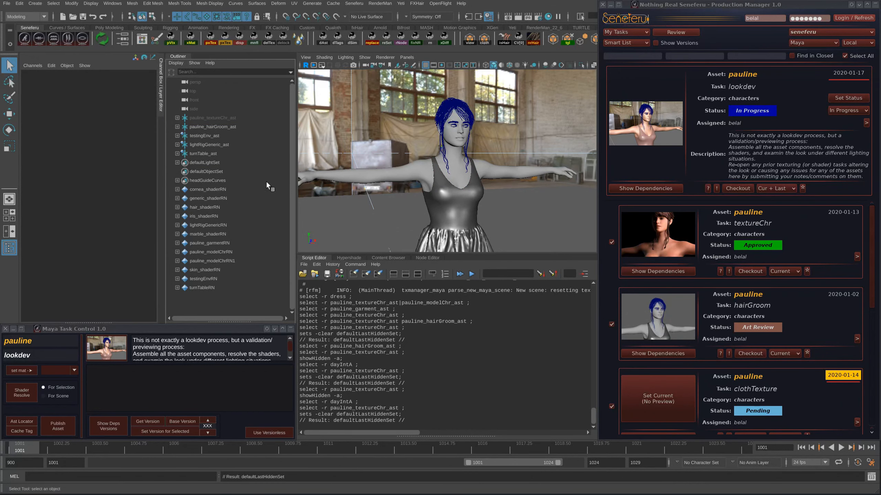
left_click(178, 127)
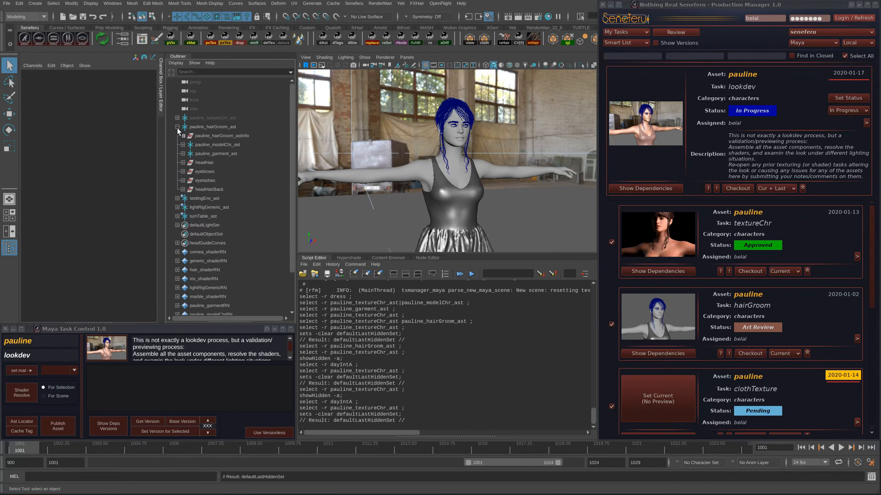
left_click(177, 127)
Open the Hypershade without its material browser and create a PxrSurface shader in the node graph.
left_click(349, 257)
double_click(662, 5)
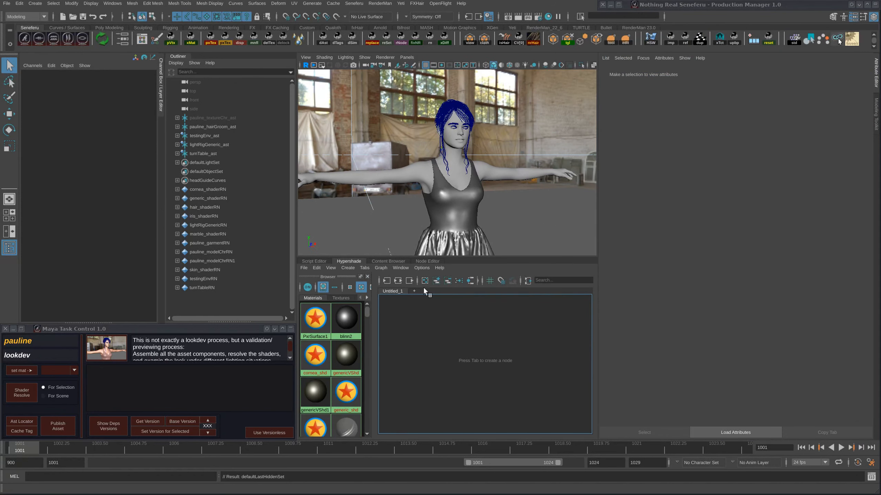
left_click(367, 277)
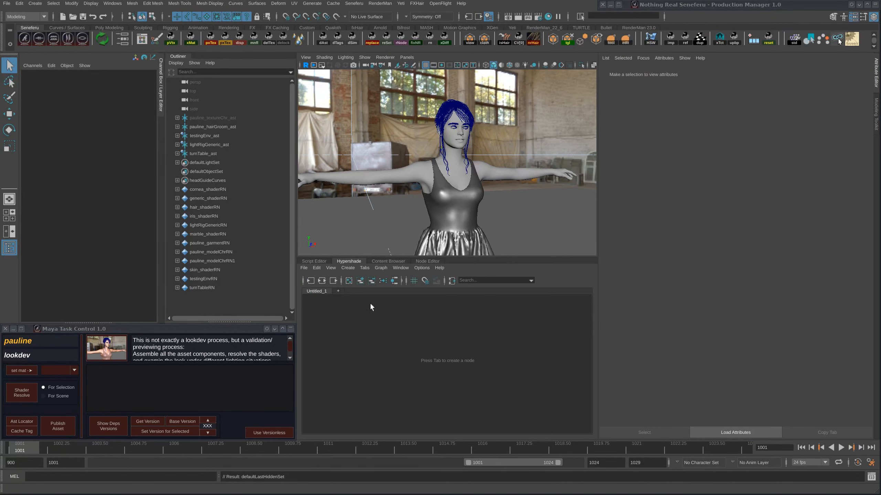
key("Tab")
type("pxrsurface")
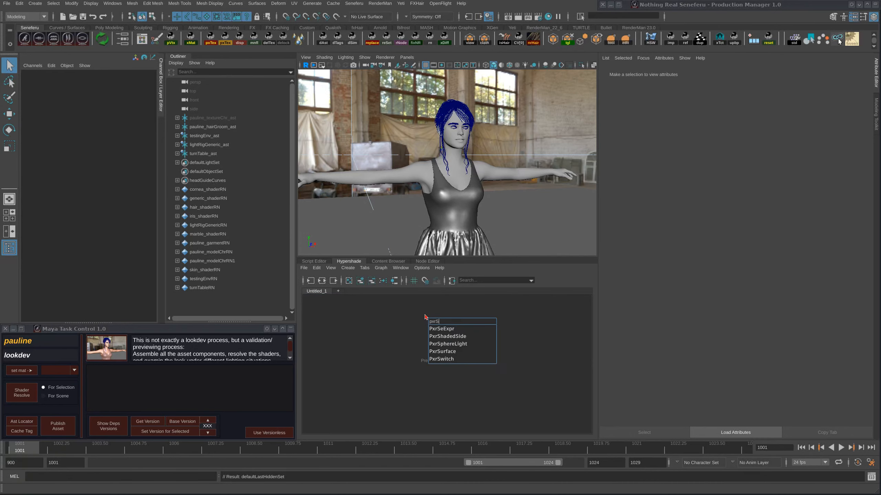
key("Return")
left_click_drag(439, 349, 418, 343)
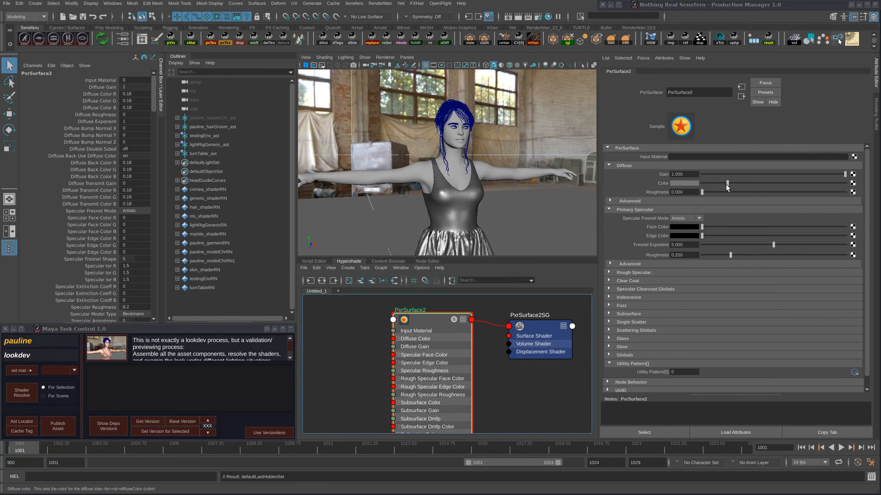
Set the new PxrSurface shader's diffuse color to a brown of about RGB 0.178, 0.115, 0.072.
left_click(693, 183)
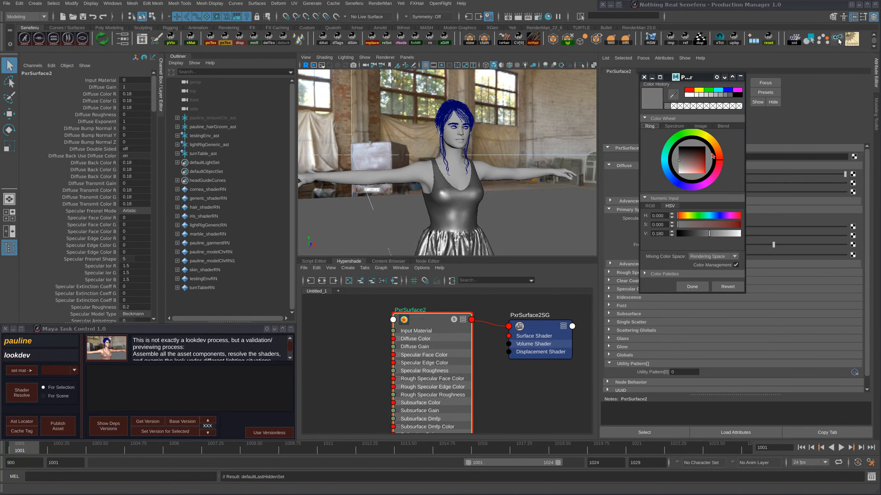
left_click_drag(716, 151, 694, 161)
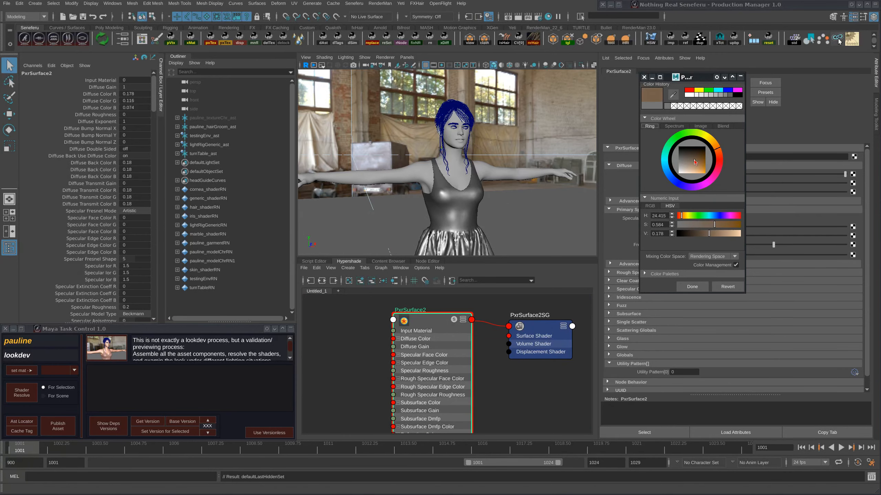
left_click(692, 287)
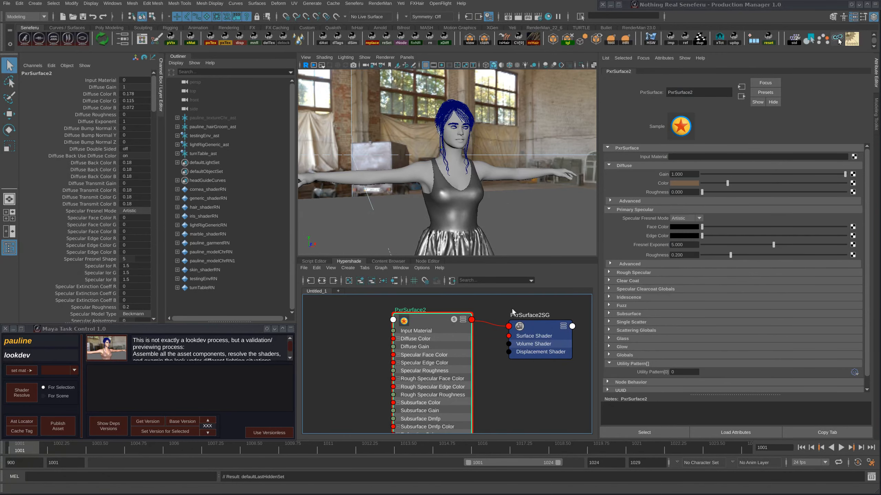
Select the groomed character's body mesh and its dress mesh in turn, ending with the dress selected.
left_click(505, 173)
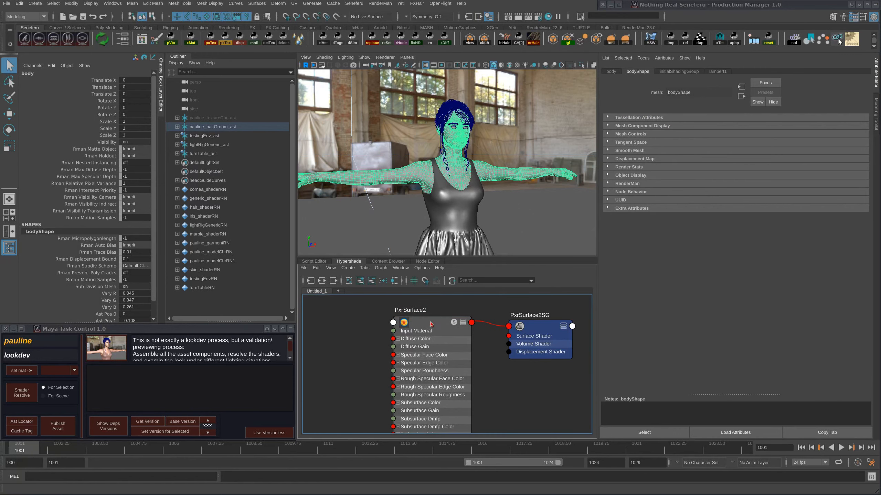
left_click(482, 218)
left_click(479, 197)
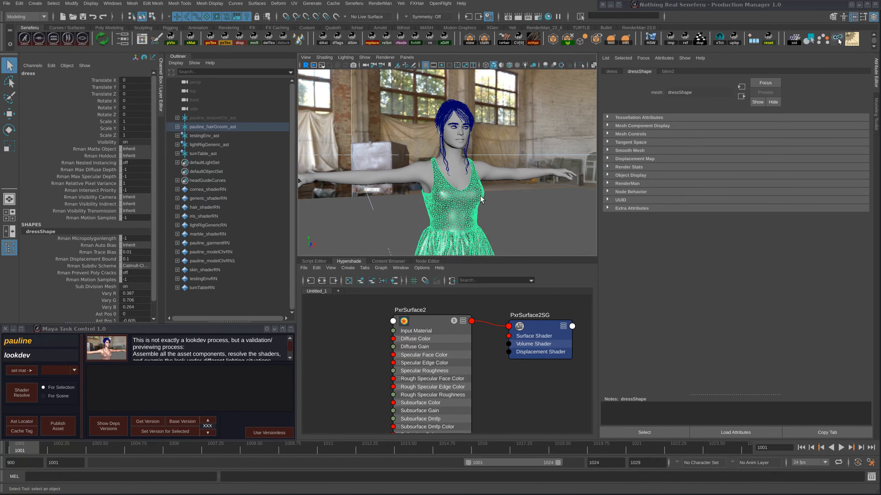
left_click(489, 172)
left_click(463, 208)
Create a second PxrSurface shader in the Hypershade node graph next to the first one.
scroll(488, 348, "down", 1)
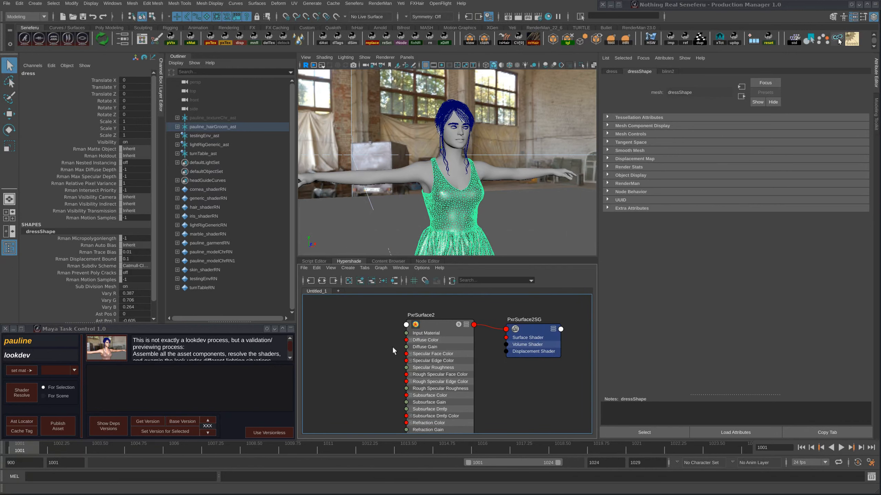
key("Tab")
type("pxr")
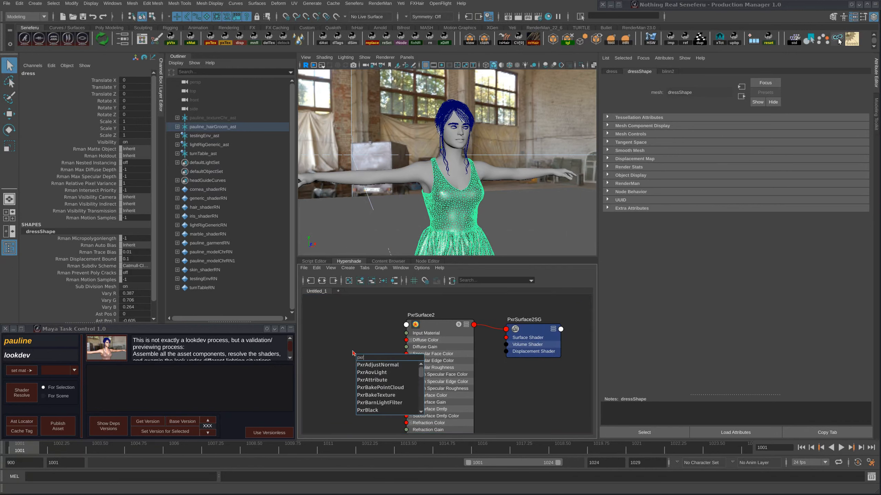
type("surface")
key("Return")
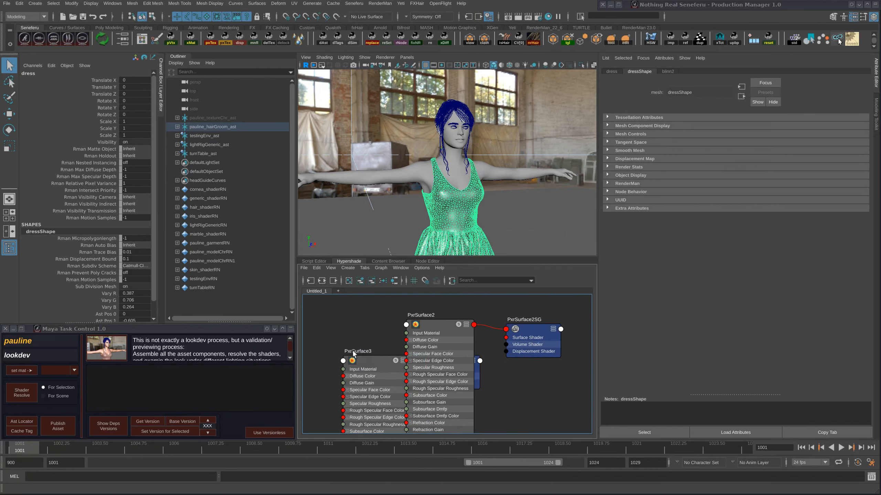
Set the PxrSurface3 shader's diffuse color to pure red, RGB 1, 0, 0.
left_click_drag(354, 371, 342, 365)
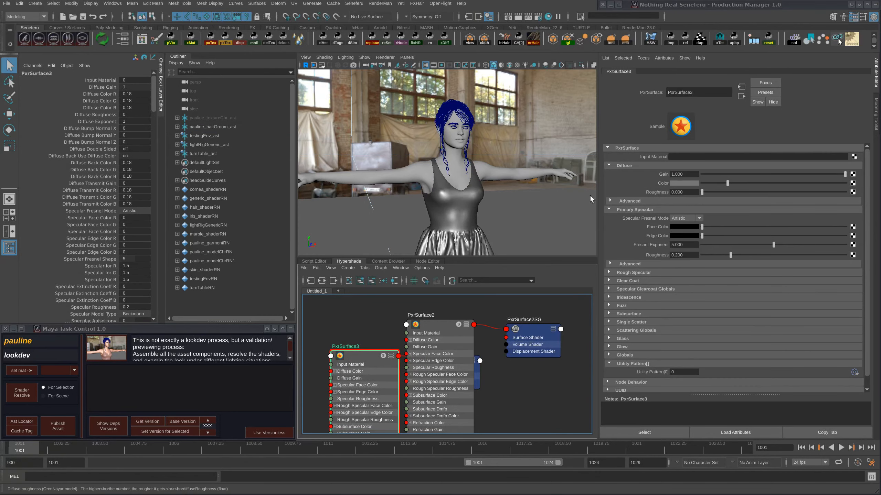
left_click(694, 184)
left_click_drag(722, 166, 721, 178)
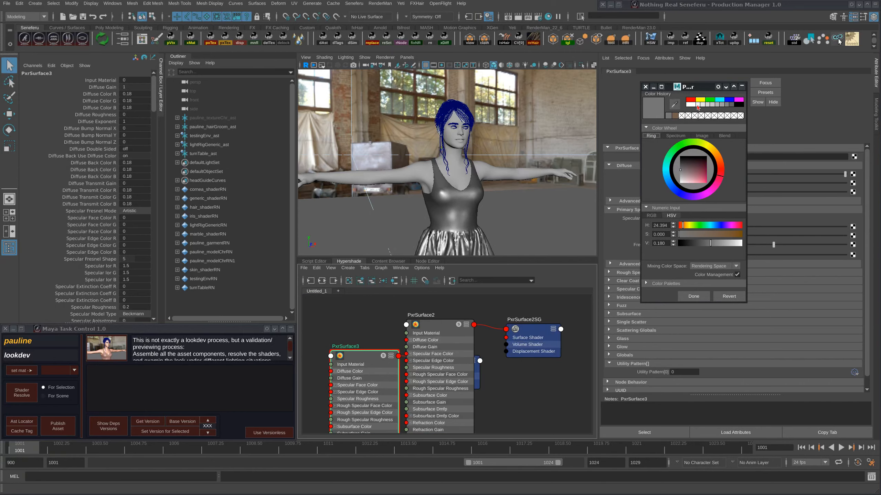
left_click(693, 100)
left_click(694, 296)
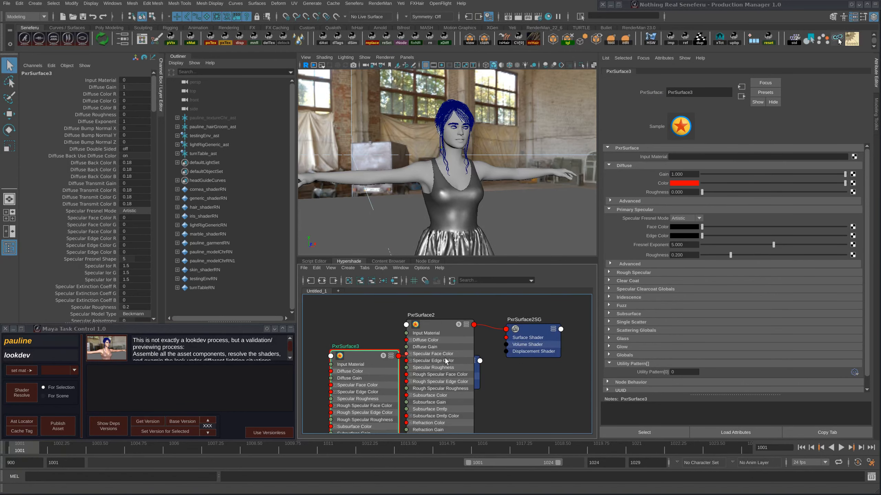
Rearrange the PxrSurface2 and PxrSurface3 nodes and separate their shading groups in the graph, with PxrSurface2SG's lambert2 attributes displayed.
left_click_drag(382, 361, 362, 326)
left_click_drag(436, 332, 401, 289)
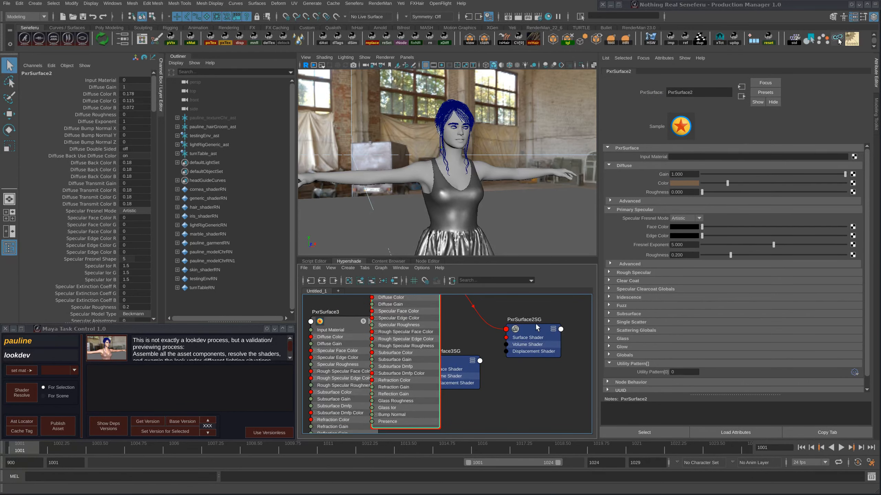
left_click_drag(511, 347, 518, 342)
left_click_drag(461, 365, 511, 429)
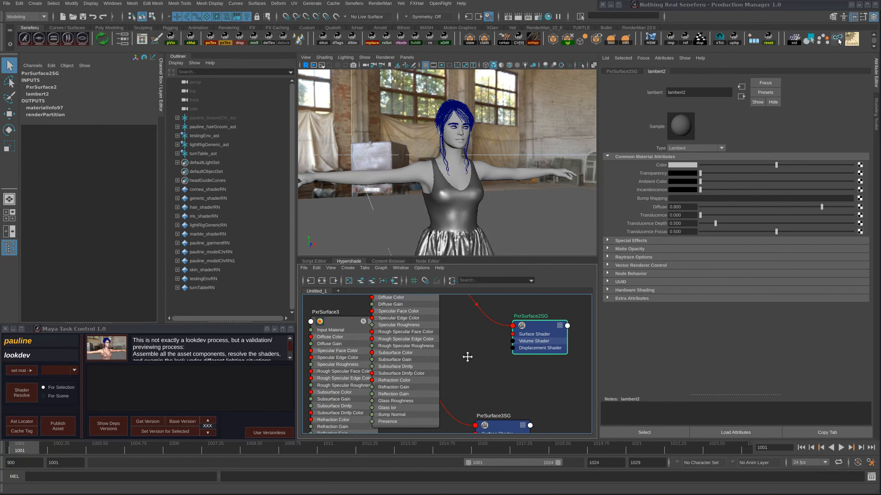
middle_click_drag(466, 356, 481, 400, "alt")
right_click_drag(482, 400, 438, 384, "alt")
Set the color of lambert2, the body's viewport material, to a skin tone of about HSV 18.4, 0.584, 0.555.
left_click(684, 167)
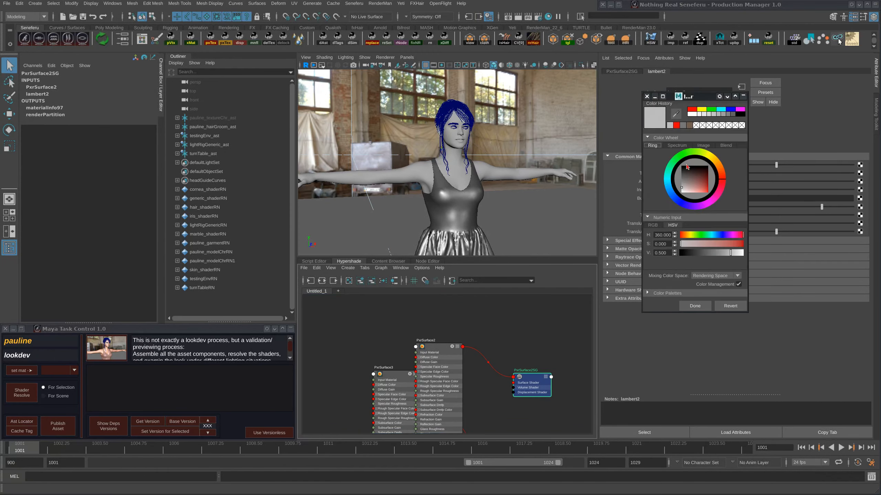
left_click(689, 125)
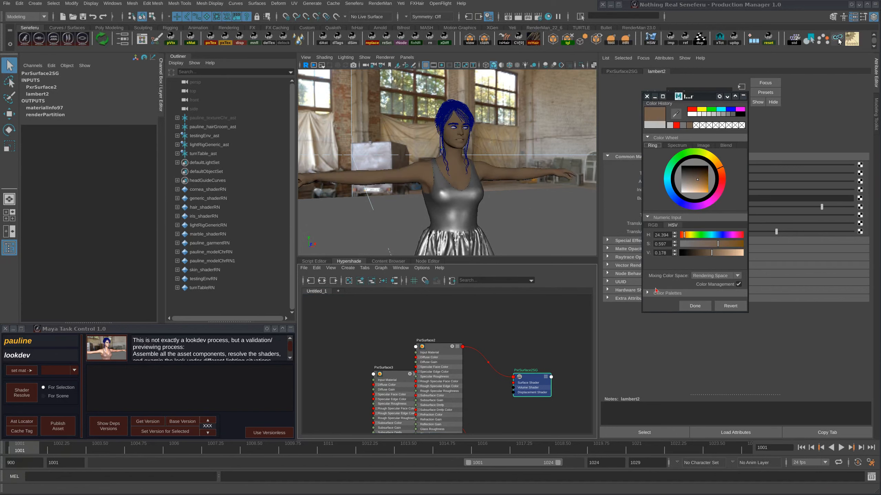
mouse_move(709, 173)
left_mouse_down()
mouse_move(718, 157)
mouse_move(721, 170)
left_mouse_up()
left_click_drag(698, 180, 699, 190)
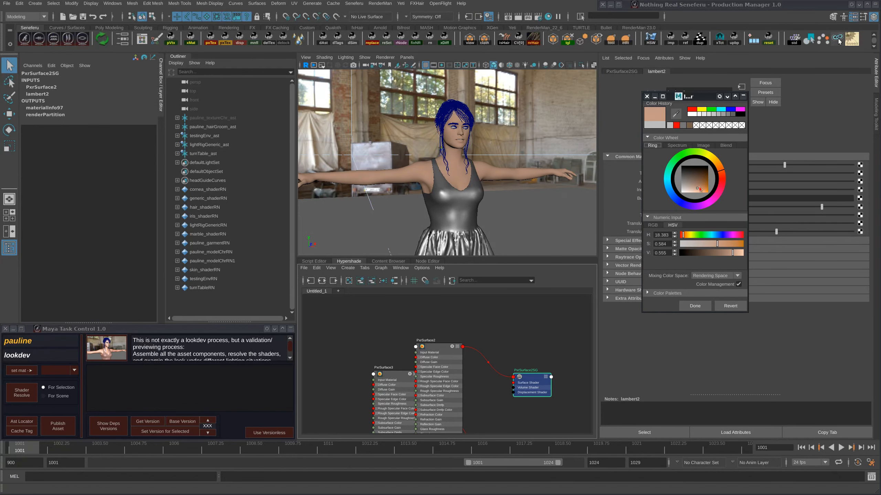
left_click(694, 306)
Reposition the shader nodes and set the lambert3 viewport material of PxrSurface3SG to pure red, HSV 360, 1, 1.
left_click_drag(435, 354, 481, 333)
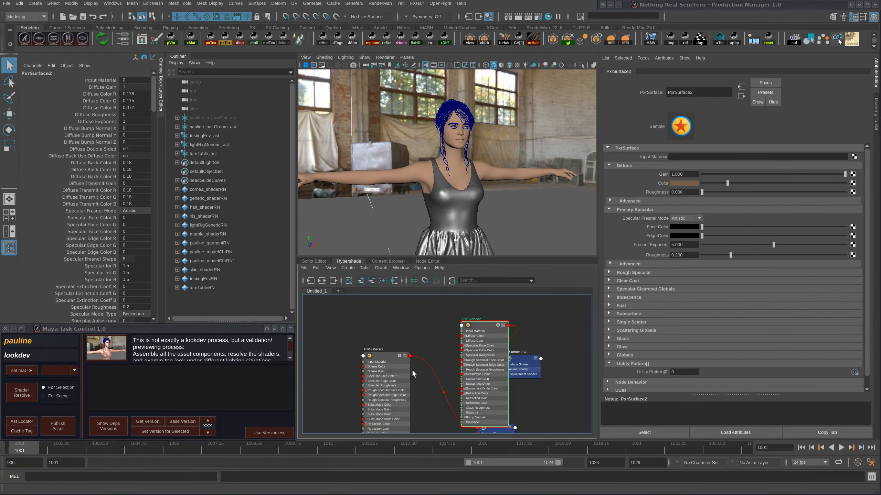
left_click_drag(385, 369, 381, 368)
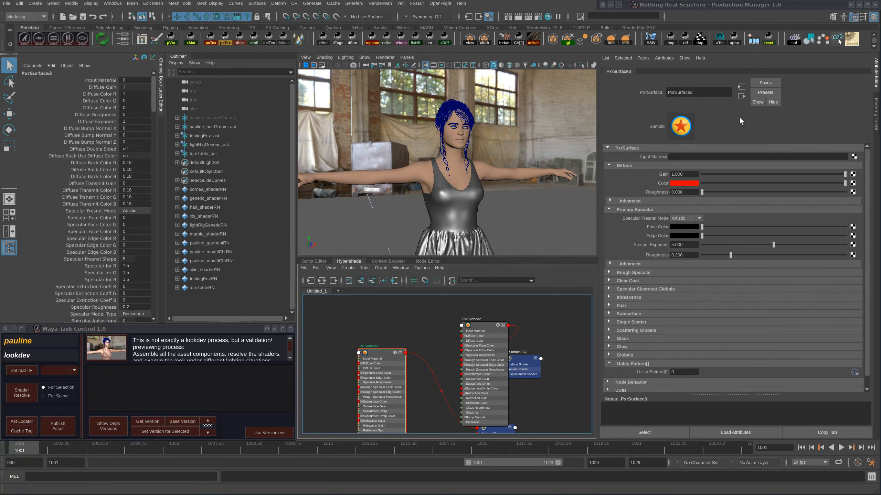
left_click_drag(521, 366, 462, 328)
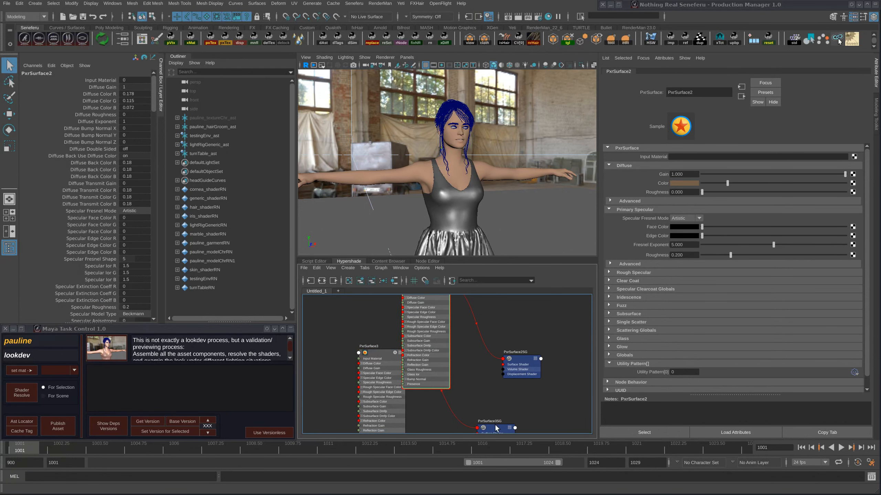
left_click_drag(496, 429, 495, 398)
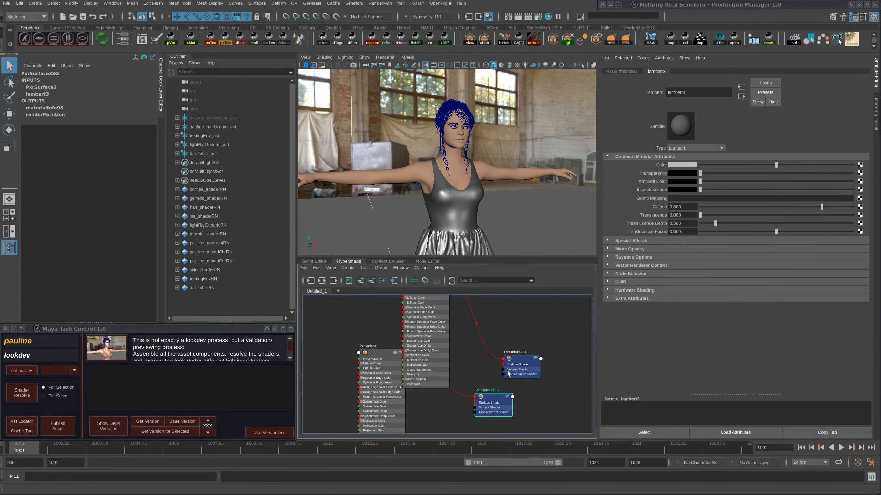
left_click(690, 165)
left_click(684, 135)
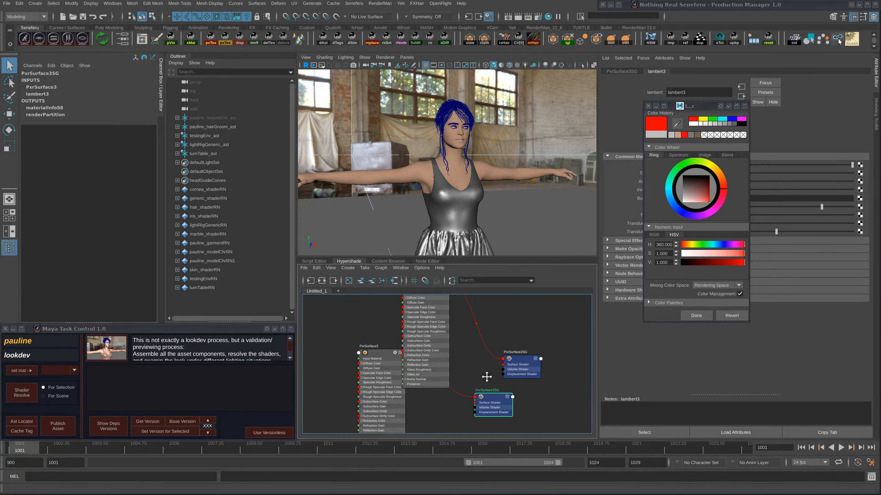
Assign the PxrSurface3 material to the dress mesh and close the color picker.
middle_click_drag(487, 375, 489, 396, "alt")
left_click_drag(377, 381, 361, 380)
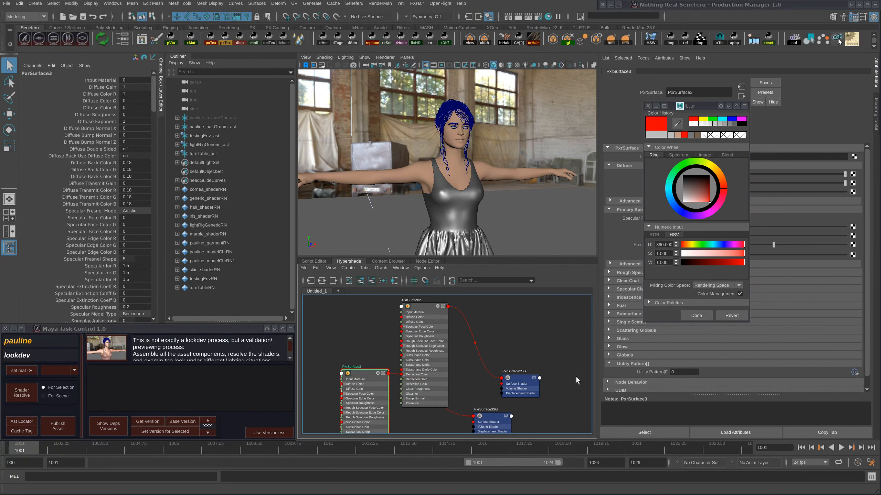
left_click(472, 229)
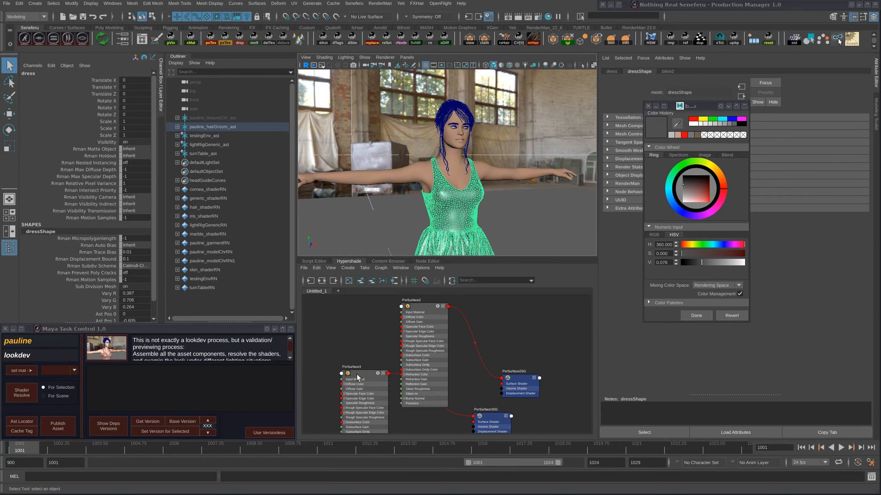
right_click(358, 375)
left_click(357, 350)
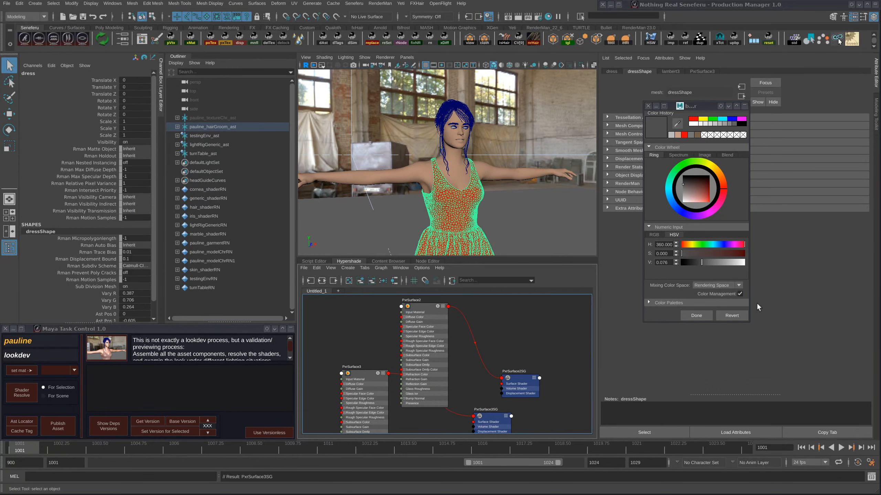
left_click(696, 315)
Darken the dress material by setting PxrSurface3's diffuse red to 0.421 and lowering the brightness of its lambert3 viewport color.
left_click(496, 424)
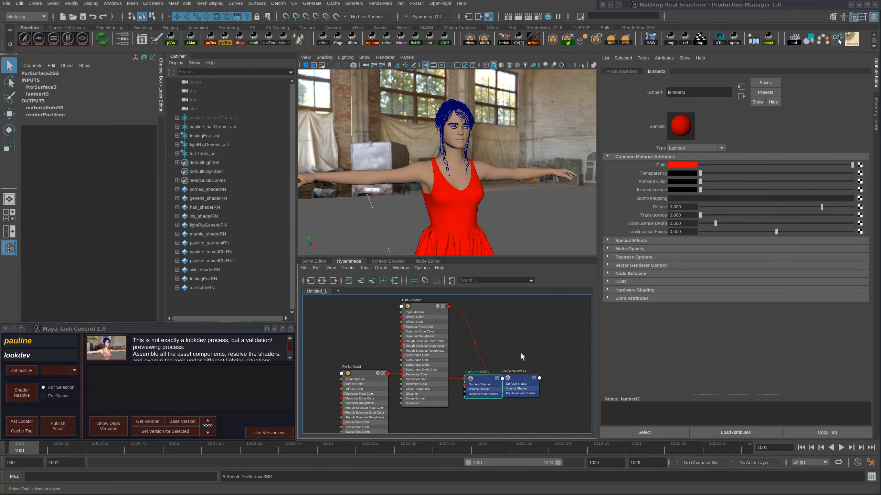
scroll(520, 361, "down", 3)
left_click(453, 367)
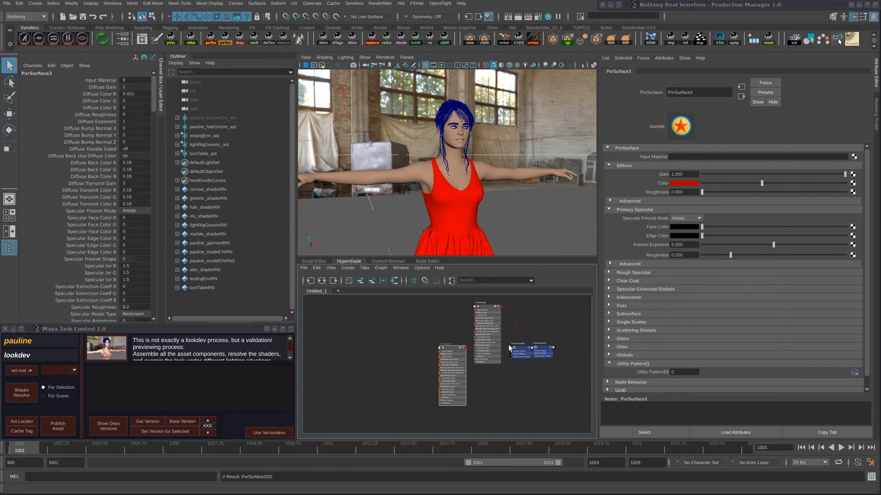
left_click(520, 352)
left_click_drag(767, 166, 742, 170)
Select the pauline_hairGroom_ast locator and expand its hierarchy to expose its component assets.
left_click(548, 144)
middle_click_drag(475, 211, 473, 196, "alt")
left_click_drag(474, 197, 481, 210, "alt")
right_click_drag(482, 209, 434, 196, "alt")
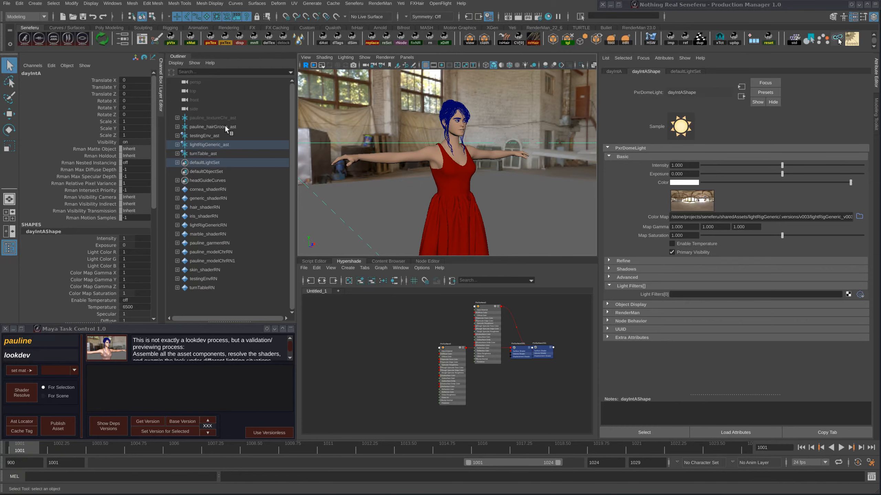
left_click(226, 127)
left_click_drag(496, 185, 482, 188, "alt")
right_click_drag(482, 189, 494, 207, "alt")
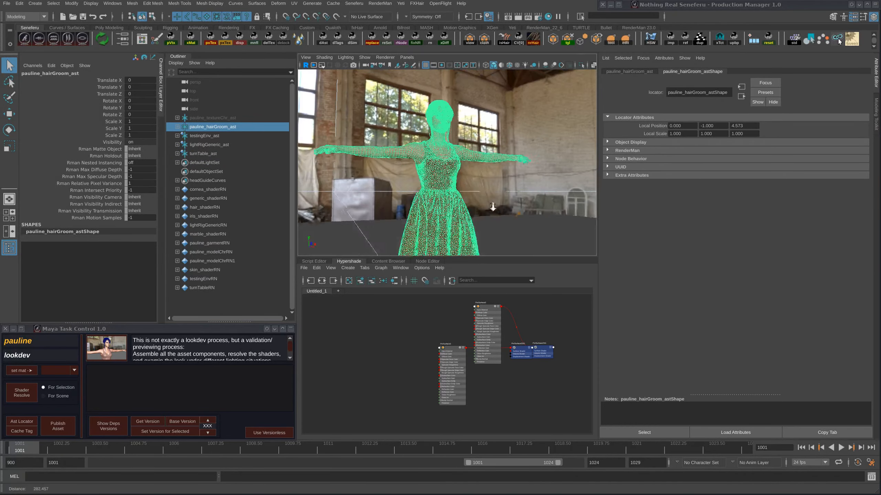
middle_click_drag(494, 207, 482, 188, "alt")
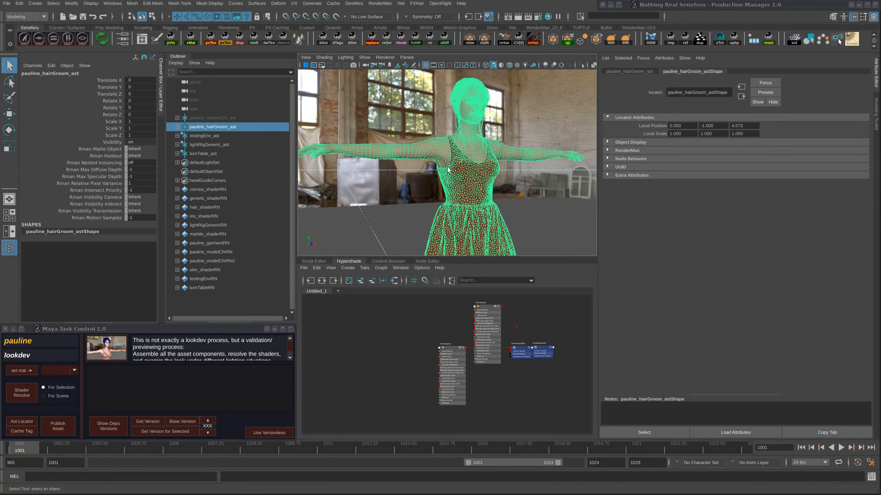
left_click(178, 127)
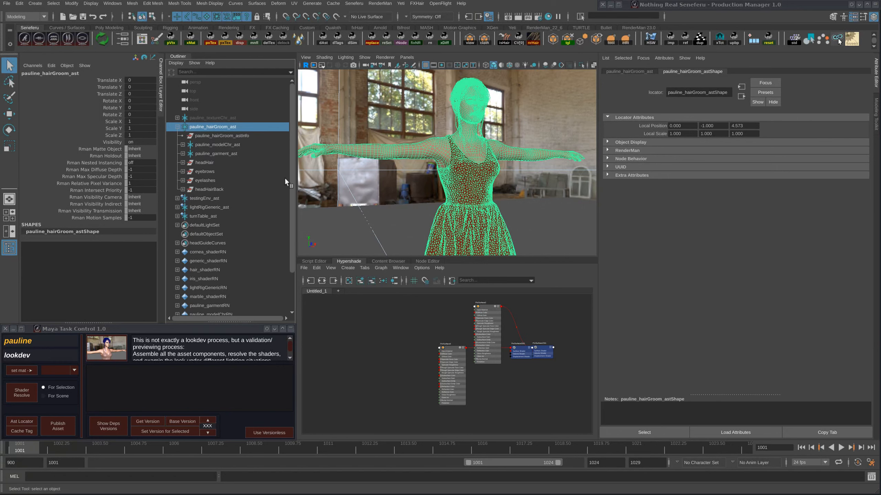
Look up the asset versions of the selected dress and body meshes in turn with Get Version.
left_click(478, 203)
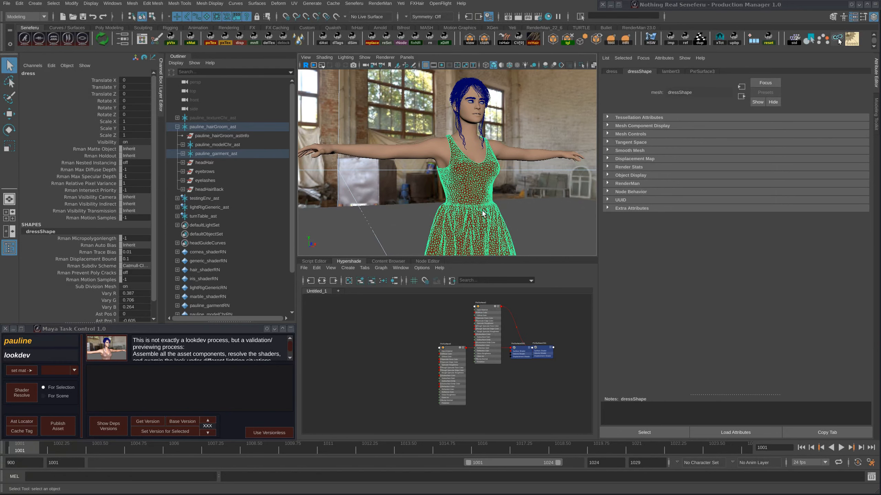
left_click(154, 420)
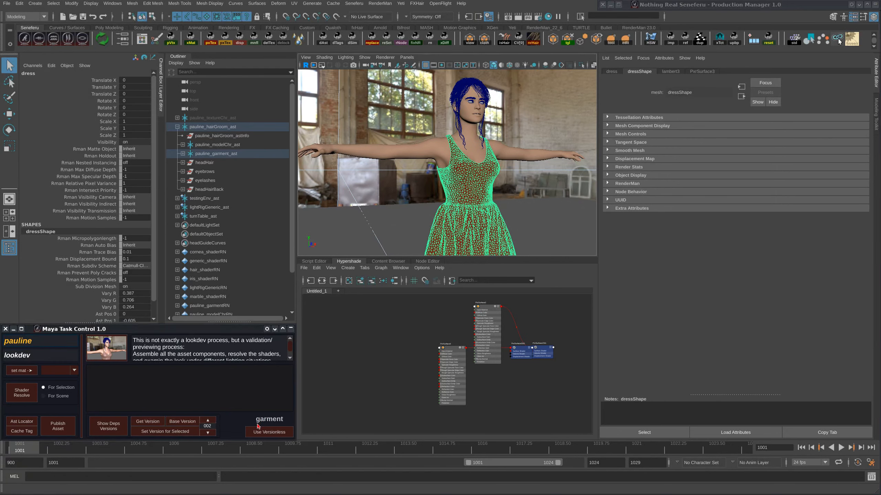
left_click(215, 145)
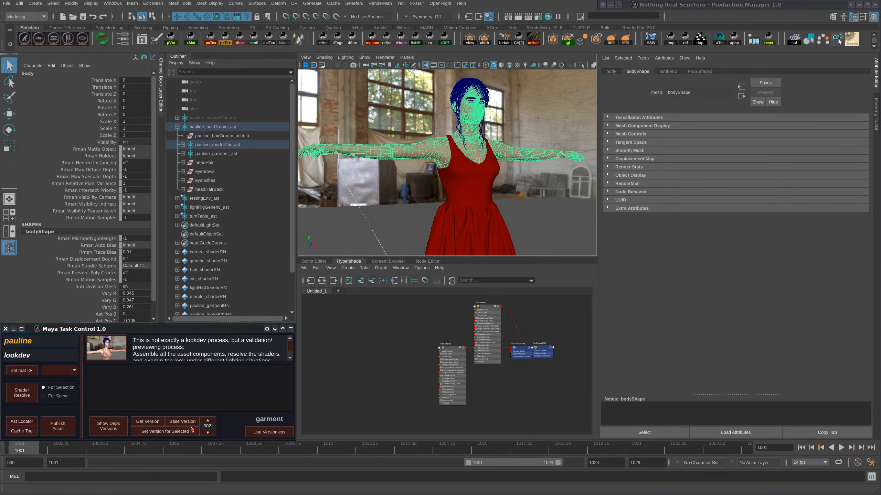
left_click(162, 422)
Select pauline_modelChr_ast and pauline_garment_ast inside the hair groom and review the lookdev task's dependencies in Production Manager.
left_click(227, 127)
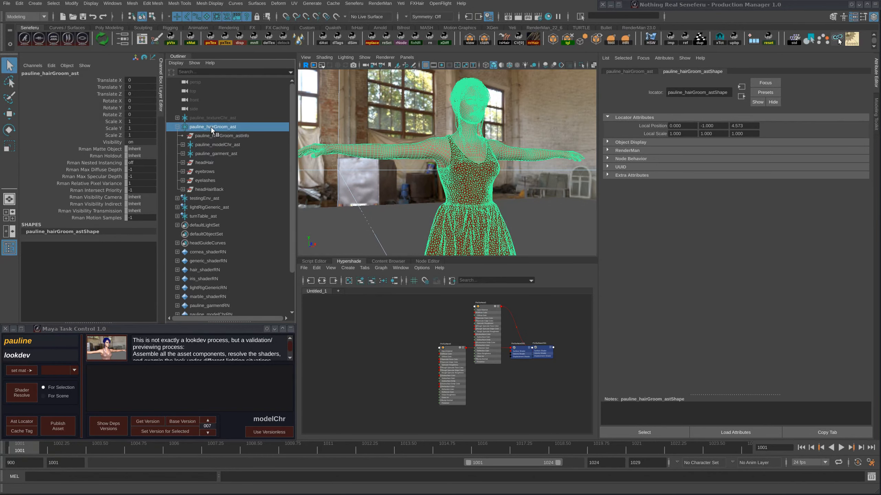
left_click(226, 145)
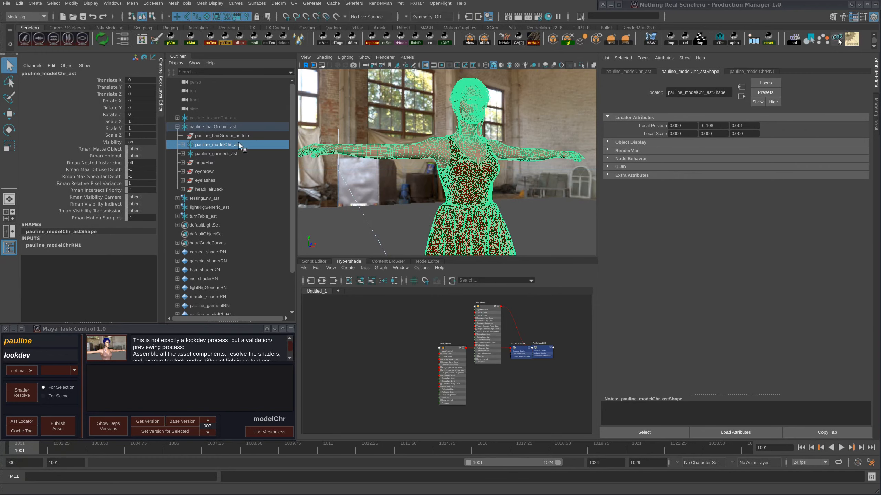
left_click(230, 153, "shift")
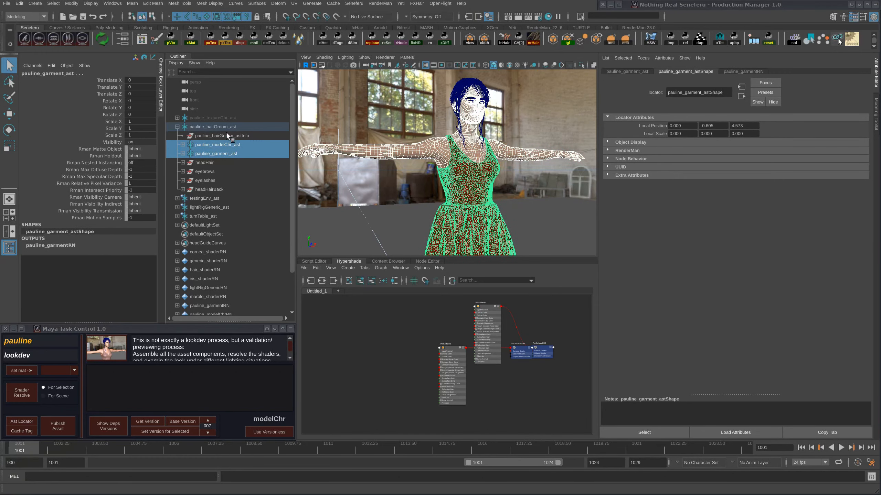
left_click(874, 5)
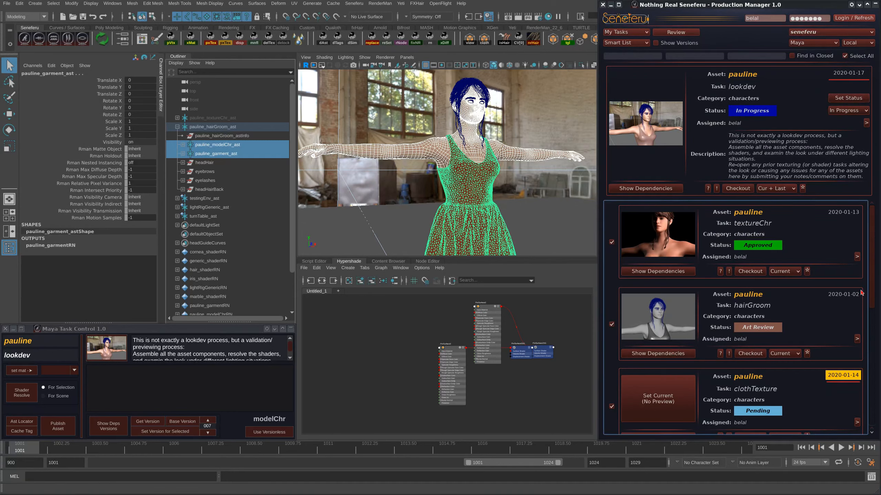
scroll(873, 283, "down", 5)
scroll(677, 207, "up", 5)
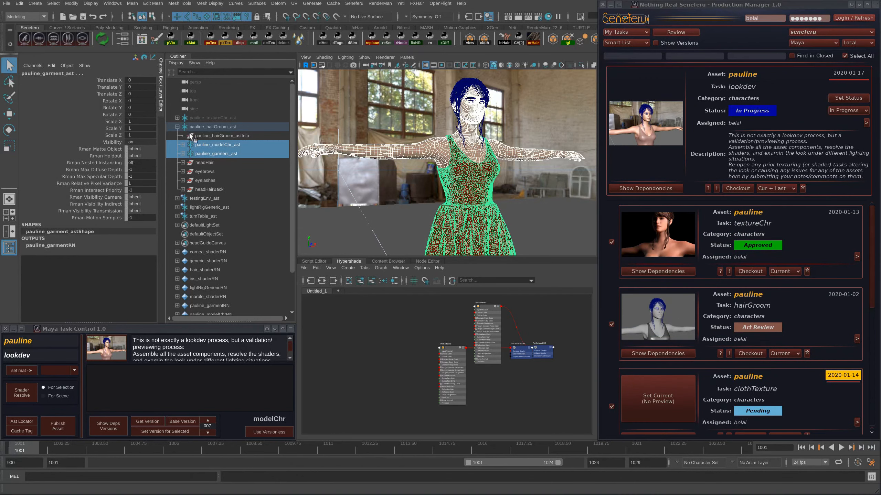
Collapse and select pauline_hairGroom_ast, and run Ast Locator to turn it into the pauline_lookdev_ast locator.
left_click(177, 127)
left_click(209, 126)
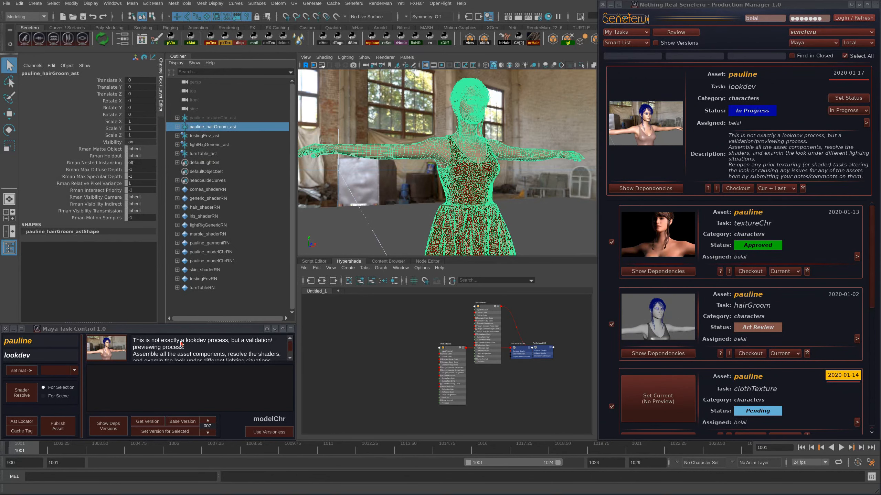
left_click(21, 422)
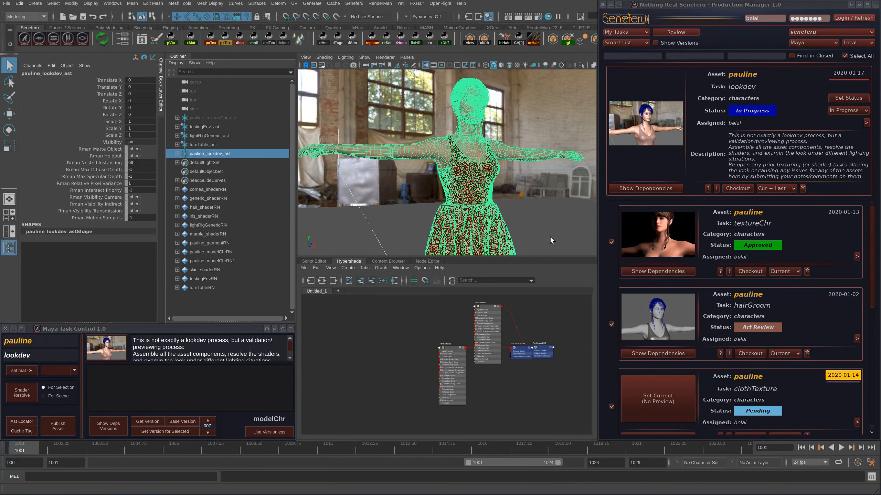
Start publishing pauline_lookdev_ast, proceed despite the conflicting names, and capture the character's upper body as the preview image.
left_click(875, 5)
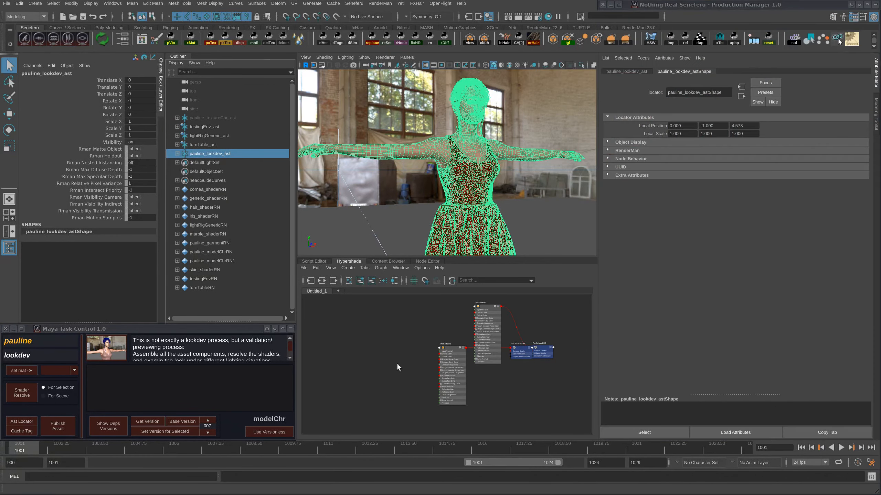
left_click(61, 428)
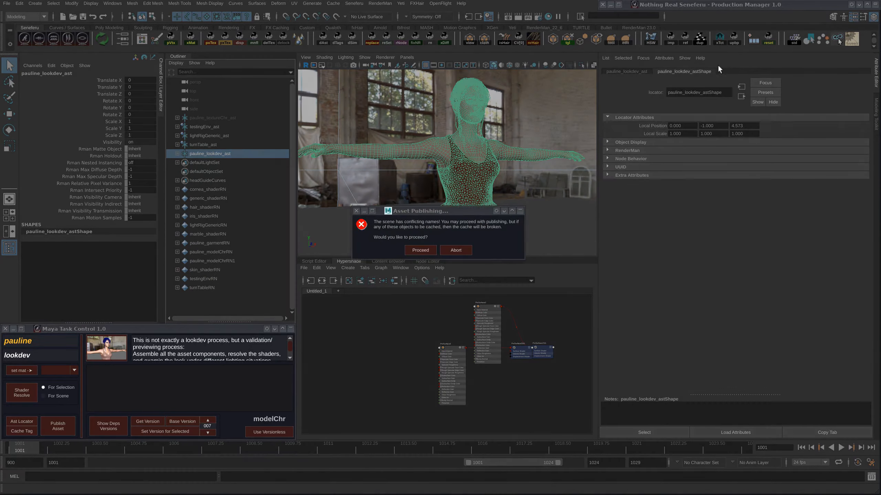
left_click(421, 250)
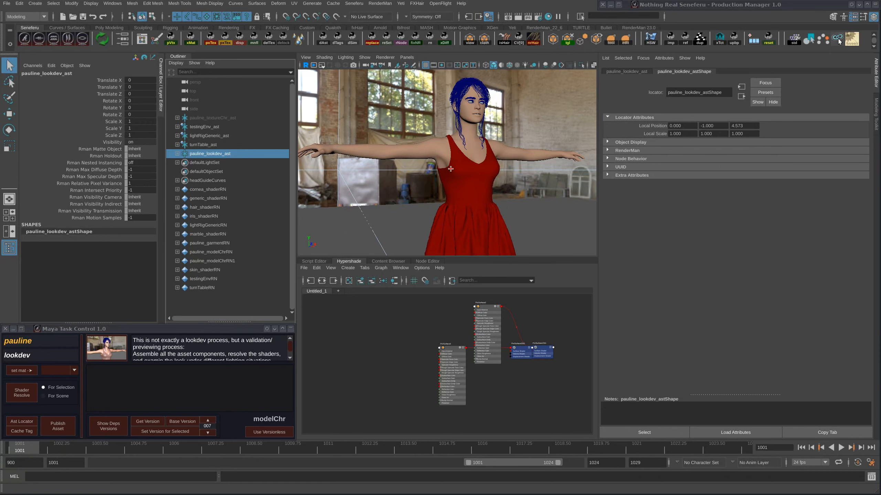
left_click_drag(366, 76, 569, 196)
left_click_drag(505, 170, 500, 165)
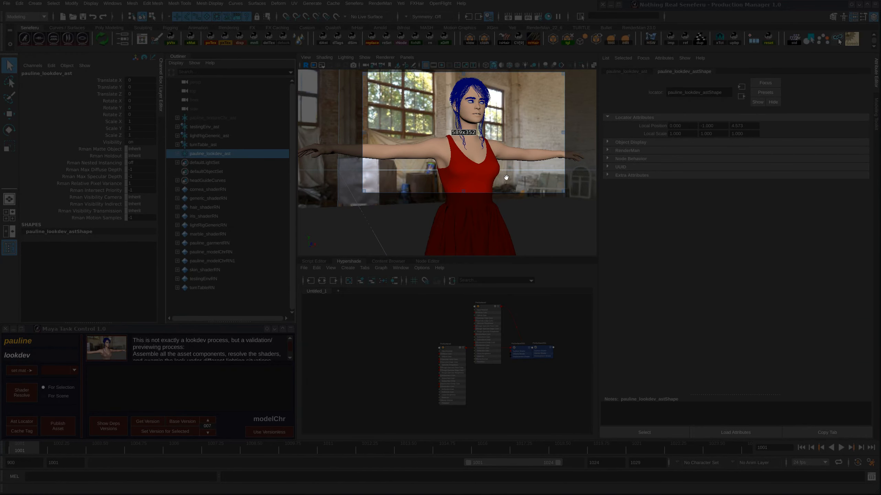
double_click(506, 177)
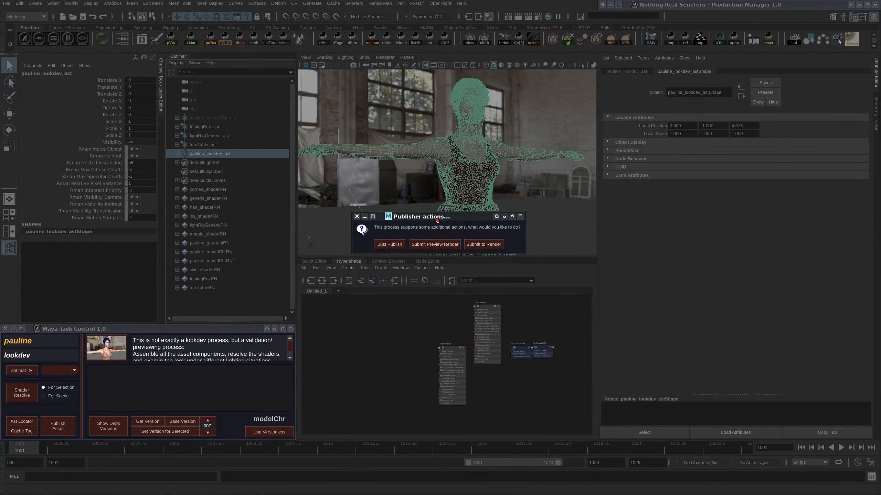
left_click_drag(437, 219, 309, 213)
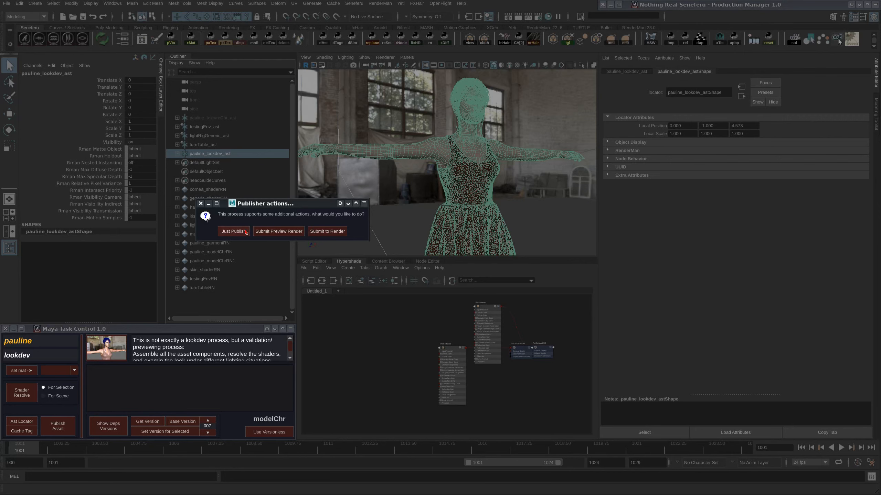
left_click_drag(294, 204, 282, 214)
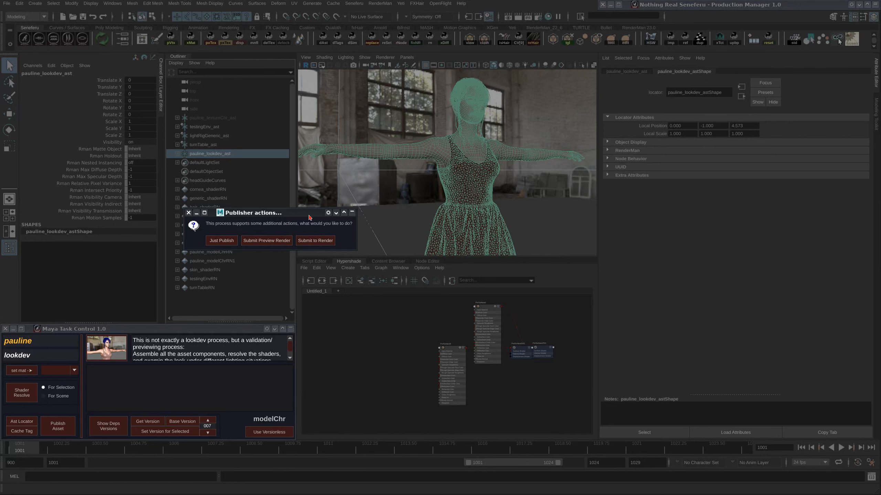
left_click_drag(310, 218, 294, 222)
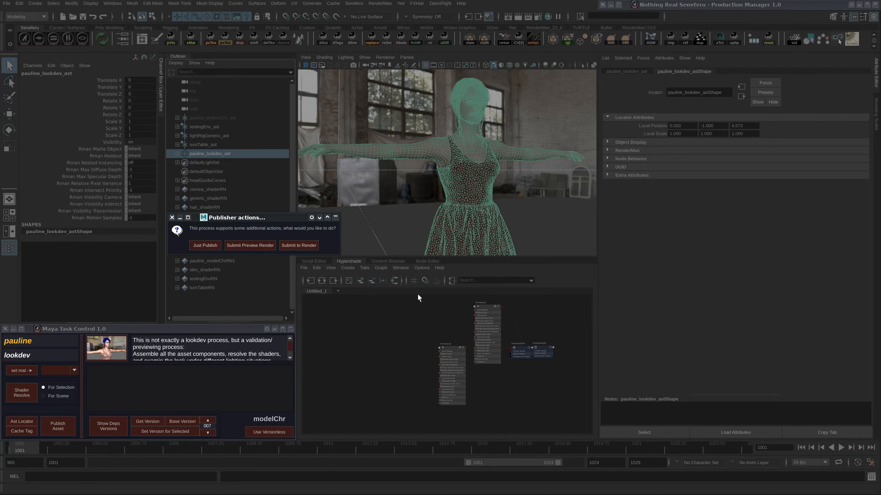
left_click_drag(275, 219, 221, 288)
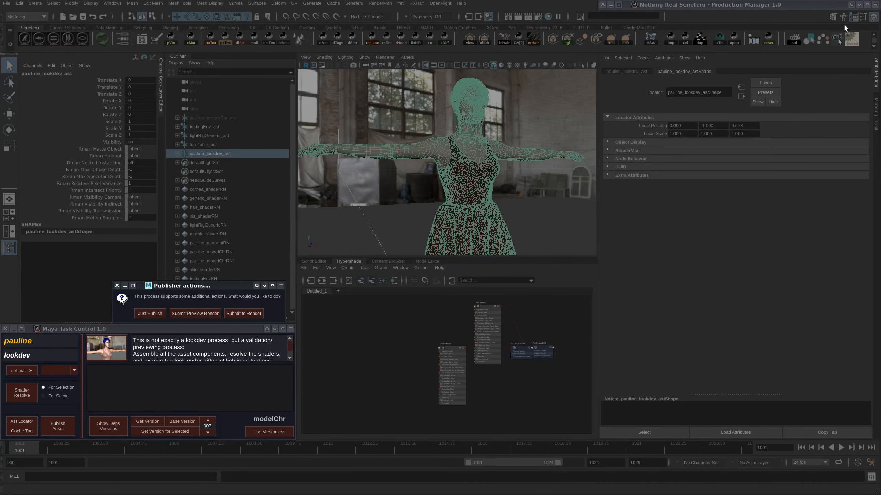
left_click(870, 19)
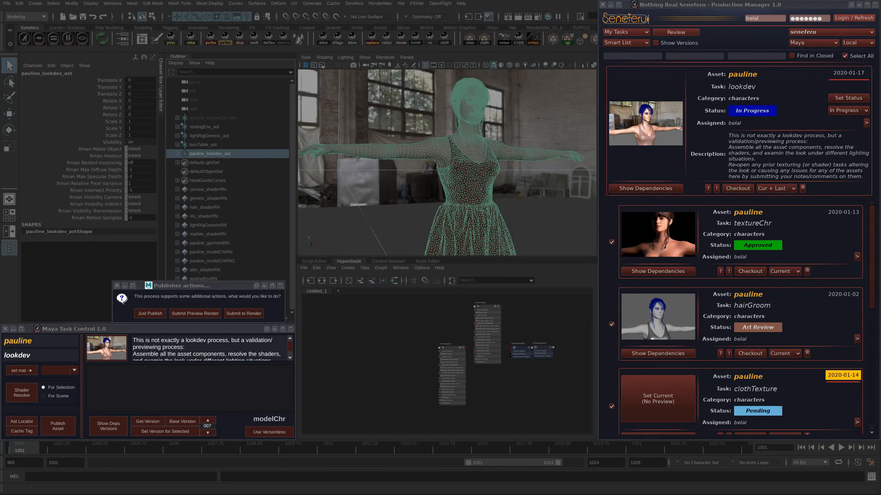
left_click(874, 5)
left_click_drag(244, 283, 232, 244)
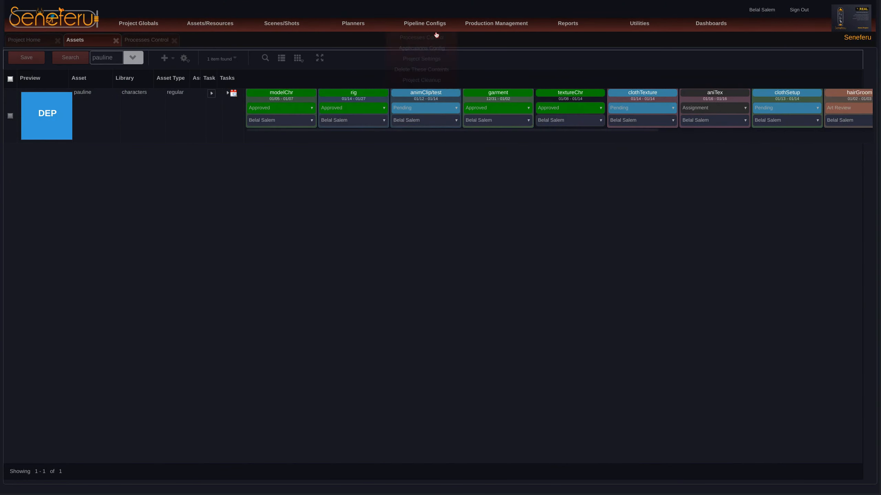
left_click(437, 36)
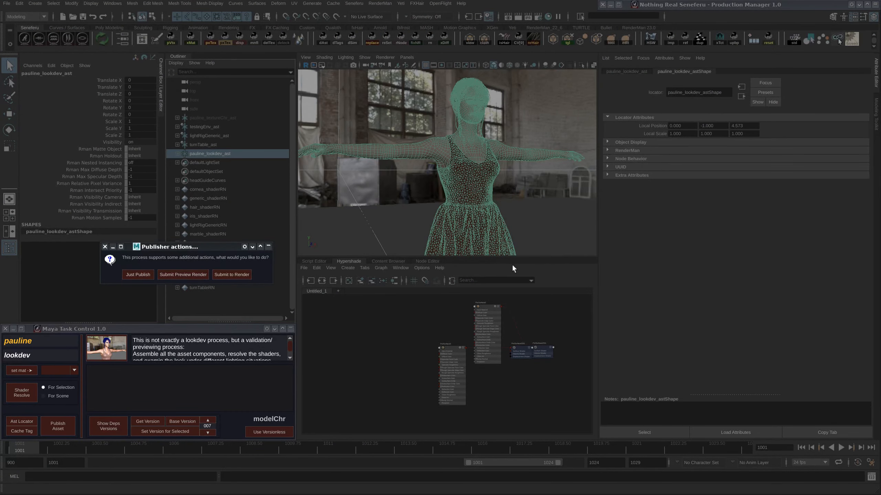
left_click_drag(223, 251, 195, 274)
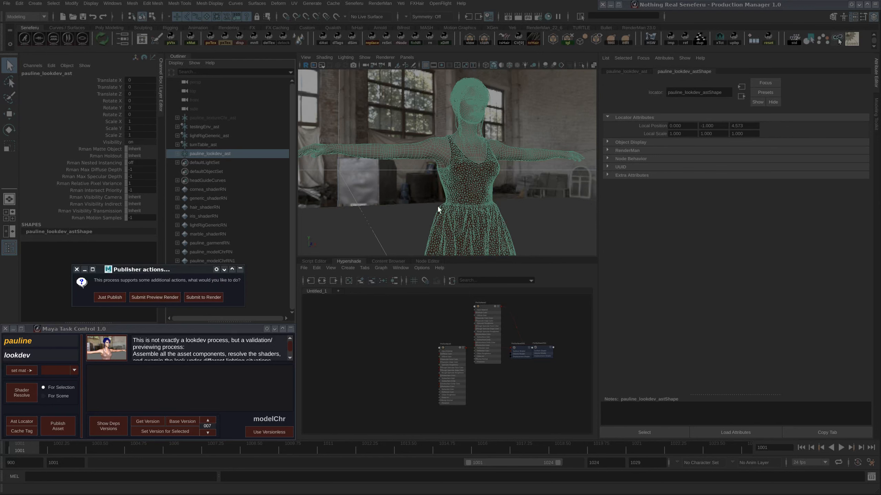
left_click_drag(173, 271, 172, 261)
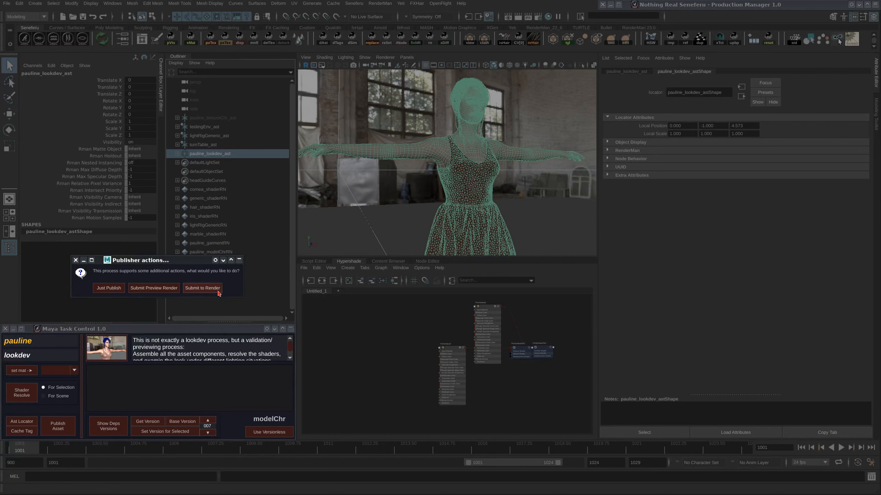
left_click(161, 360)
left_click_drag(137, 260, 136, 246)
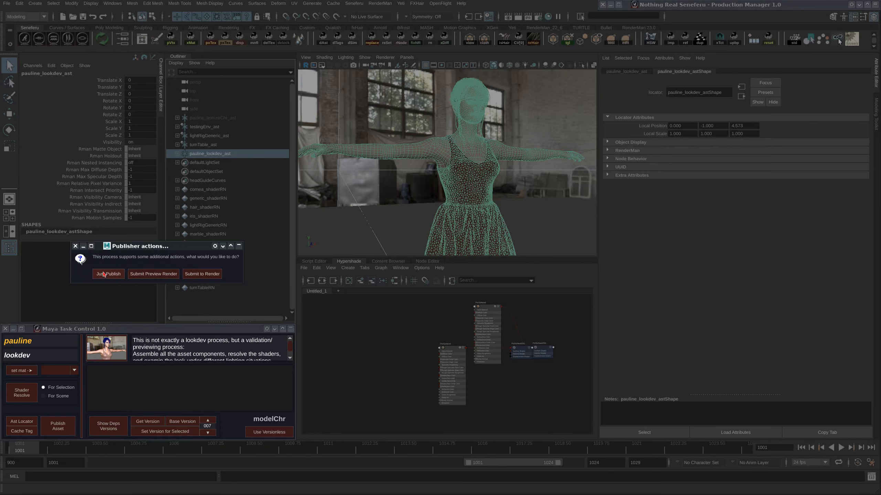
Choose Just Publish for the lookdev without additional pre-generated files, and set the task status to Art Review.
left_click(105, 274)
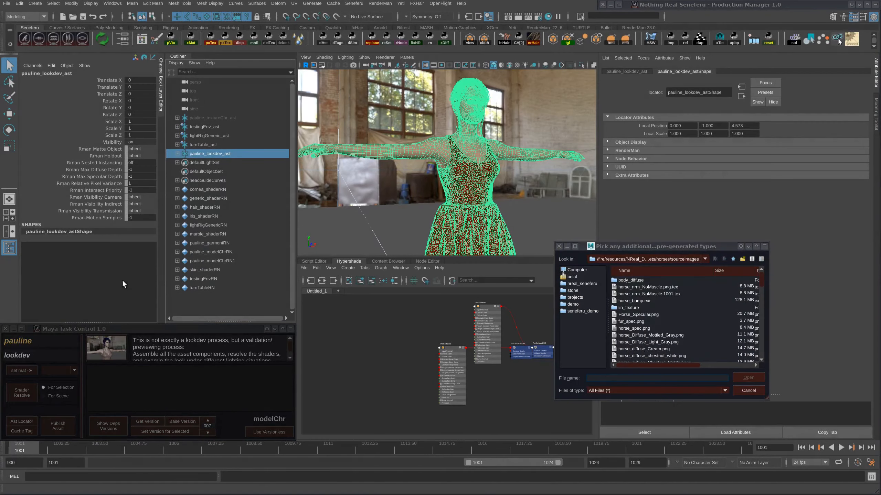
left_click(748, 390)
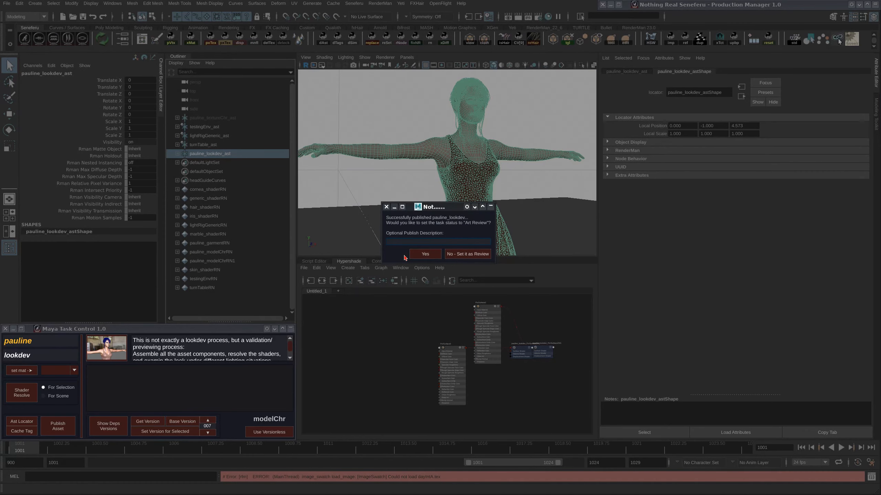
left_click(421, 255)
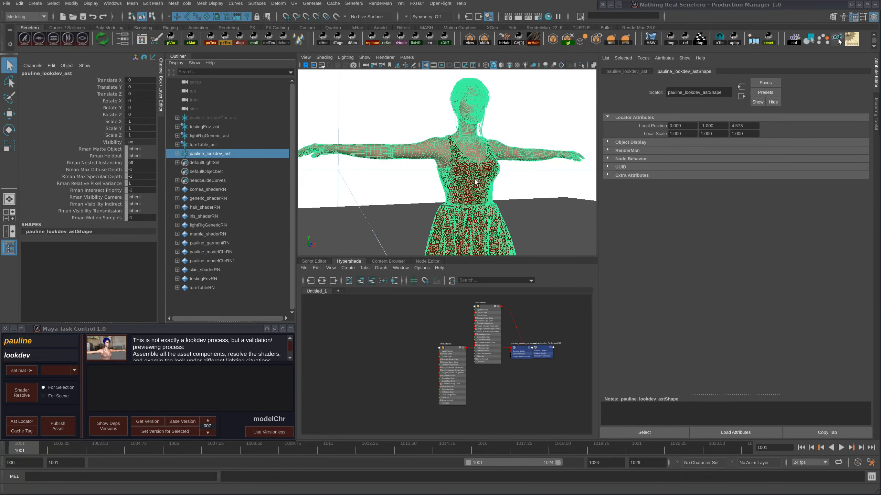
left_click(876, 4)
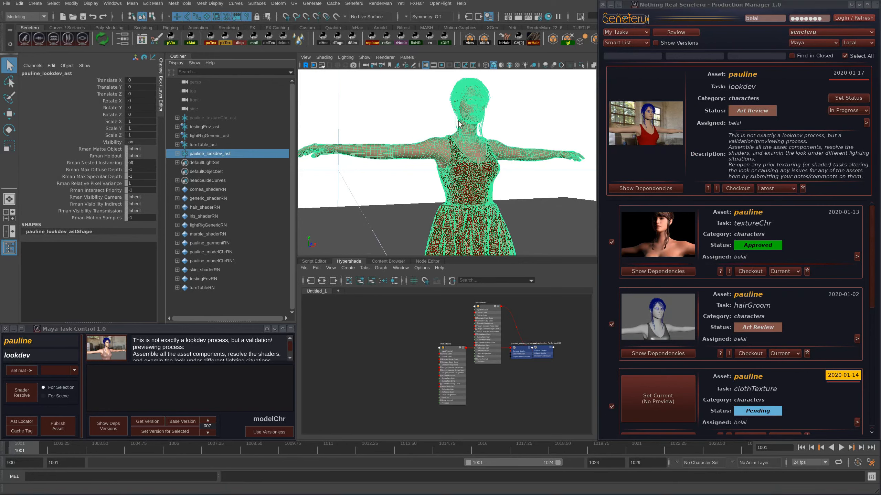
Start a new scene without saving the current one, and reference the pauline garment by filtering tasks with "pau" and "ga".
key("ctrl+n")
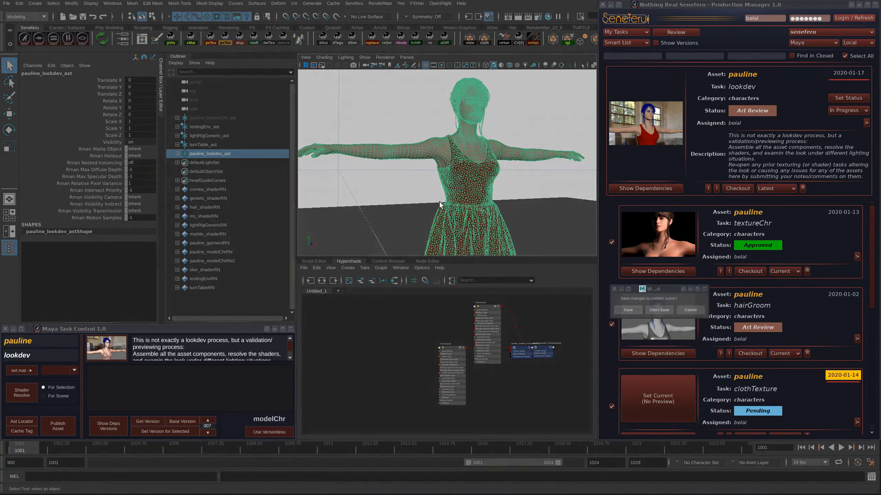
left_click(662, 311)
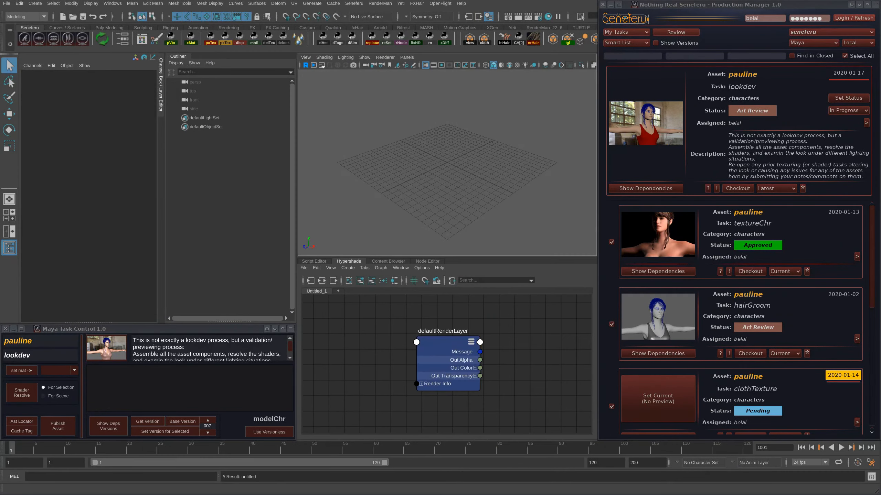
type("pau")
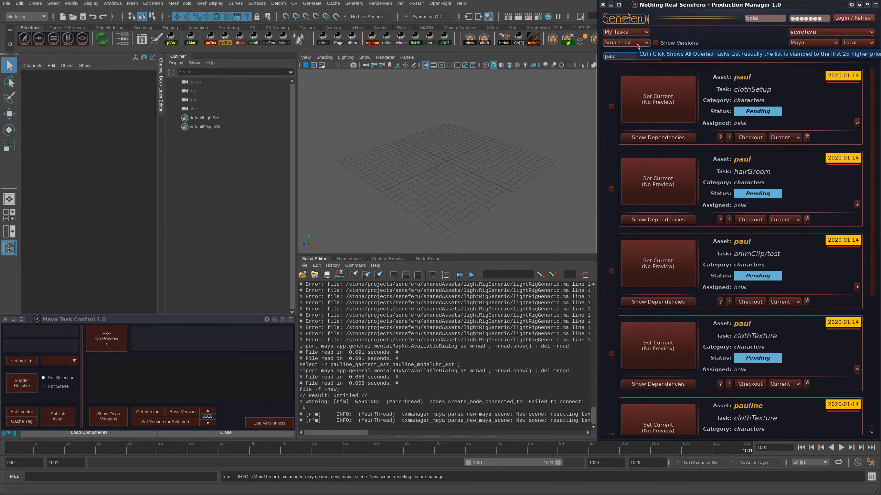
key("Tab")
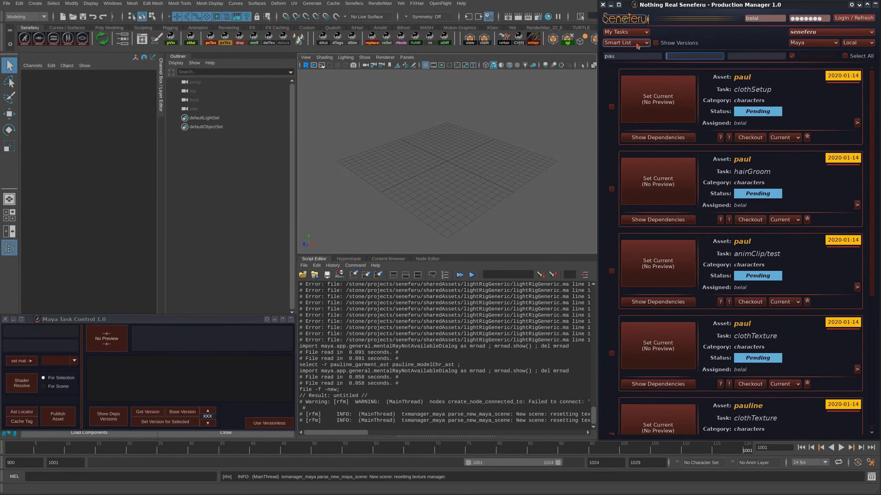
type("ga")
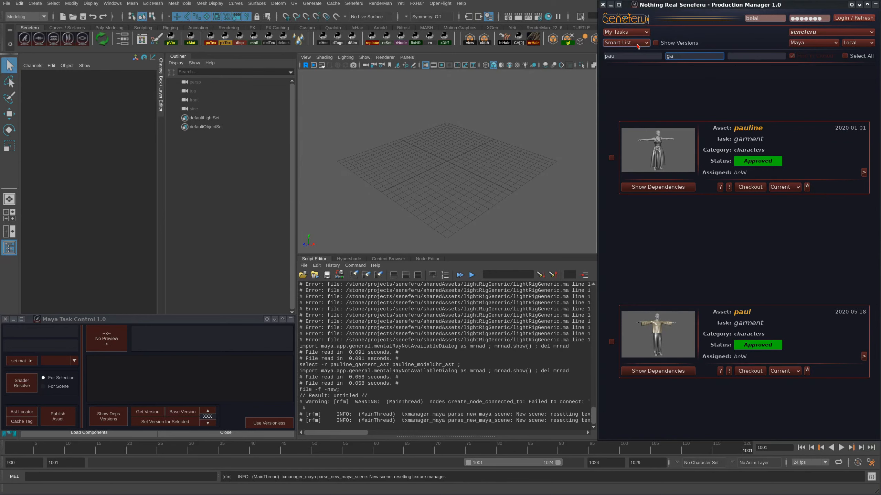
left_click(758, 231)
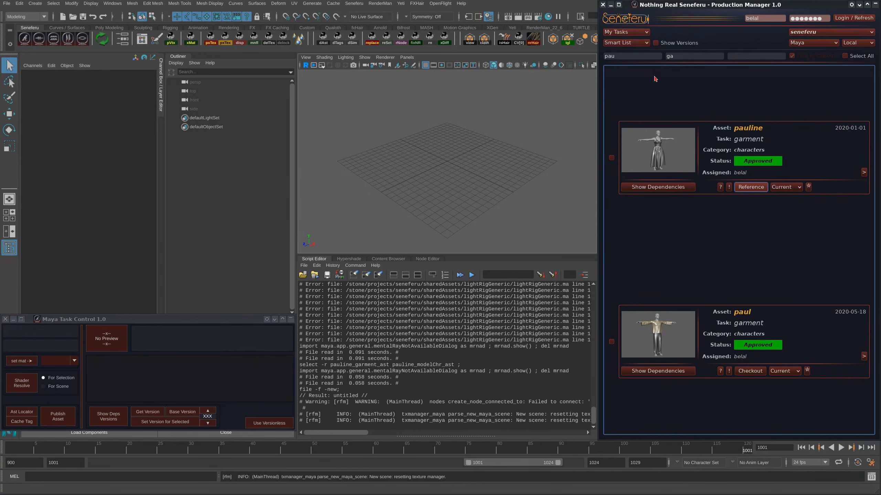
Filter the tasks by "mod" and reference the pauline modelChr asset into the scene.
left_click_drag(673, 57, 672, 42)
type("mod")
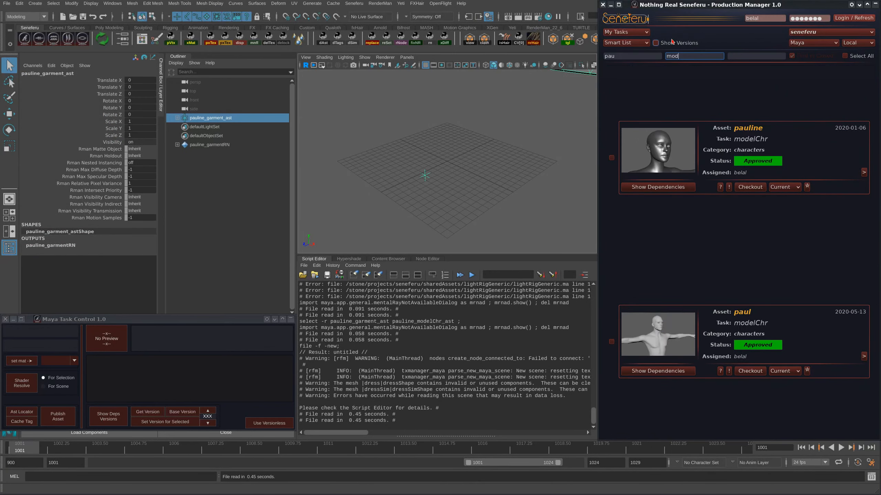
left_click(759, 189)
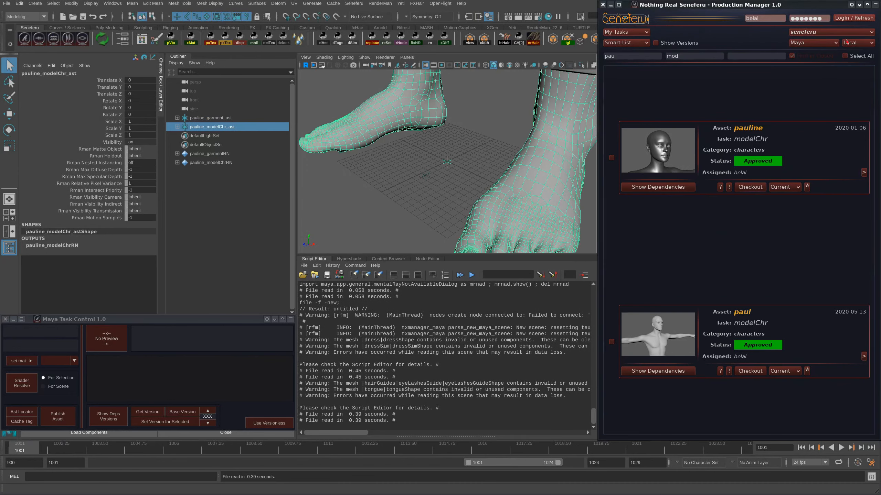
Select pauline_garment_ast and pauline_modelChr_ast together and apply the published lookdev to the selected objects with Shader Resolve.
left_click(875, 5)
right_click_drag(531, 156, 369, 121, "alt")
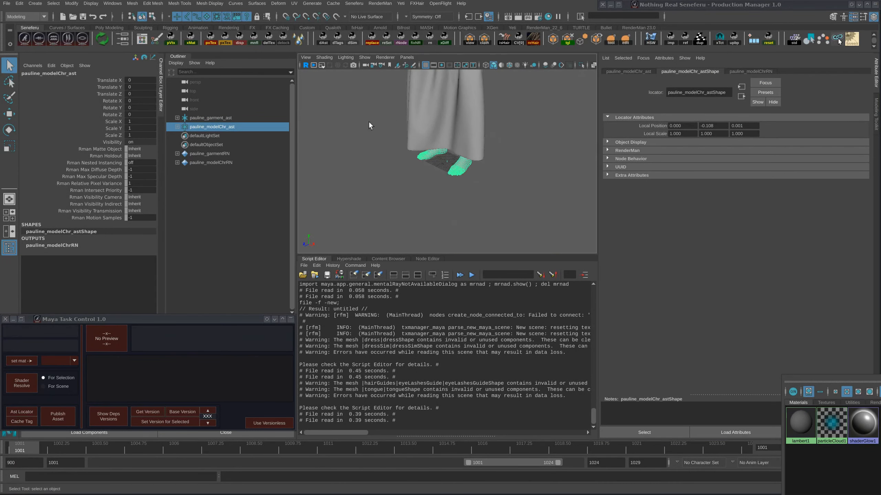
left_click_drag(369, 121, 446, 219, "alt")
middle_click_drag(466, 121, 478, 183, "alt")
right_click_drag(478, 183, 460, 169, "alt")
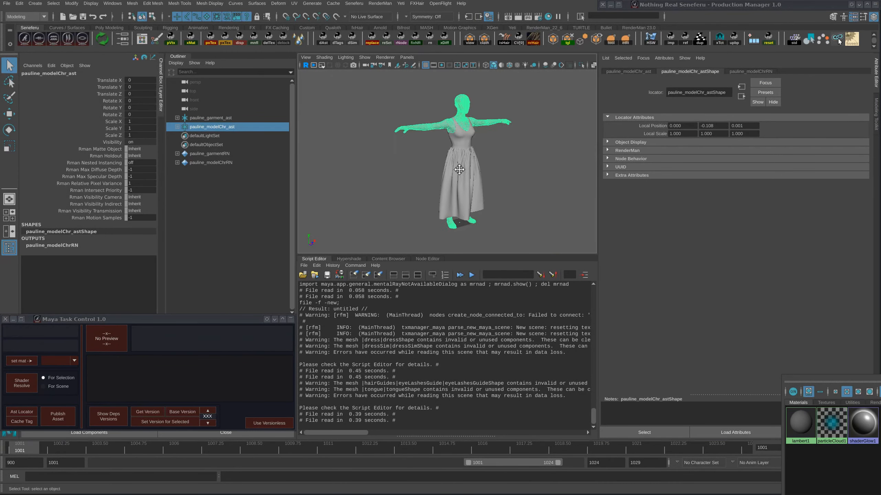
left_click_drag(460, 168, 440, 178, "alt")
left_click(494, 157)
right_click_drag(437, 178, 424, 184, "alt")
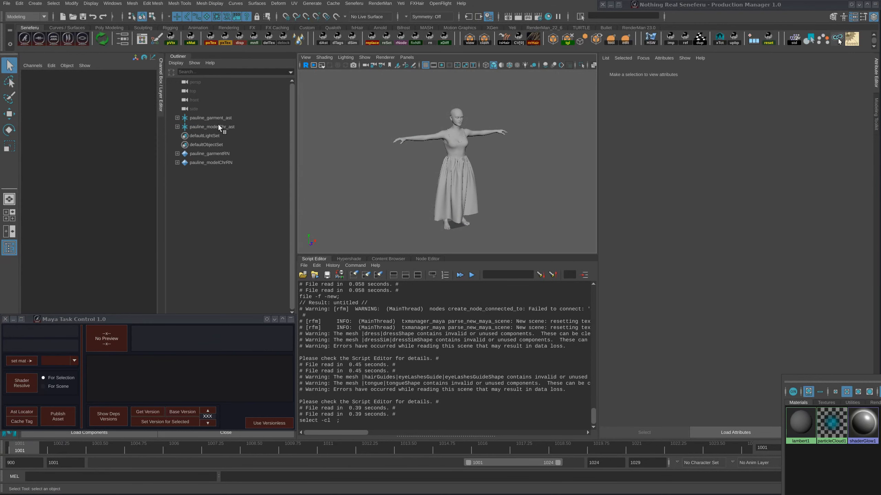
left_click_drag(218, 124, 222, 120)
left_click(43, 378)
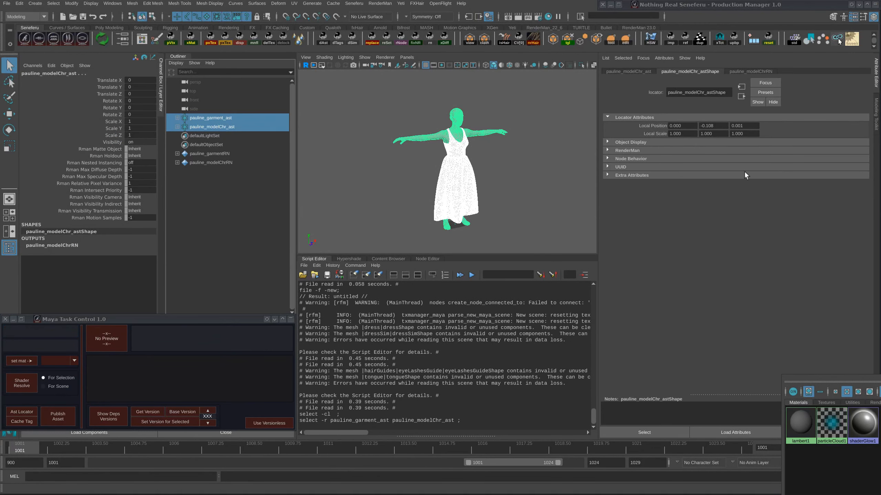
left_click(876, 6)
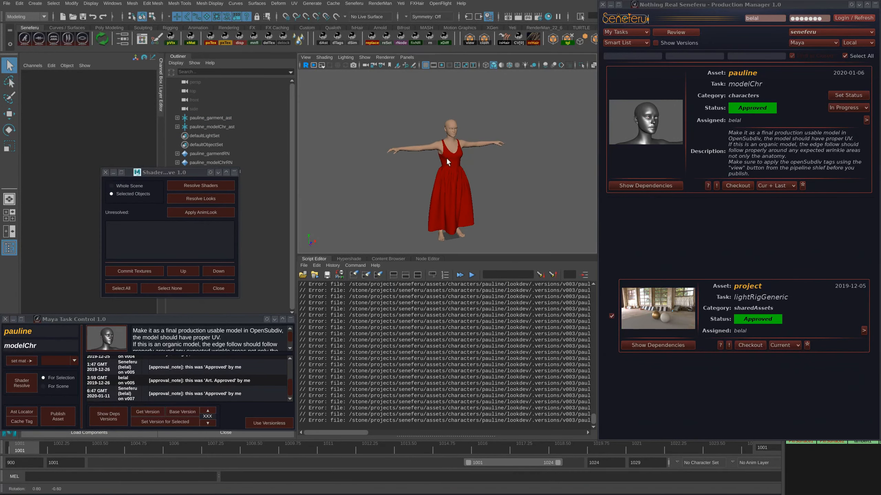
Select the pauline body mesh and graph its shading network in the Hypershade to inspect the resolved lookdev shader.
scroll(446, 157, "up", 5)
left_click(487, 131)
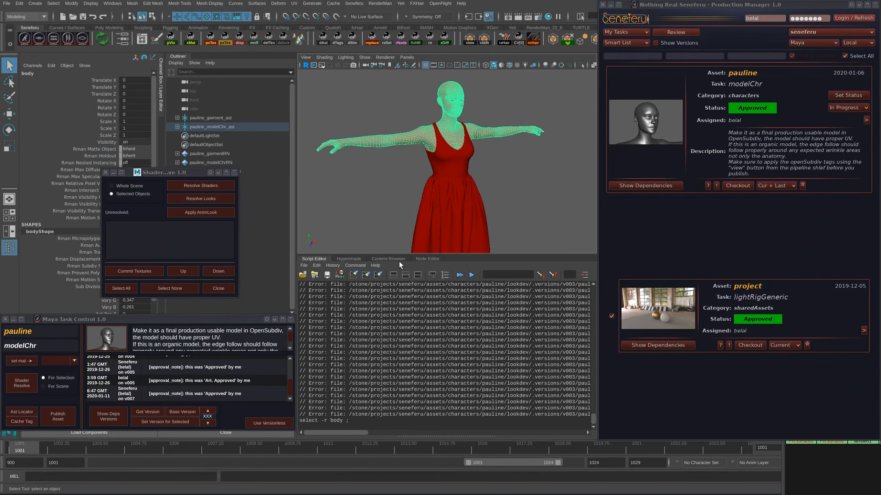
left_click(349, 259)
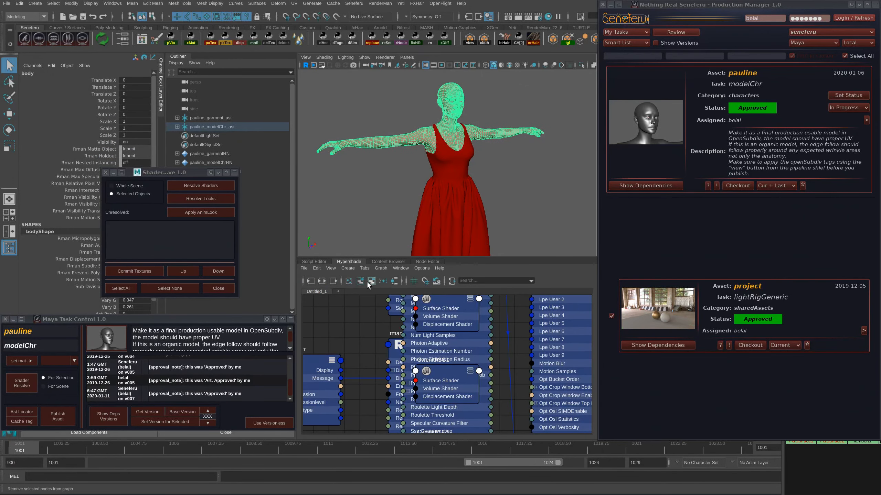
left_click(322, 281)
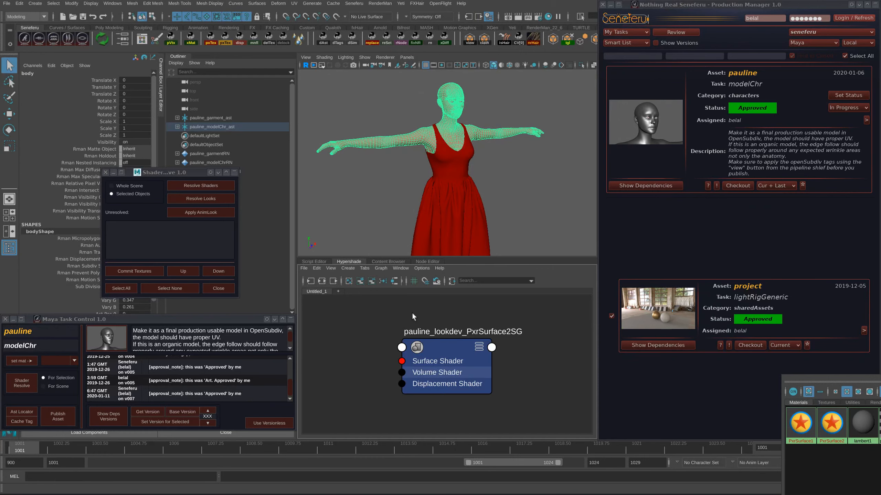
Graph the input connections of the body's lookdev shading group and select PxrSurface2 to examine its shader attributes.
left_click(395, 282)
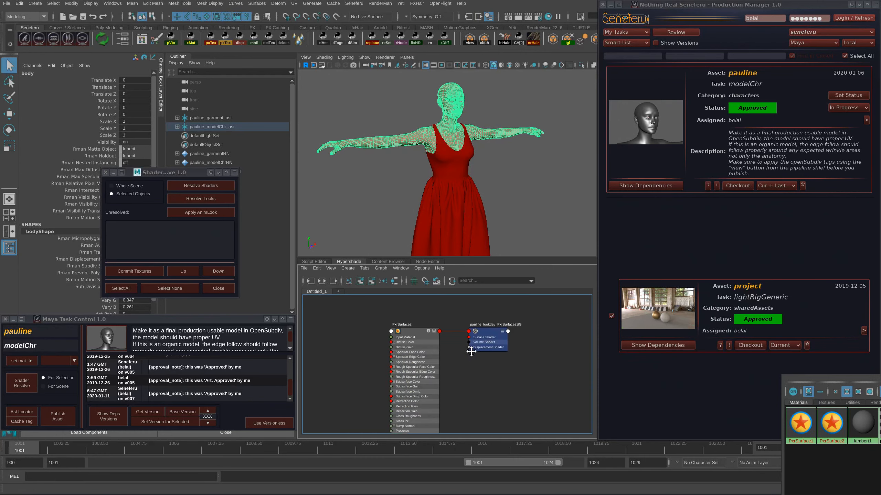
left_click(523, 363)
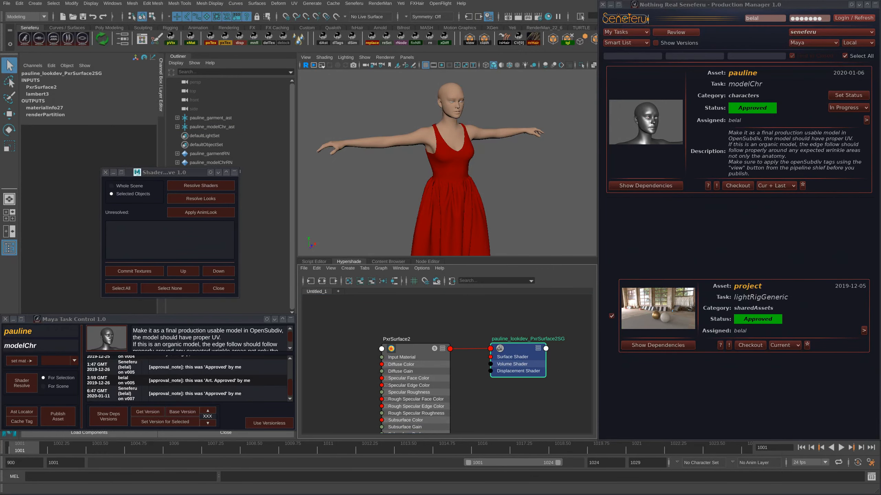
left_click(875, 5)
left_click(403, 347)
right_click_drag(468, 356, 411, 355, "alt")
middle_click_drag(411, 356, 470, 331, "alt")
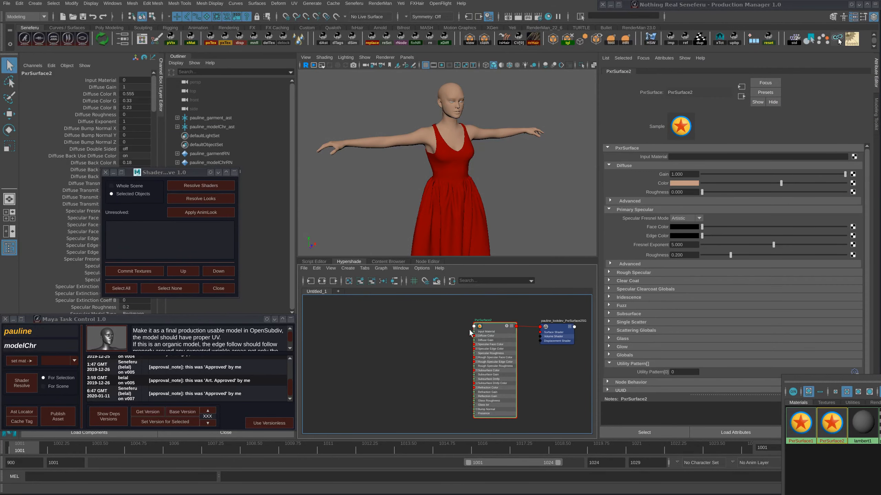
Graph the dress mesh's shading network, select PxrSurface1 to examine its attributes, and close the Shader Resolve window.
left_click_drag(440, 208, 460, 229)
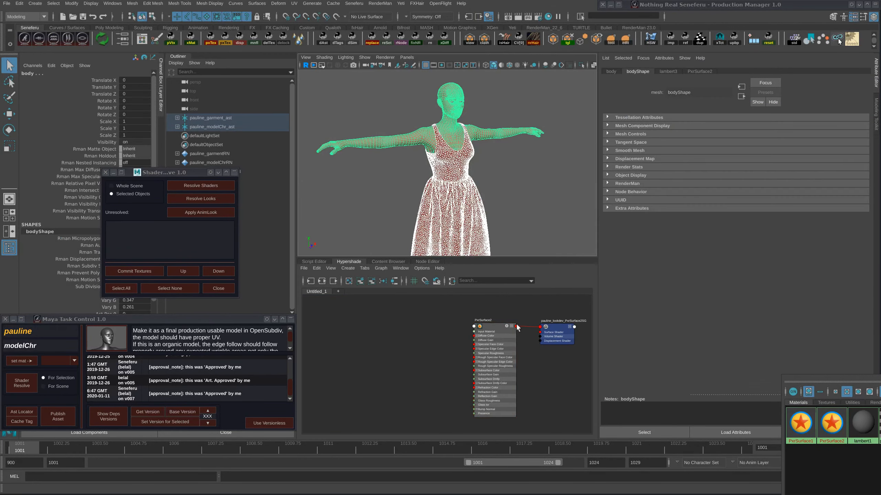
left_click(429, 220)
left_click(395, 282)
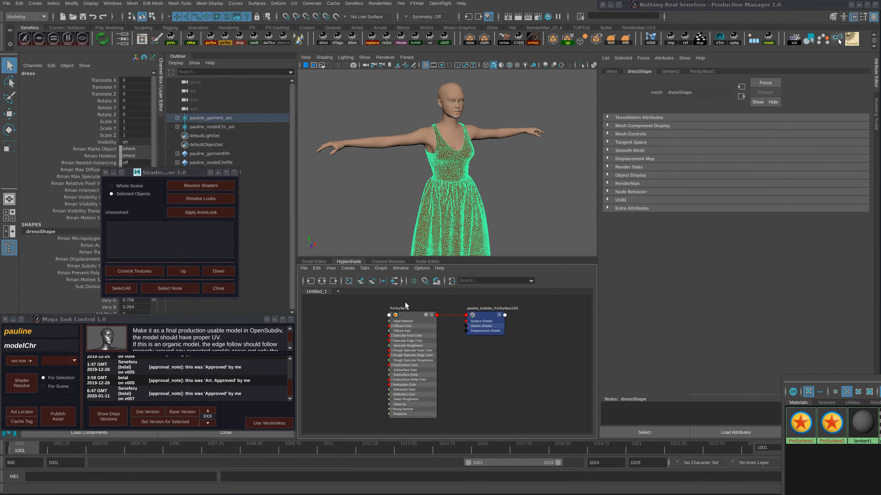
left_click(416, 321)
right_click_drag(465, 187, 399, 176, "alt")
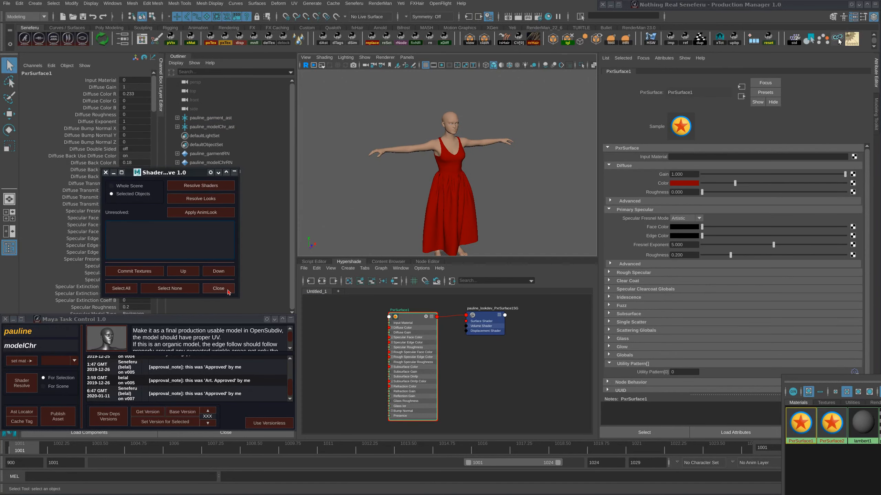
left_click(227, 290)
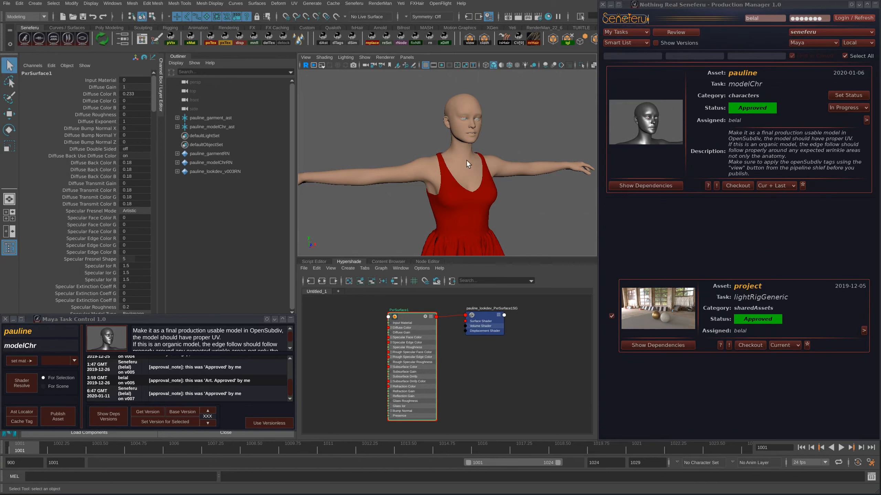
Select the body and dress meshes in turn and examine the resolved look from several angles in the viewport.
left_click_drag(463, 161, 464, 192, "alt")
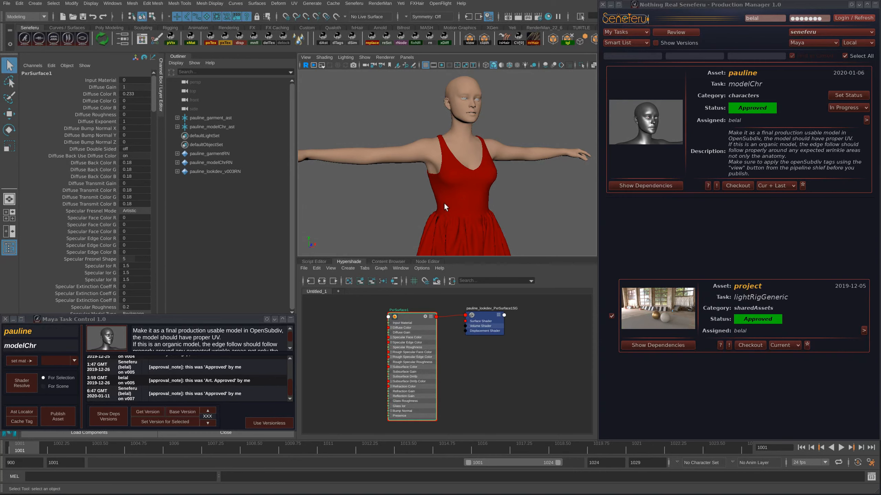
left_click_drag(445, 205, 452, 184, "alt")
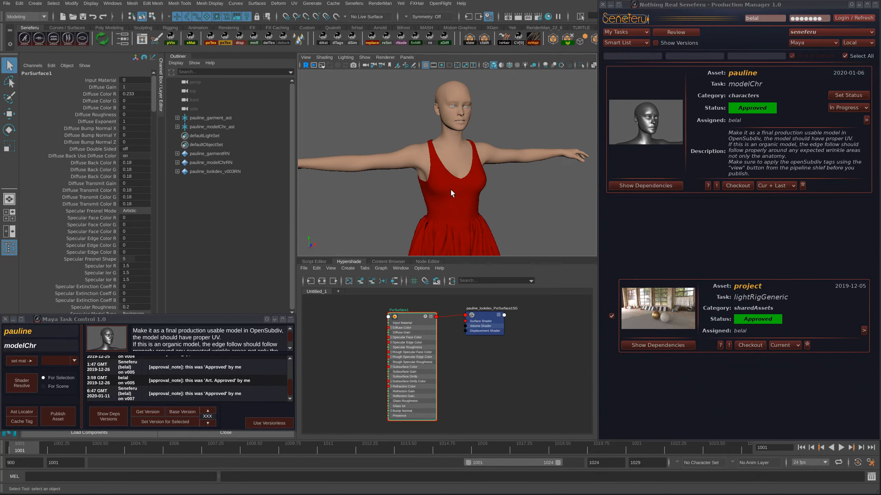
left_click(512, 158)
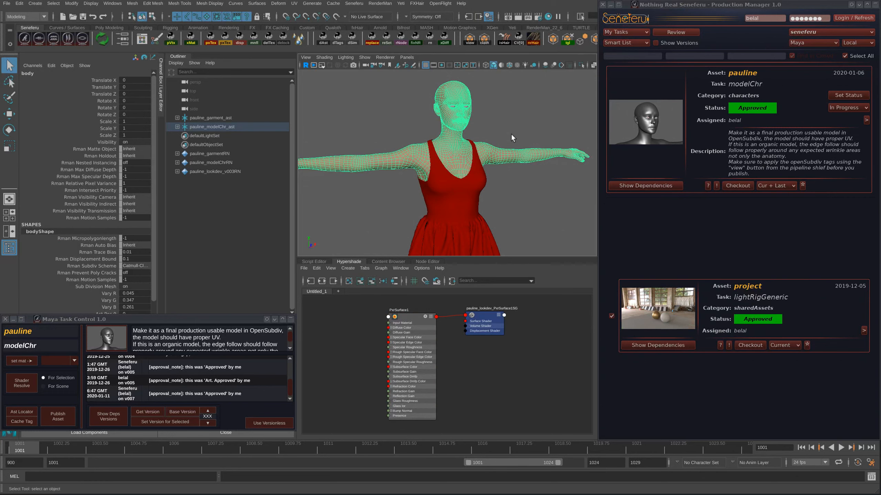
left_click(493, 199)
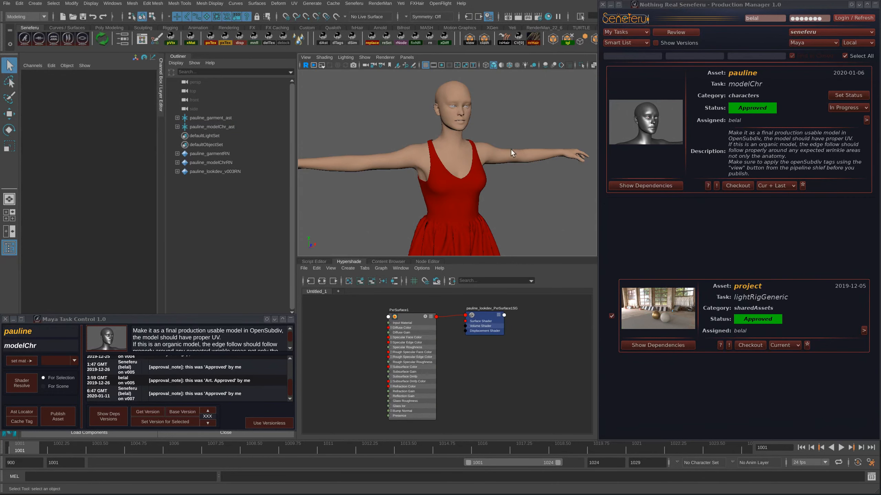
left_click(511, 152)
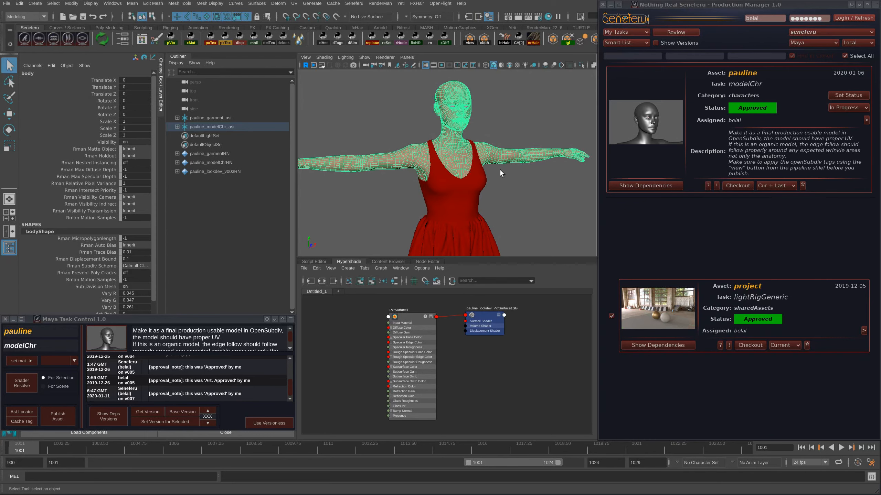
left_click(472, 219)
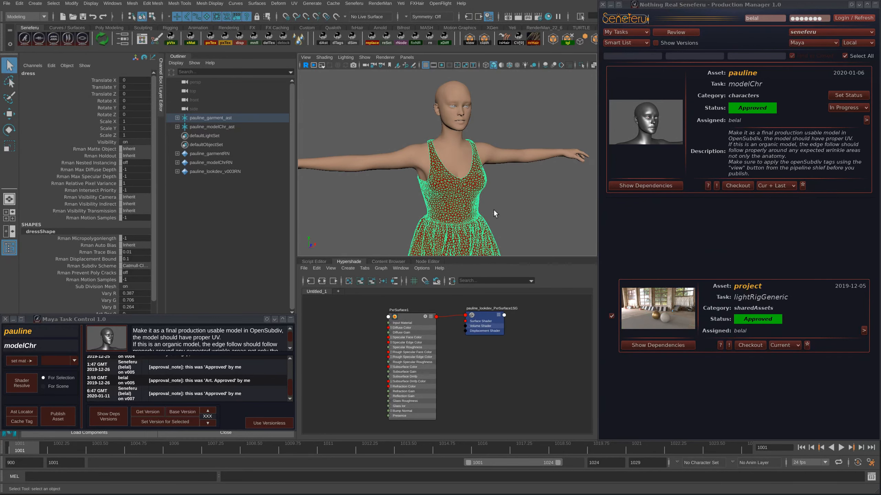
left_click(494, 210)
left_click(485, 224)
left_click(502, 199)
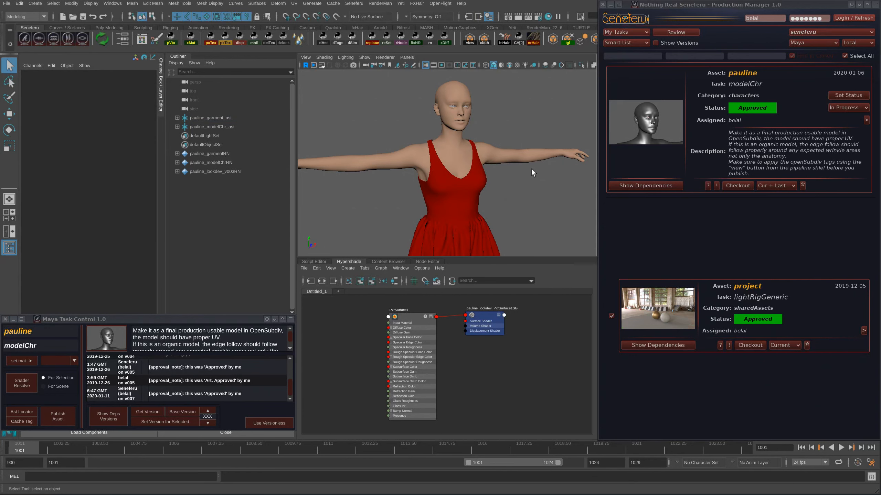
left_click(524, 161)
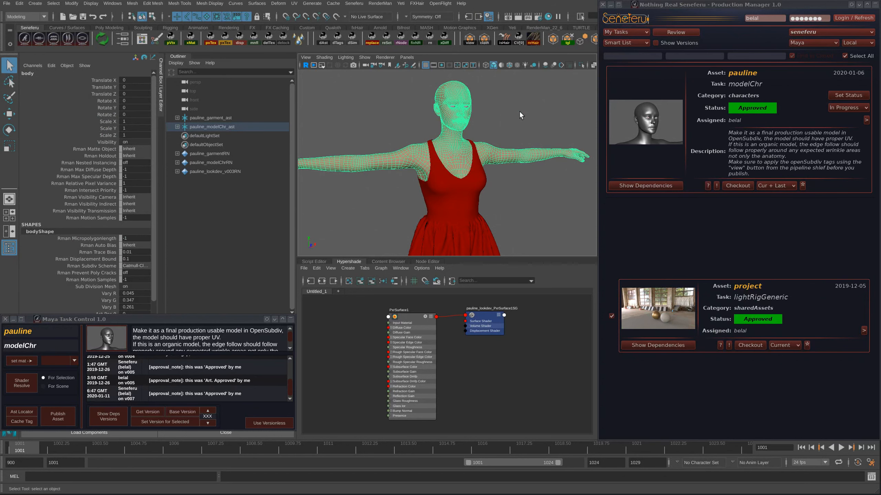
left_click(533, 187)
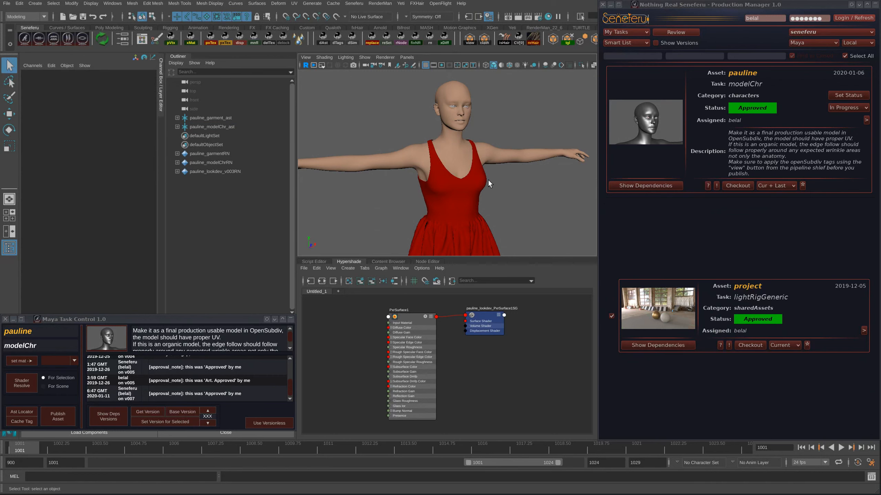
left_click_drag(493, 205, 464, 193, "alt")
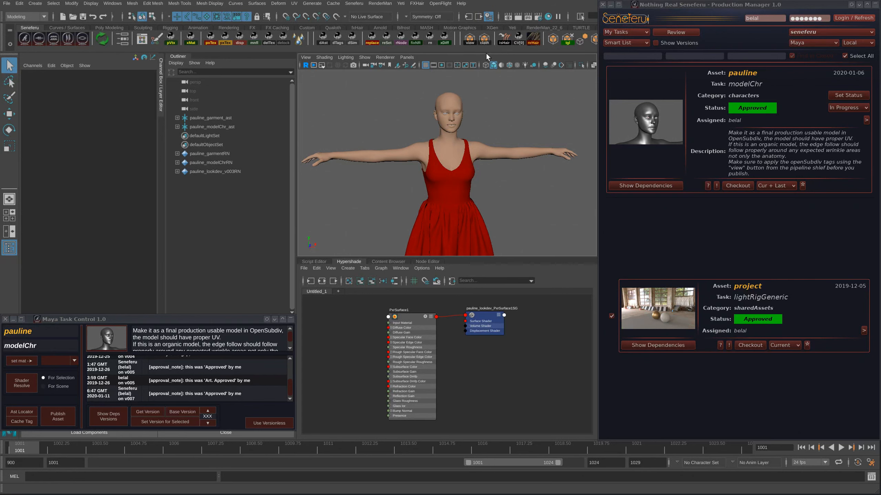
left_click_drag(438, 142, 456, 166, "alt")
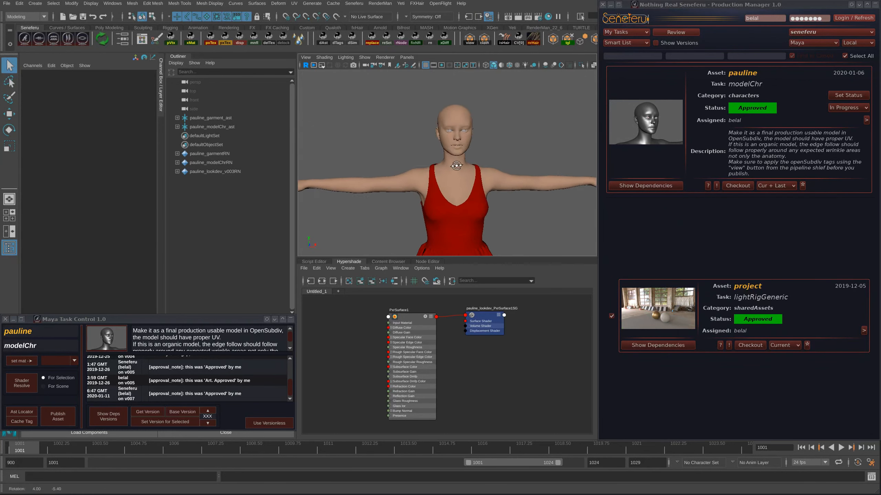
middle_click_drag(466, 162, 476, 146, "alt")
right_click_drag(476, 146, 447, 138, "alt")
middle_click_drag(449, 164, 452, 140, "alt")
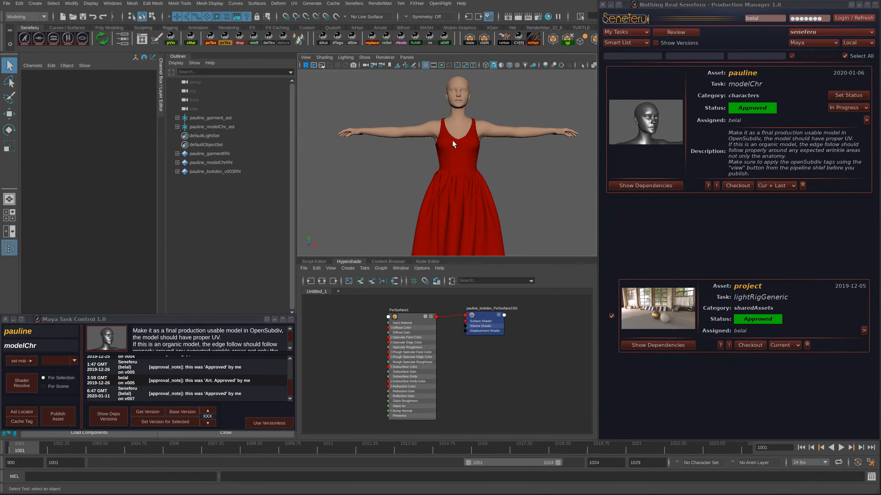
left_click_drag(452, 141, 449, 148, "alt")
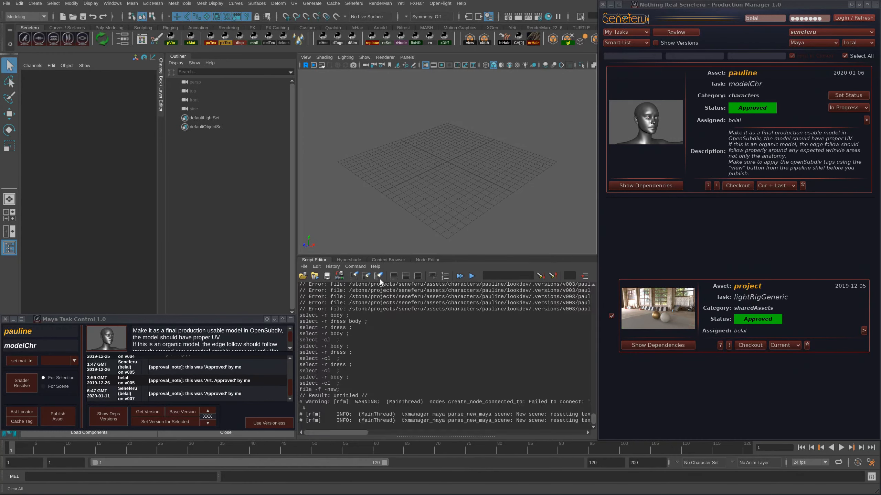
In a new scene, clear the Script Editor history and reference the pauline modelChr asset, filtering tasks by "pau" and "mod".
left_click(378, 277)
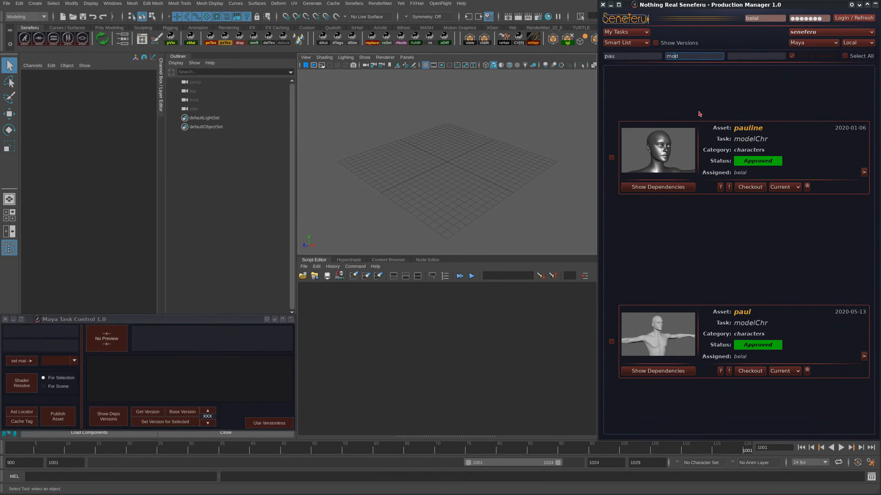
left_click(750, 186)
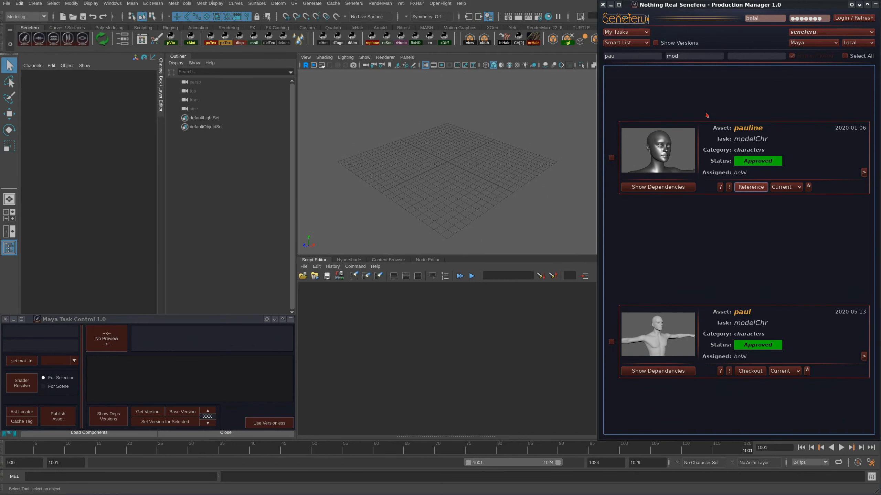
Change the task filter to "gar" and reference the pauline garment asset into the scene.
left_click(687, 58)
key("BackSpace")
key("BackSpace")
key("BackSpace")
type("gar")
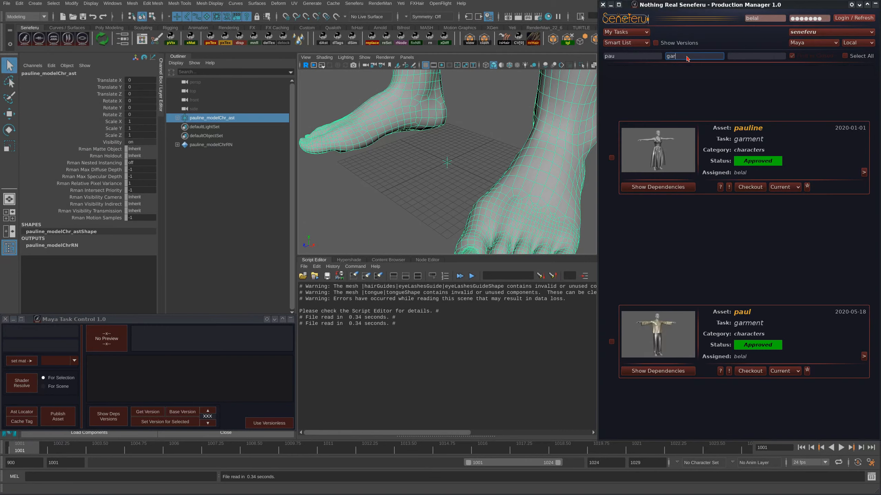
left_click(750, 187)
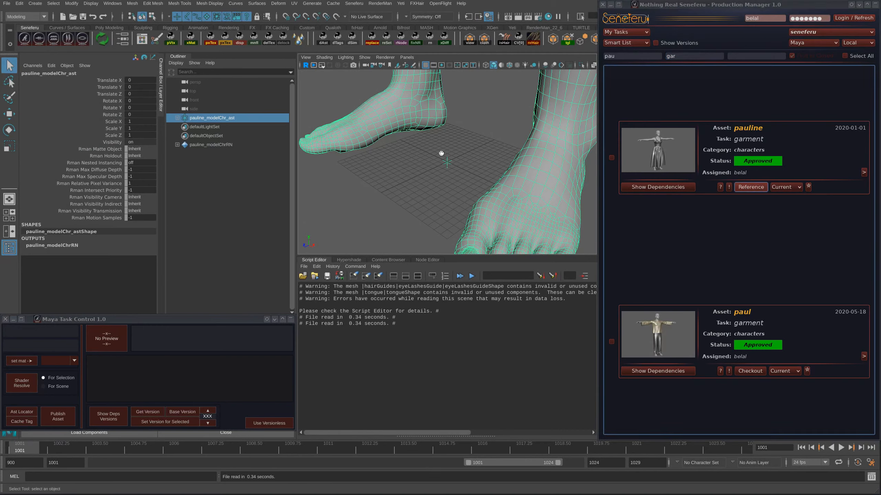
Select pauline_modelChr_ast and pauline_garment_ast, resolve the library shaders for the whole scene with Shader Resolve, and close its window.
right_click_drag(370, 202, 351, 205, "alt")
middle_click_drag(350, 205, 399, 279, "alt")
right_click_drag(410, 222, 402, 191, "alt")
left_click_drag(402, 191, 454, 190, "alt")
middle_click_drag(477, 171, 450, 182, "alt")
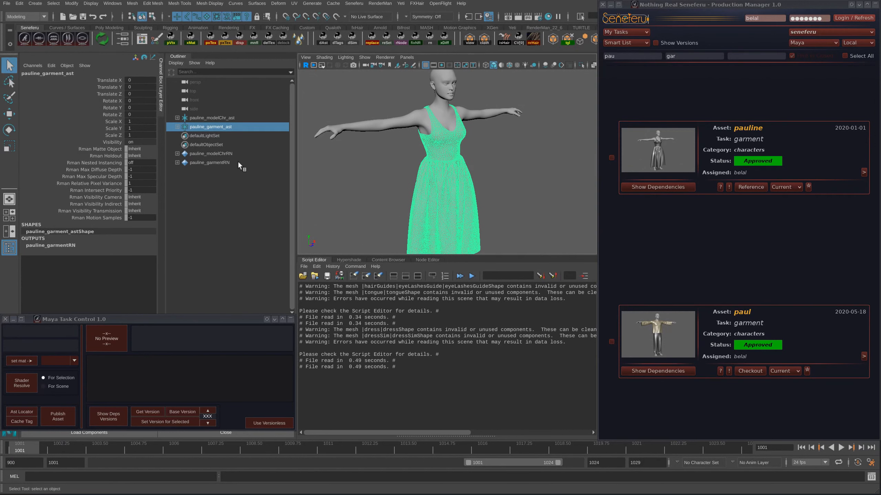
left_click(214, 121)
left_click(213, 127, "shift")
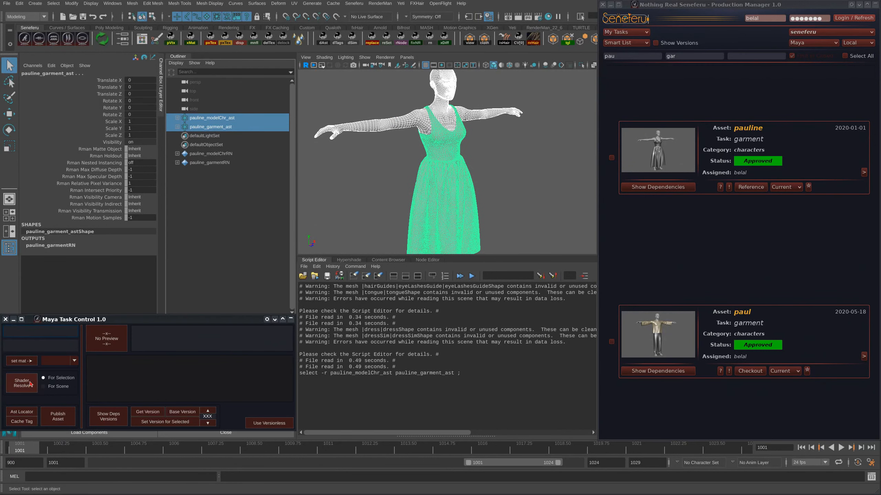
left_click(404, 184)
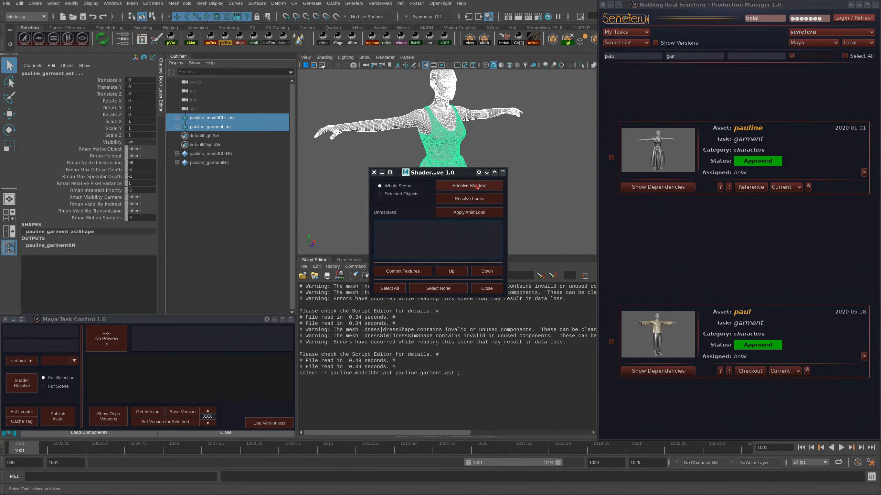
left_click(476, 185)
left_click(493, 288)
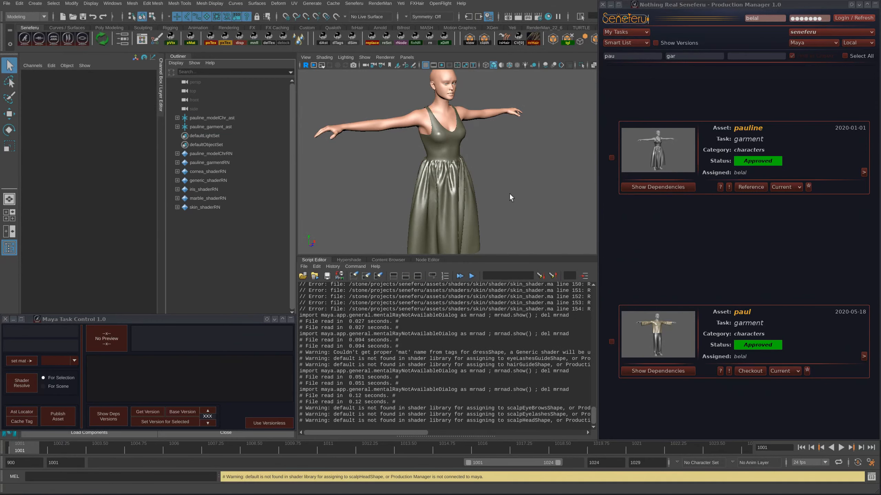
Select the body and dress meshes in turn to examine the library shaders resolved on them.
right_click_drag(444, 187, 501, 168, "alt")
middle_click_drag(501, 167, 529, 184, "alt")
left_click(481, 168)
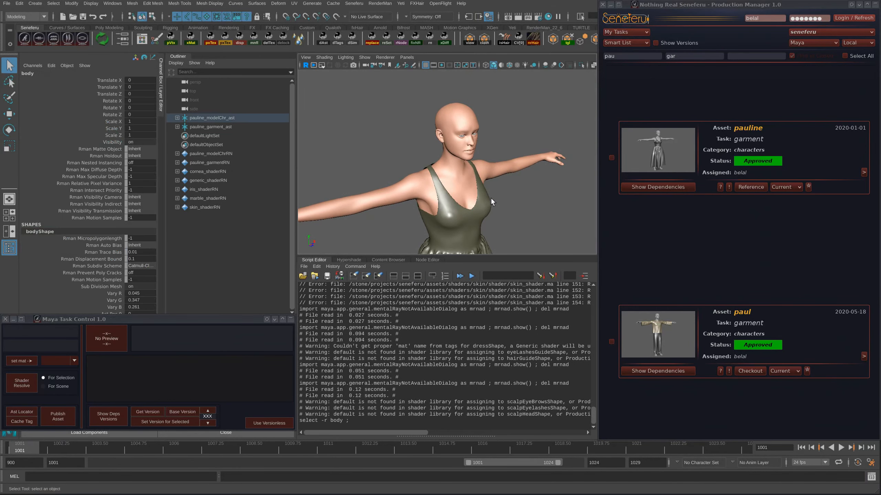
left_click(486, 215)
left_click_drag(473, 210, 456, 206, "alt")
left_click(497, 197)
right_click_drag(457, 178, 450, 185, "alt")
Select pauline_modelChr_ast and pauline_garment_ast and resolve the published looks on the selected objects.
left_click_drag(229, 118, 230, 127)
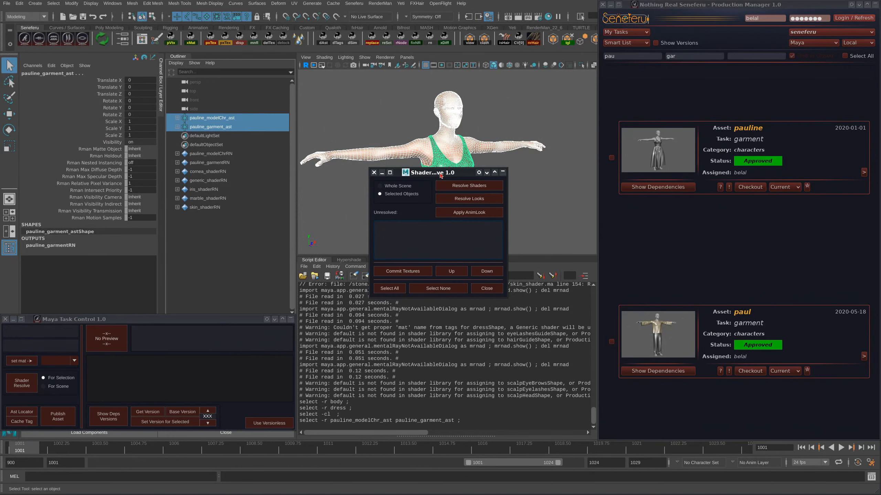
left_click_drag(423, 172, 187, 226)
left_click(229, 253)
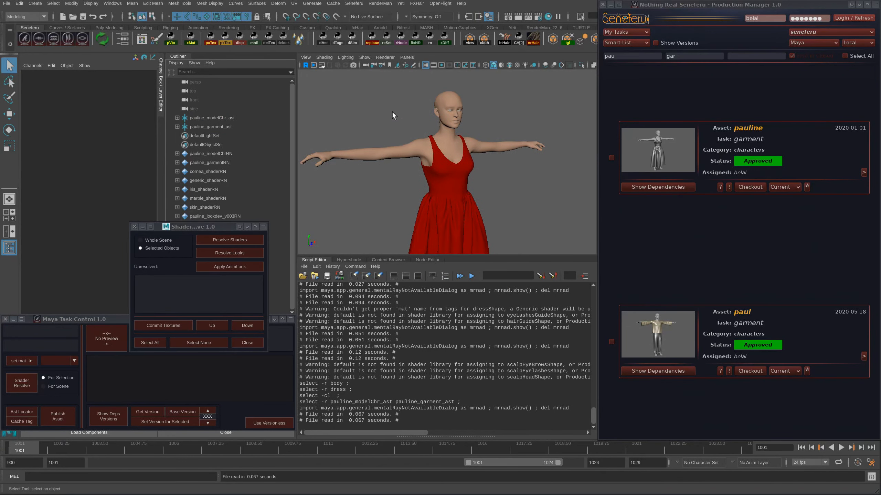
Select the body and the dress in turn and inspect their PxrSurface2 and PxrSurface1 attributes in the Attribute Editor.
left_click(444, 149)
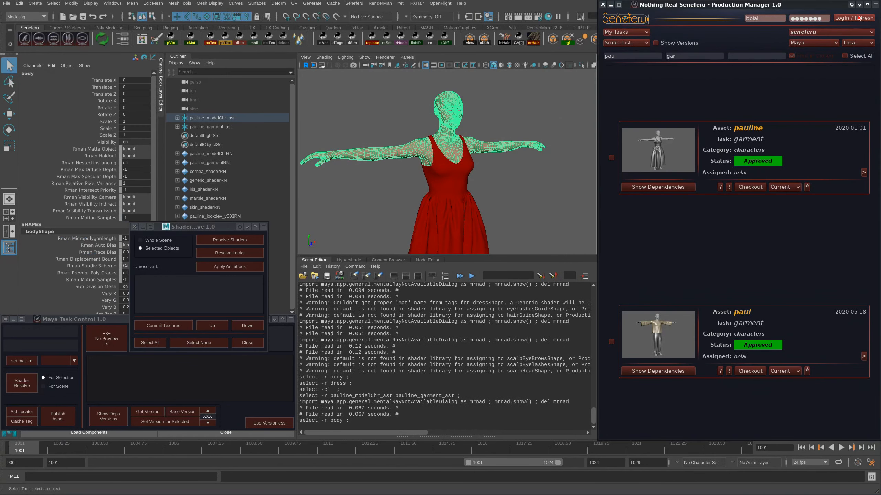
key("ctrl+a")
left_click(708, 71)
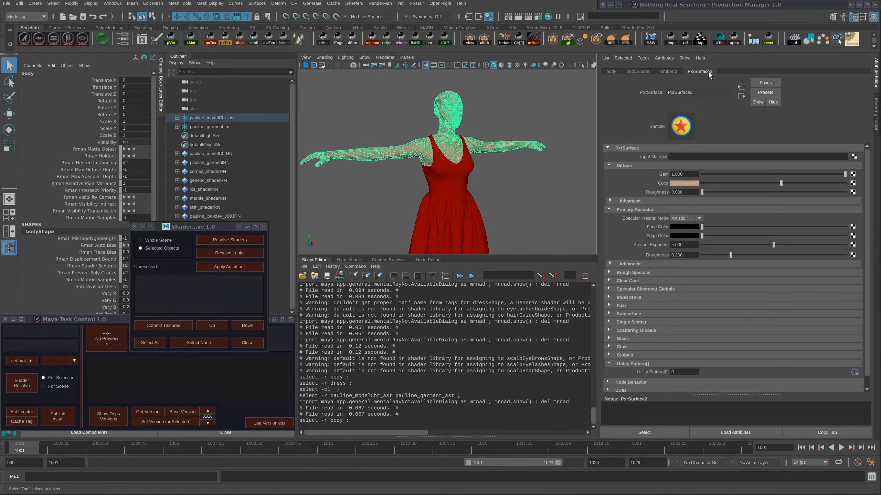
left_click(459, 201)
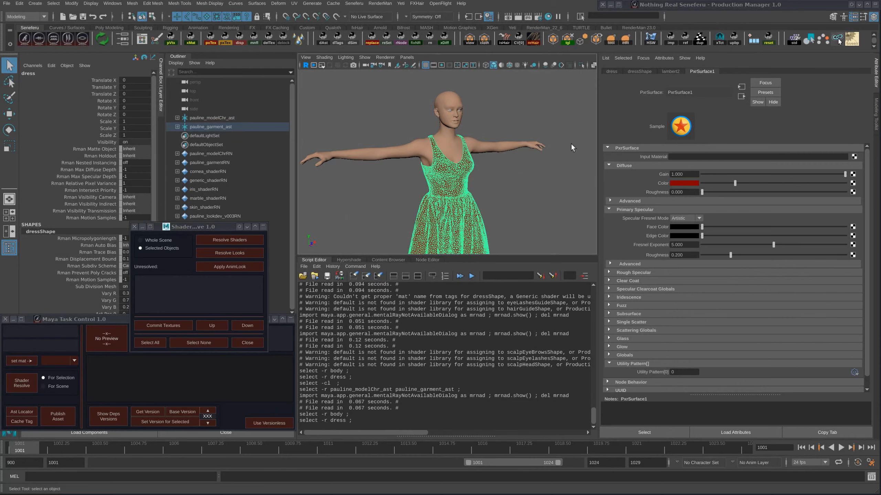
left_click_drag(221, 229, 210, 236)
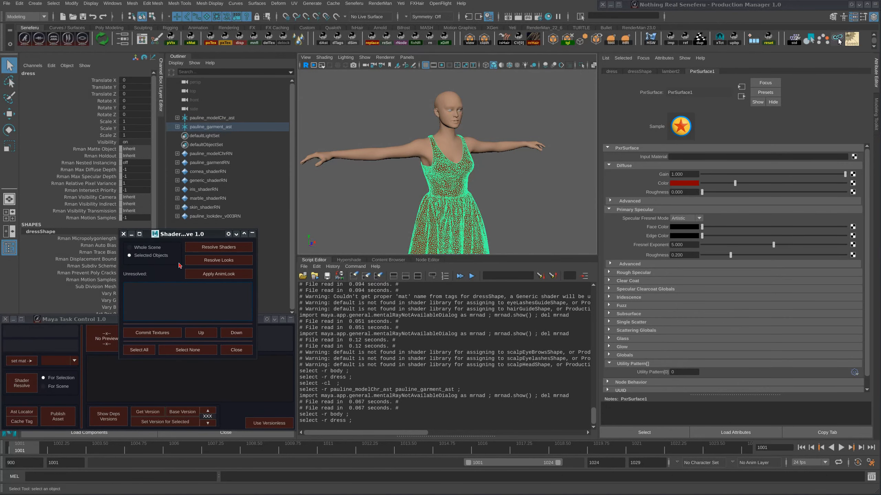
Resolve the library shaders for the whole scene and clear the selection.
left_click(153, 248)
left_click(218, 247)
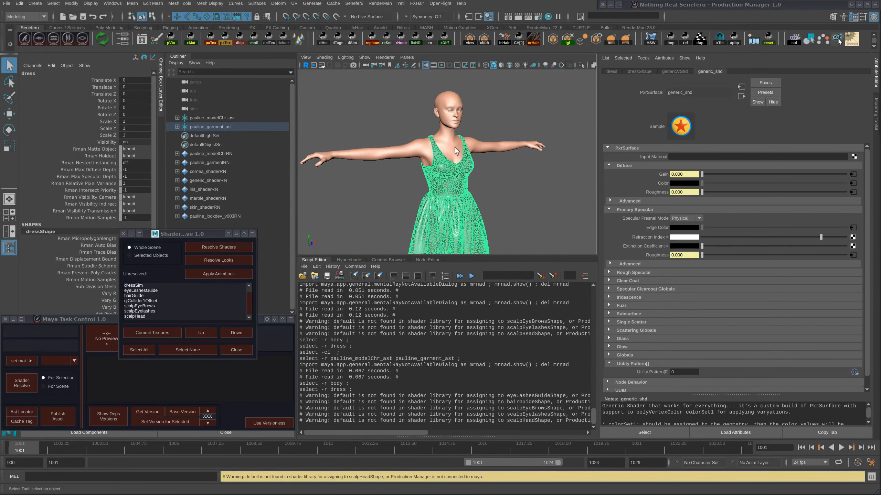
left_click(491, 130)
Select the body and dress in turn to examine skin_shd and generic_shd, clear the selection, and inspect both shaded meshes from another angle.
left_click(483, 146)
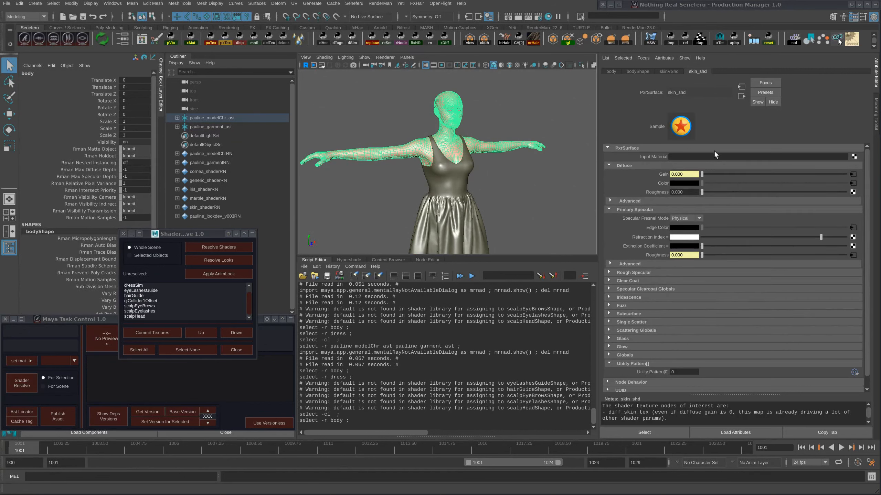
left_click(460, 200)
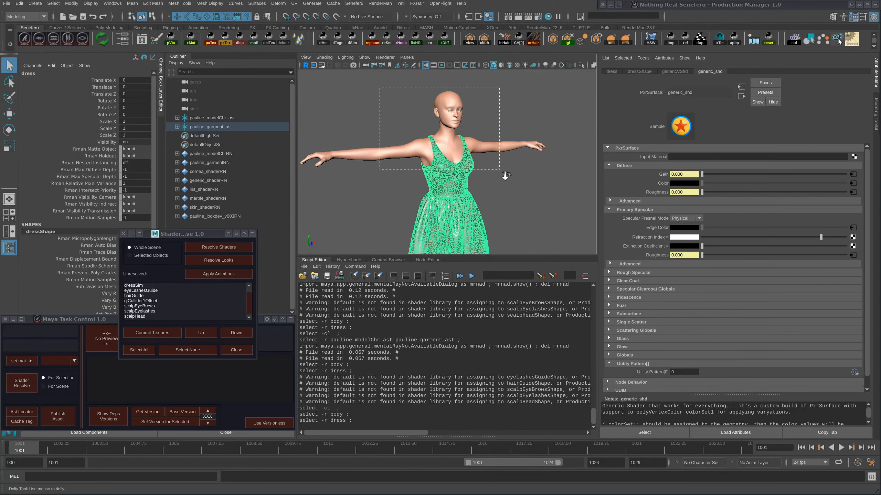
scroll(478, 196, "up", 4)
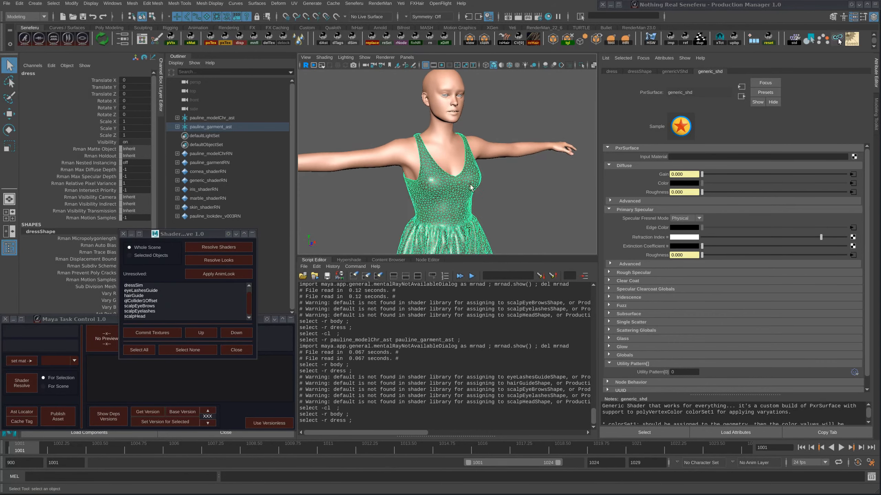
left_click_drag(471, 185, 483, 187, "alt")
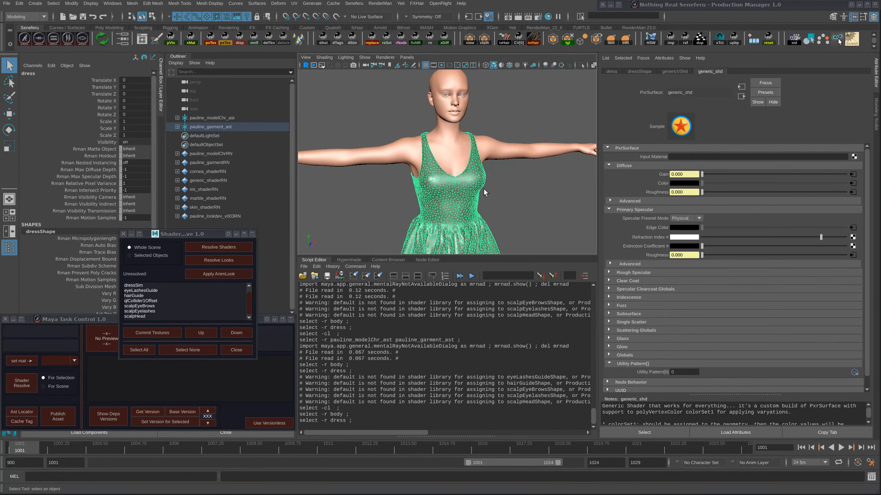
left_click(457, 210)
left_click(453, 143)
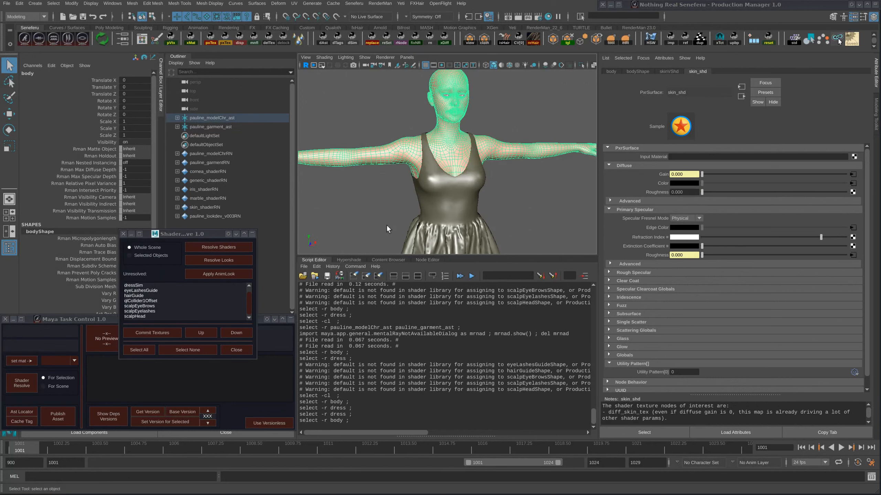
left_click(386, 225)
left_click_drag(430, 201, 456, 191, "alt")
middle_click_drag(432, 177, 417, 167, "alt")
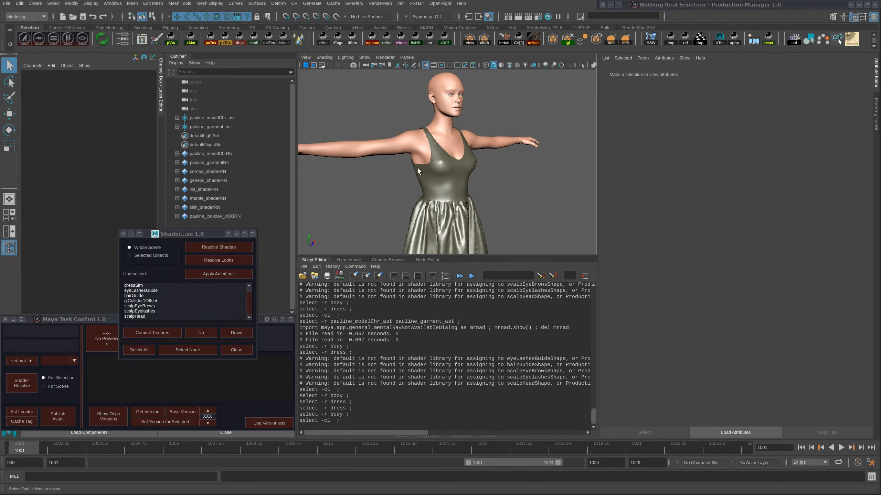